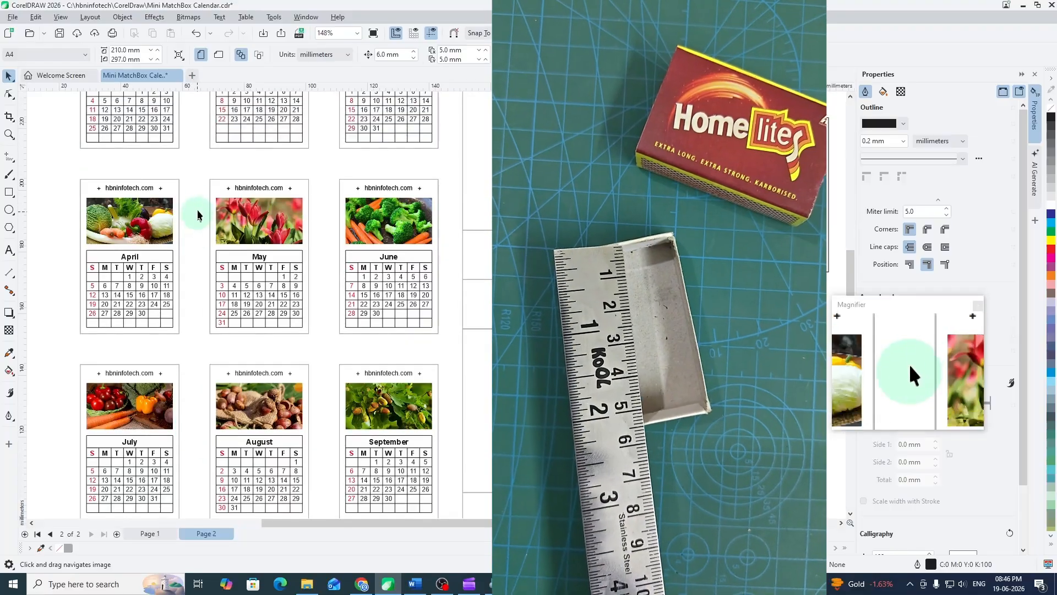
pyautogui.moveTo(206, 152); pyautogui.dragTo(229, 288)
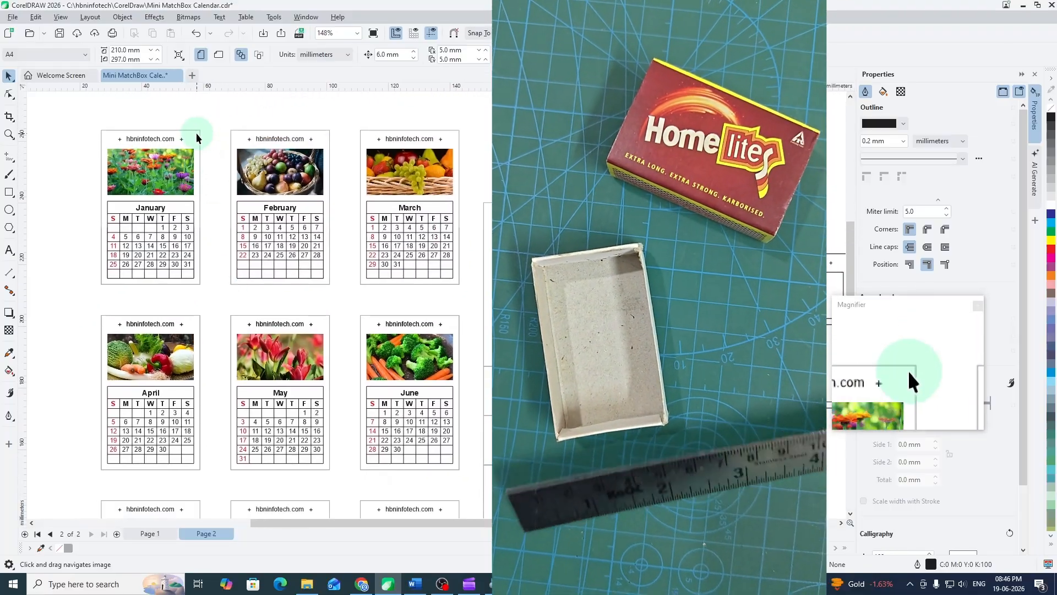
pyautogui.click(196, 133)
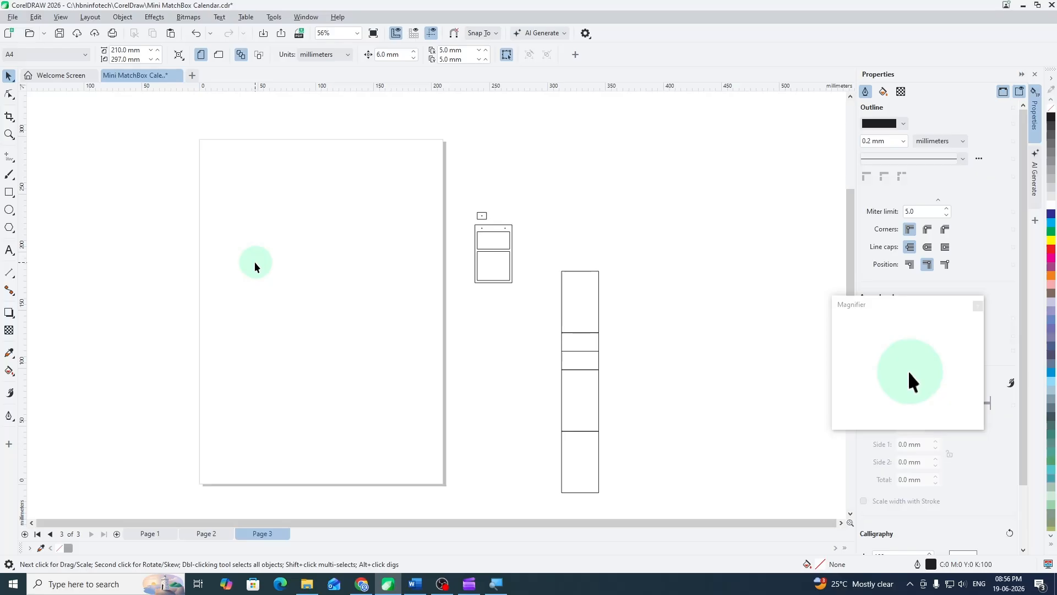
# - Draw a rectangle in the upper-left part of the blank page and size it to 32 mm wide by 50 mm high
pyautogui.click(10, 193)
pyautogui.moveTo(244, 209); pyautogui.dragTo(287, 297)
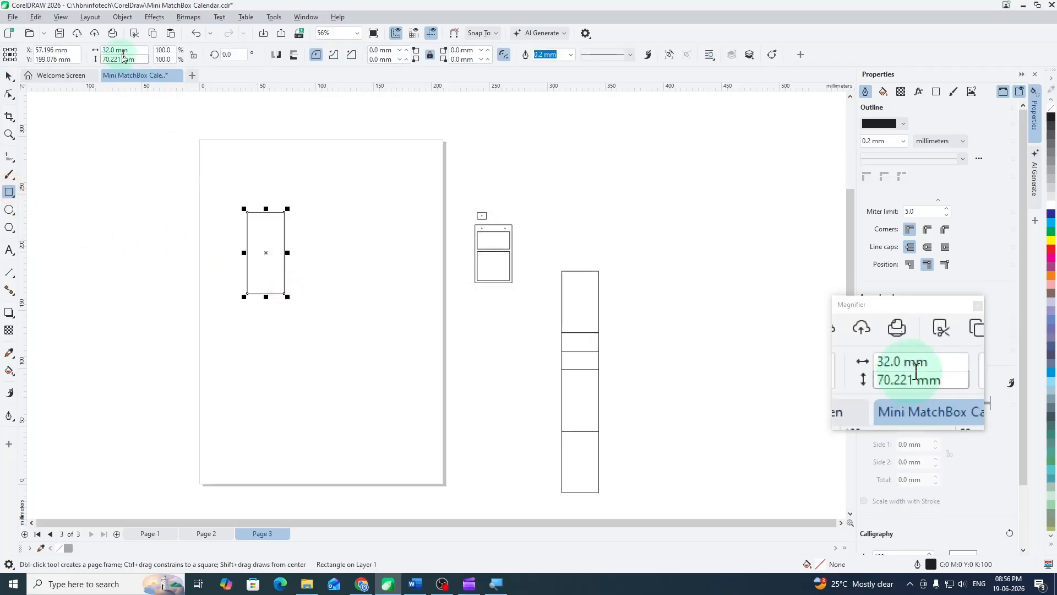
pyautogui.click(123, 50)
pyautogui.write('32')
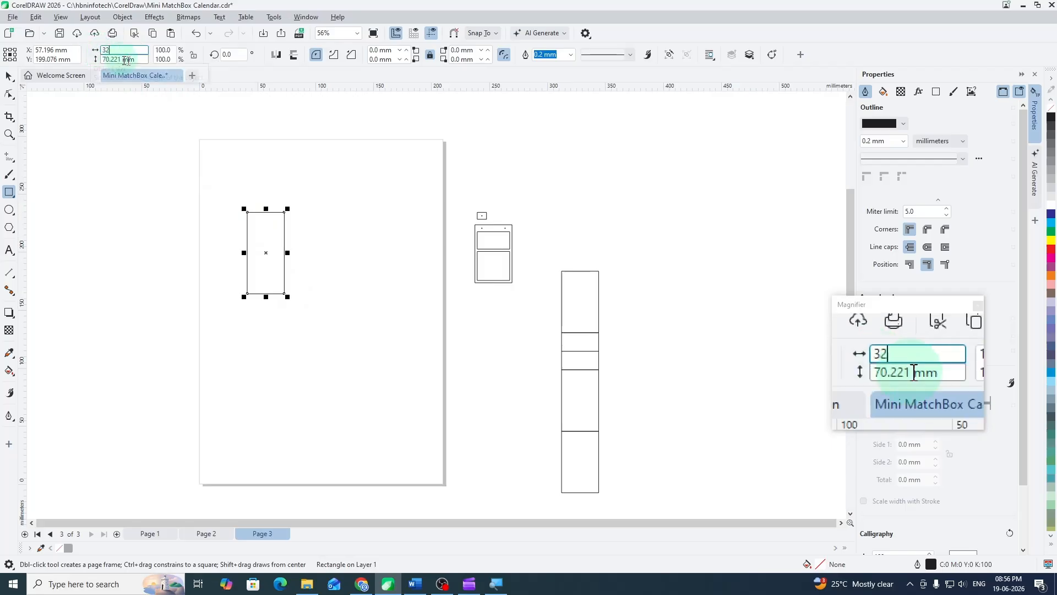
pyautogui.click(129, 59)
pyautogui.write('50')
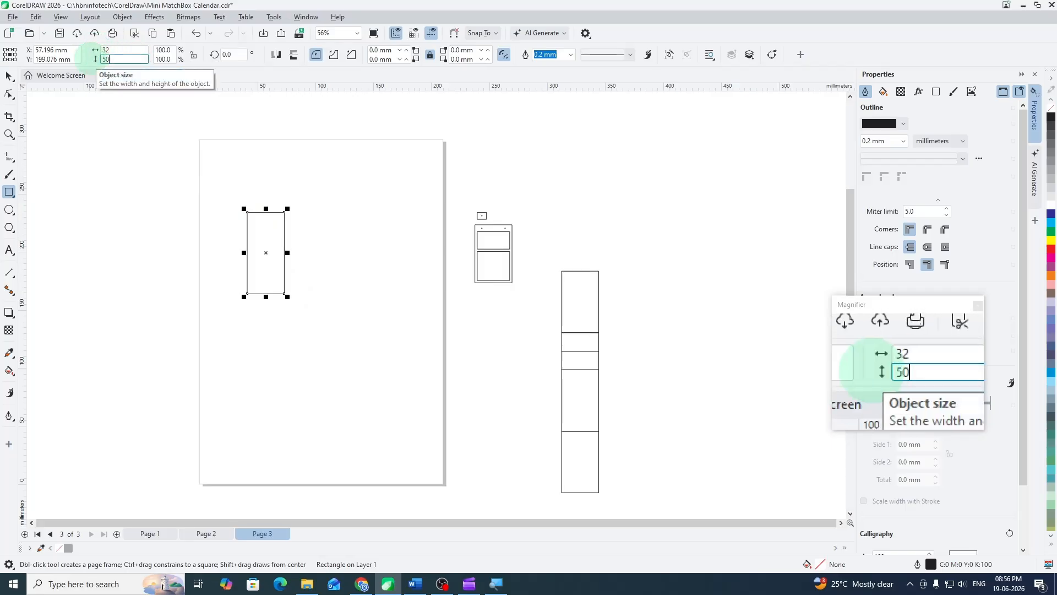
pyautogui.press('Return')
pyautogui.click(9, 76)
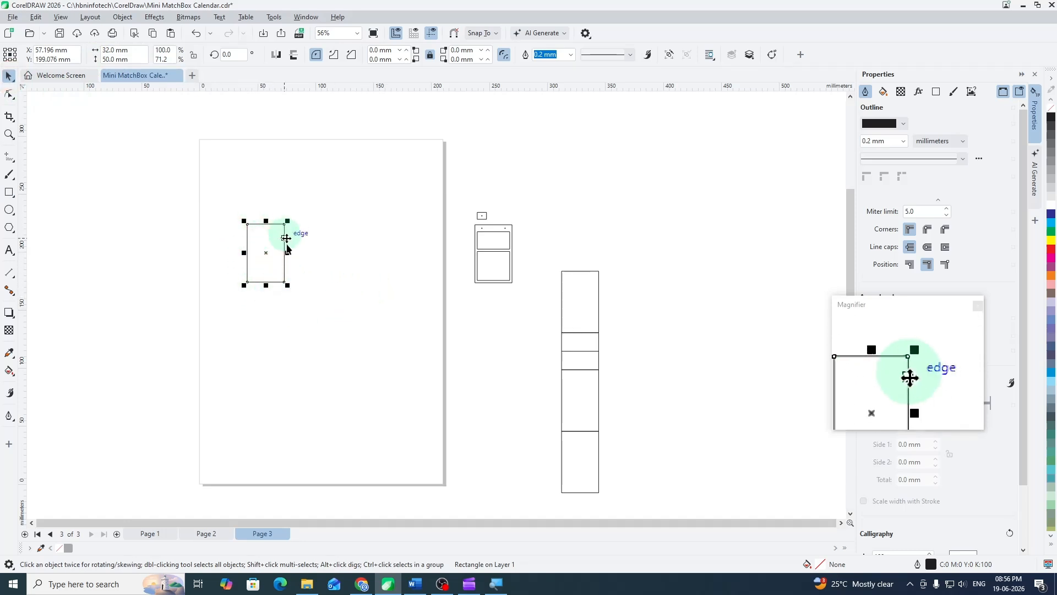
pyautogui.click(326, 250)
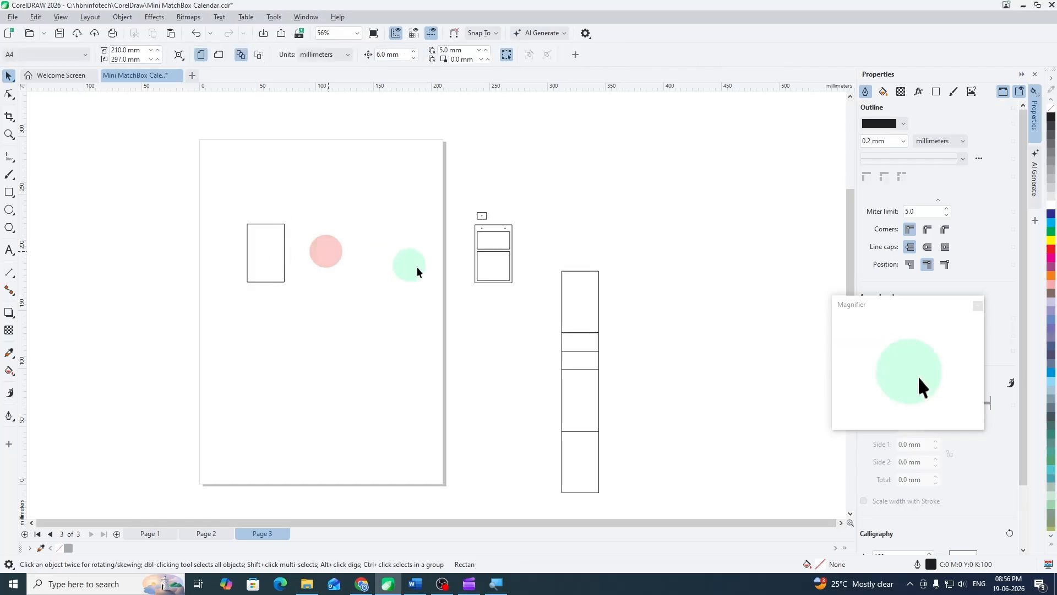
# - Check the reference layout's lower inner rectangle, then duplicate the new rectangle beside itself and size the copy to 28 × 25 mm
pyautogui.scroll(3, 537, 257)
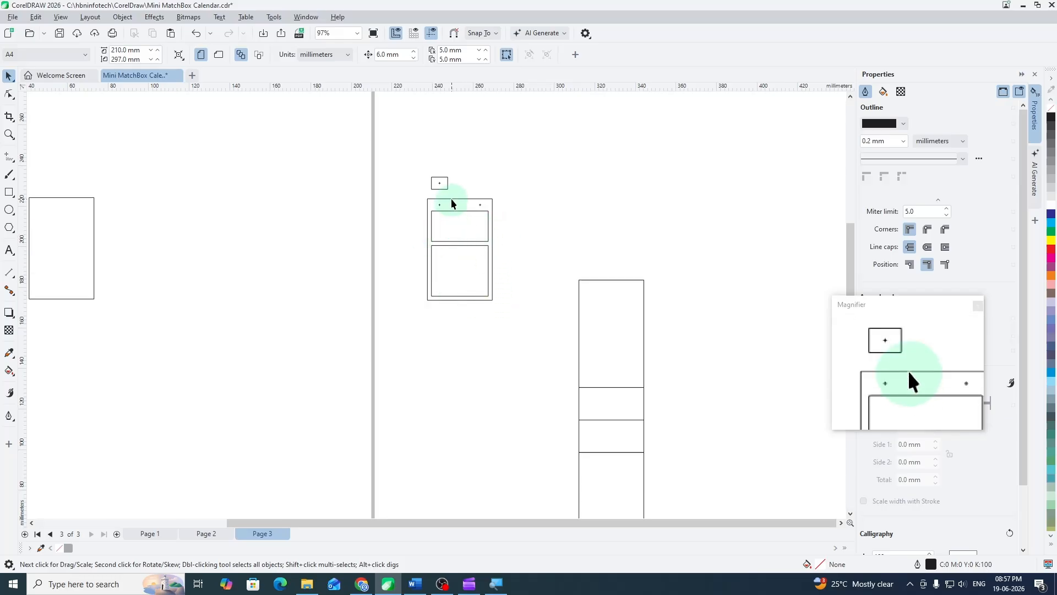
pyautogui.scroll(3, 451, 201)
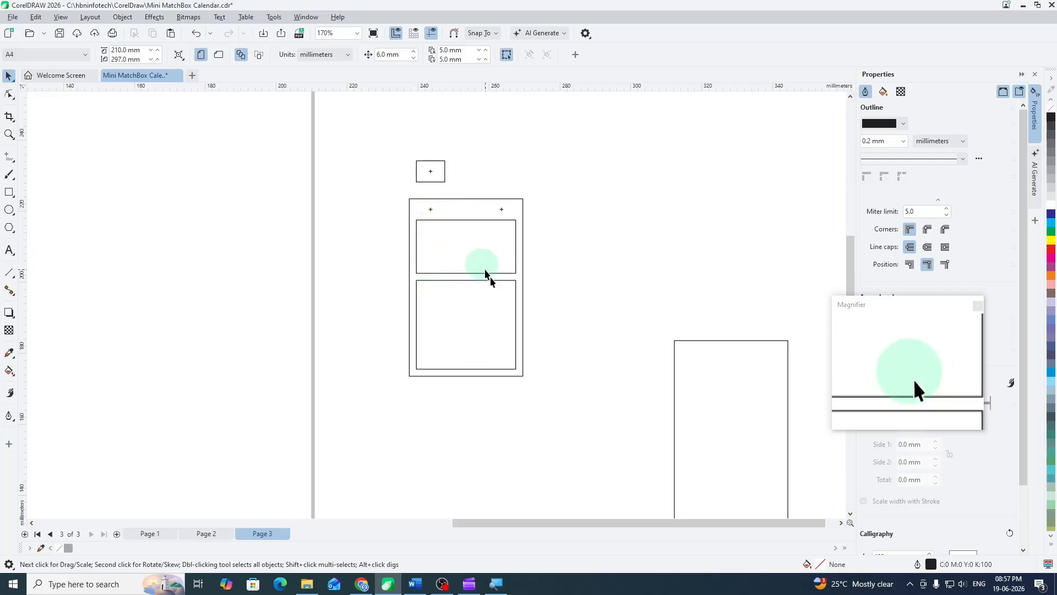
pyautogui.click(463, 315)
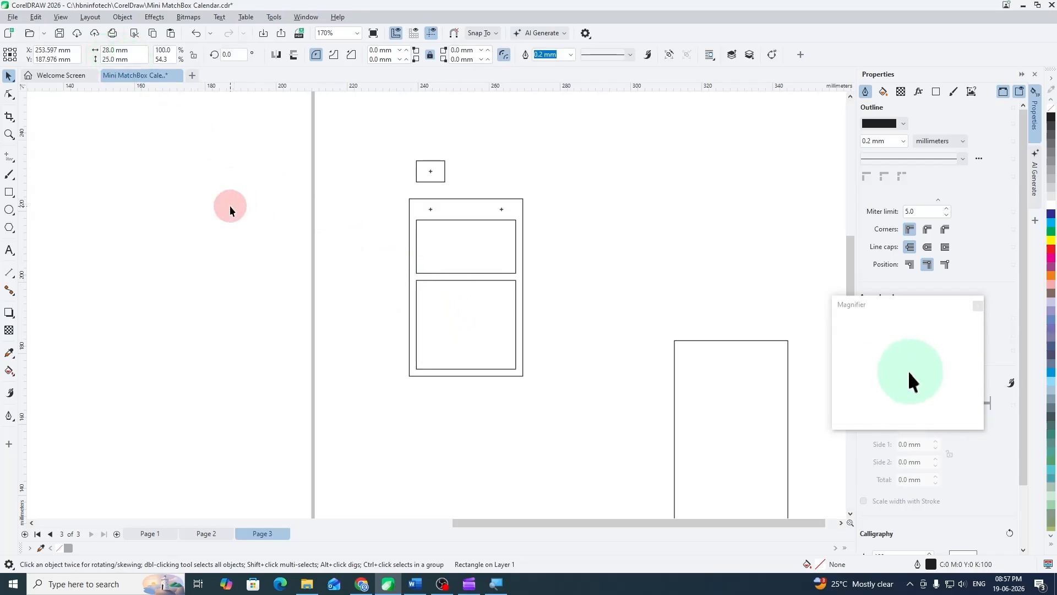
pyautogui.click(230, 206)
pyautogui.scroll(-5, 322, 224)
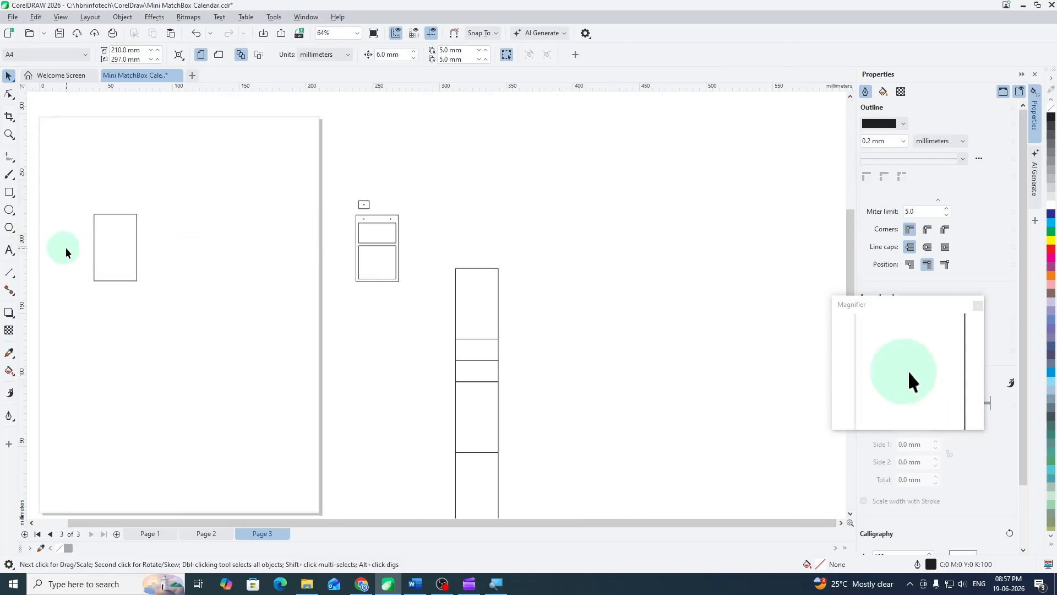
pyautogui.scroll(2, 65, 247)
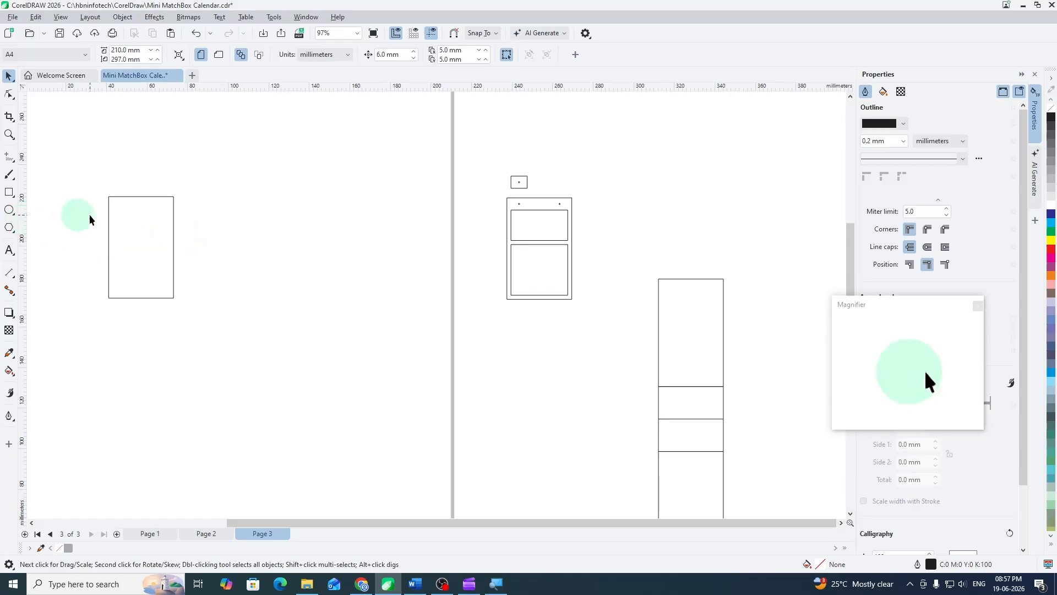
pyautogui.moveTo(133, 223); pyautogui.dragTo(243, 247)
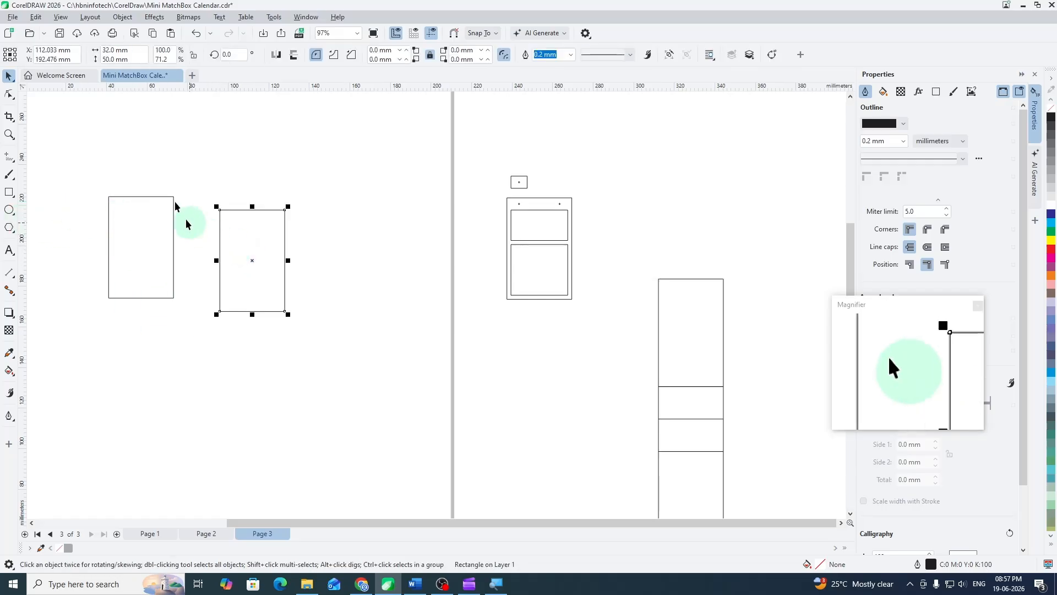
pyautogui.click(121, 49)
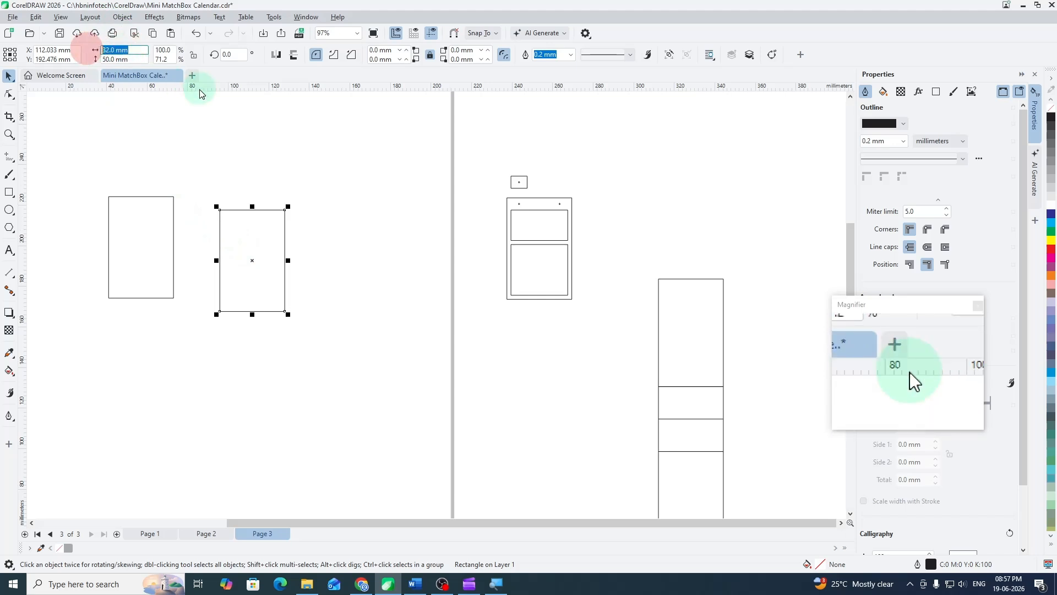
pyautogui.write('28')
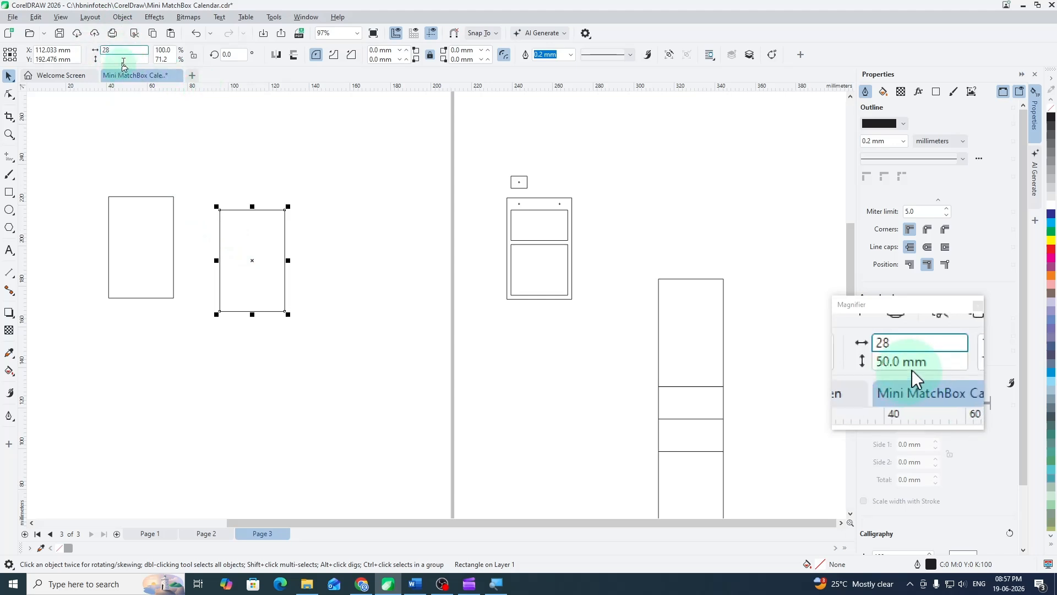
pyautogui.moveTo(131, 59); pyautogui.dragTo(71, 53)
pyautogui.write('25')
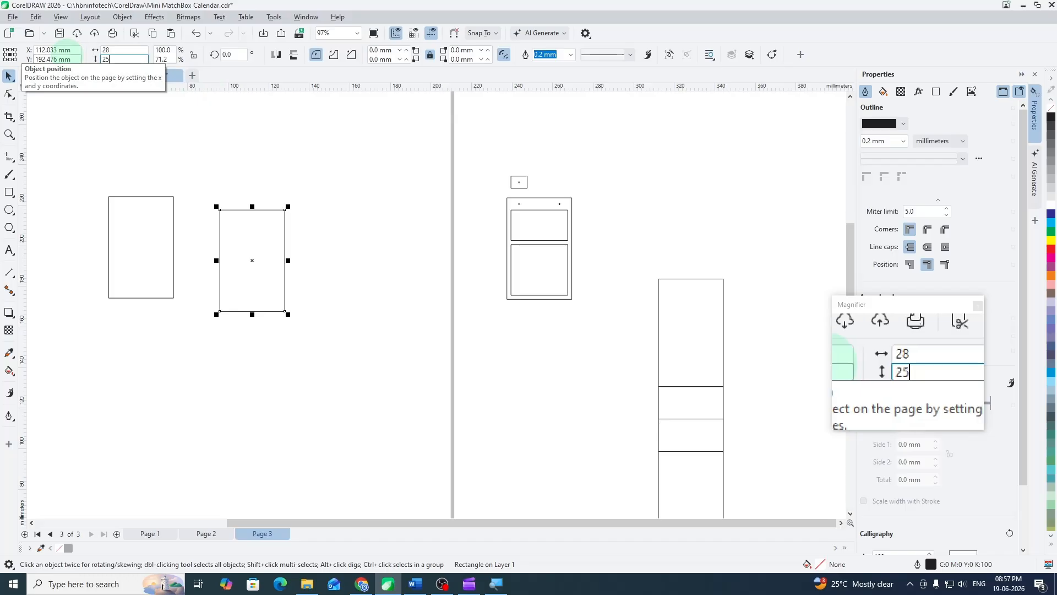
pyautogui.press('Return')
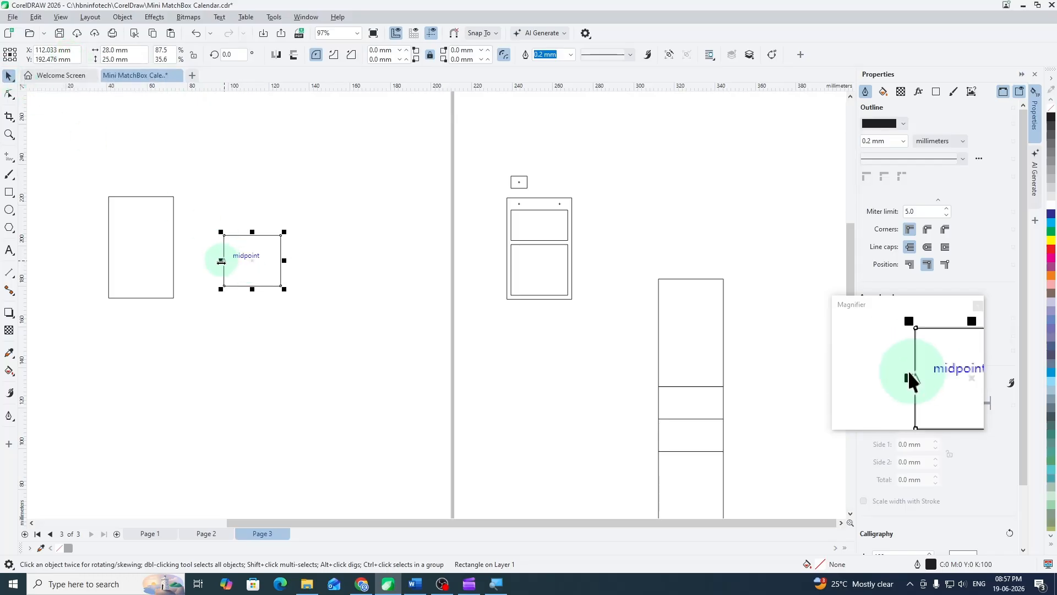
# - Move the 28 × 25 mm rectangle so its lower-left corner snaps to the outer rectangle's lower-left corner
pyautogui.moveTo(225, 287); pyautogui.dragTo(110, 298)
pyautogui.click(123, 337)
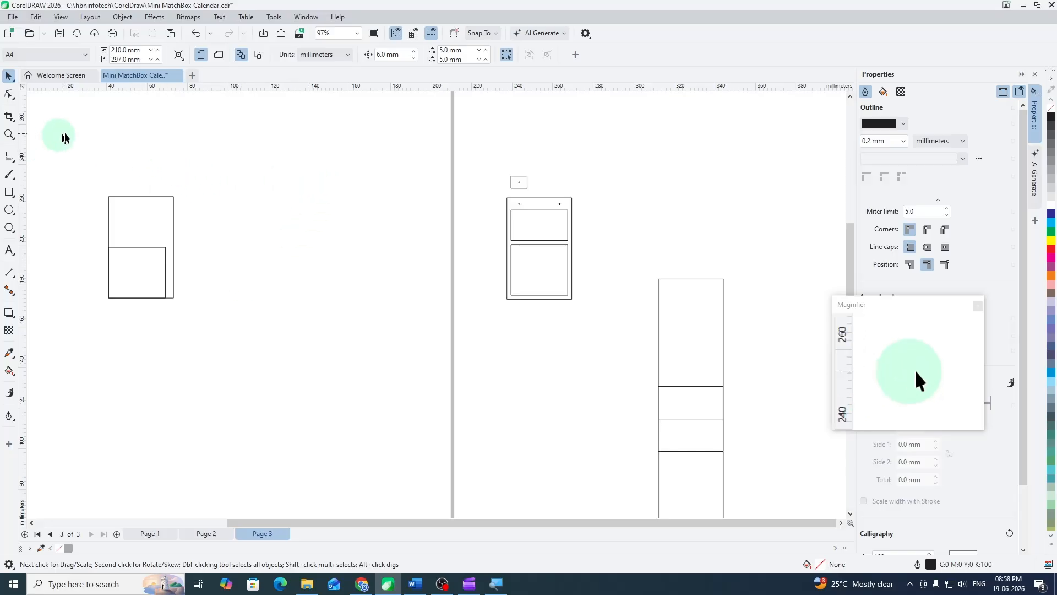
pyautogui.click(226, 307)
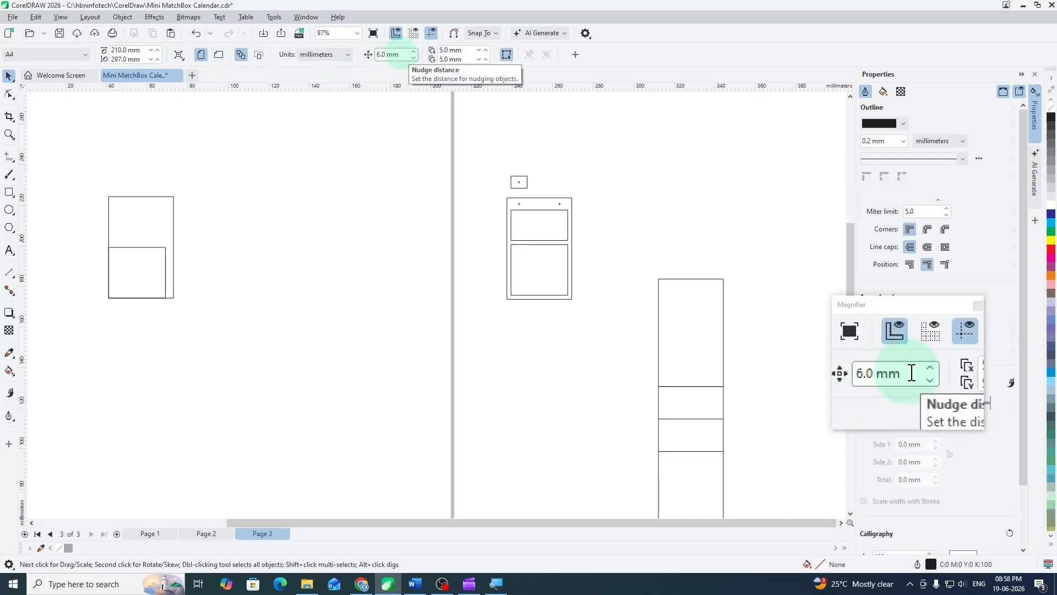
# - Set the nudge distance to 2 mm and nudge the inner rectangle once to the right and once up
pyautogui.click(405, 55)
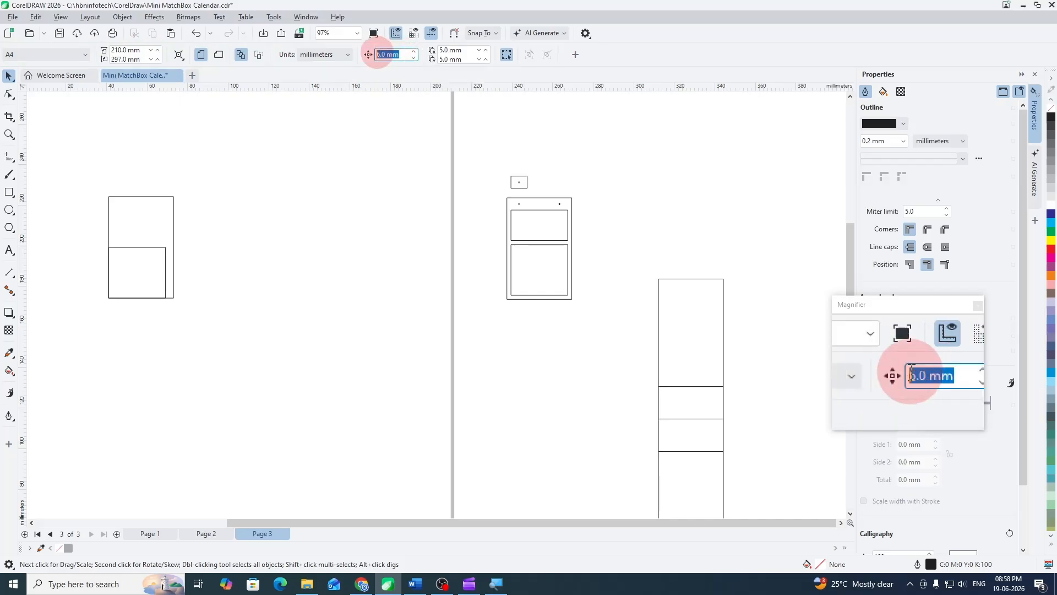
pyautogui.write('2')
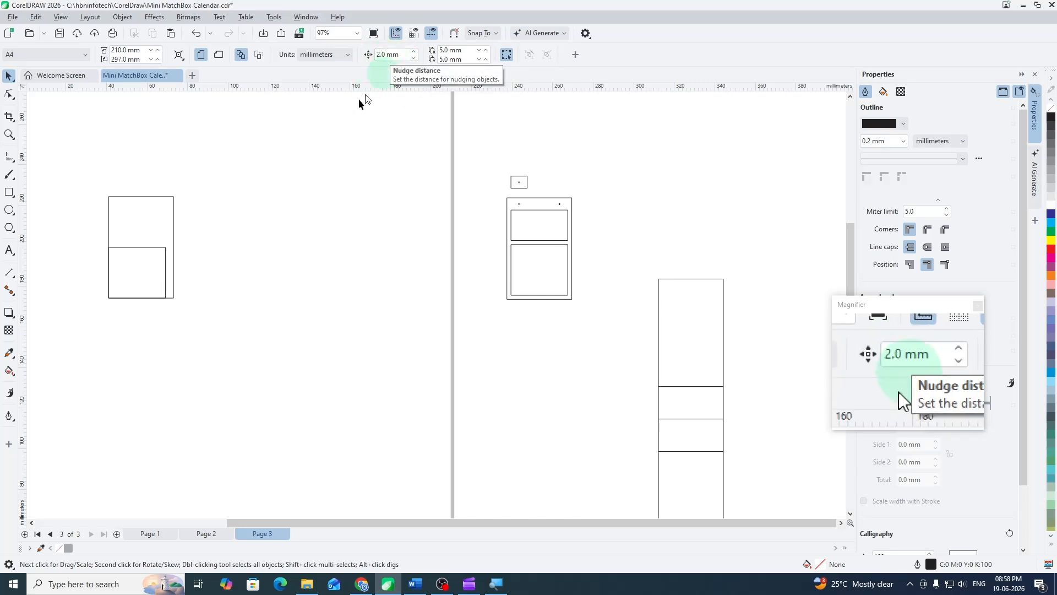
pyautogui.click(133, 266)
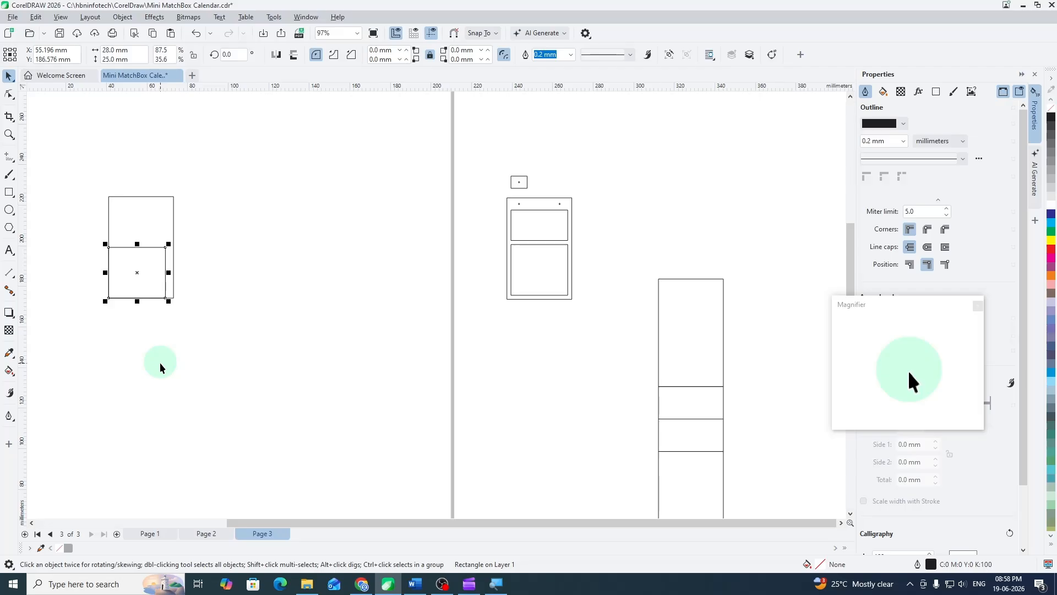
pyautogui.press('Right')
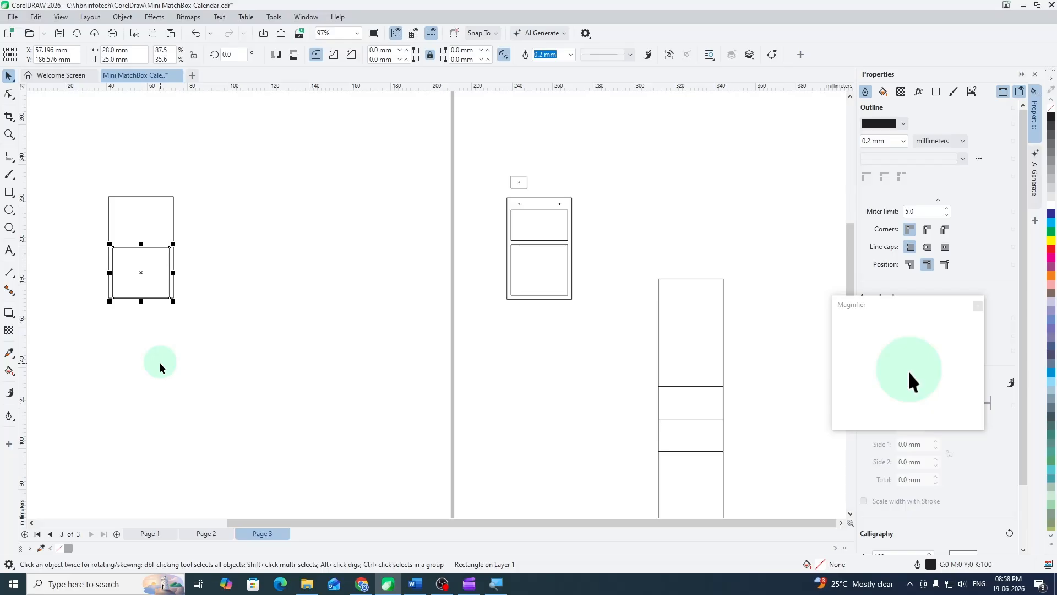
pyautogui.press('Up')
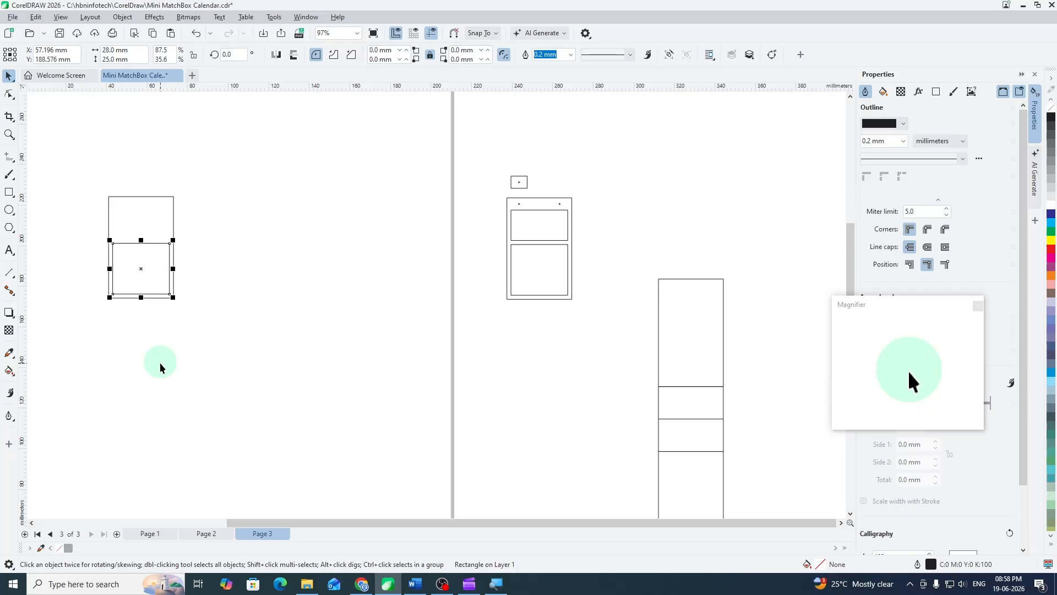
pyautogui.click(169, 333)
# - Check the reference layout's upper inner rectangle, then duplicate the new inner rectangle beside the card and set the copy's height to 15 mm
pyautogui.scroll(2, 105, 281)
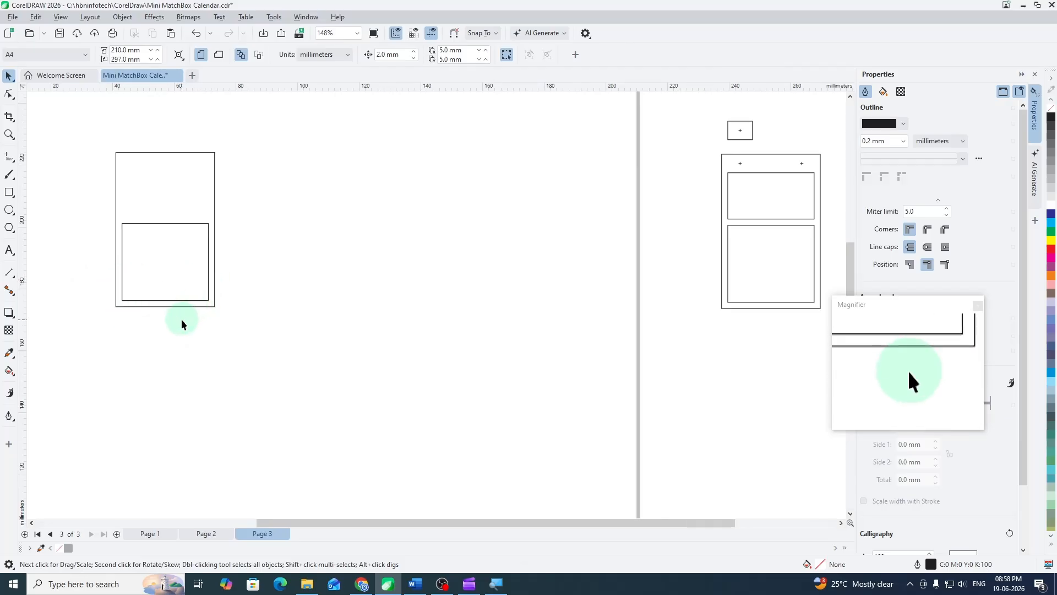
pyautogui.scroll(-1, 181, 319)
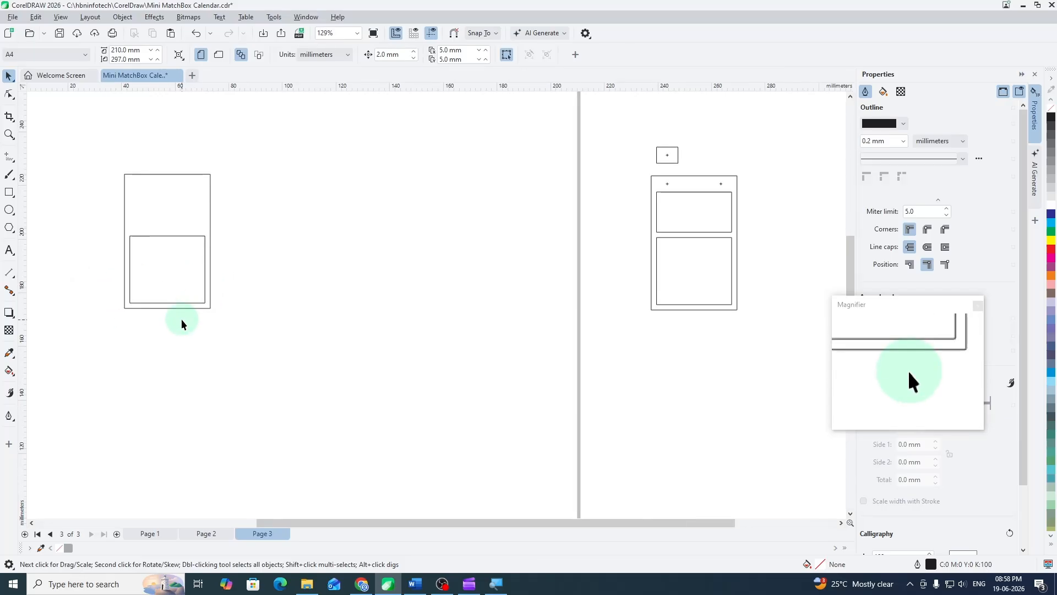
pyautogui.click(692, 220)
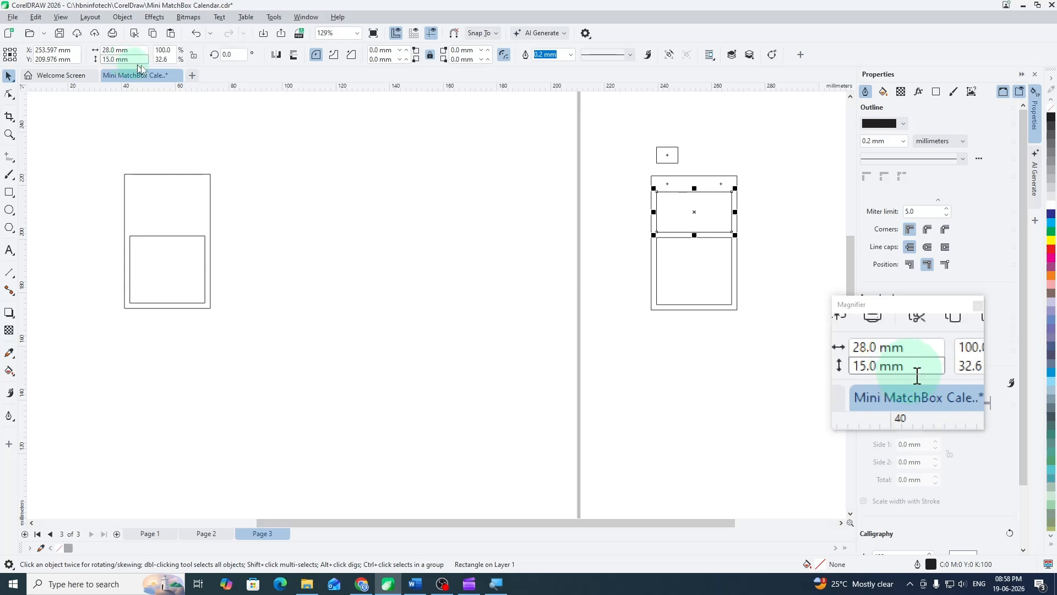
pyautogui.click(168, 262)
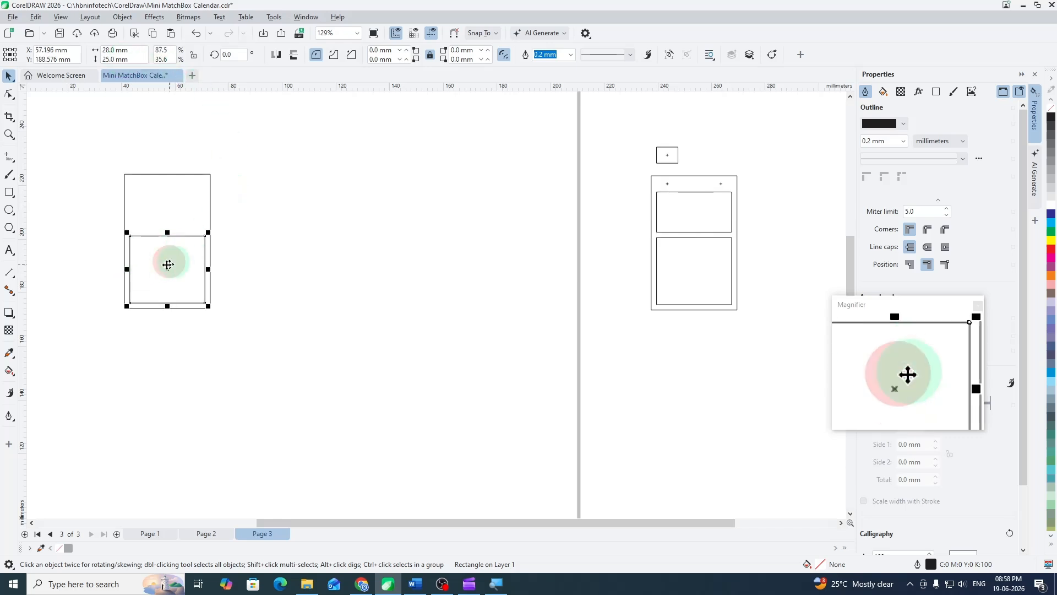
pyautogui.moveTo(163, 260); pyautogui.dragTo(309, 240)
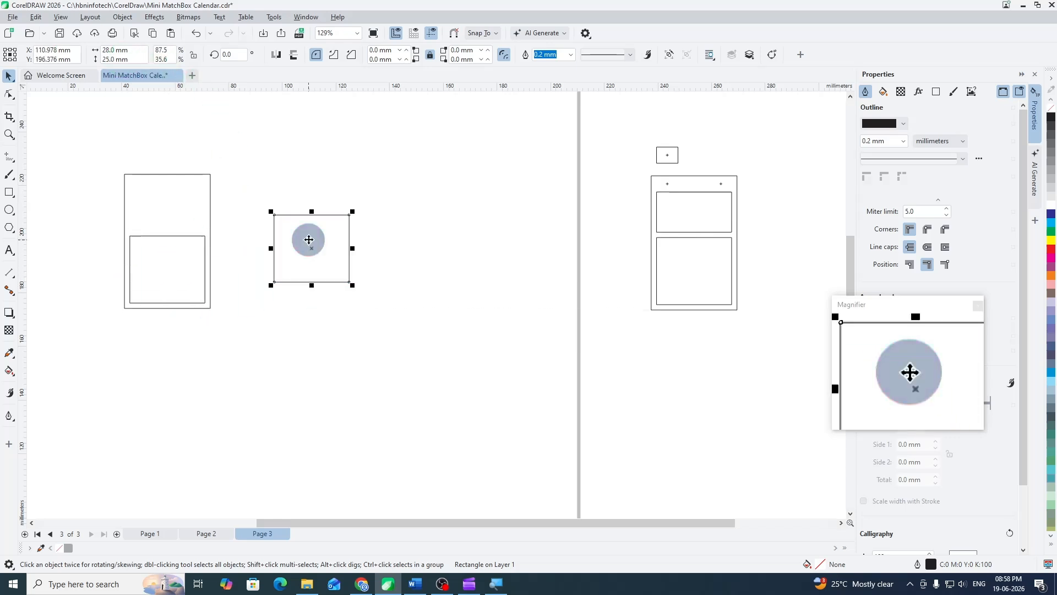
pyautogui.click(104, 50)
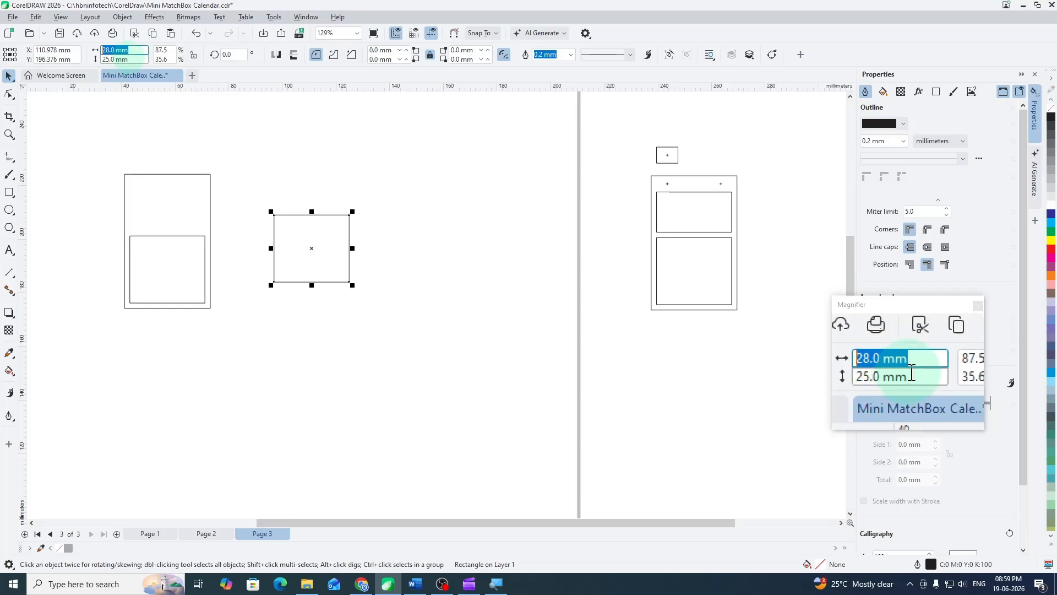
pyautogui.click(95, 60)
pyautogui.write('15')
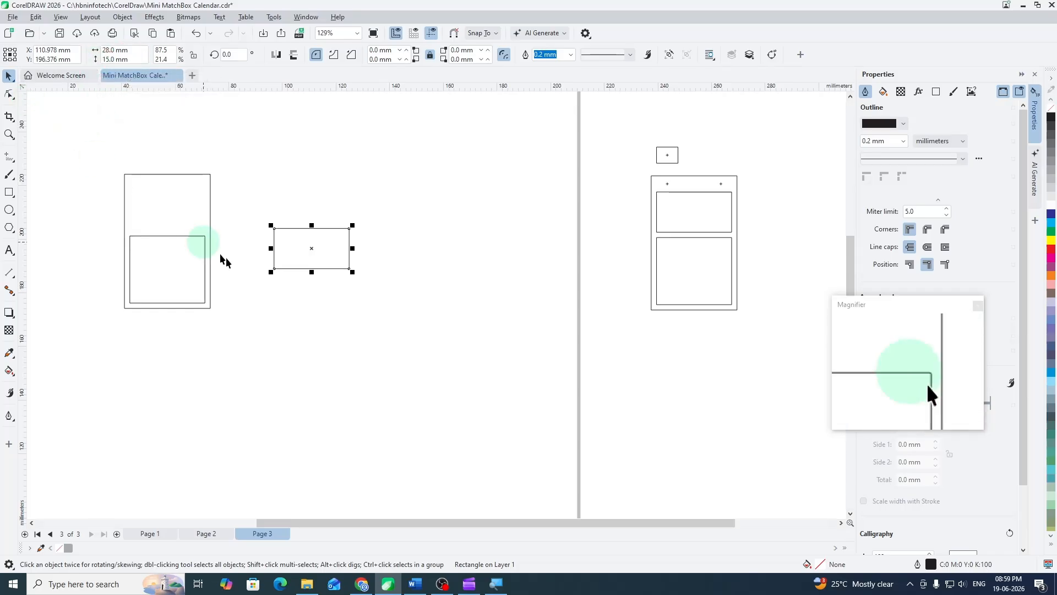
# - Snap the 28 × 15 mm rectangle onto the top edge of the lower inner rectangle and nudge it up 2 mm
pyautogui.moveTo(274, 270); pyautogui.dragTo(131, 236)
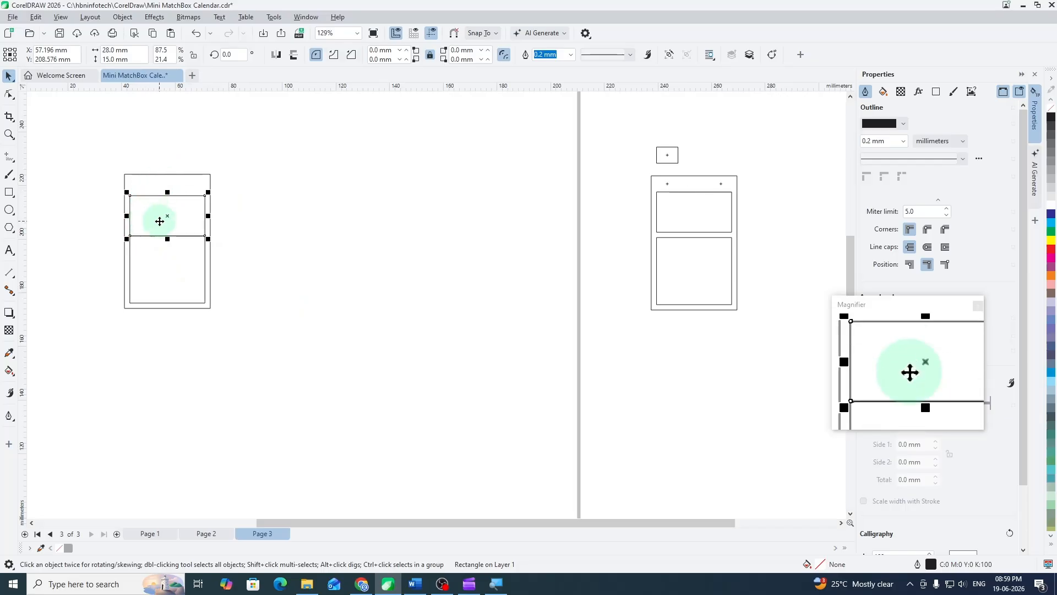
pyautogui.press('Up')
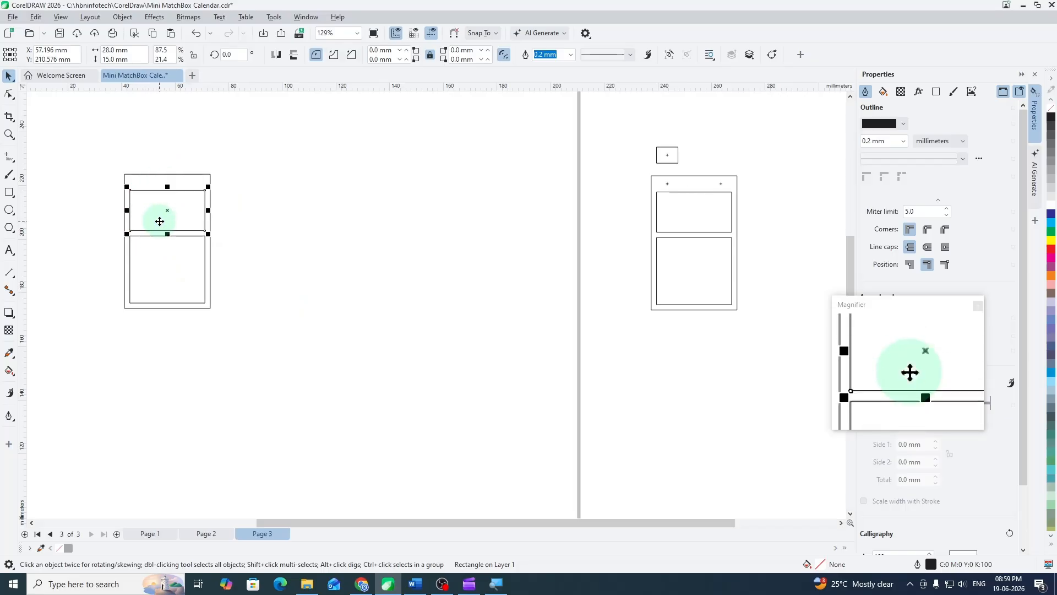
pyautogui.click(255, 208)
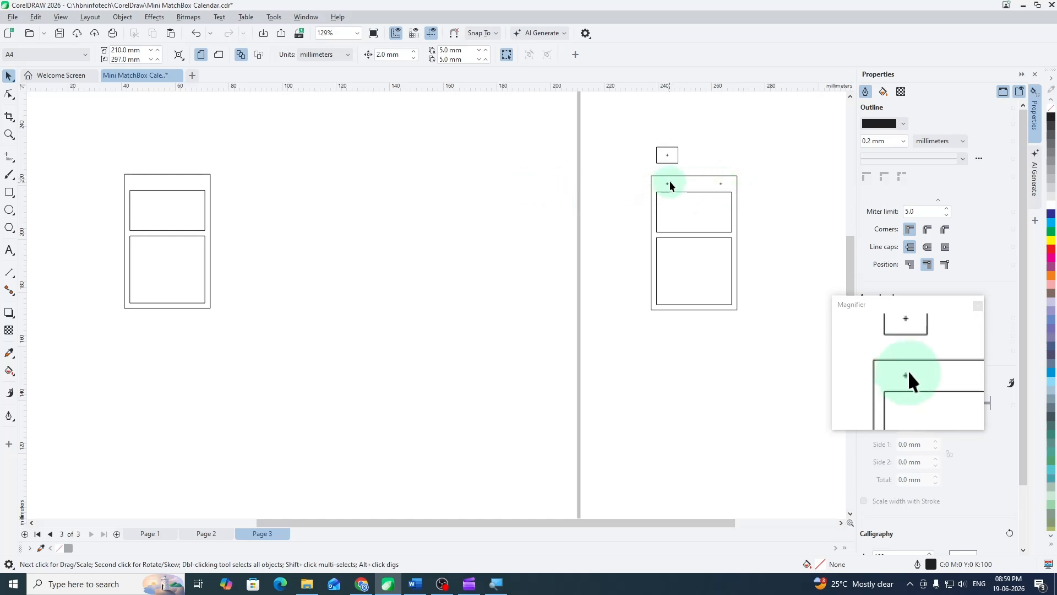
pyautogui.scroll(5, 671, 184)
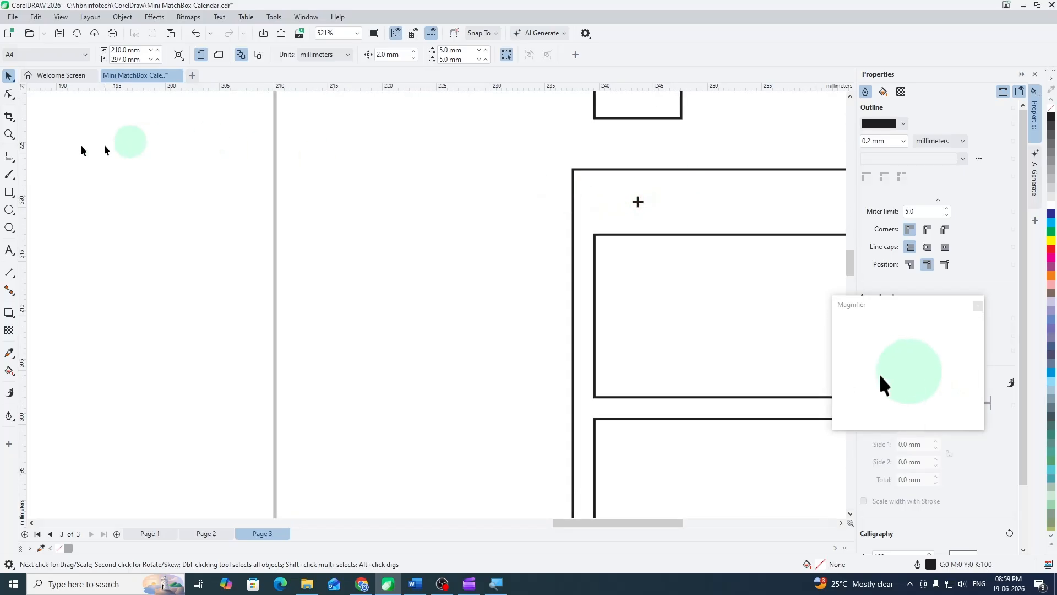
# - Measure the reference card's left cross mark from the card's left edge with a temporary rectangle, and delete that rectangle
pyautogui.click(9, 193)
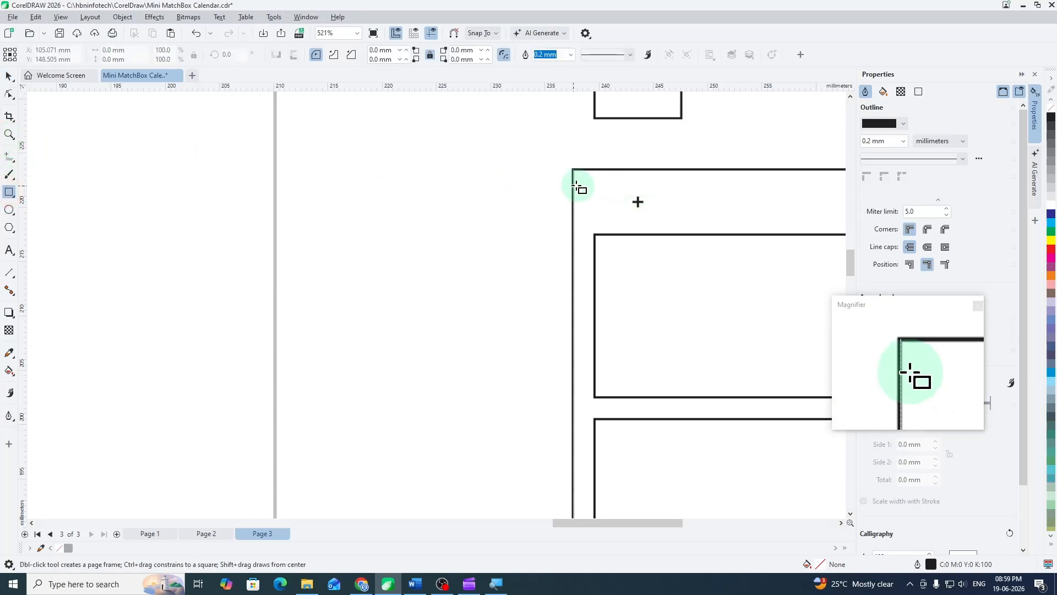
pyautogui.moveTo(573, 185); pyautogui.dragTo(642, 200)
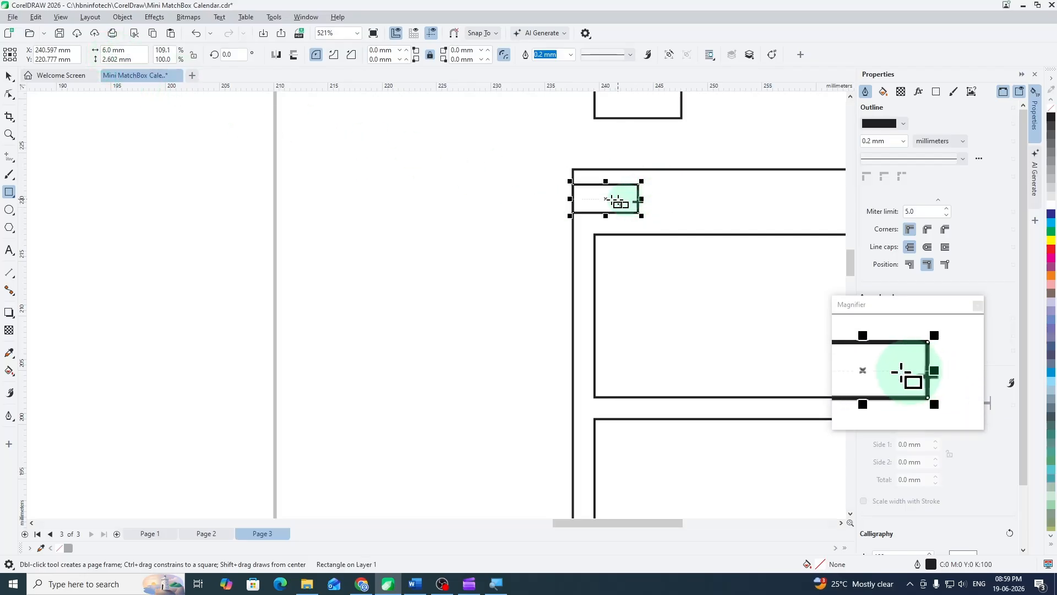
pyautogui.click(8, 76)
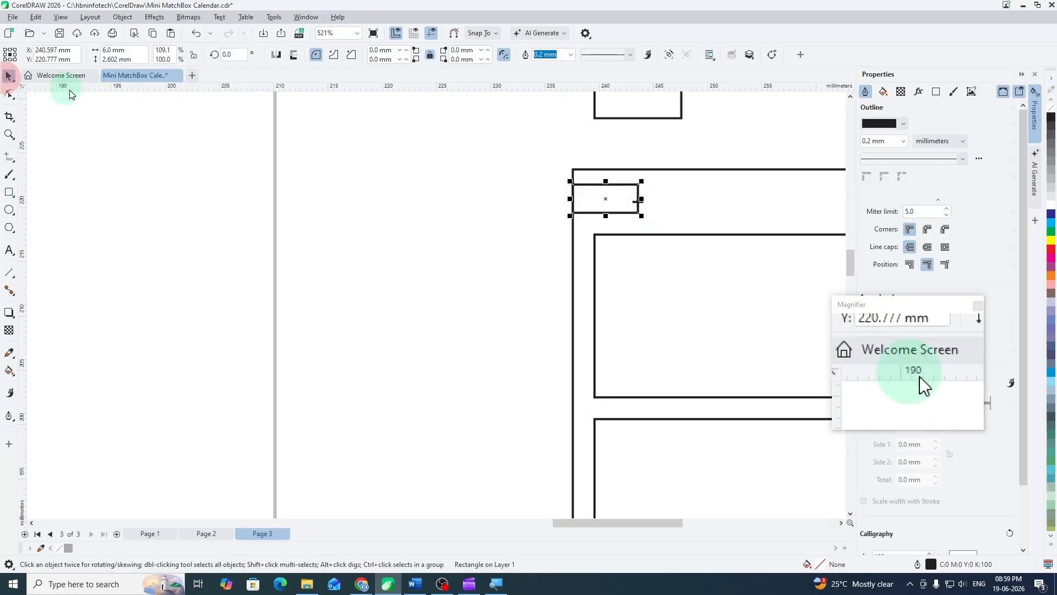
pyautogui.press('Delete')
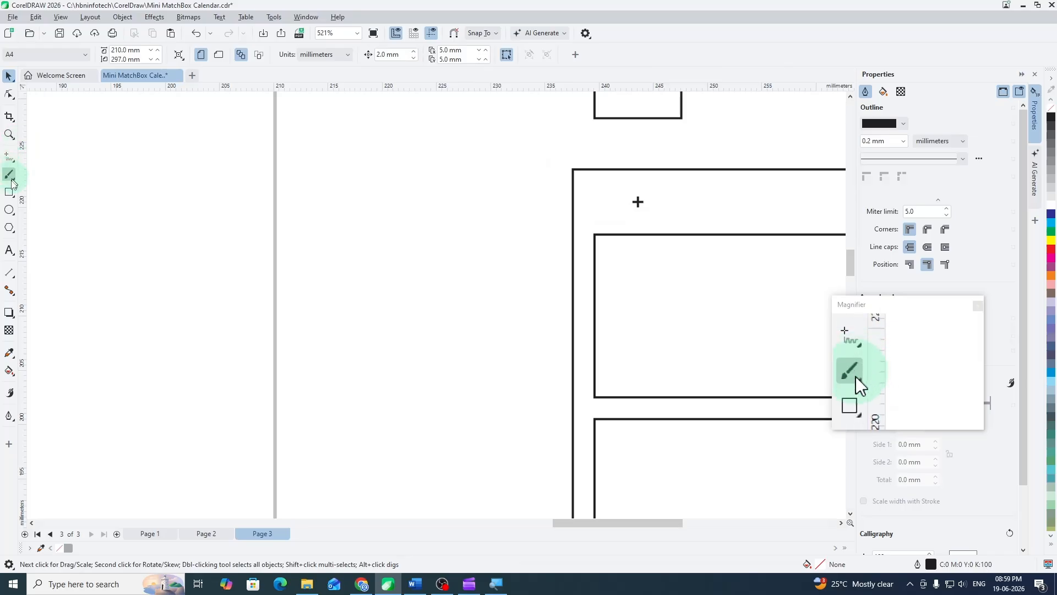
# - Measure the same cross mark's distance from the reference card's top edge with a temporary rectangle, and delete that rectangle
pyautogui.click(9, 196)
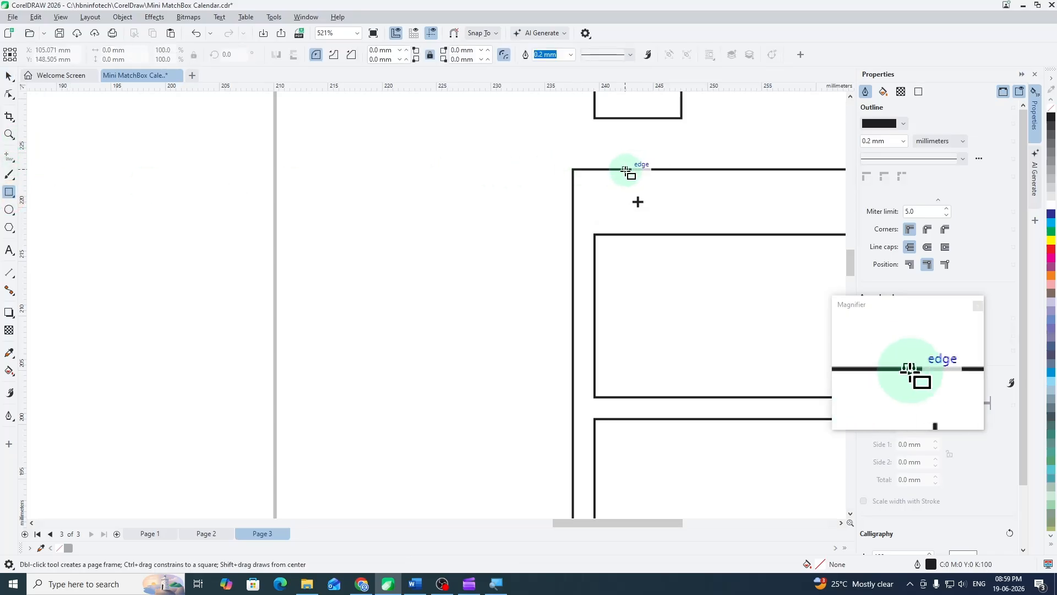
pyautogui.moveTo(627, 171); pyautogui.dragTo(643, 202)
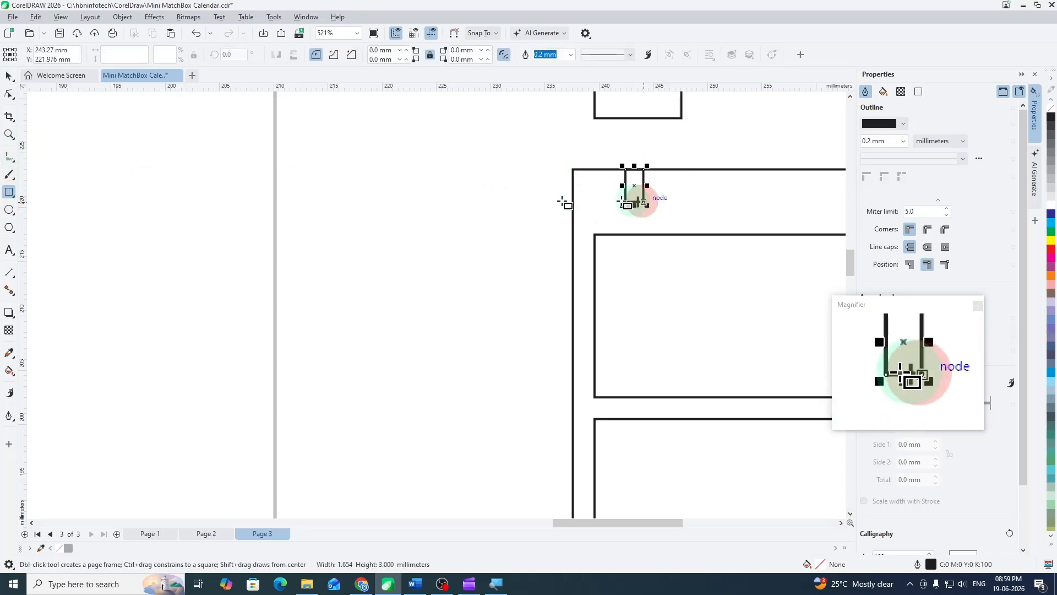
pyautogui.click(9, 77)
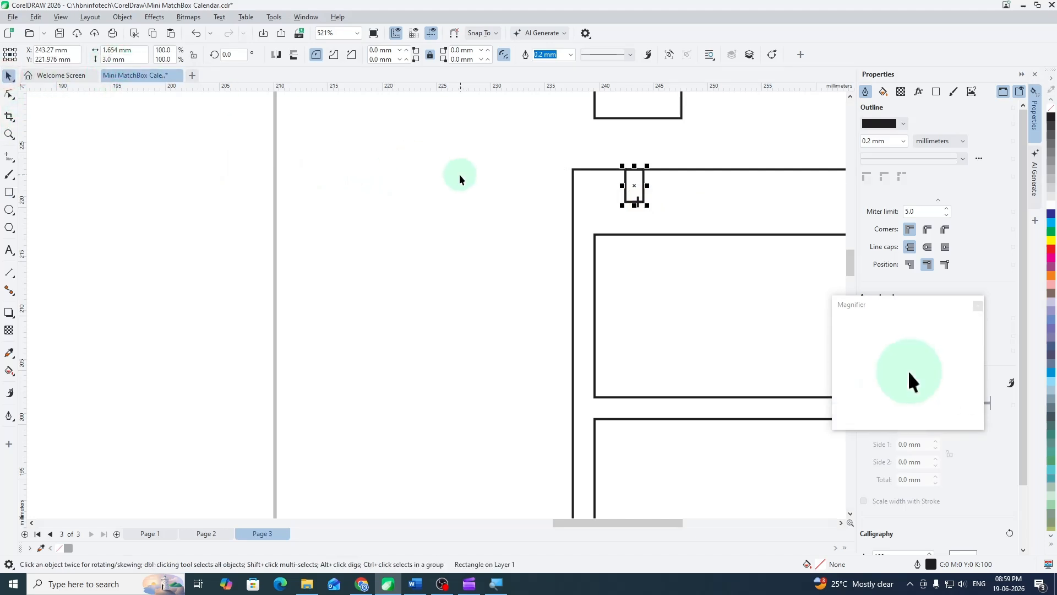
pyautogui.press('Delete')
# - Check the width and height of the small box with a cross above the reference card
pyautogui.scroll(-3, 637, 212)
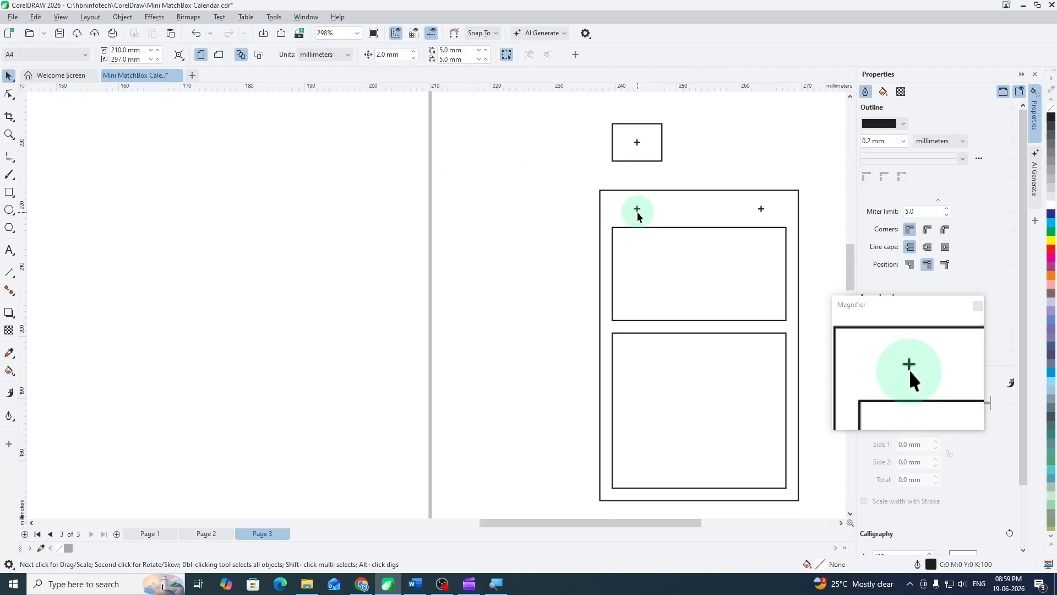
pyautogui.scroll(3, 641, 211)
pyautogui.scroll(-1, 639, 208)
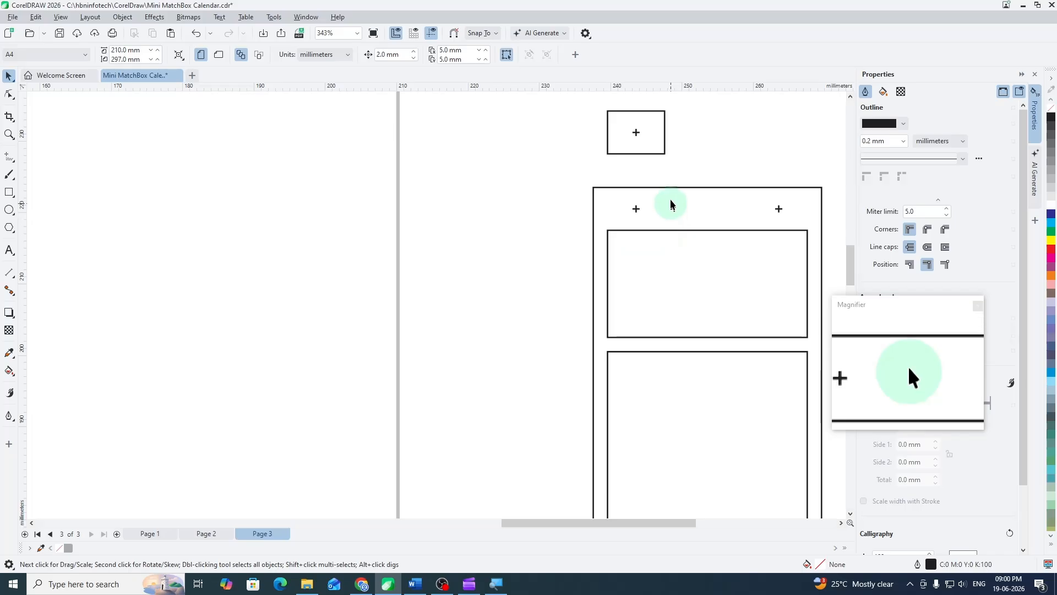
pyautogui.click(639, 155)
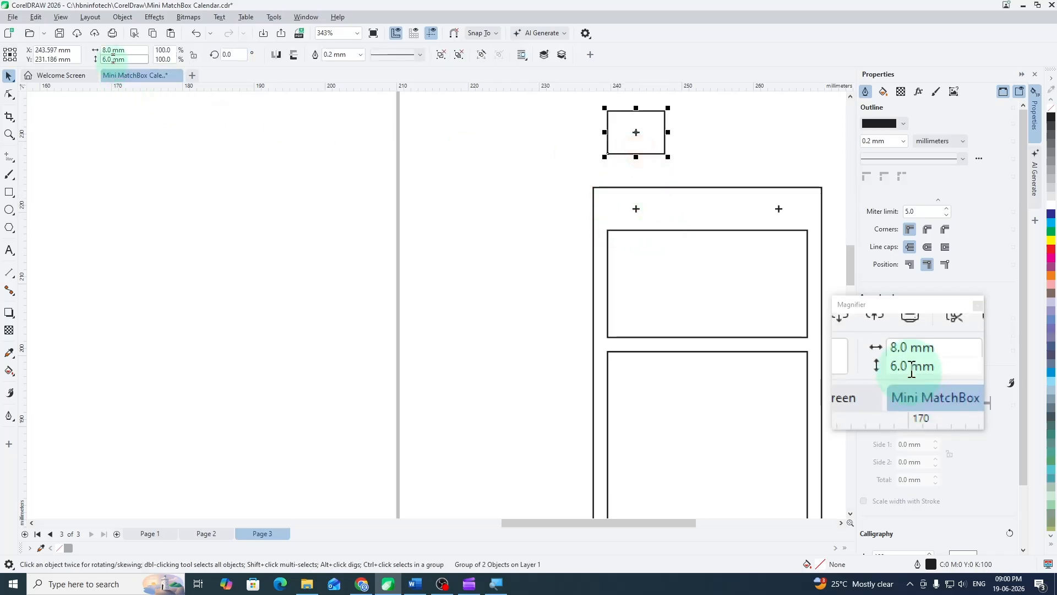
pyautogui.click(222, 161)
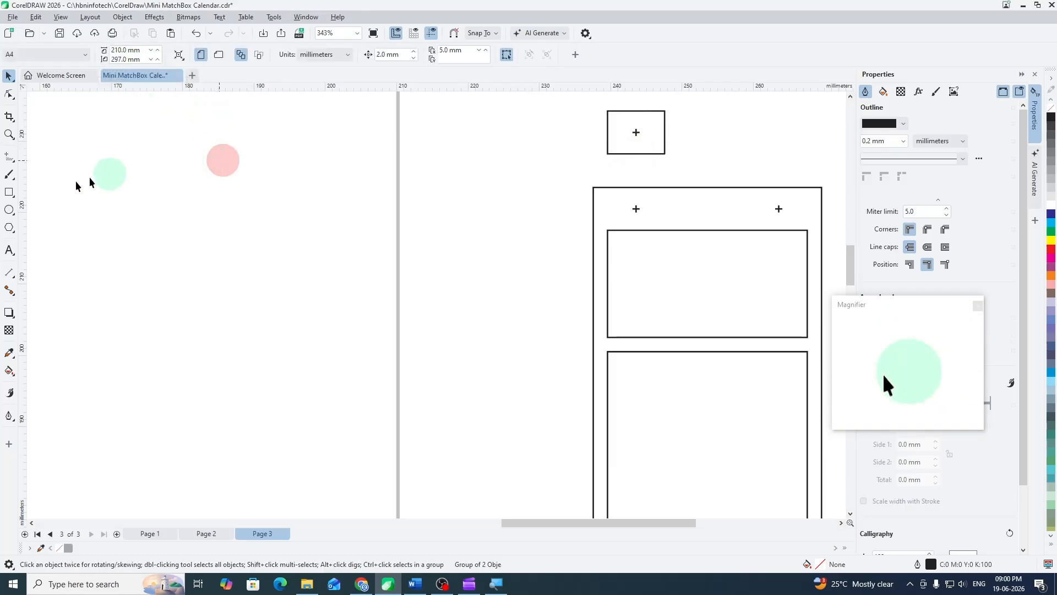
# - Draw a rectangle in an empty area of the page and set its size to 8 × 6 mm
pyautogui.click(10, 191)
pyautogui.moveTo(147, 199); pyautogui.dragTo(196, 242)
pyautogui.click(99, 50)
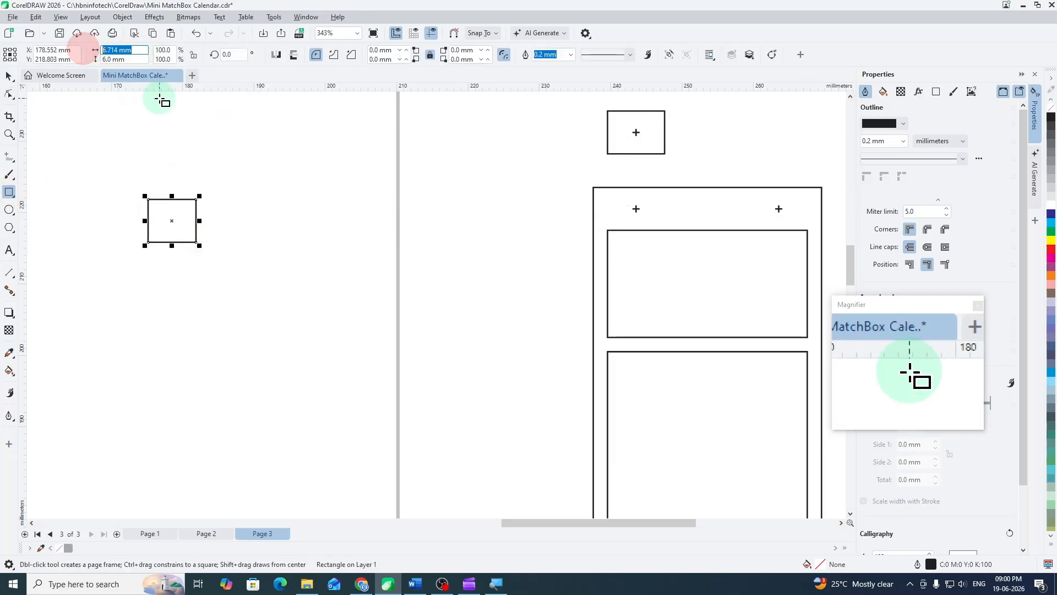
pyautogui.write('8')
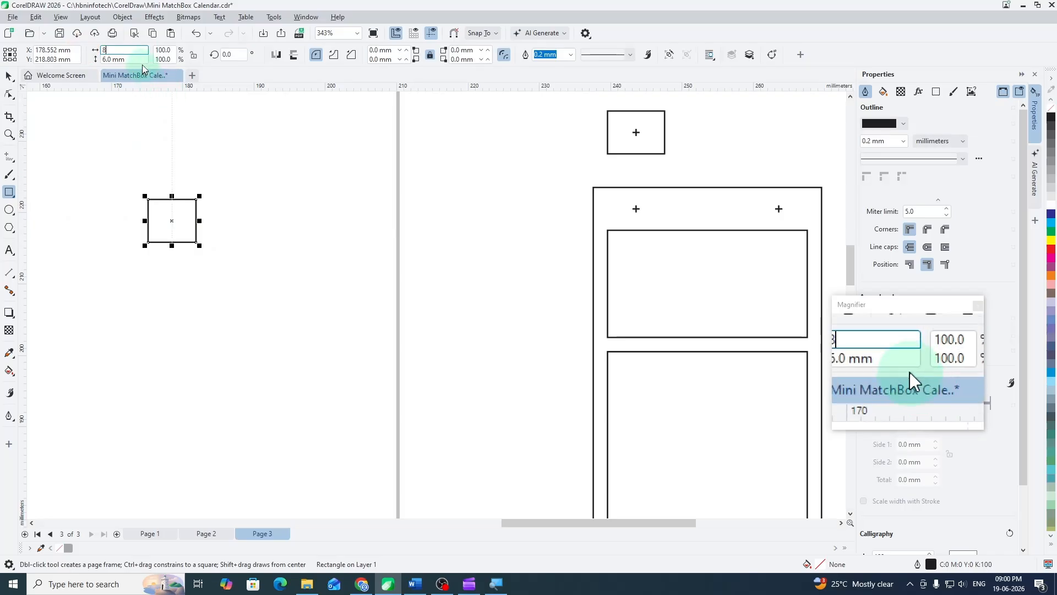
pyautogui.click(104, 59)
pyautogui.write('6')
pyautogui.press('Return')
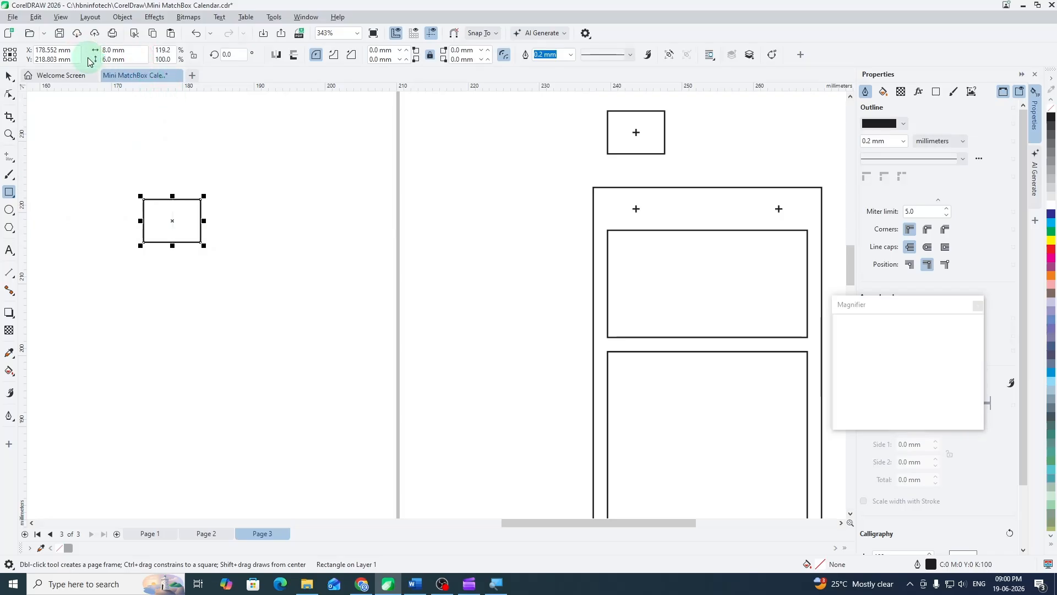
pyautogui.click(9, 76)
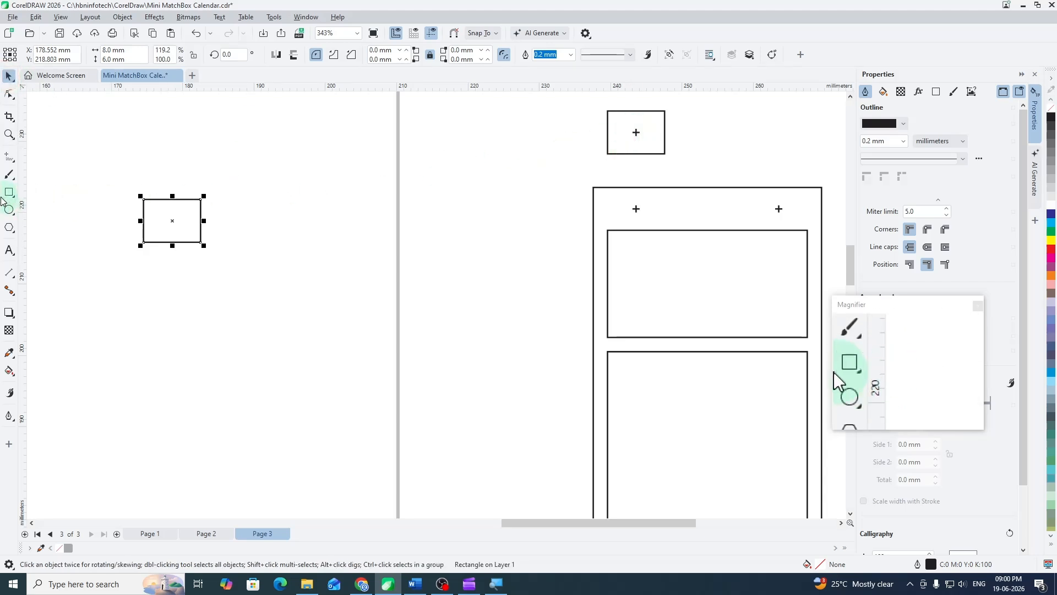
# - Draw a short horizontal line beside the 8 × 6 mm rectangle and set its length to 1 mm
pyautogui.click(9, 160)
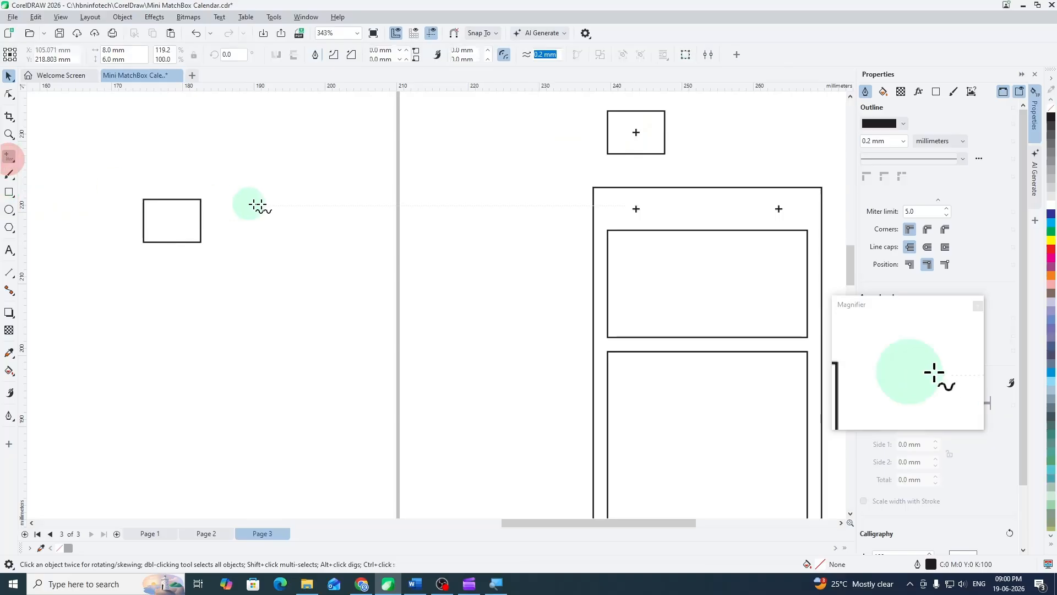
pyautogui.click(268, 199)
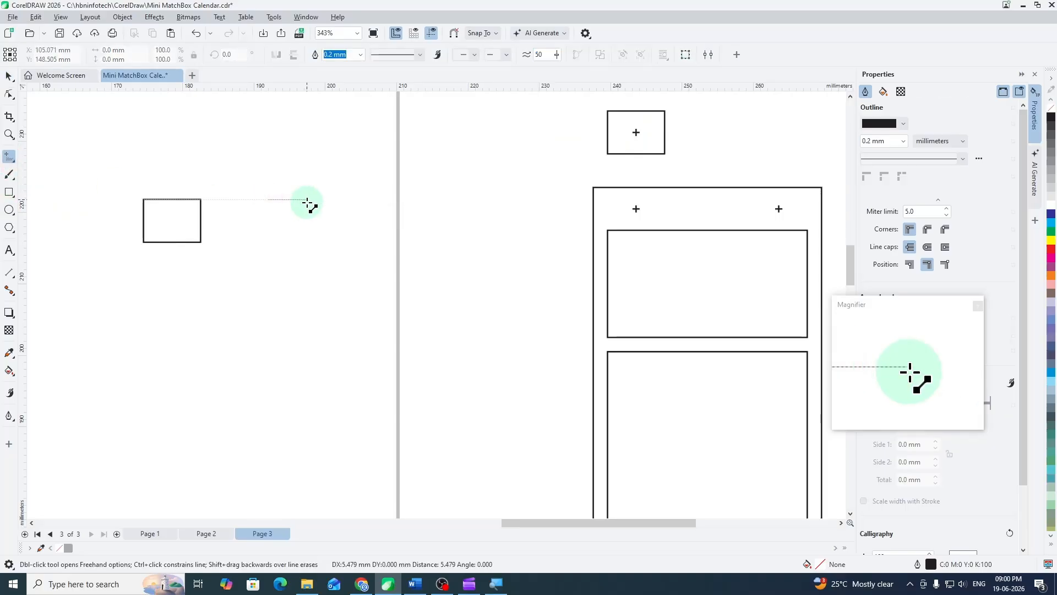
pyautogui.click(306, 203)
pyautogui.moveTo(135, 50); pyautogui.dragTo(79, 43)
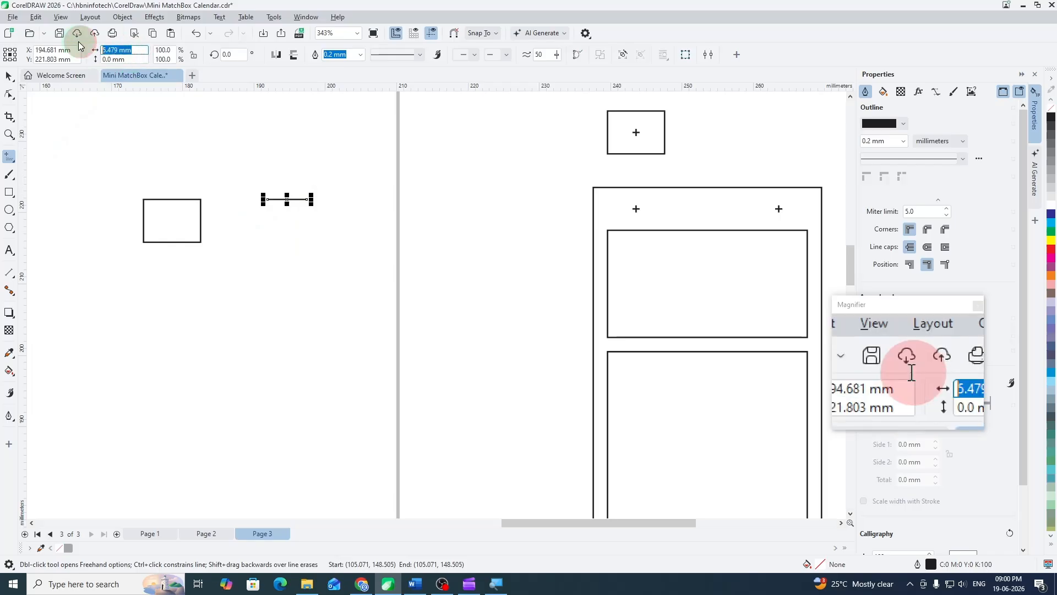
pyautogui.write('1')
pyautogui.press('Return')
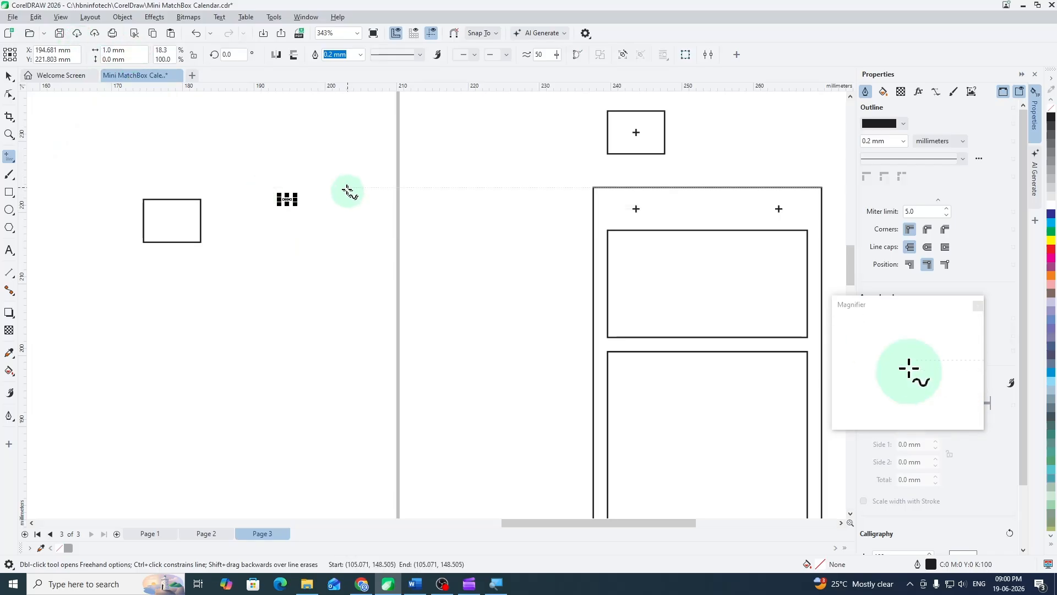
# - Draw a vertical line beside the horizontal one and set its length to 1 mm
pyautogui.moveTo(347, 190); pyautogui.dragTo(346, 232)
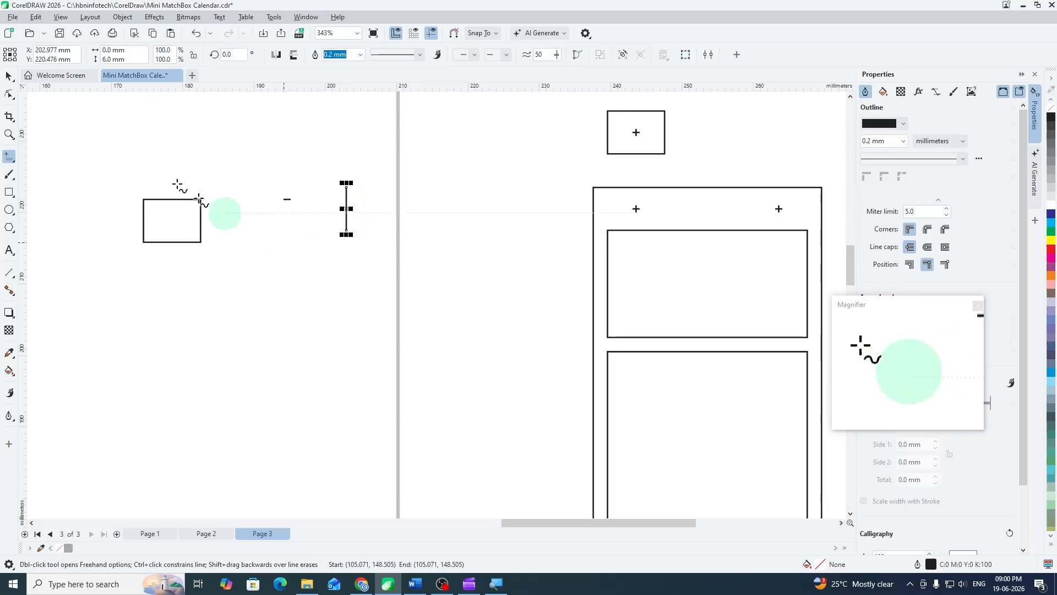
pyautogui.click(130, 59)
pyautogui.write('1')
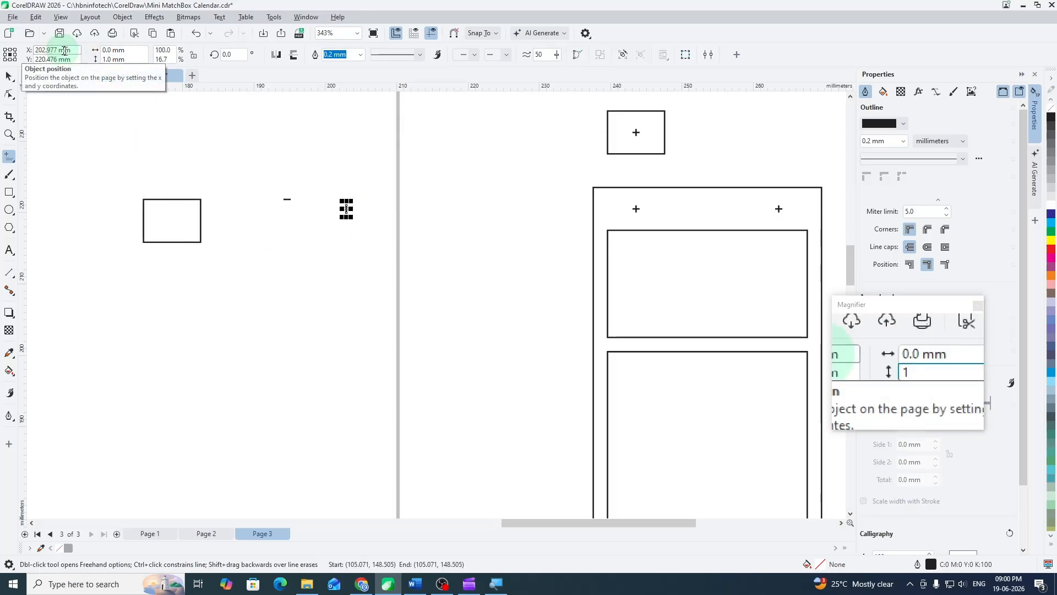
# - Align the two 1 mm lines on their horizontal and vertical centers to form a cross, and group them
pyautogui.click(7, 76)
pyautogui.click(248, 155)
pyautogui.moveTo(271, 176); pyautogui.dragTo(376, 254)
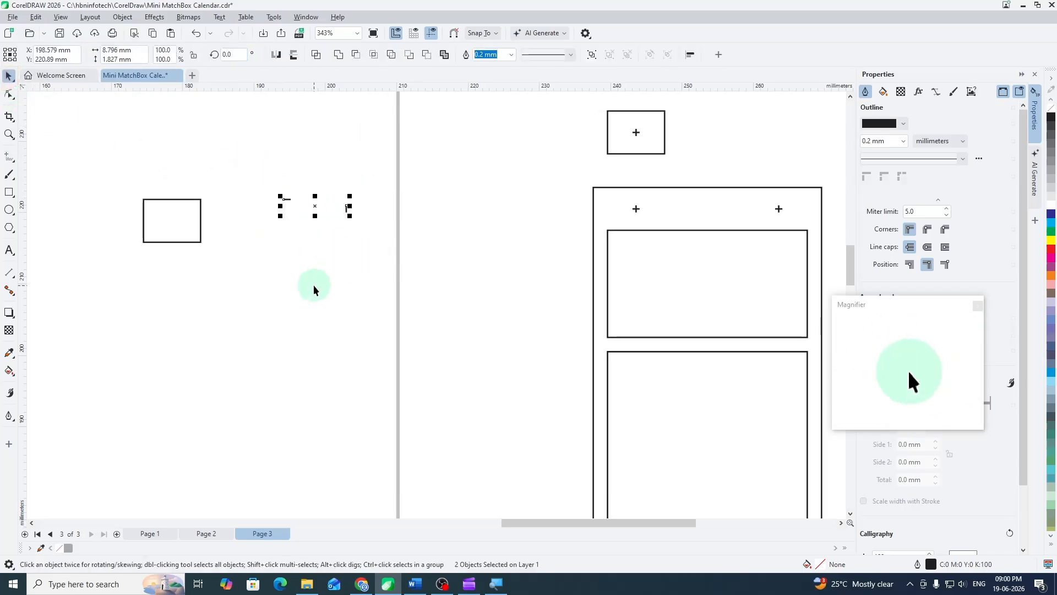
pyautogui.press('c')
pyautogui.press('e')
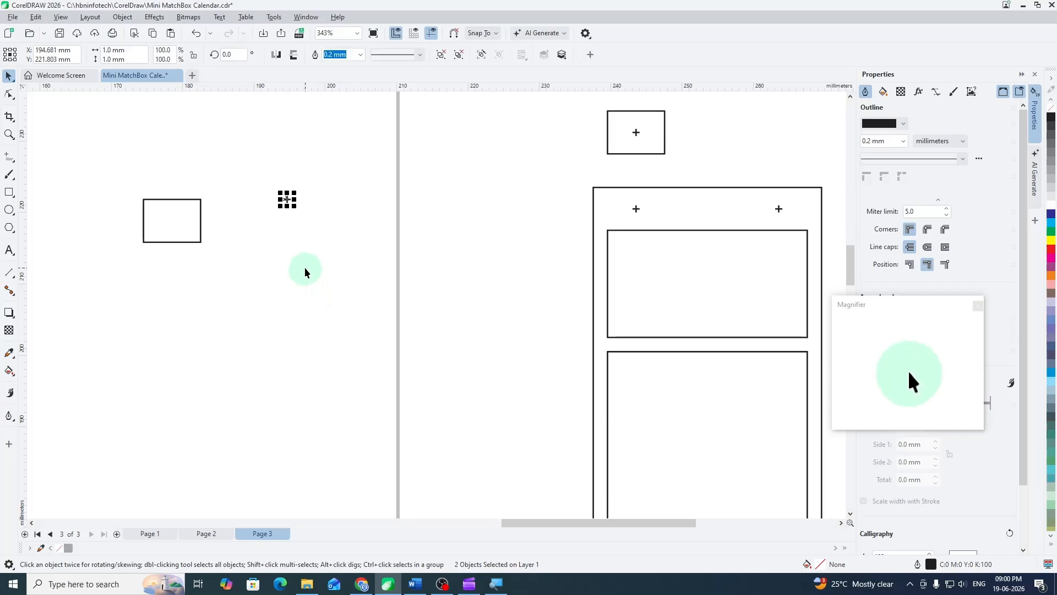
pyautogui.click(292, 239)
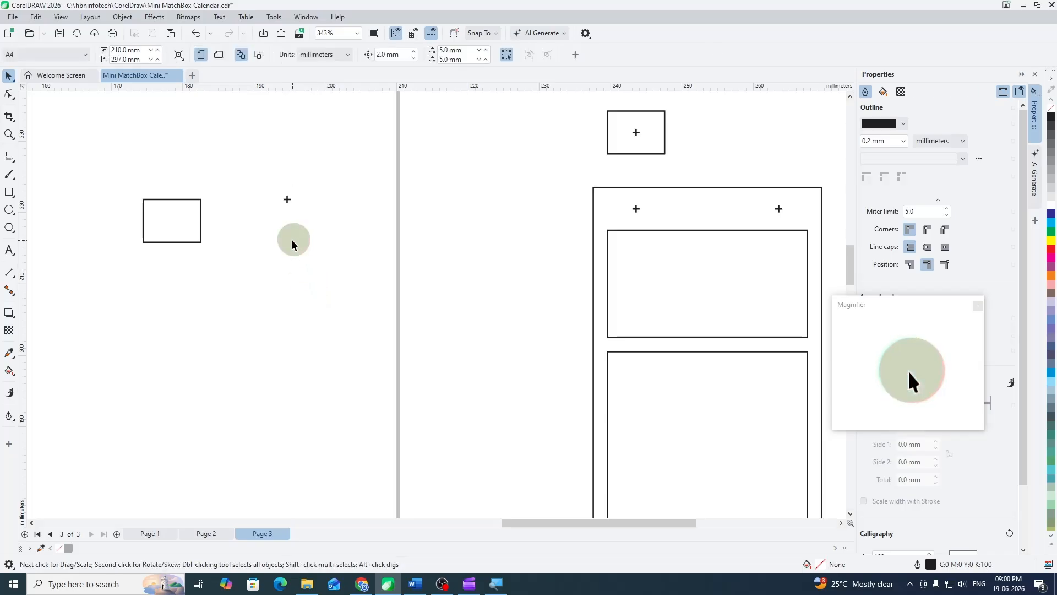
# - Center the cross horizontally and vertically in the 8 × 6 mm rectangle and group the two
pyautogui.click(285, 202)
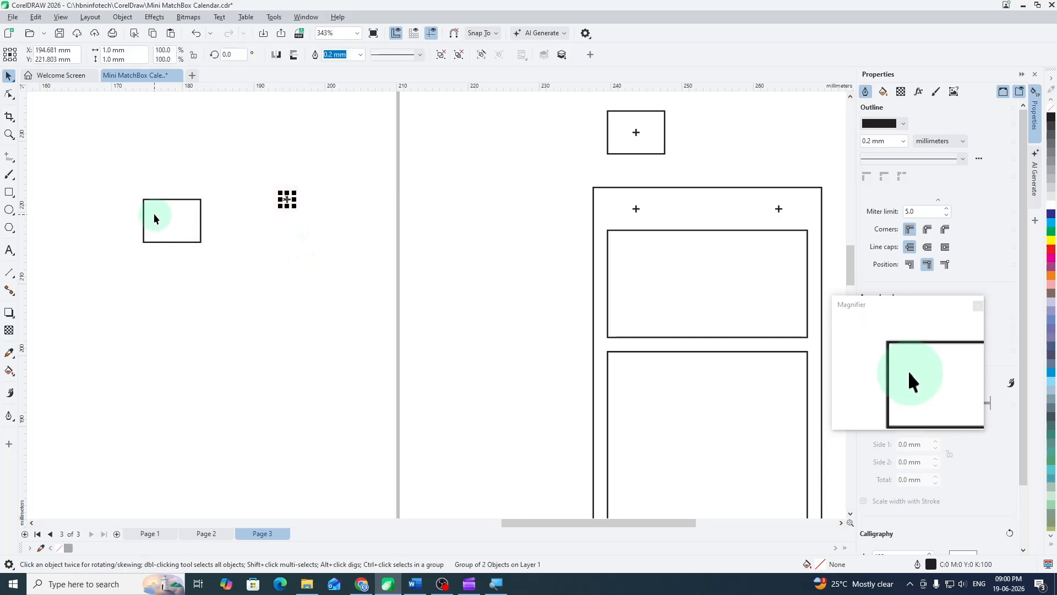
pyautogui.keyDown('shift'); pyautogui.click(173, 219); pyautogui.keyUp('shift')
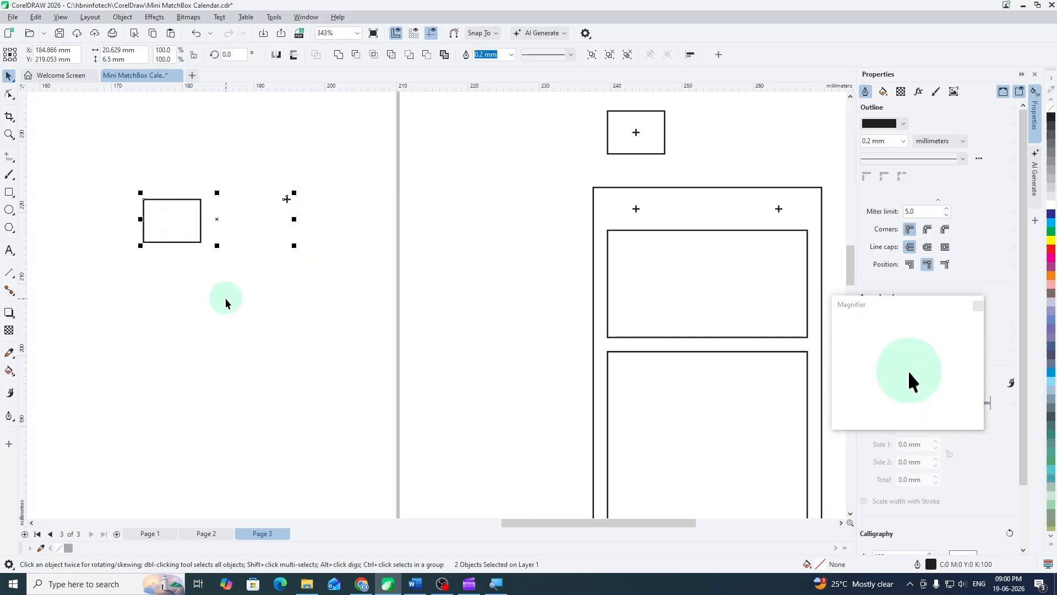
pyautogui.press('c')
pyautogui.press('e')
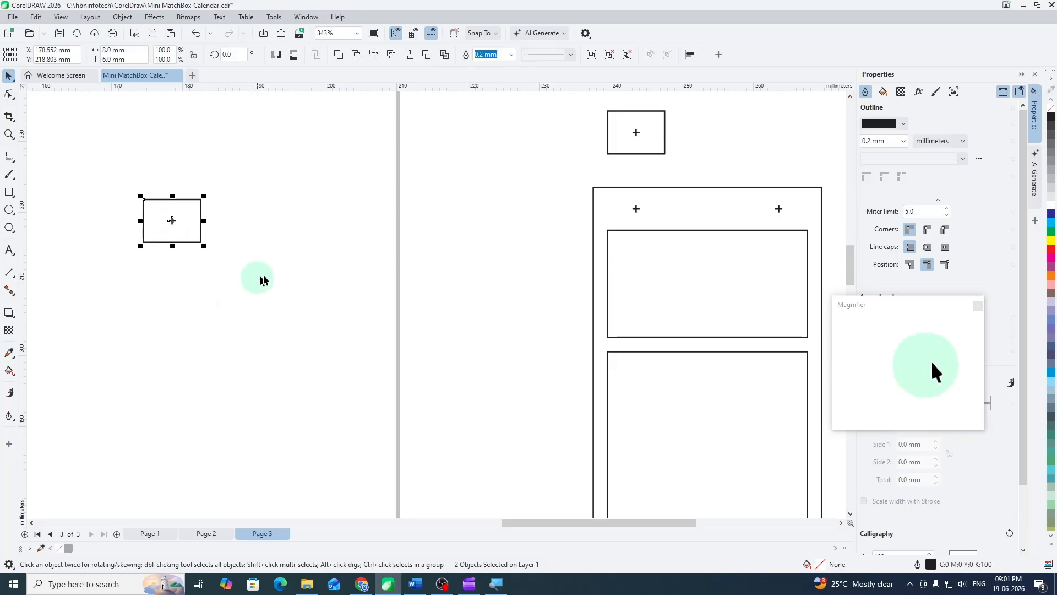
pyautogui.click(270, 271)
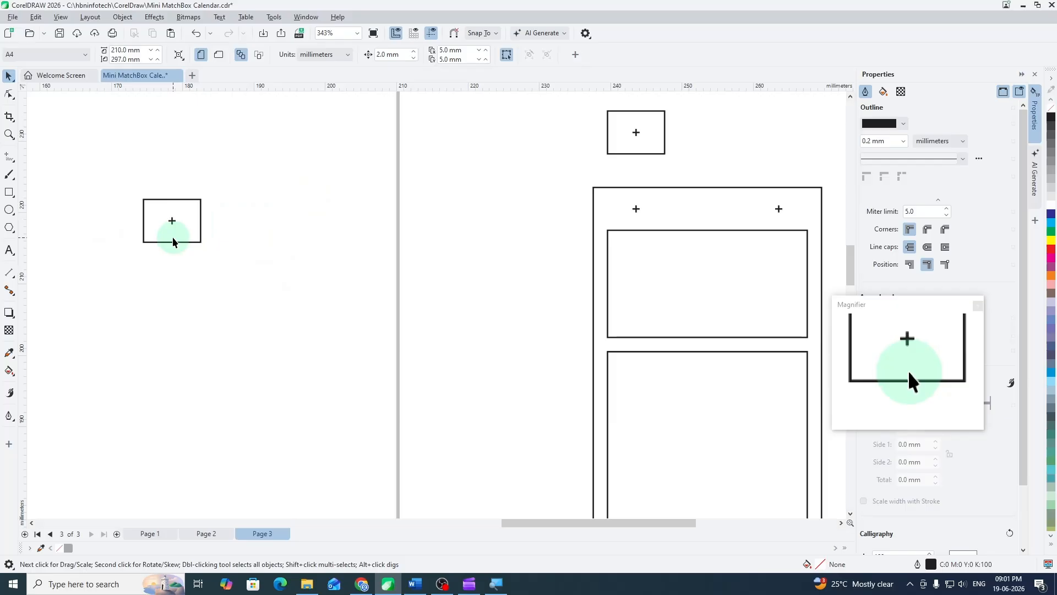
pyautogui.moveTo(134, 186); pyautogui.dragTo(231, 286)
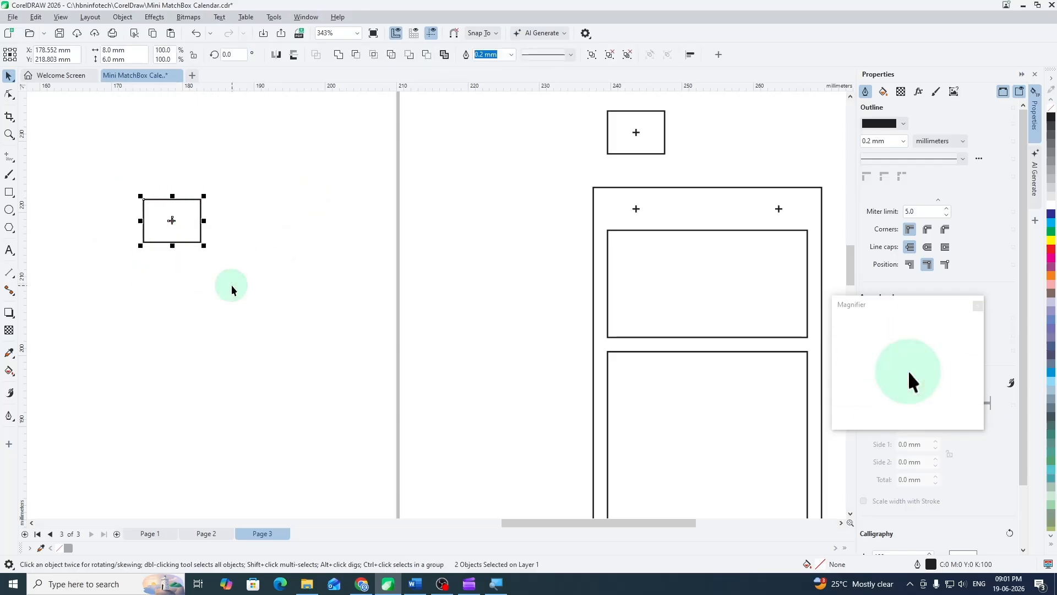
pyautogui.hotkey('ctrl', 'g')
# - Move the cross-and-rectangle group to the new card, snapping its lower-left corner to the upper inner frame's upper-left corner
pyautogui.scroll(-6, 325, 259)
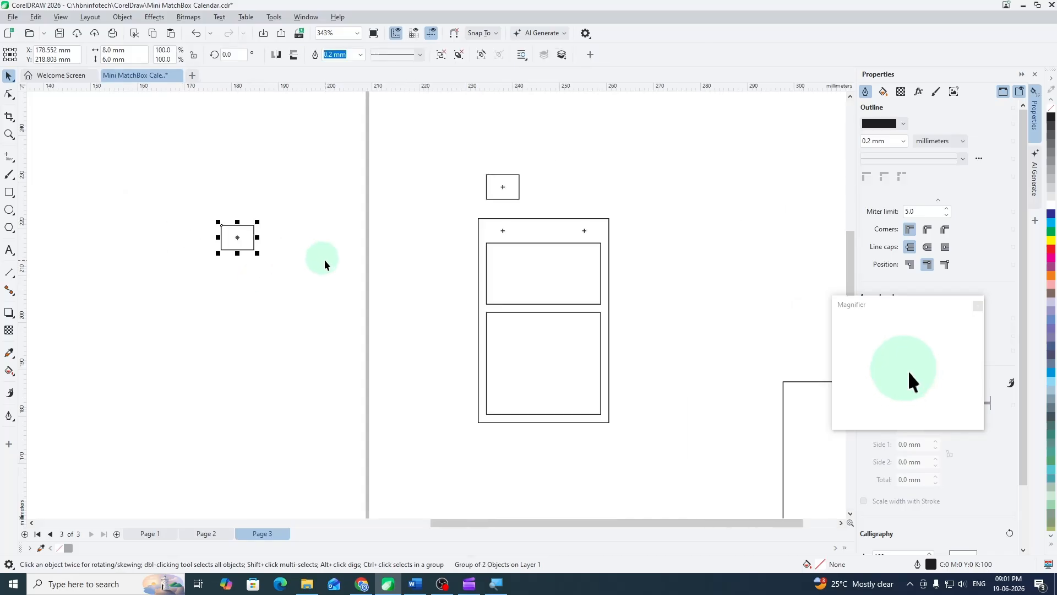
pyautogui.scroll(2, 113, 248)
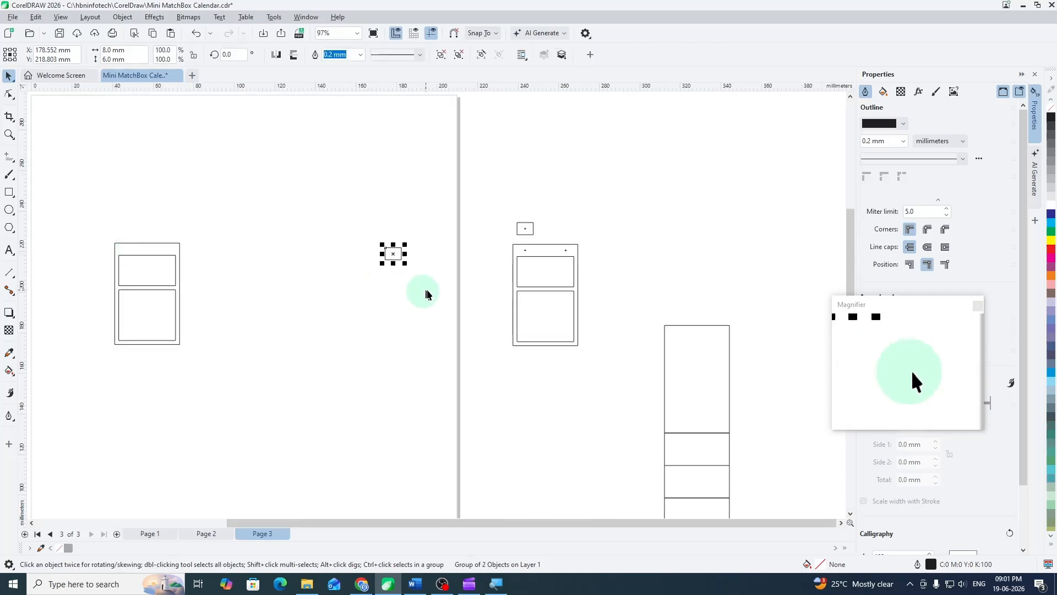
pyautogui.scroll(2, 388, 258)
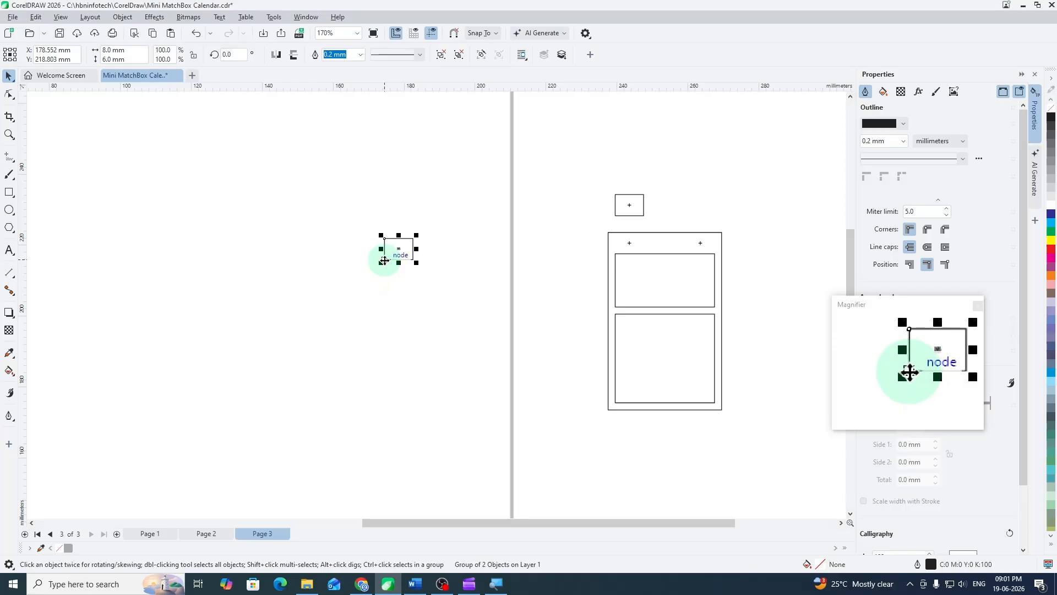
pyautogui.moveTo(384, 260); pyautogui.dragTo(80, 259)
pyautogui.scroll(-4, 356, 271)
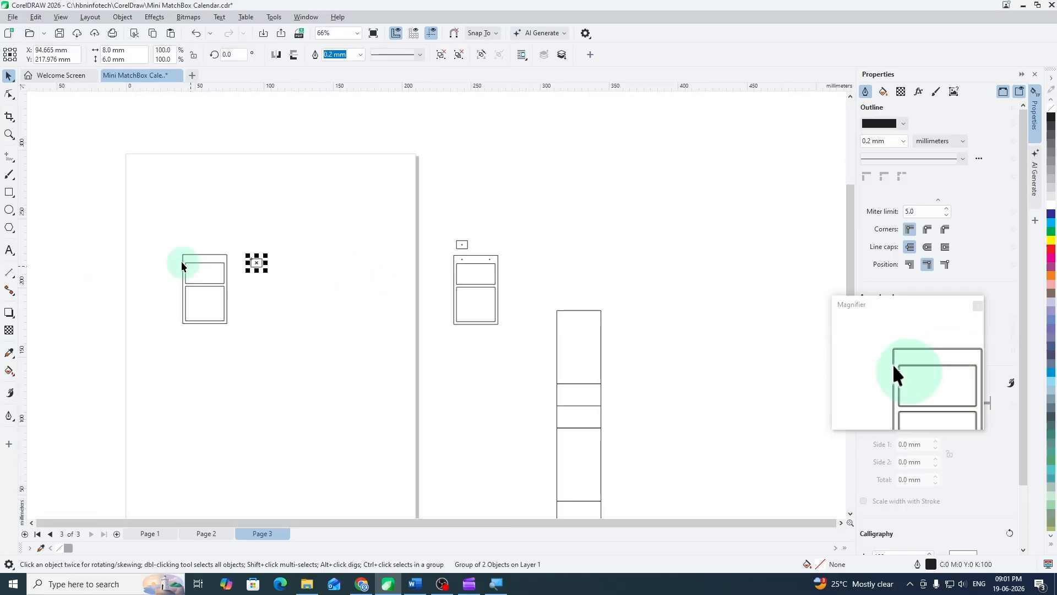
pyautogui.scroll(3, 182, 266)
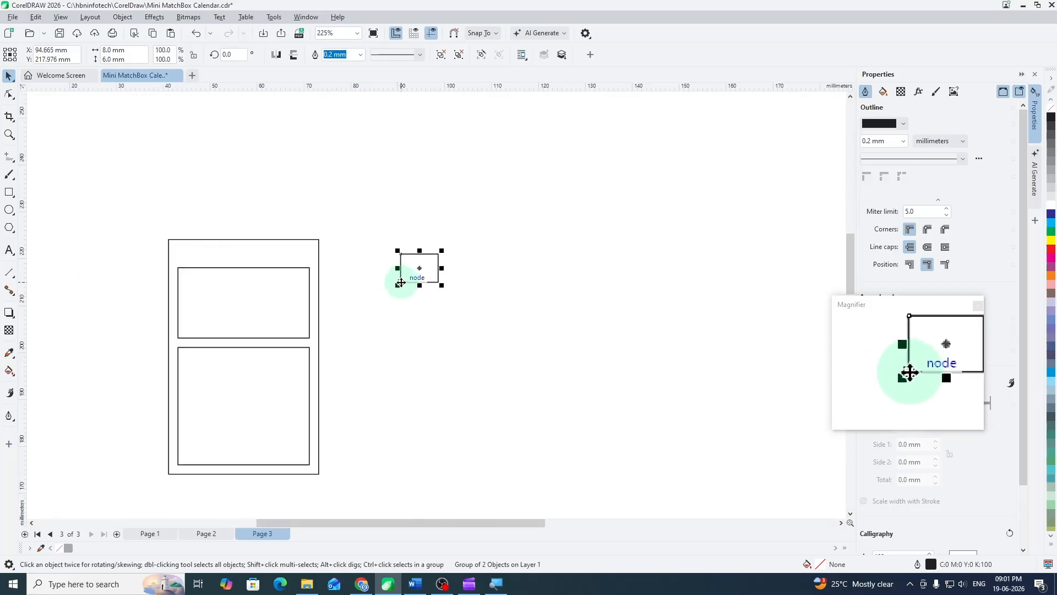
pyautogui.moveTo(400, 283); pyautogui.dragTo(182, 271)
pyautogui.click(367, 254)
pyautogui.scroll(1, 225, 263)
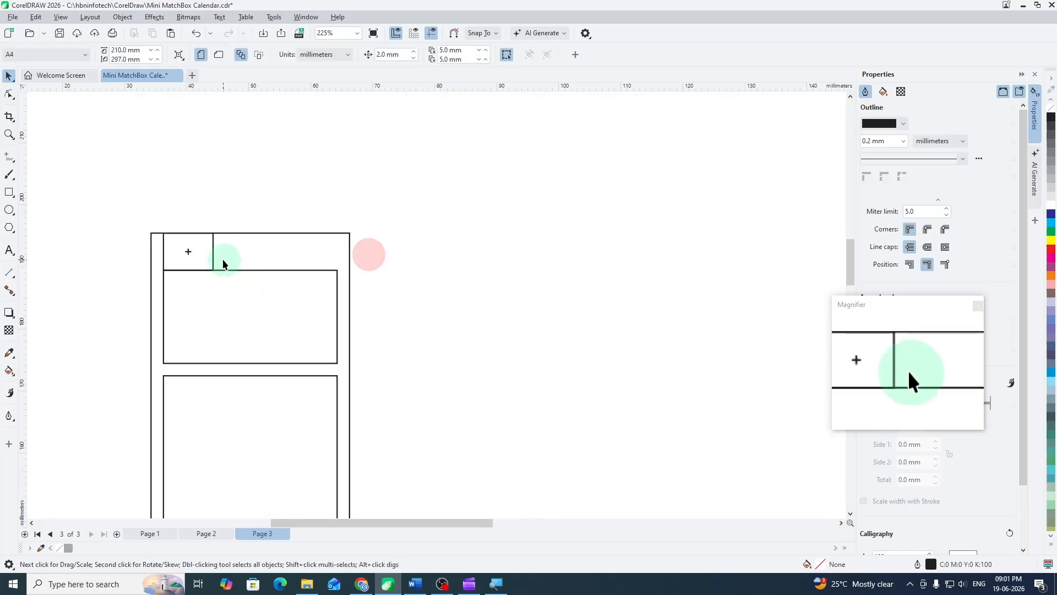
# - Copy the cross-and-rectangle group across, snapping its lower-right corner to the upper inner frame's upper-right corner
pyautogui.scroll(1, 224, 263)
pyautogui.click(209, 249)
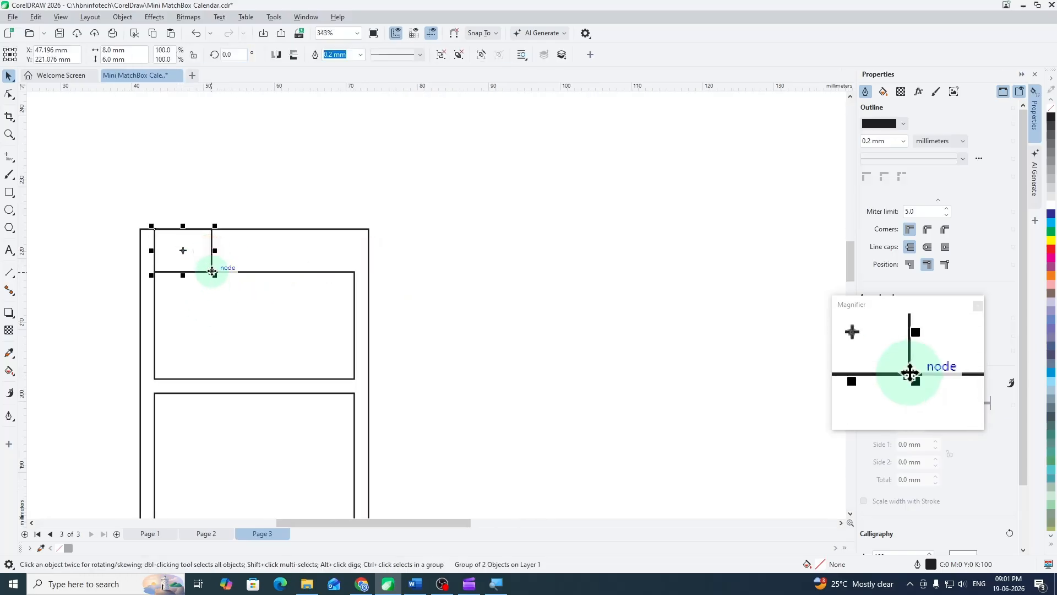
pyautogui.moveTo(211, 272); pyautogui.dragTo(356, 273)
pyautogui.click(437, 276)
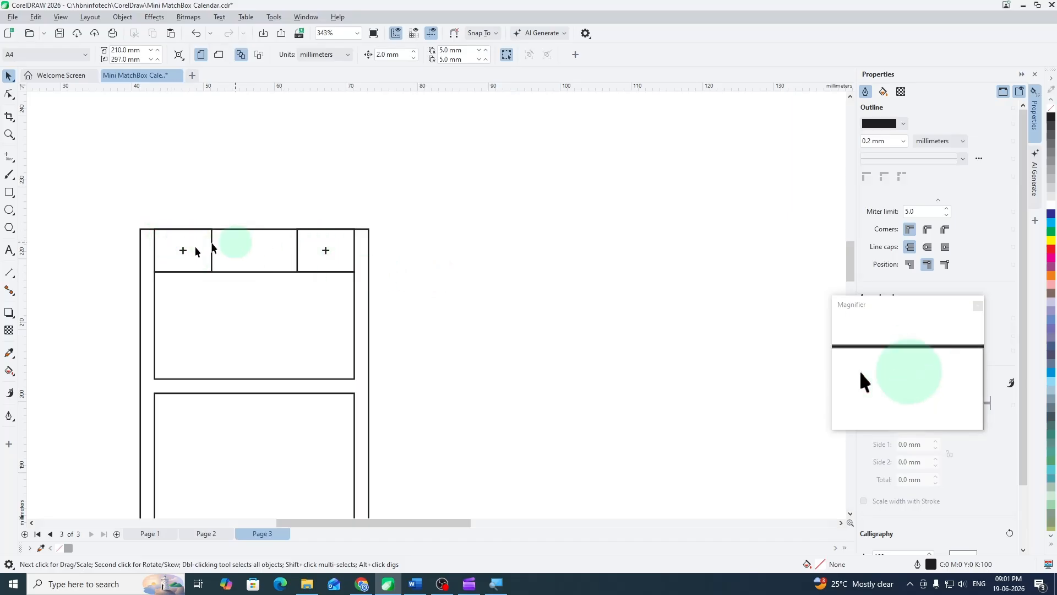
# - Ungroup both cross-and-rectangle groups on the card and delete the two 8 × 6 mm rectangles, keeping the crosses
pyautogui.click(163, 240)
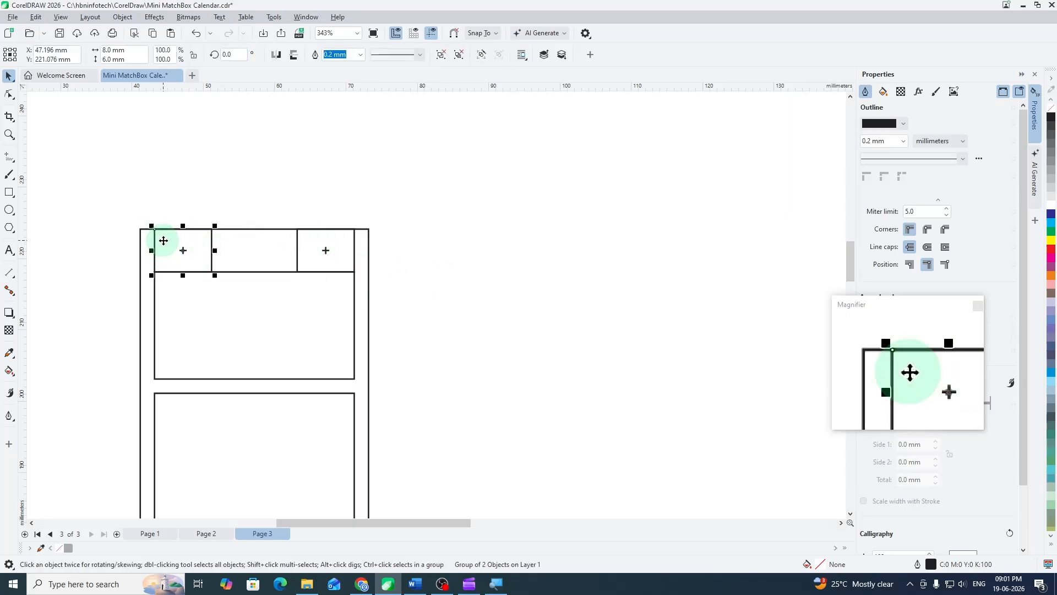
pyautogui.click(310, 241)
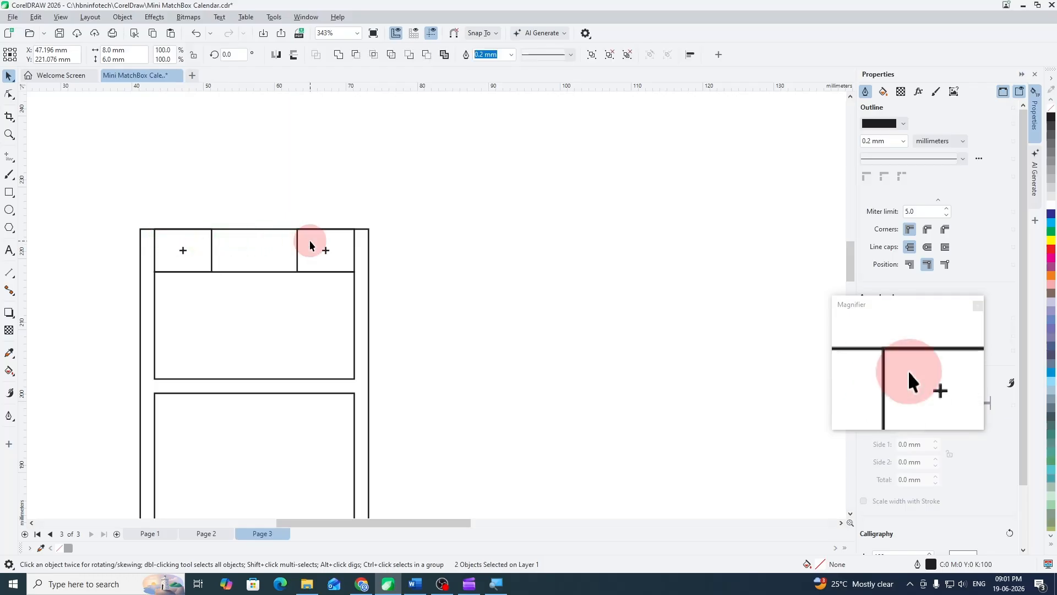
pyautogui.click(416, 239)
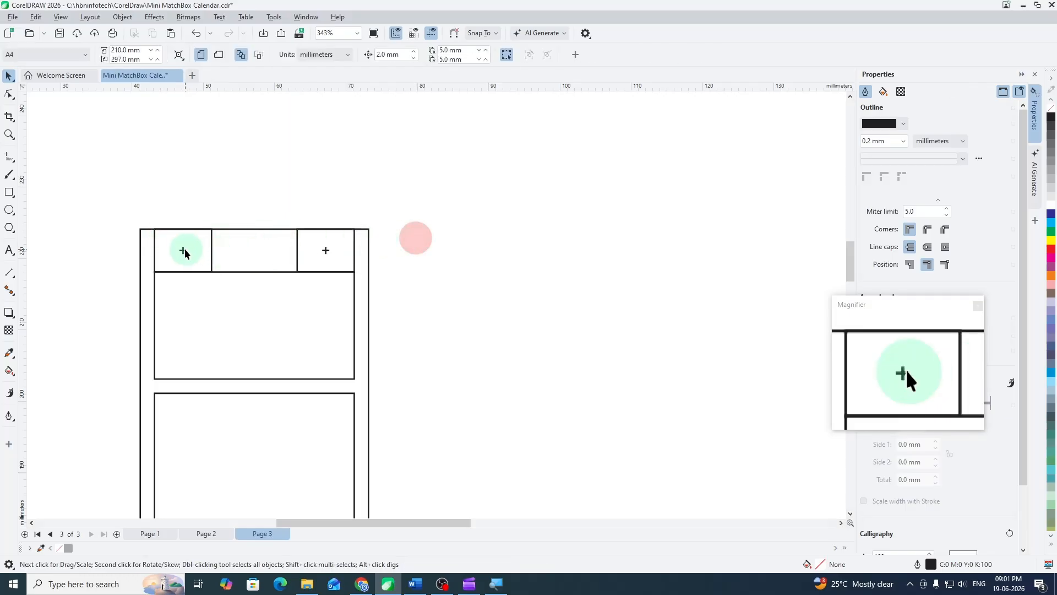
pyautogui.click(212, 240)
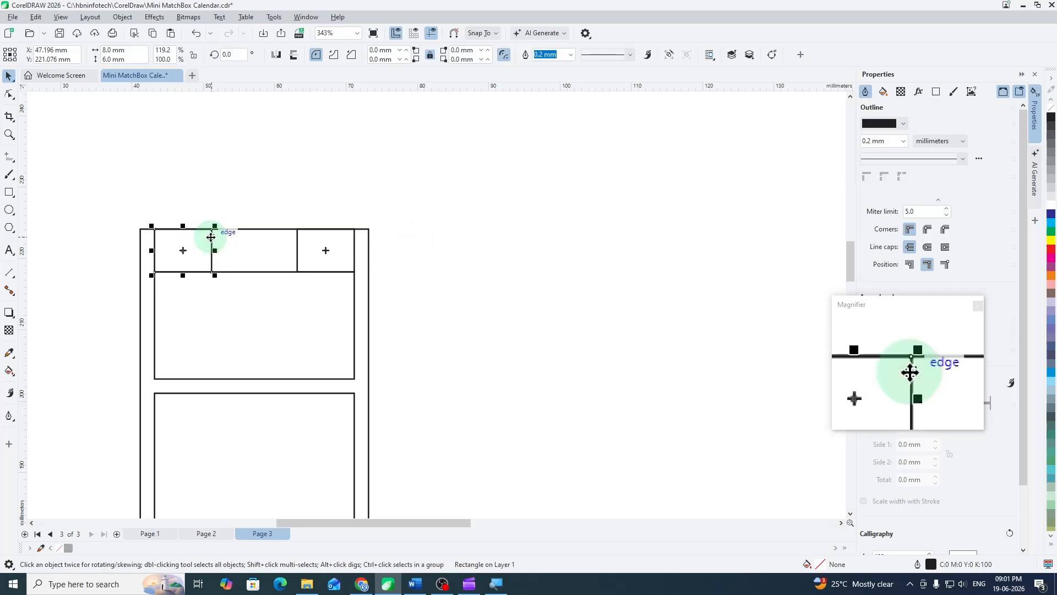
pyautogui.moveTo(211, 237); pyautogui.dragTo(306, 241)
pyautogui.click(404, 226)
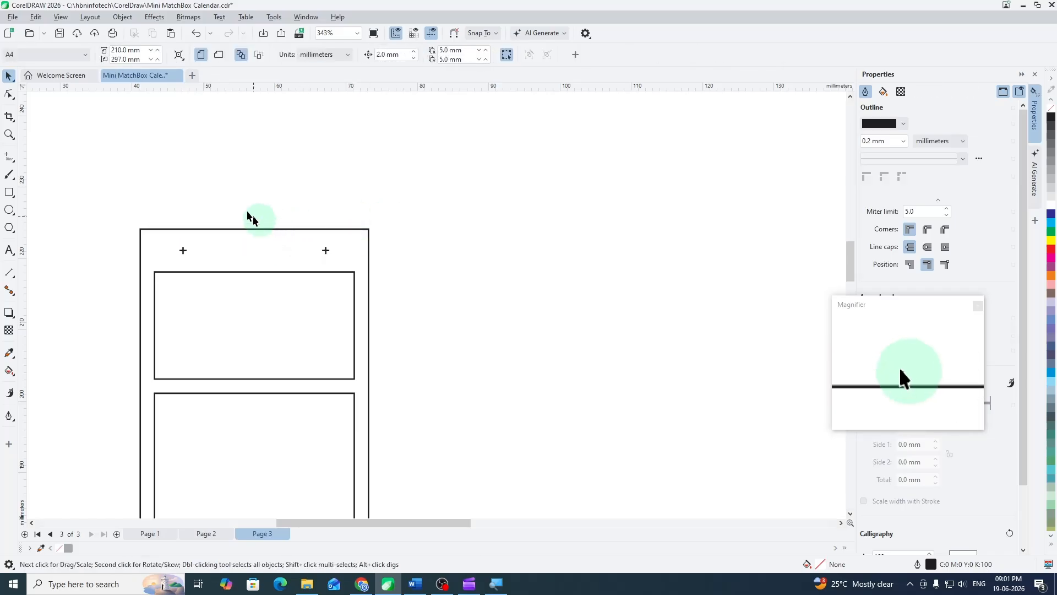
pyautogui.scroll(-1, 199, 182)
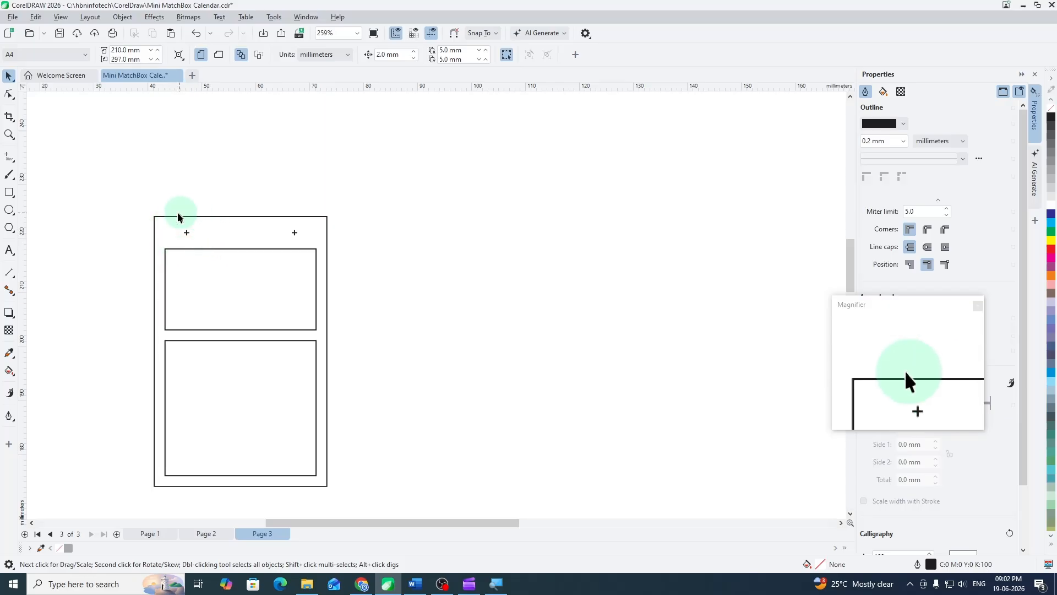
pyautogui.scroll(-3, 226, 184)
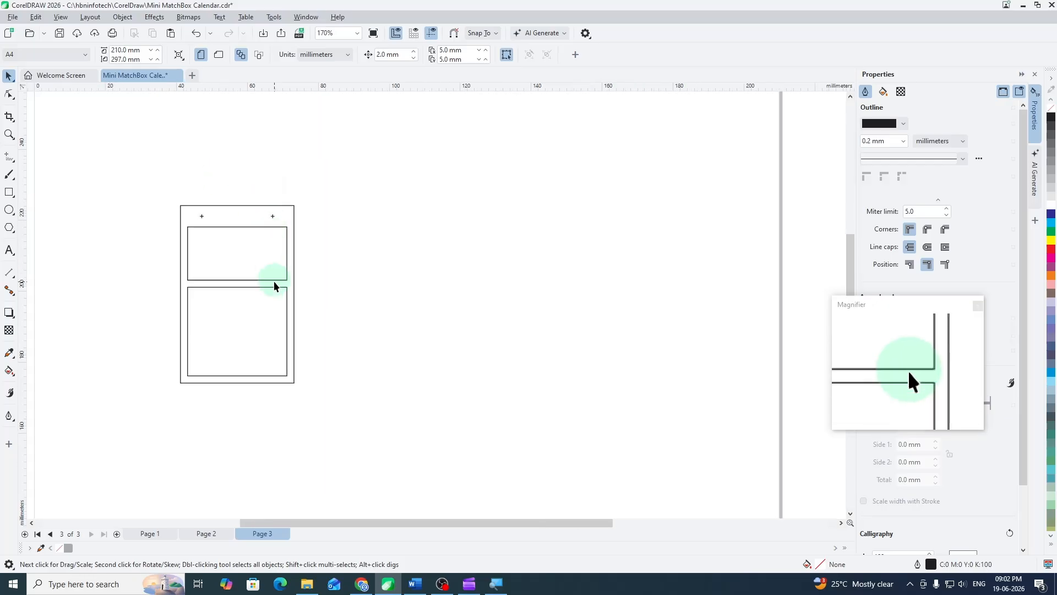
pyautogui.scroll(-1, 275, 283)
pyautogui.scroll(-3, 206, 295)
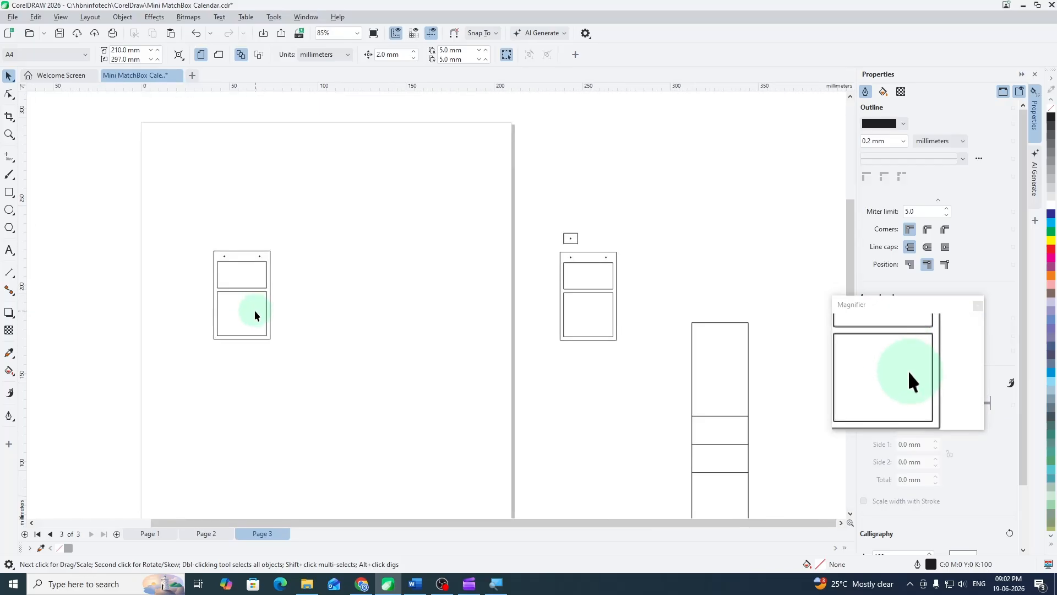
pyautogui.scroll(2, 244, 312)
pyautogui.scroll(4, 237, 279)
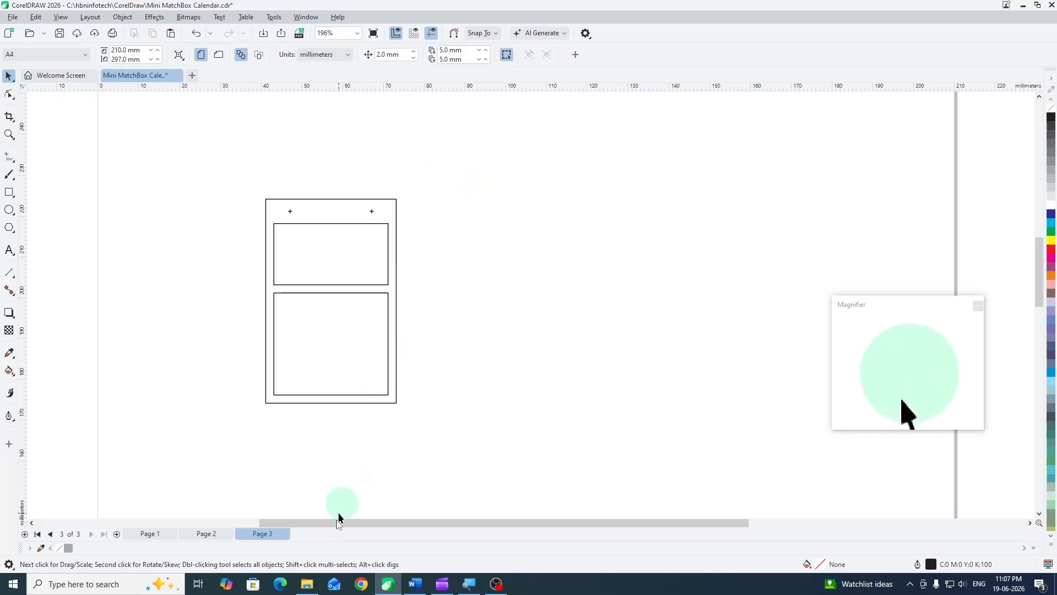
# - Import picture 1 from the Pixabay image folder onto page 3 and move it clear of the card
pyautogui.click(307, 584)
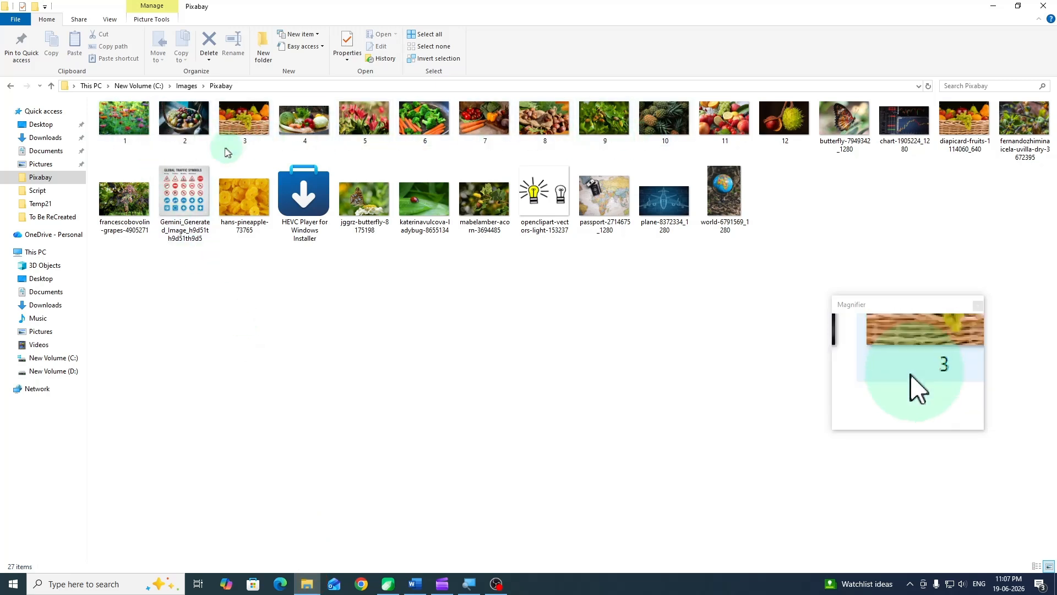
pyautogui.click(124, 121)
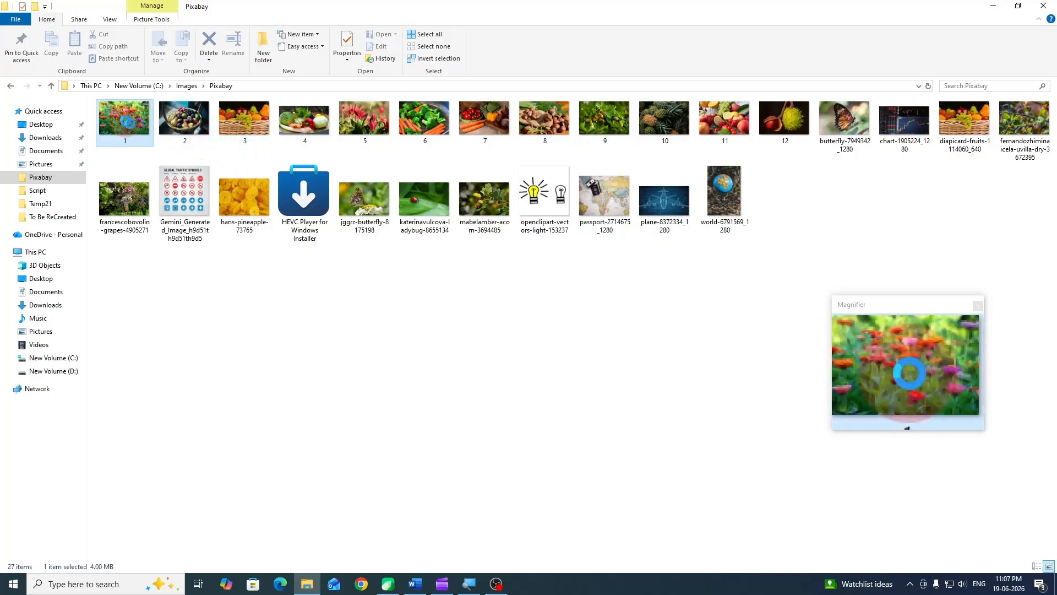
pyautogui.moveTo(217, 229); pyautogui.dragTo(610, 223)
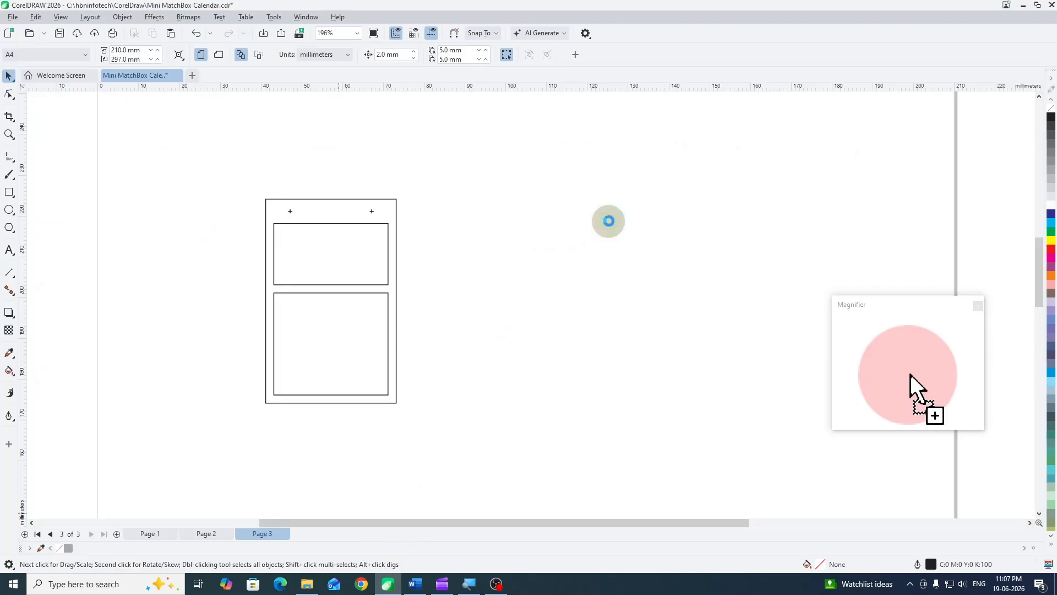
pyautogui.scroll(-5, 399, 234)
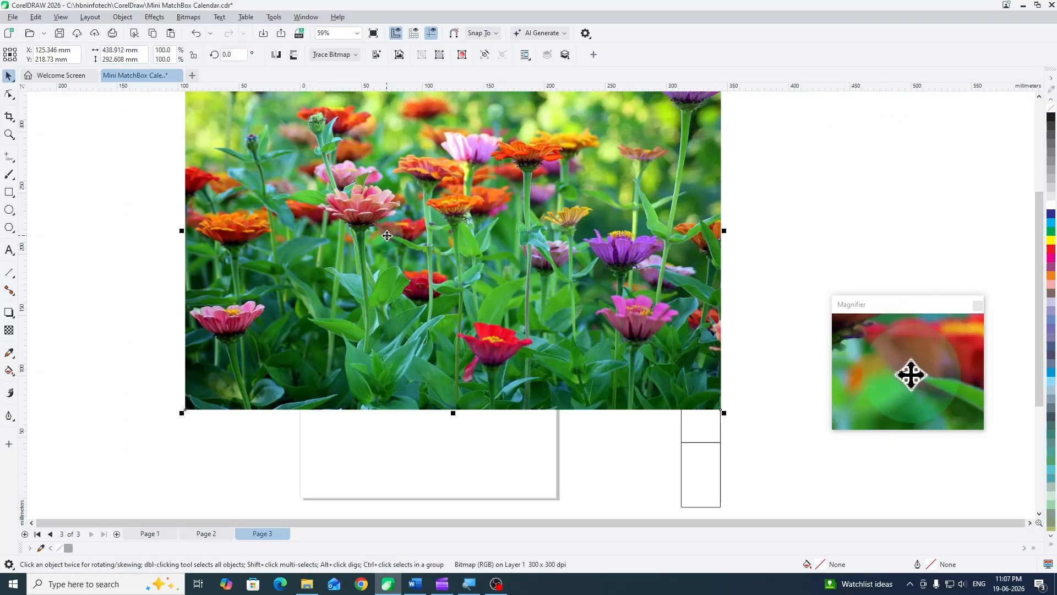
pyautogui.moveTo(387, 236); pyautogui.dragTo(586, 268)
# - PowerClip the flower picture inside the card's upper inner frame
pyautogui.scroll(2, 386, 234)
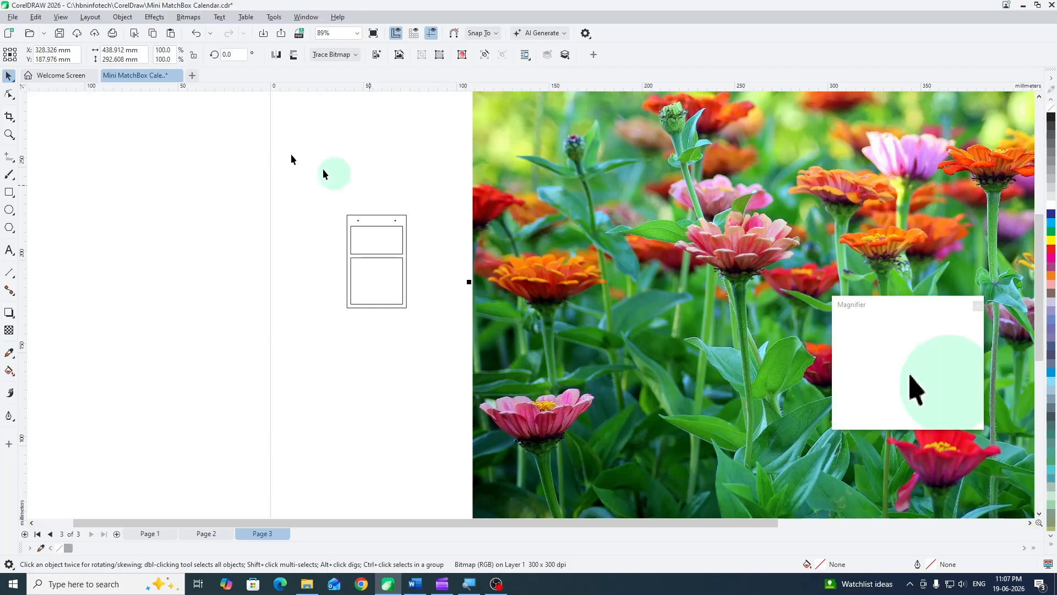
pyautogui.click(124, 18)
pyautogui.moveTo(136, 73)
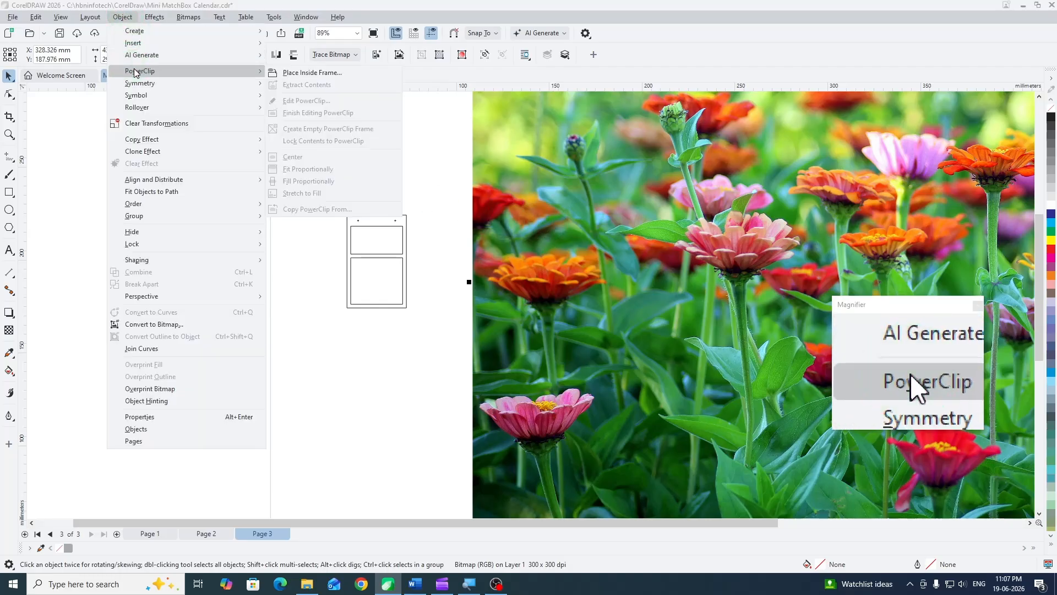
pyautogui.click(293, 74)
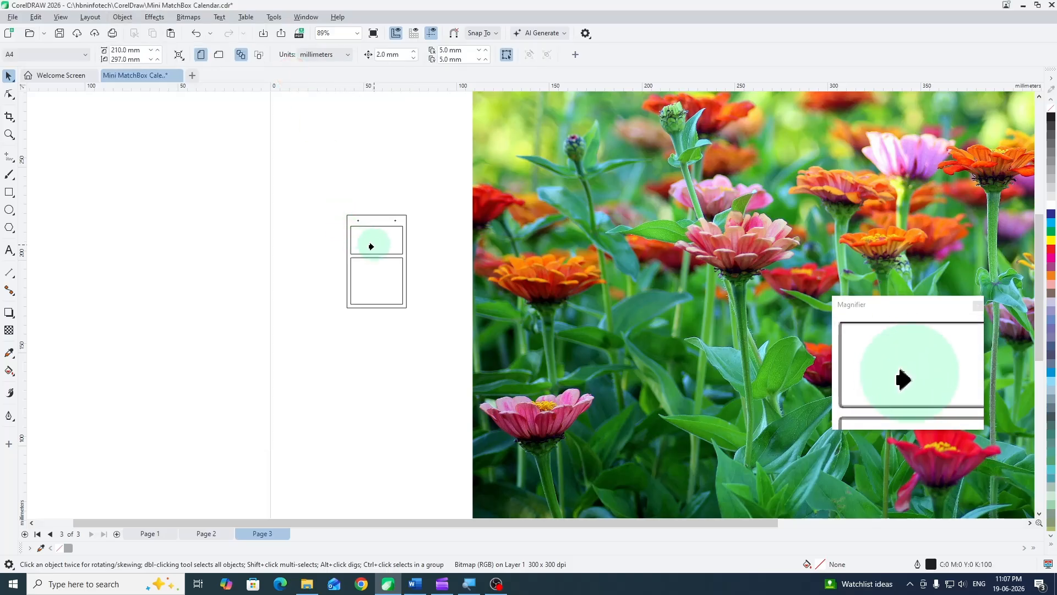
pyautogui.click(366, 241)
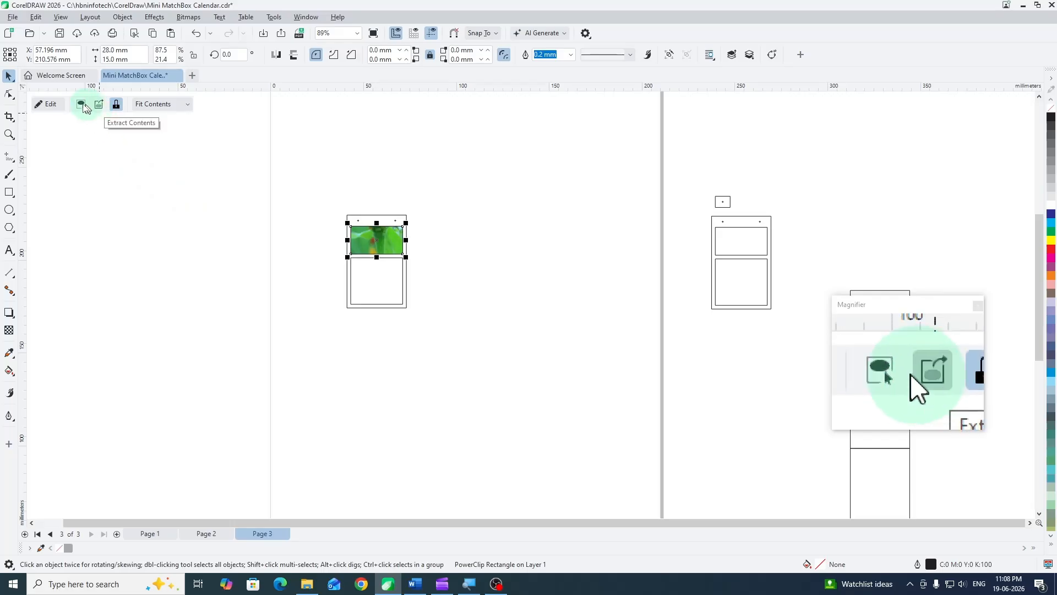
# - Extract the flower picture from the card's PowerClip frame and move it off the page beside the other drawings
pyautogui.click(122, 17)
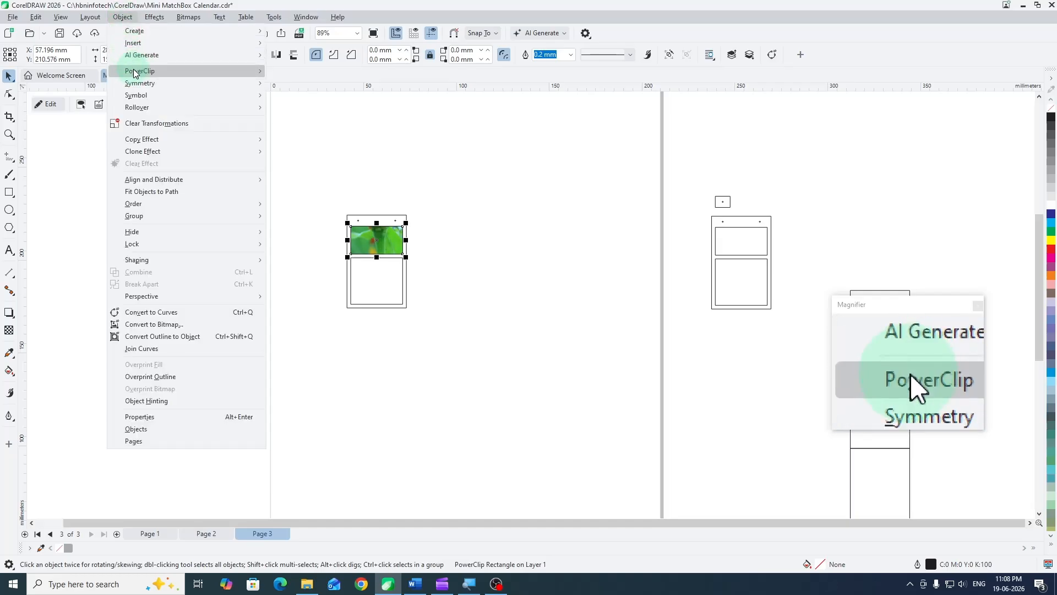
pyautogui.moveTo(134, 70)
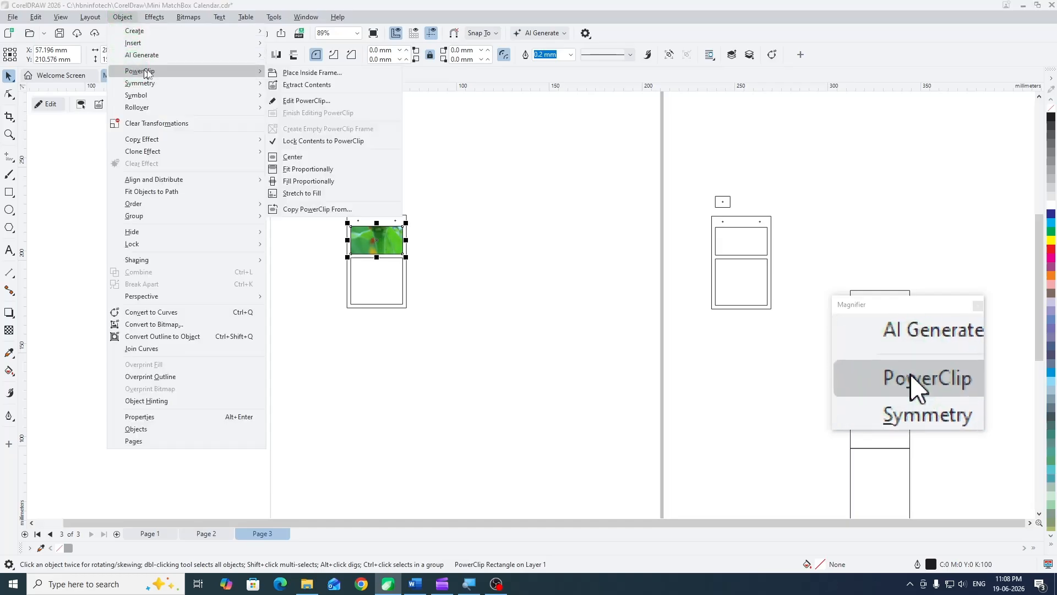
pyautogui.click(311, 90)
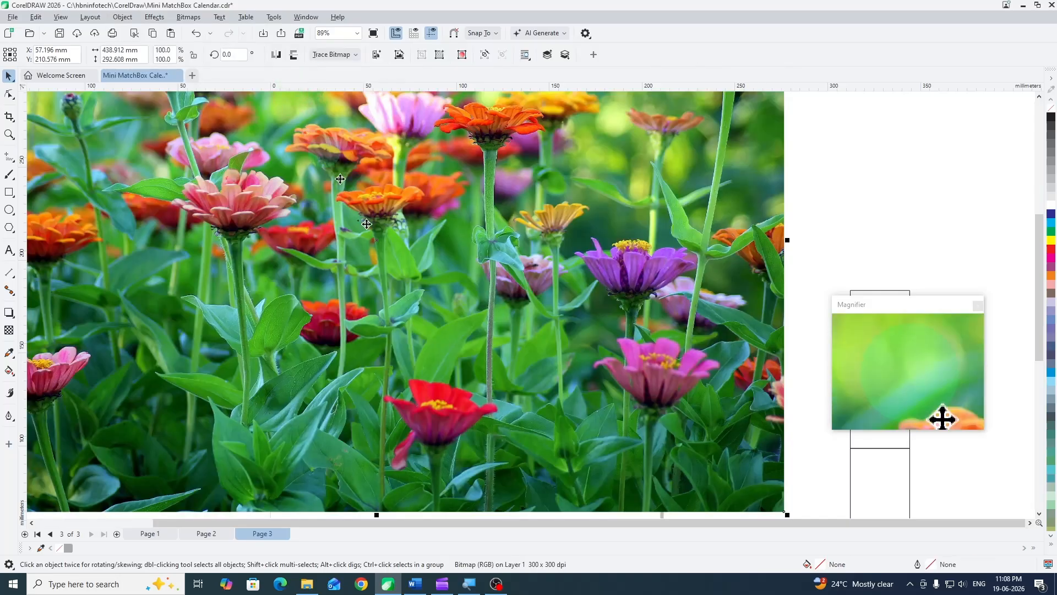
pyautogui.scroll(-2, 374, 237)
pyautogui.scroll(-1, 308, 205)
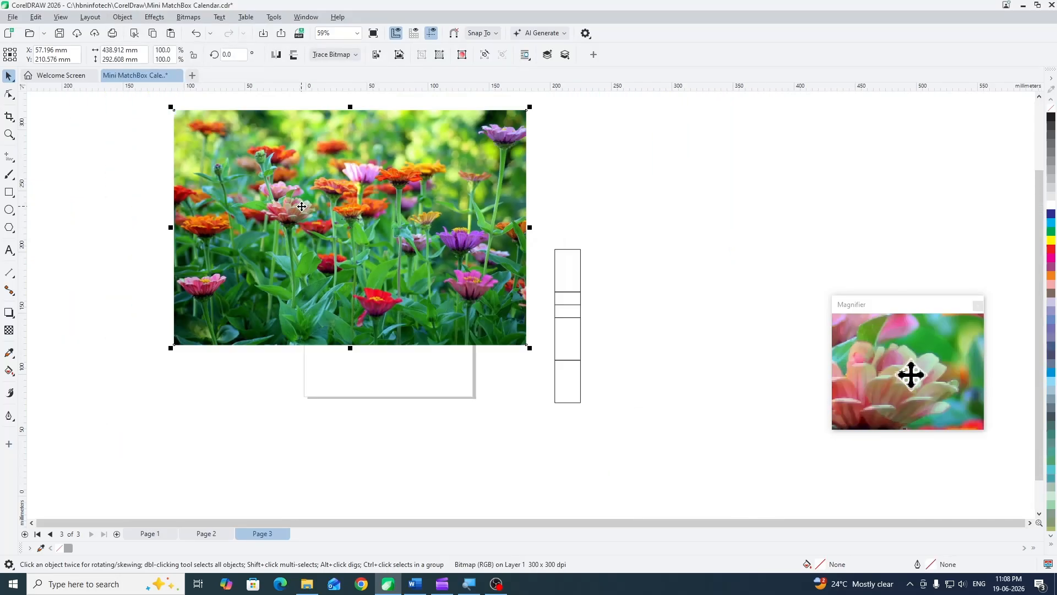
pyautogui.moveTo(323, 206); pyautogui.dragTo(734, 204)
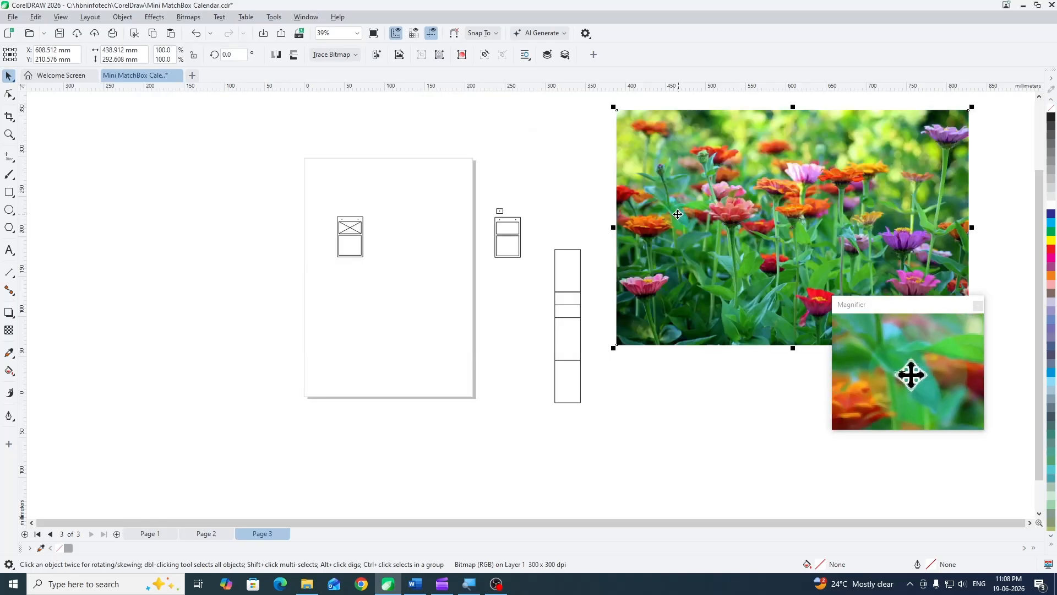
# - Examine the heading text between the crosses on page 2's February card, including its font and size
pyautogui.scroll(1, 448, 236)
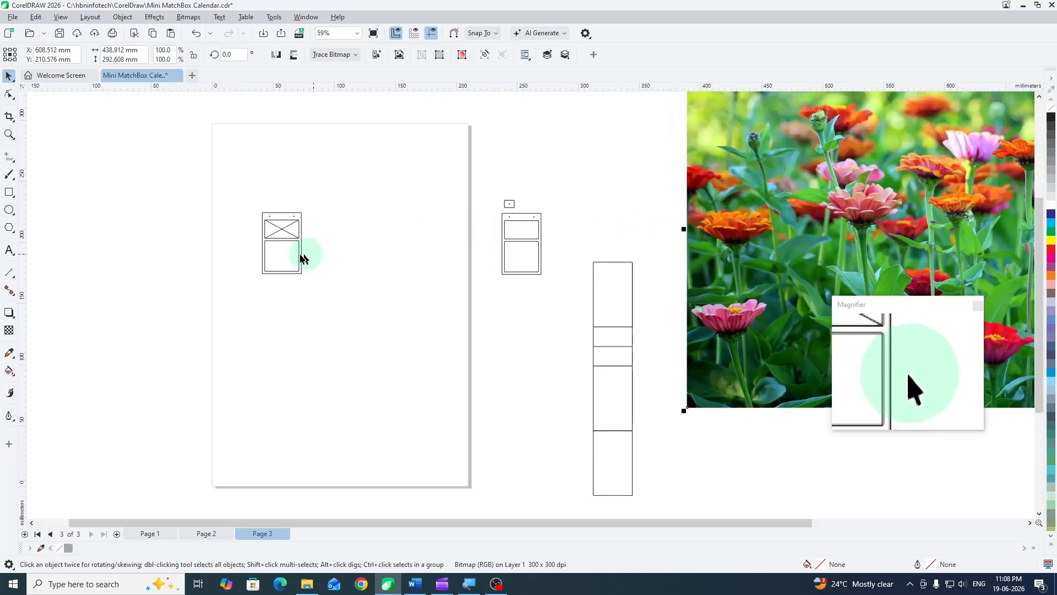
pyautogui.scroll(1, 298, 253)
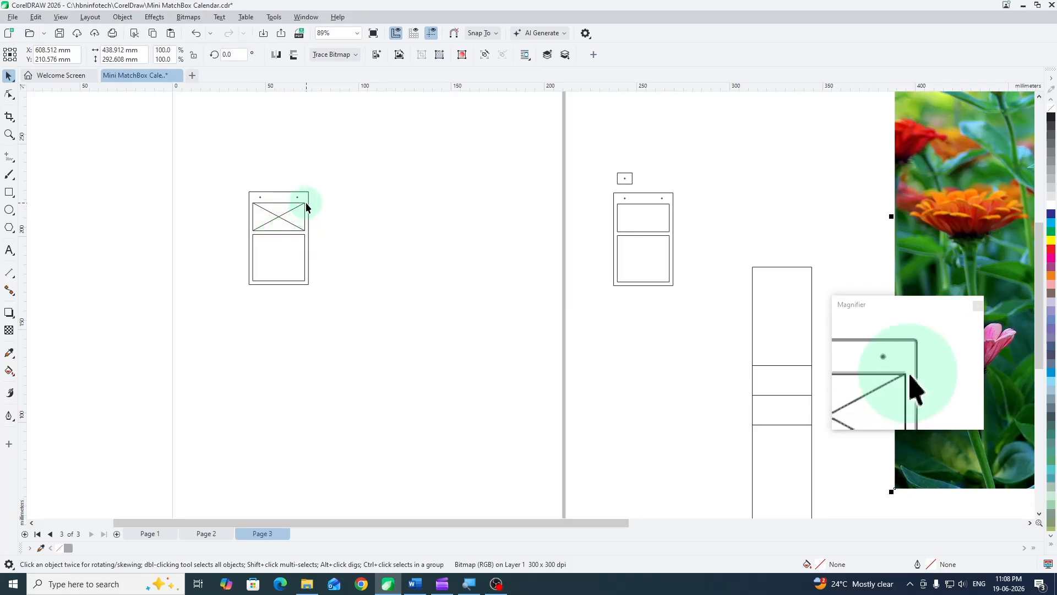
pyautogui.click(207, 532)
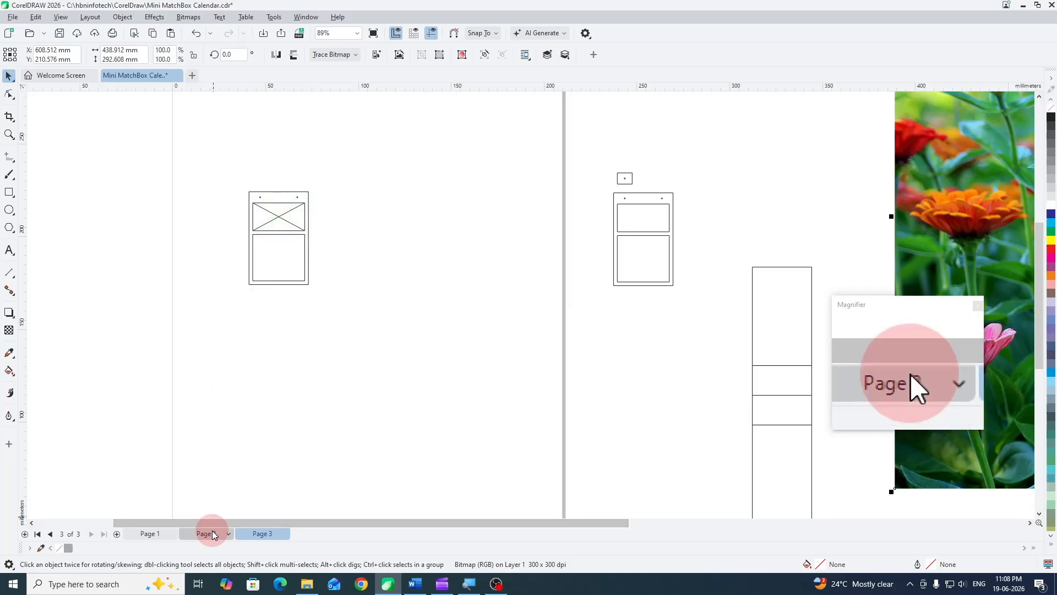
pyautogui.scroll(4, 327, 114)
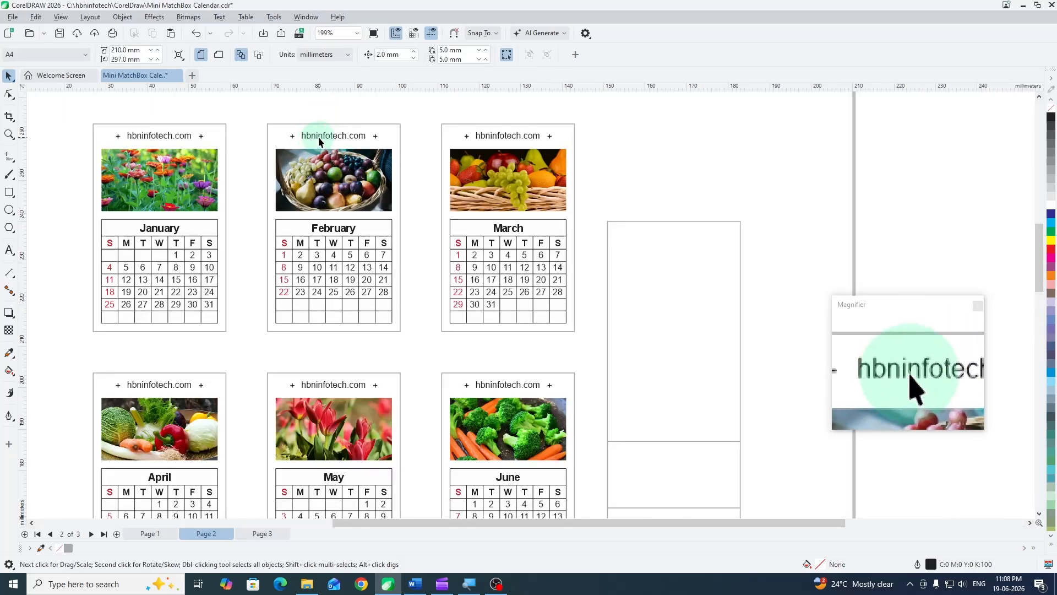
pyautogui.click(318, 135)
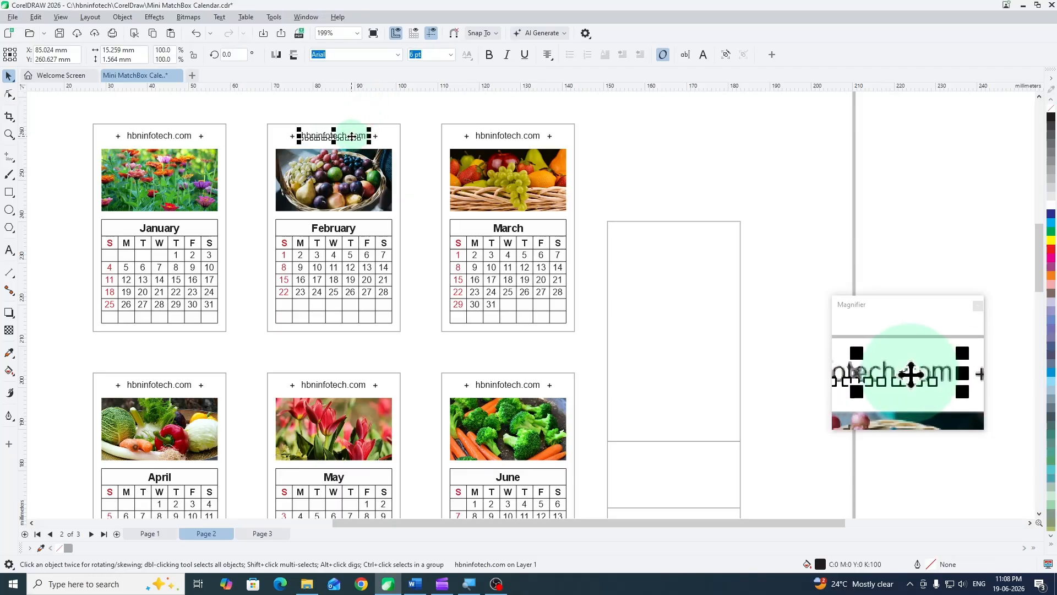
pyautogui.click(356, 136)
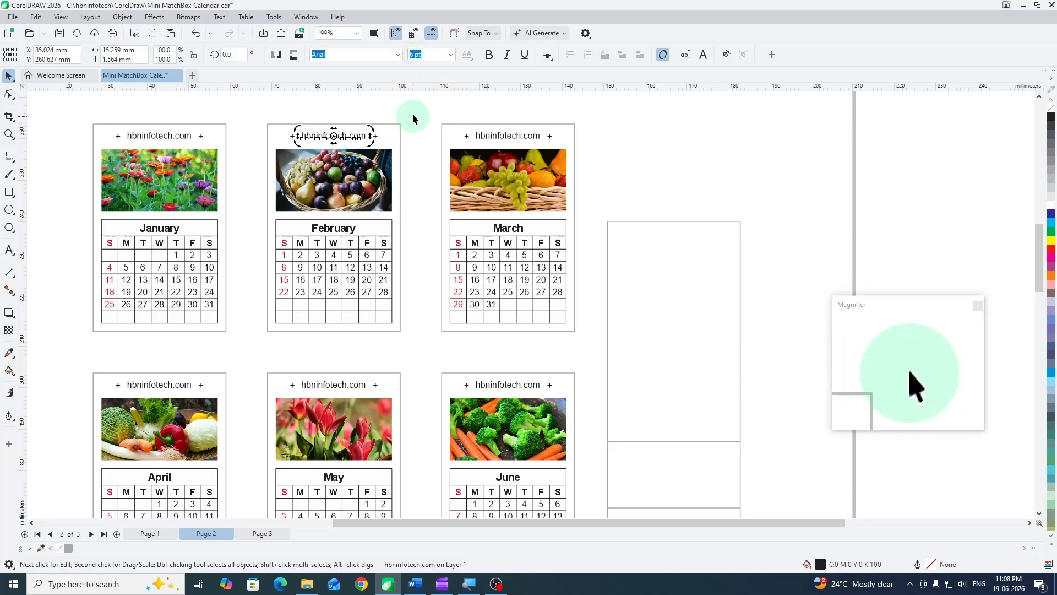
pyautogui.click(412, 128)
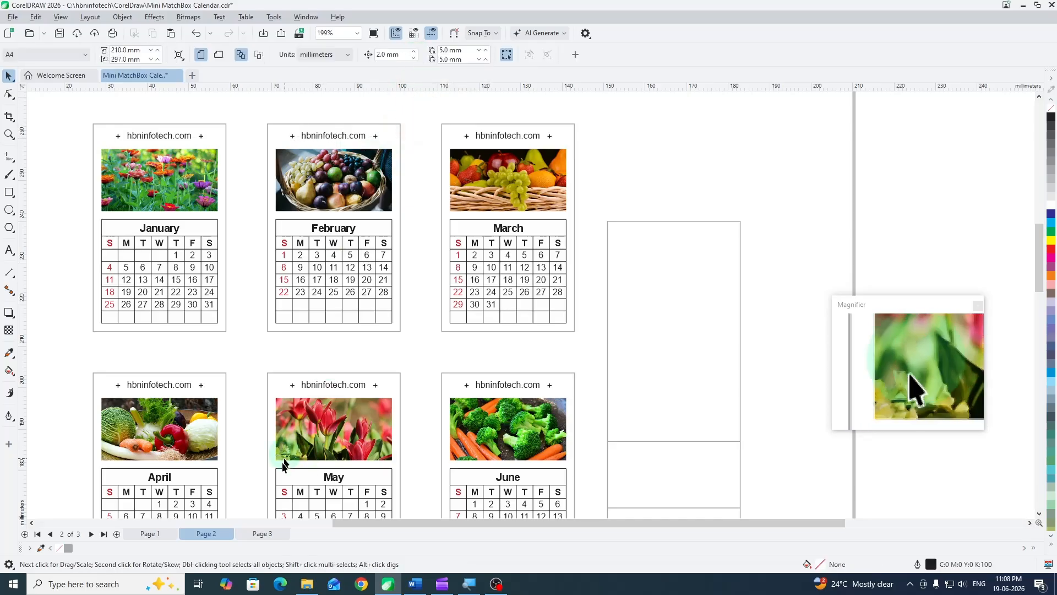
# - Add the text hbninfotech.com above the card on page 3 and set its font size to 6 pt
pyautogui.click(261, 534)
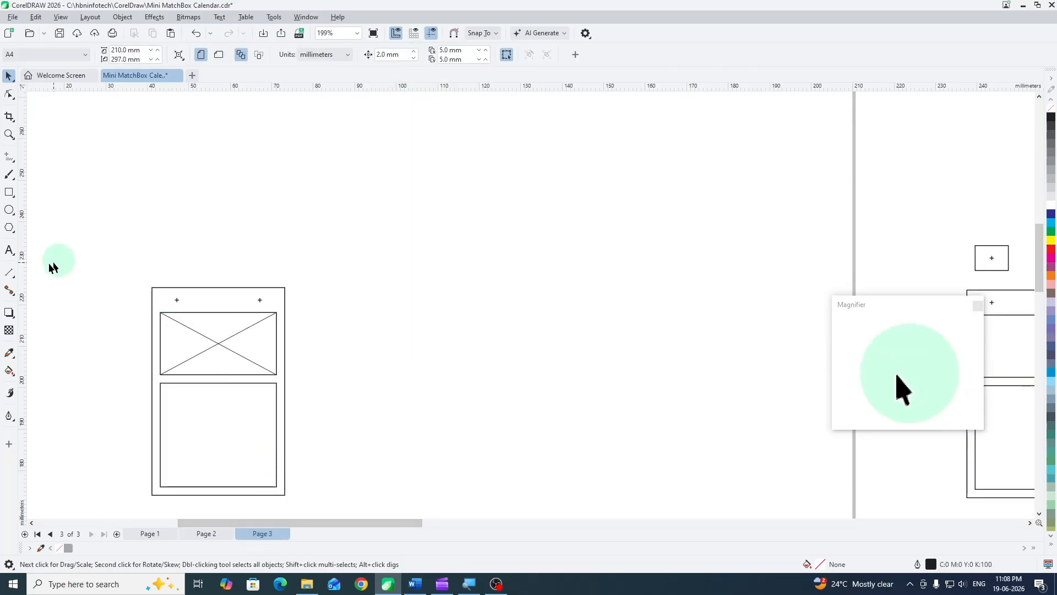
pyautogui.click(10, 250)
pyautogui.click(229, 208)
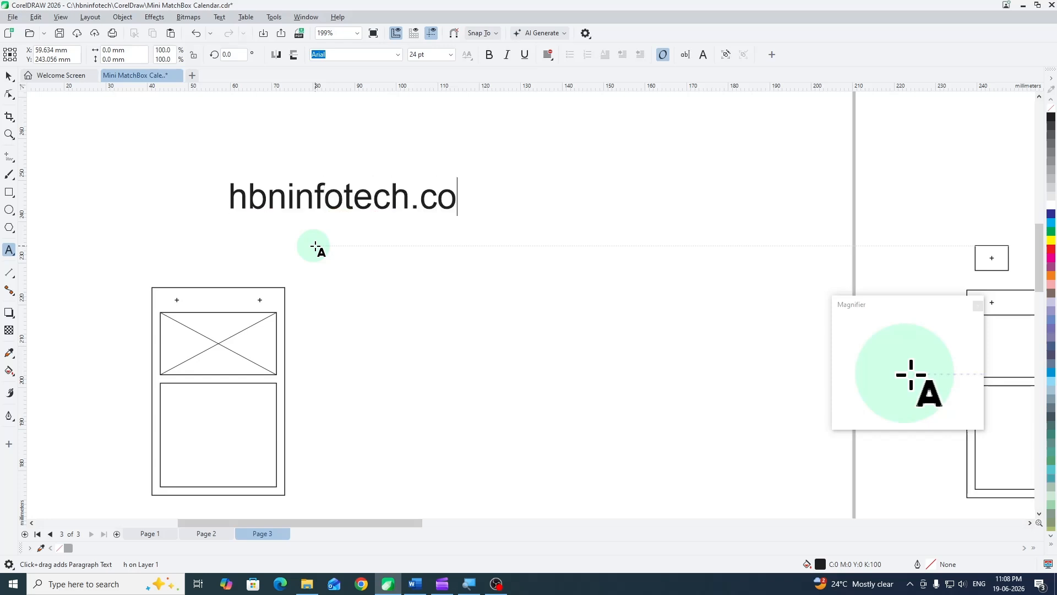
pyautogui.click(9, 75)
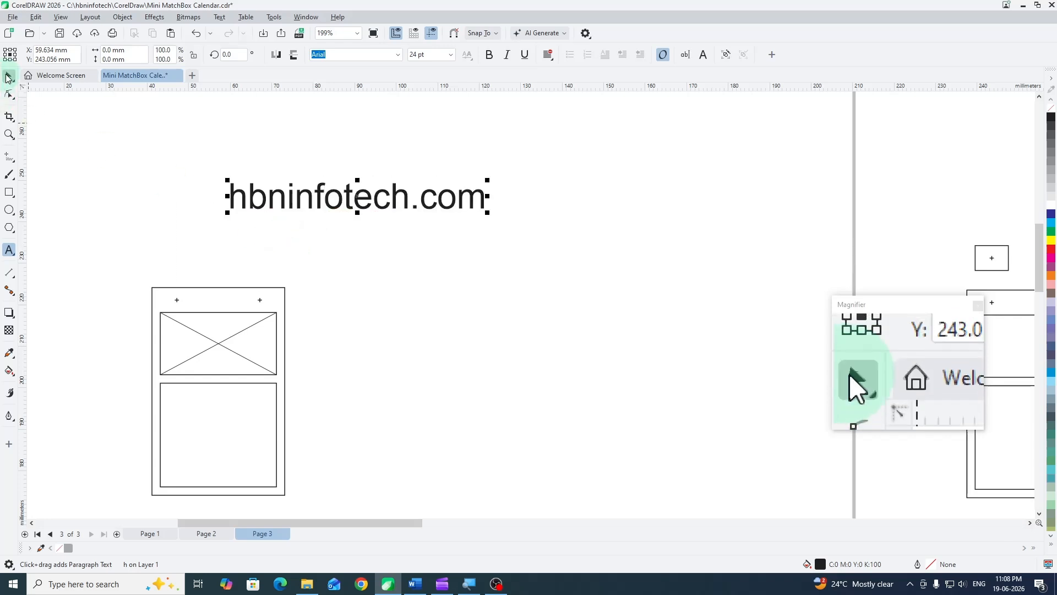
pyautogui.click(435, 54)
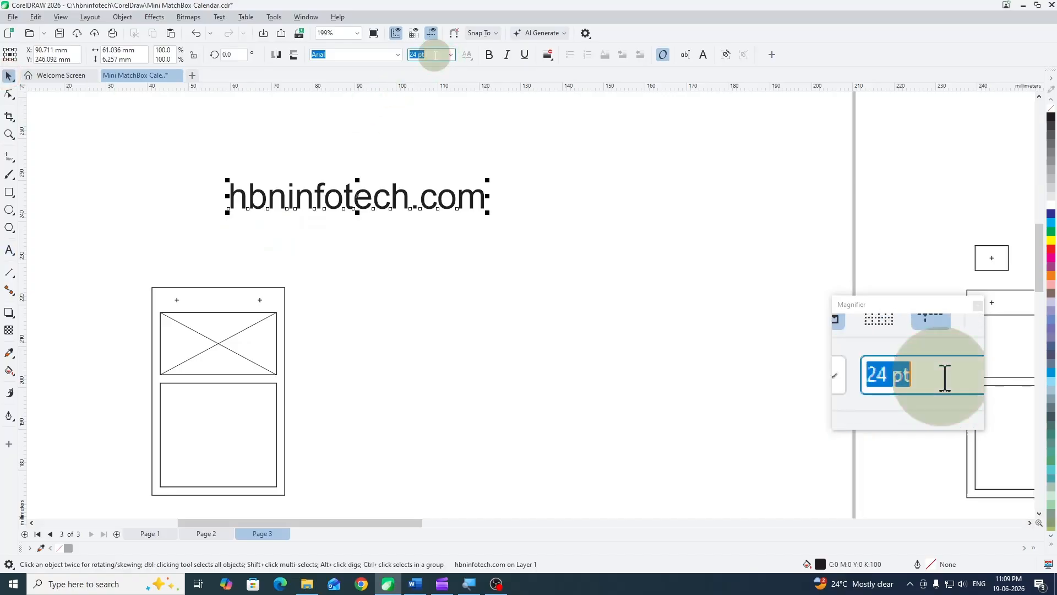
pyautogui.write('6')
pyautogui.press('Return')
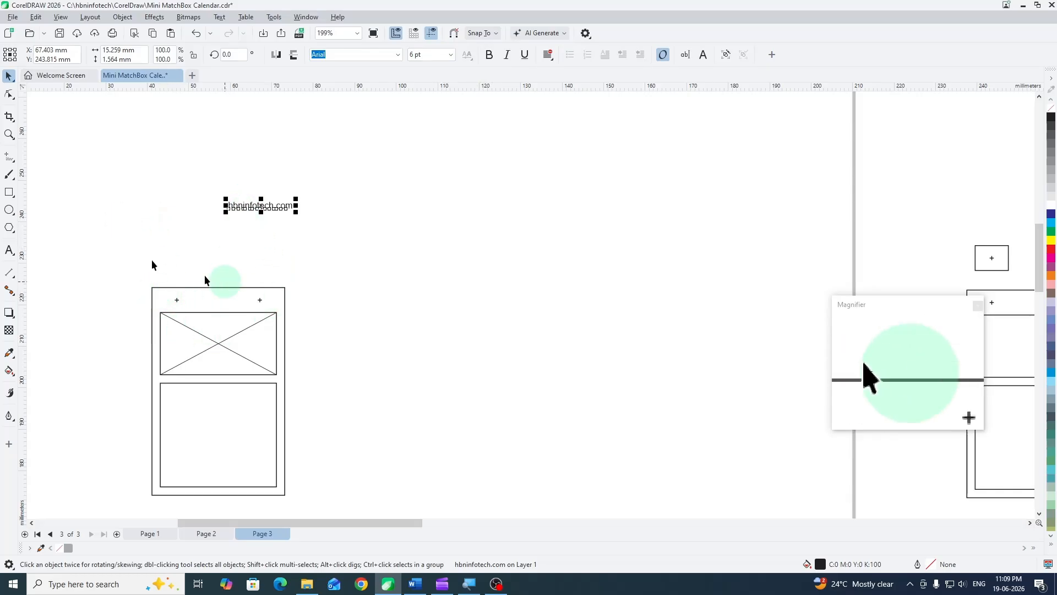
# - Draw a 32 × 6 mm helper rectangle spanning the card's full width between its upper edge and the picture frame
pyautogui.click(4, 193)
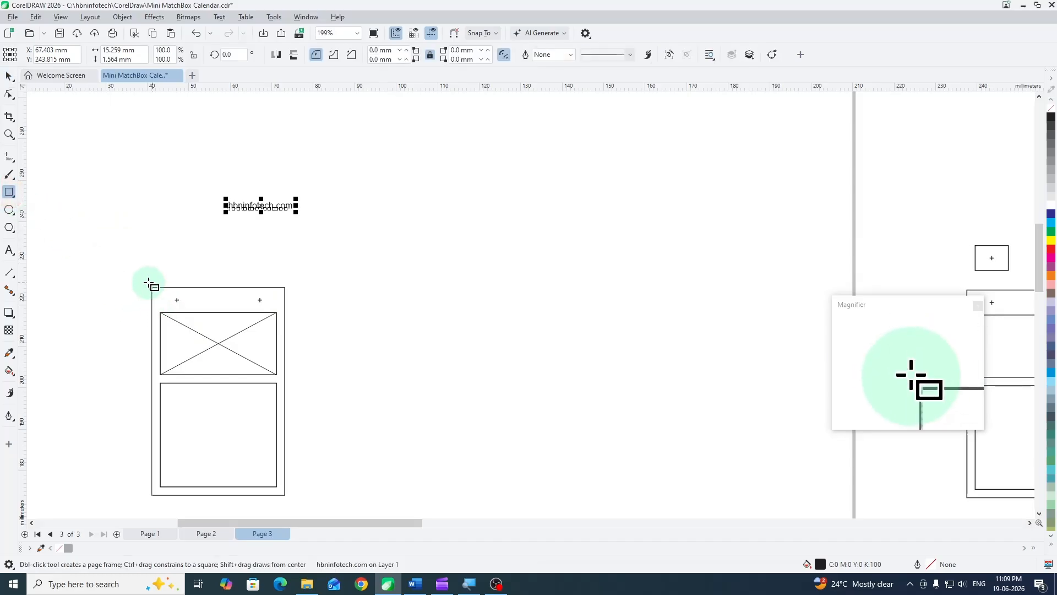
pyautogui.moveTo(151, 287); pyautogui.dragTo(225, 313)
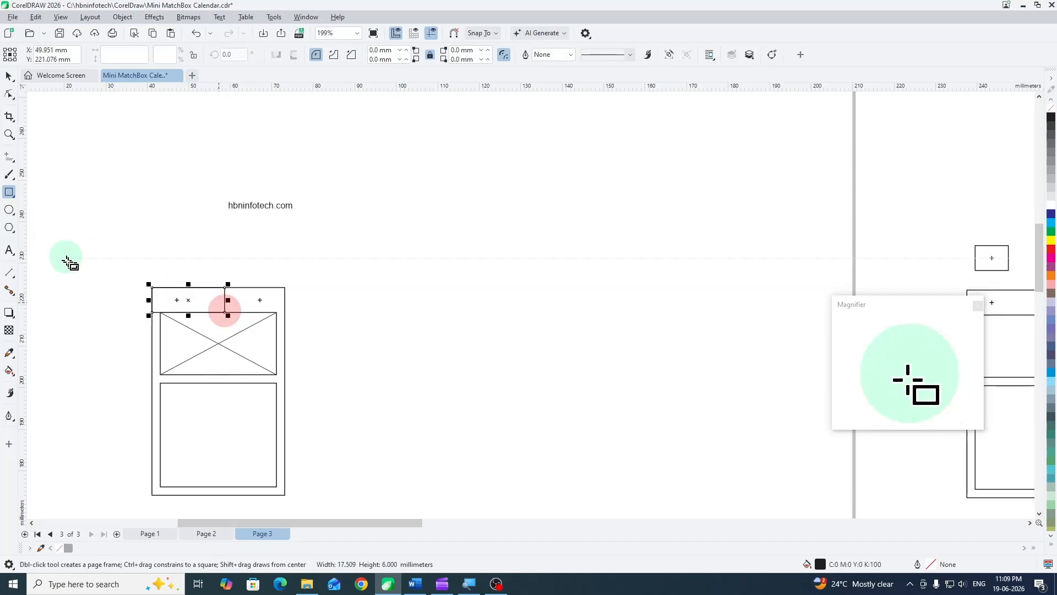
pyautogui.click(9, 76)
pyautogui.moveTo(228, 300); pyautogui.dragTo(285, 300)
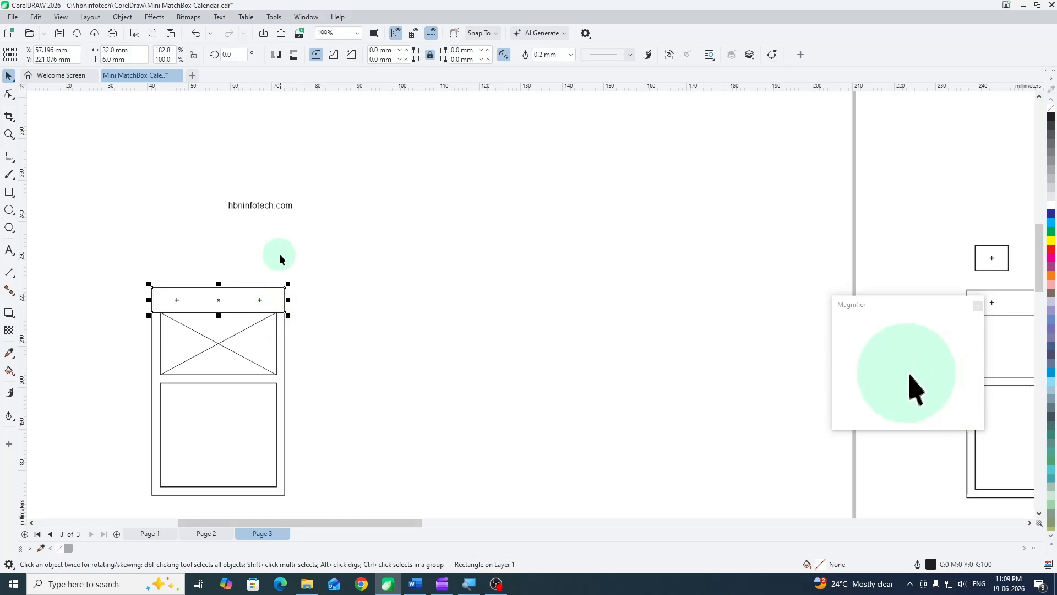
# - Center the hbninfotech.com text horizontally and vertically on the helper rectangle, and delete that rectangle
pyautogui.click(280, 254)
pyautogui.click(250, 204)
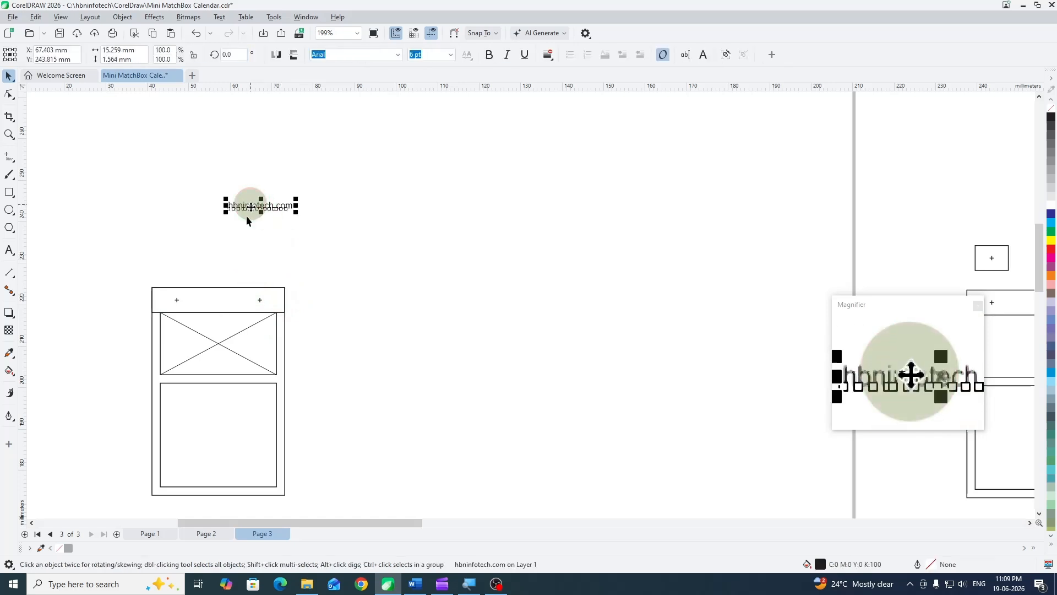
pyautogui.keyDown('shift'); pyautogui.click(213, 300); pyautogui.keyUp('shift')
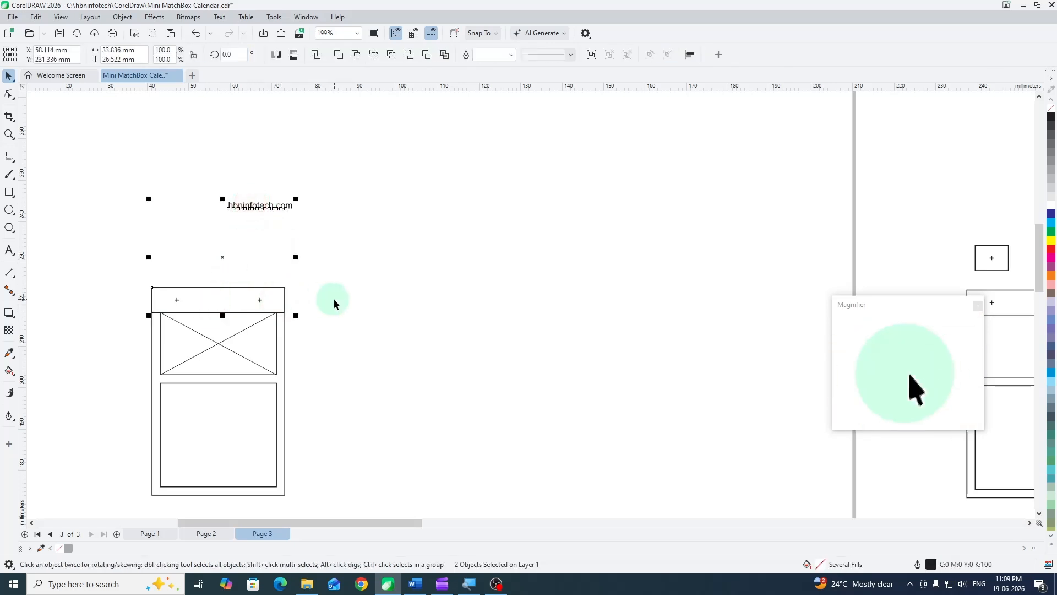
pyautogui.press('c')
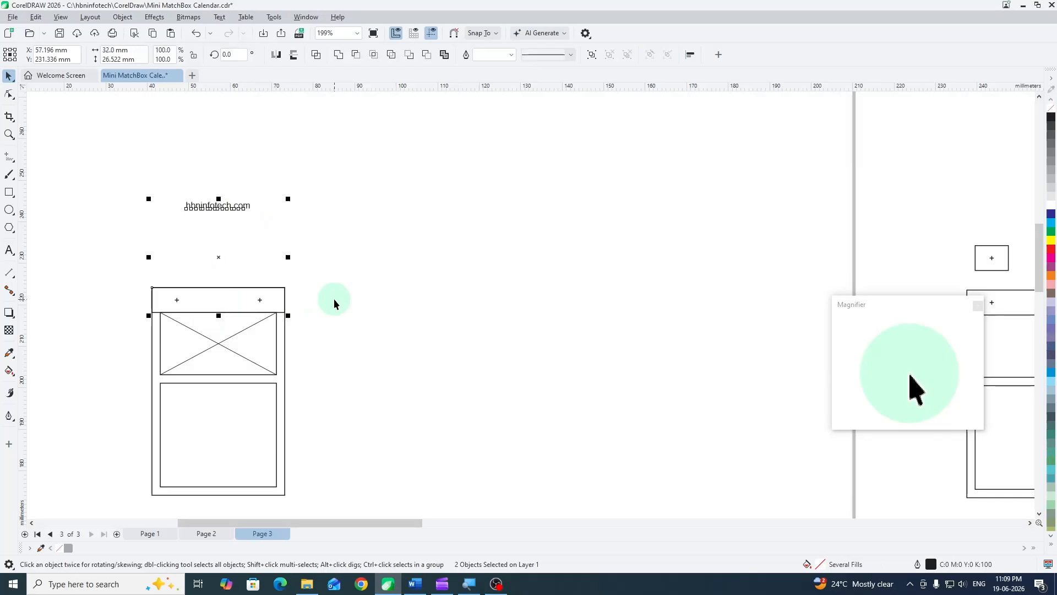
pyautogui.press('e')
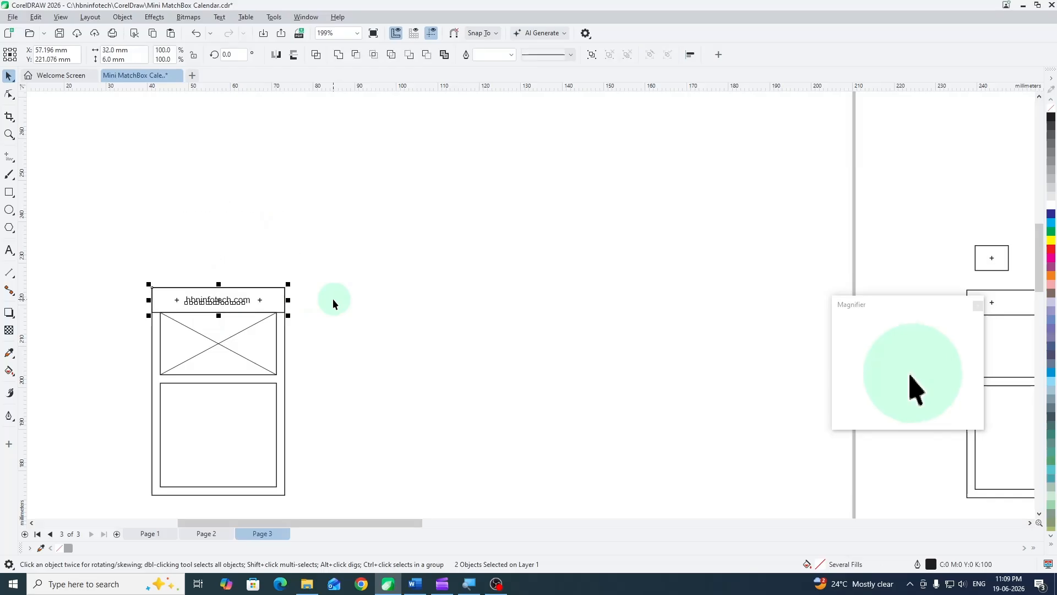
pyautogui.click(349, 264)
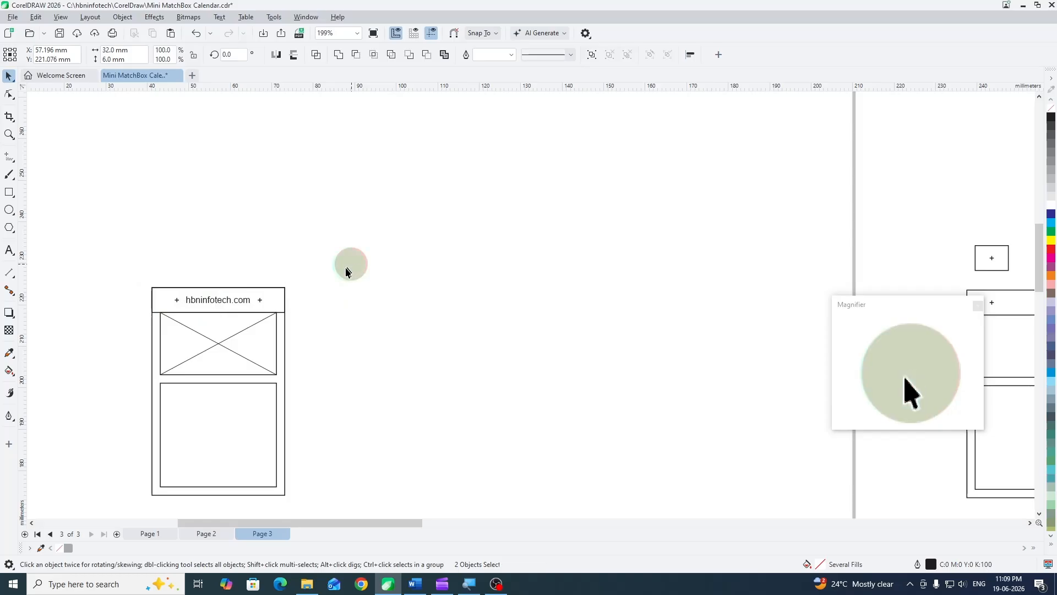
pyautogui.click(284, 298)
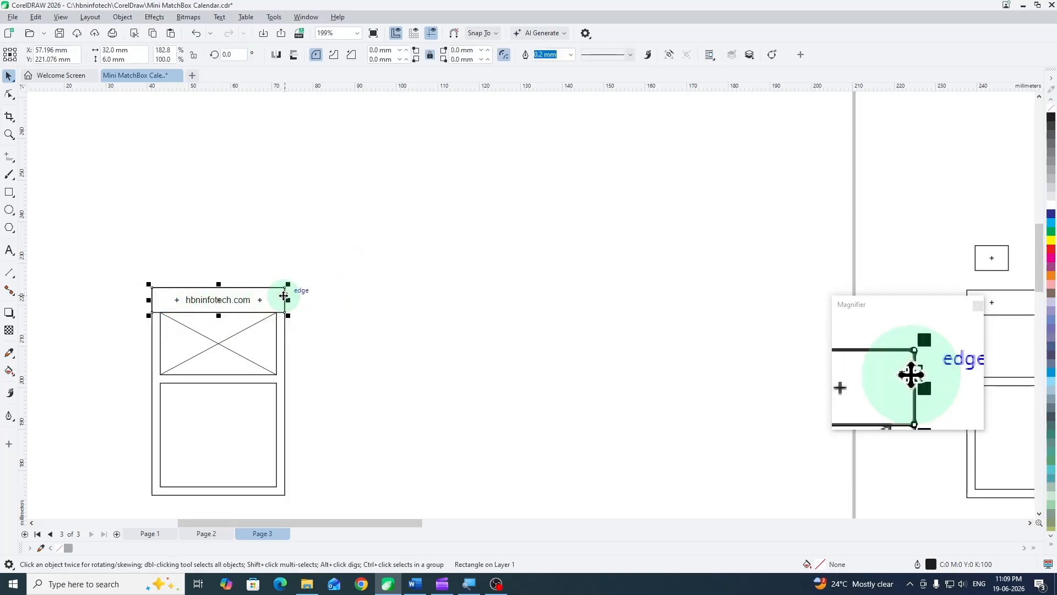
pyautogui.click(321, 325)
# - Group all the card's objects and move the group near the upper-left corner of page 3
pyautogui.moveTo(326, 338); pyautogui.dragTo(321, 259)
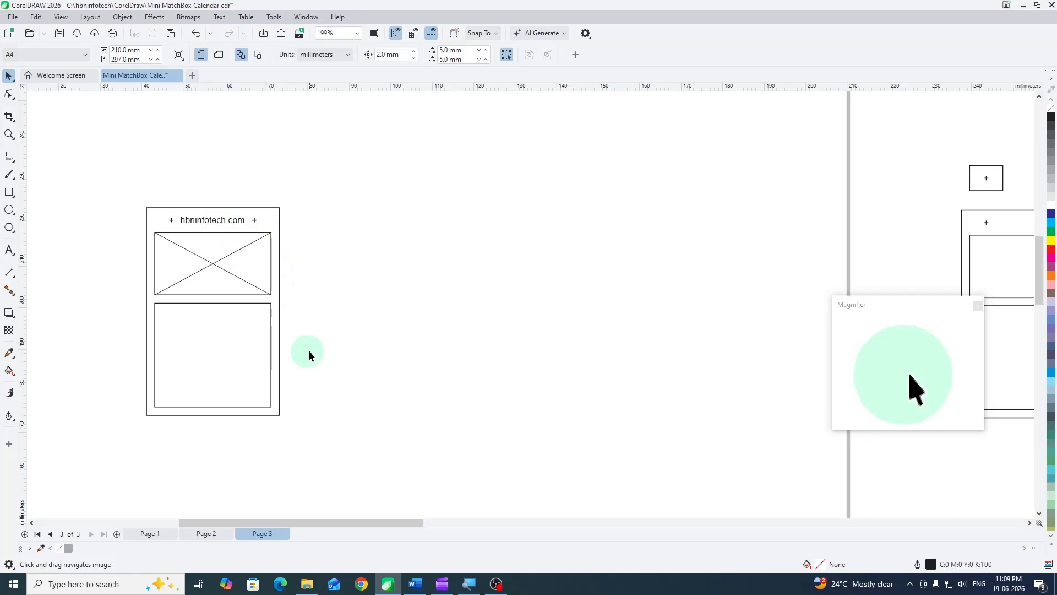
pyautogui.scroll(-3, 309, 354)
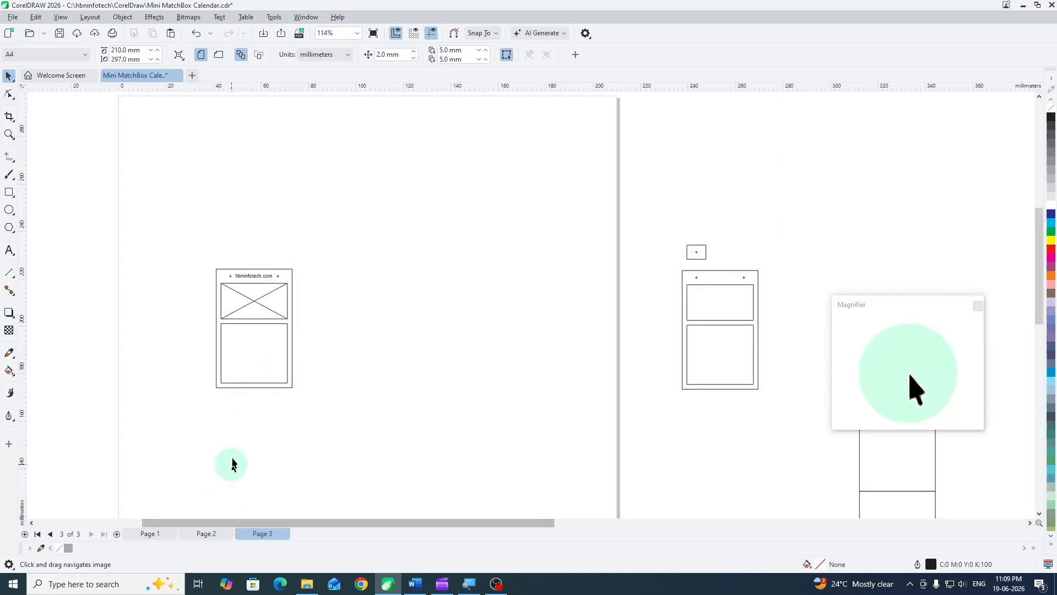
pyautogui.moveTo(203, 256)
pyautogui.mouseDown()
pyautogui.moveTo(255, 370)
pyautogui.moveTo(318, 432)
pyautogui.mouseUp()
pyautogui.hotkey('ctrl', 'g')
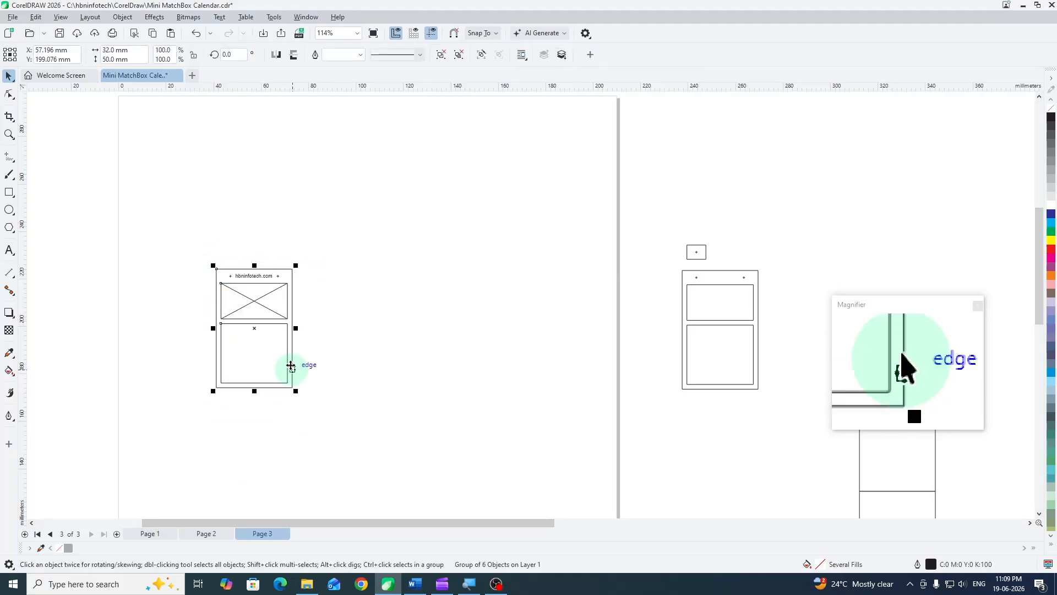
pyautogui.scroll(-2, 293, 366)
pyautogui.scroll(1, 346, 370)
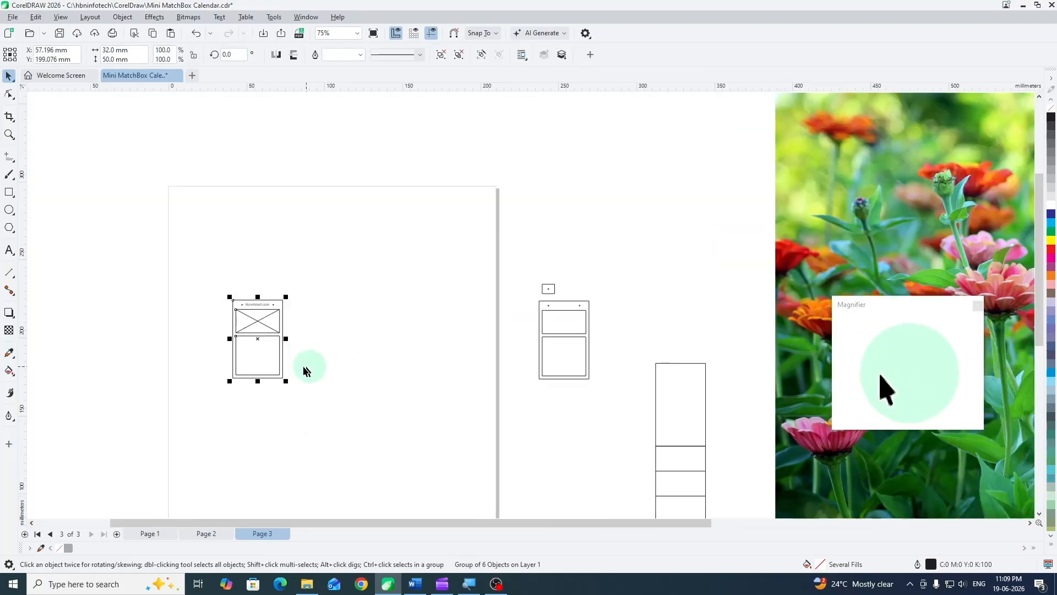
pyautogui.moveTo(256, 338); pyautogui.dragTo(220, 270)
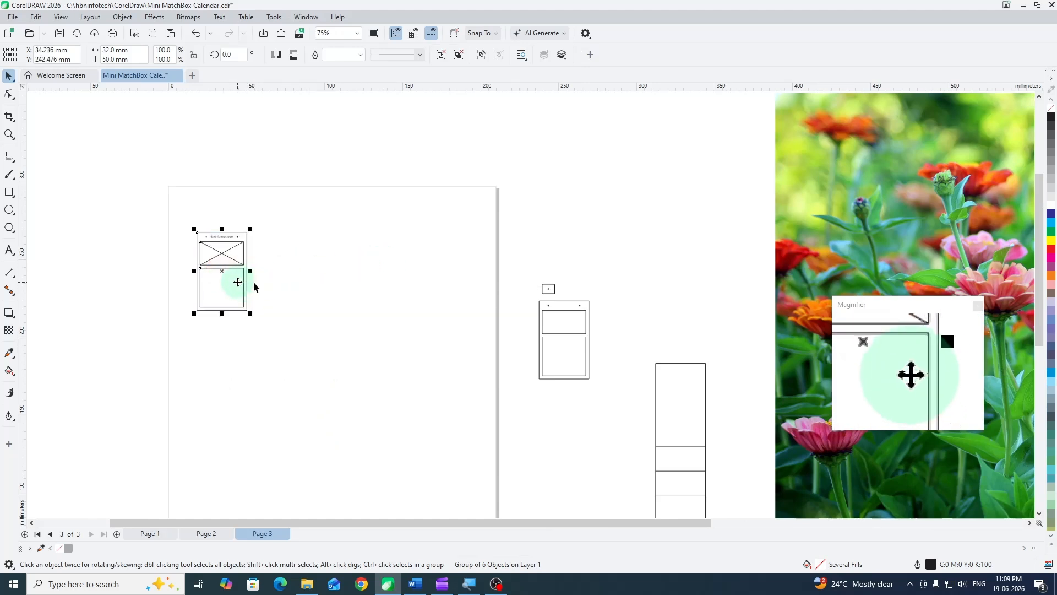
# - Check the calendar card arrangement on page 2 and open the Transform position settings on page 3
pyautogui.press('h')
pyautogui.moveTo(337, 299); pyautogui.dragTo(289, 261)
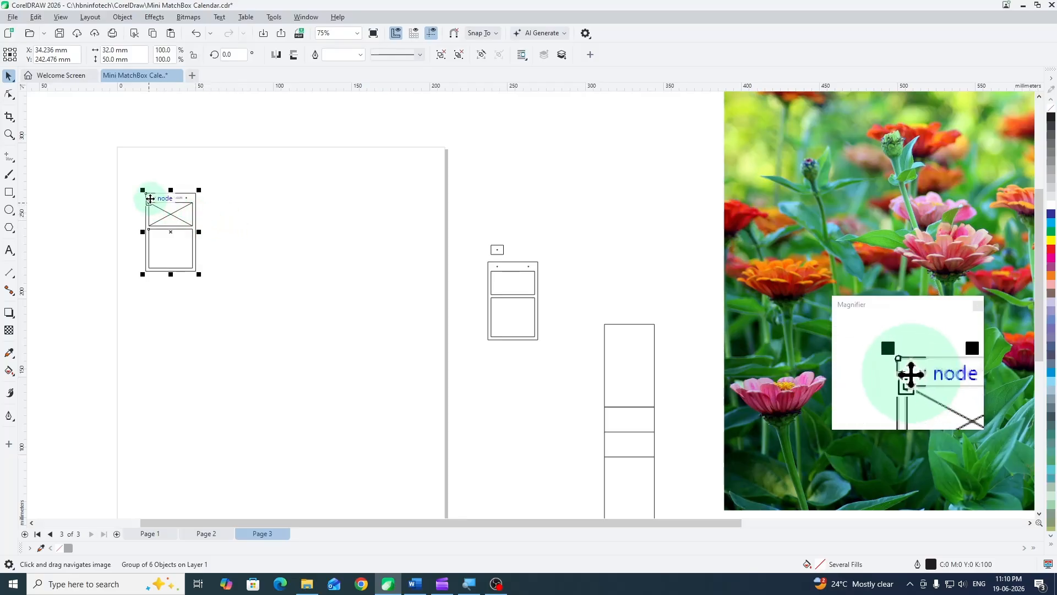
pyautogui.click(203, 533)
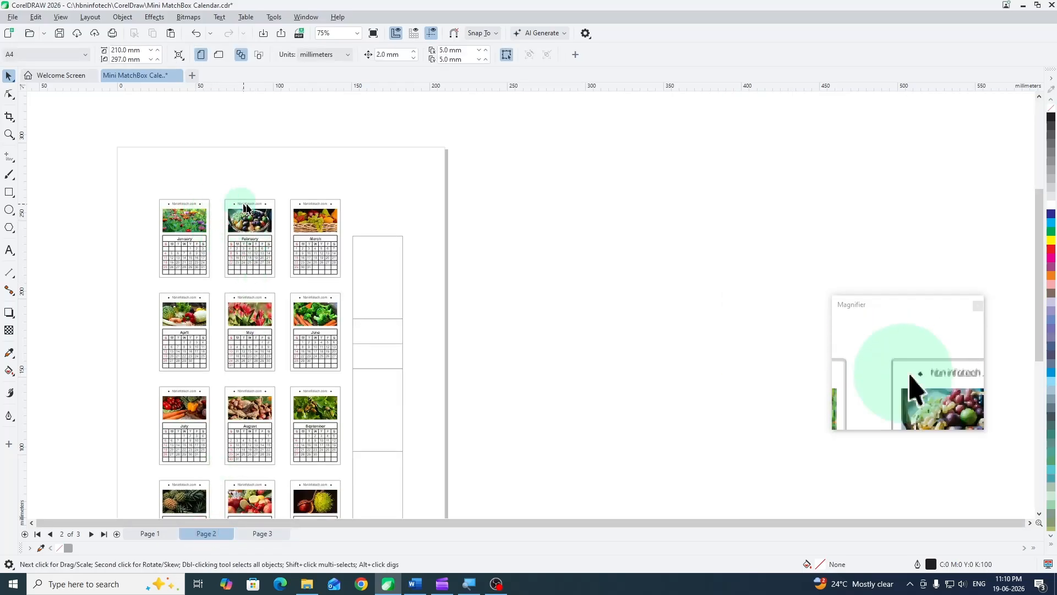
pyautogui.scroll(2, 236, 244)
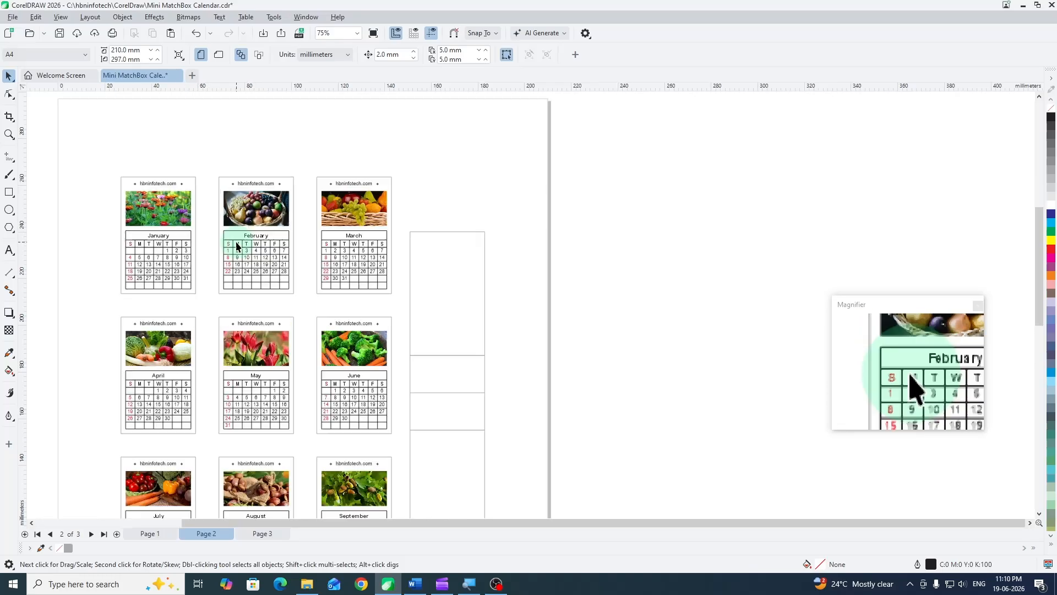
pyautogui.click(267, 533)
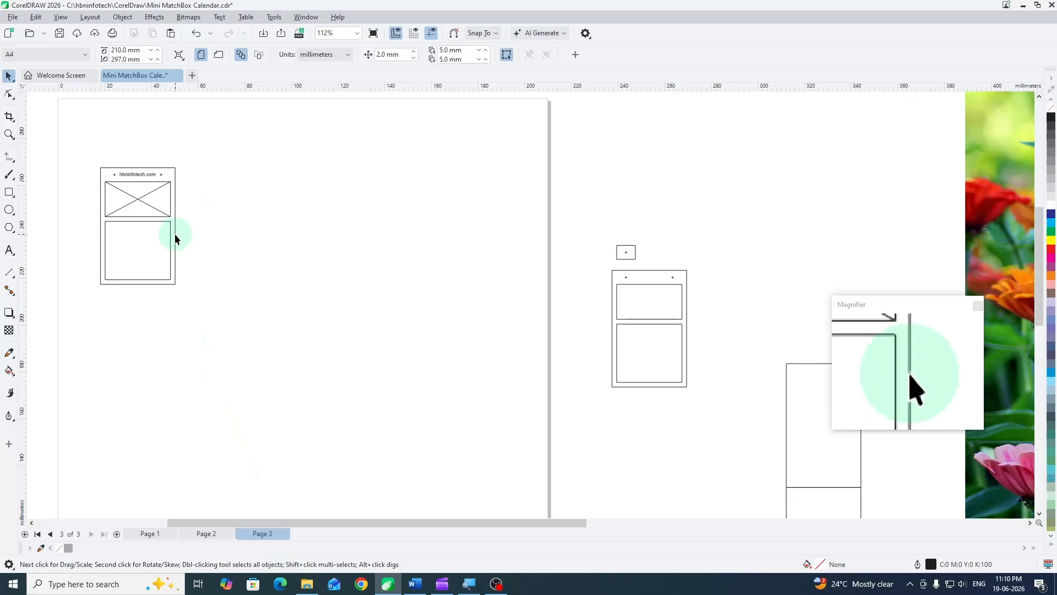
pyautogui.click(273, 18)
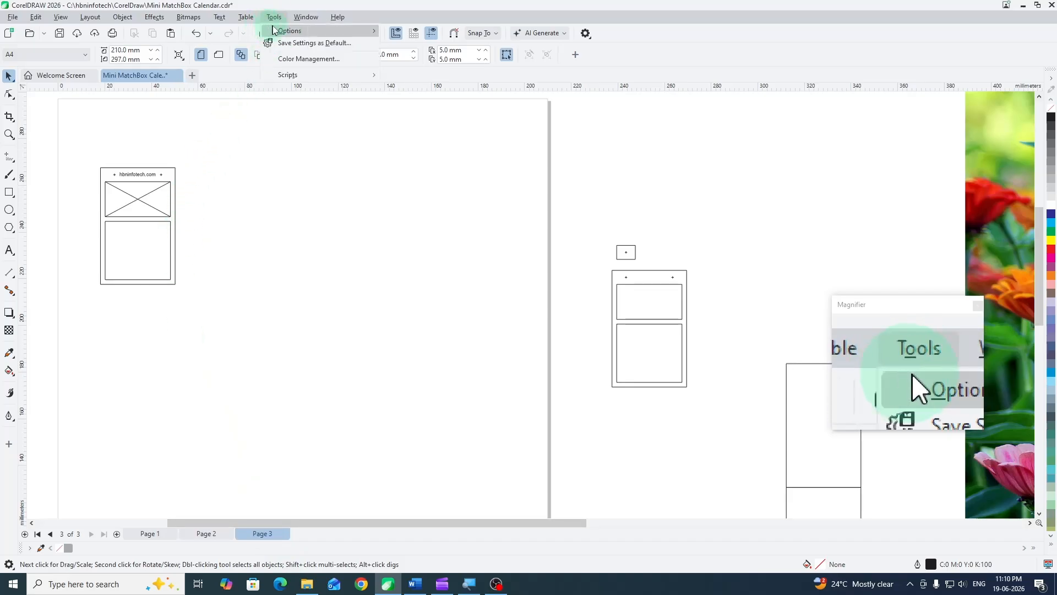
pyautogui.moveTo(301, 16)
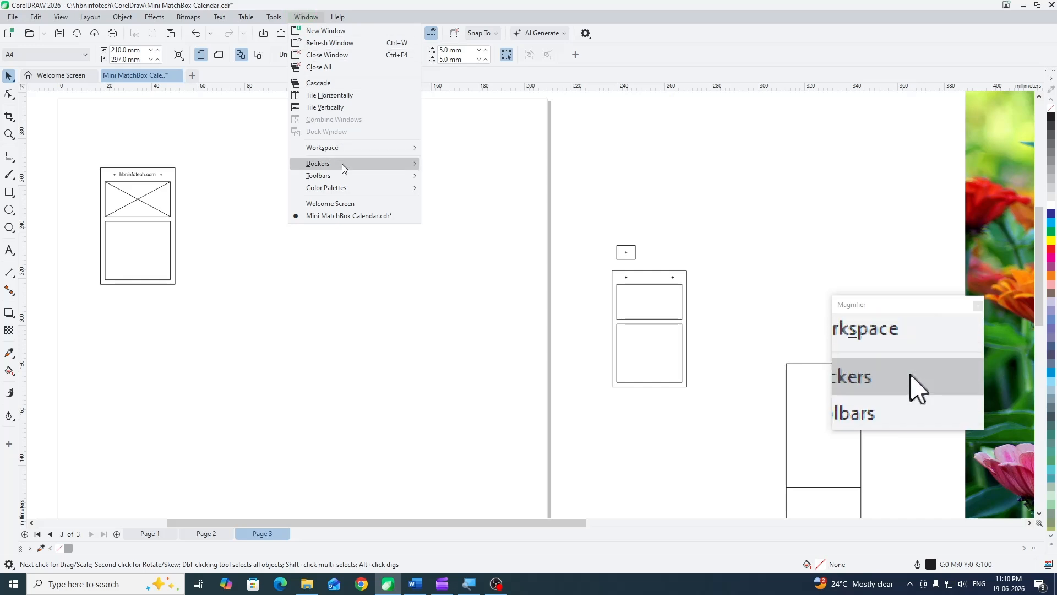
pyautogui.moveTo(341, 167)
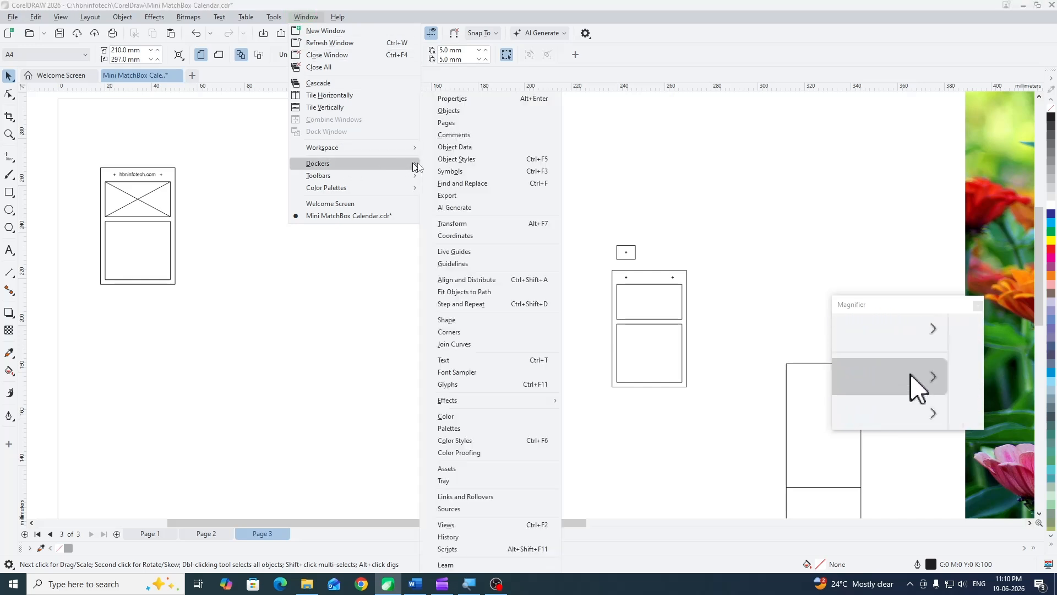
pyautogui.click(461, 225)
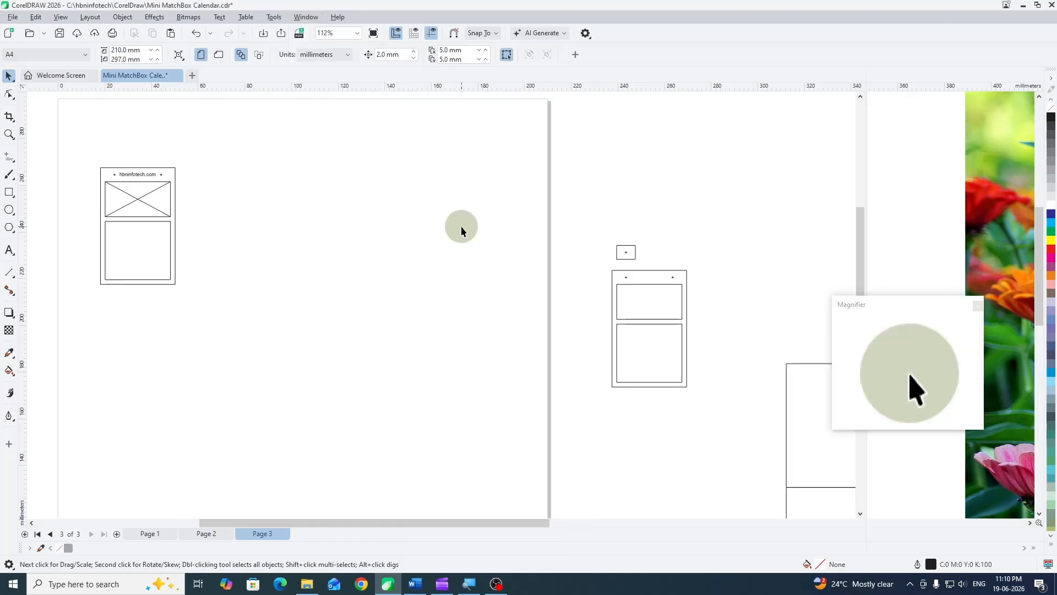
# - Set the grouped card's relative horizontal offset to 32 + 10 mm, using its middle-right reference point
pyautogui.moveTo(296, 254); pyautogui.dragTo(398, 257)
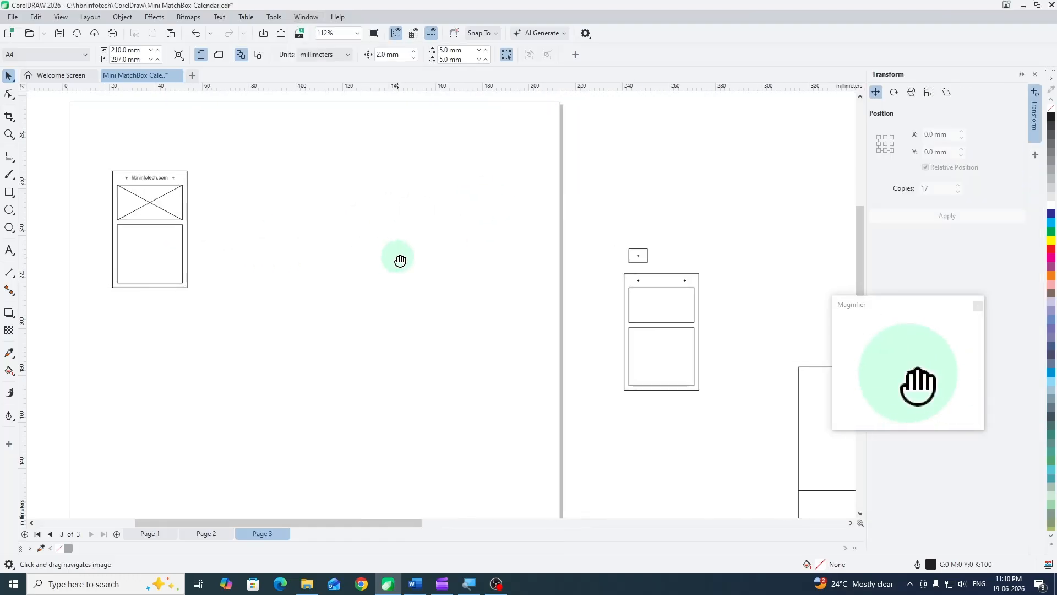
pyautogui.click(146, 201)
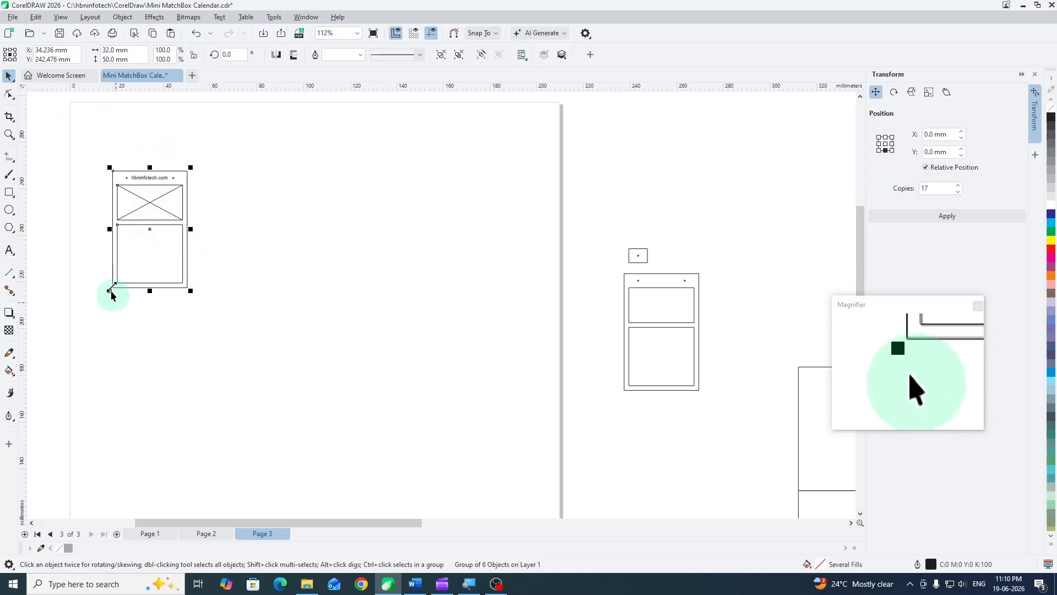
pyautogui.click(893, 145)
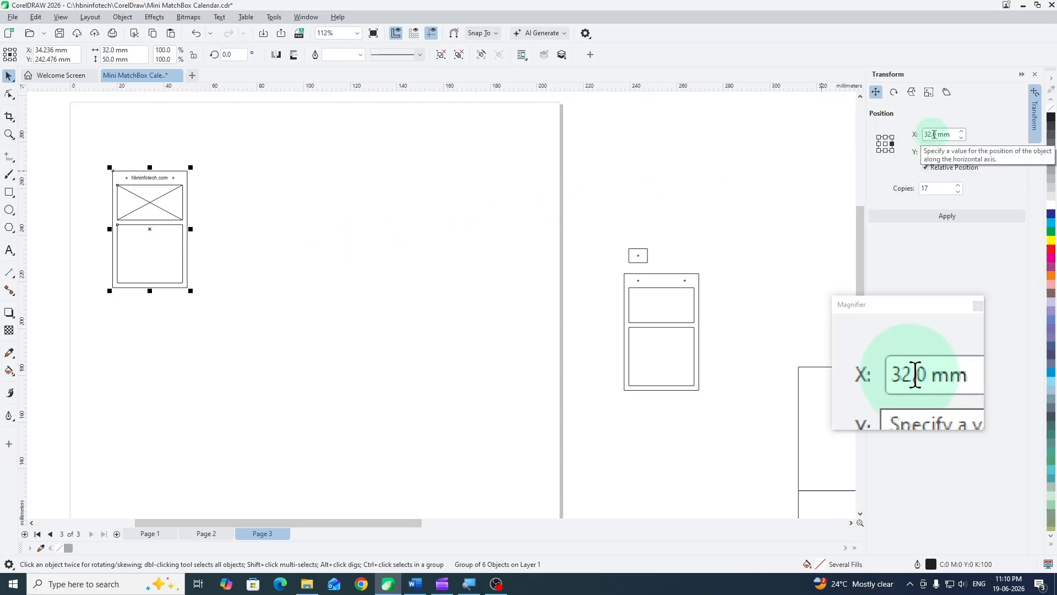
pyautogui.click(930, 135)
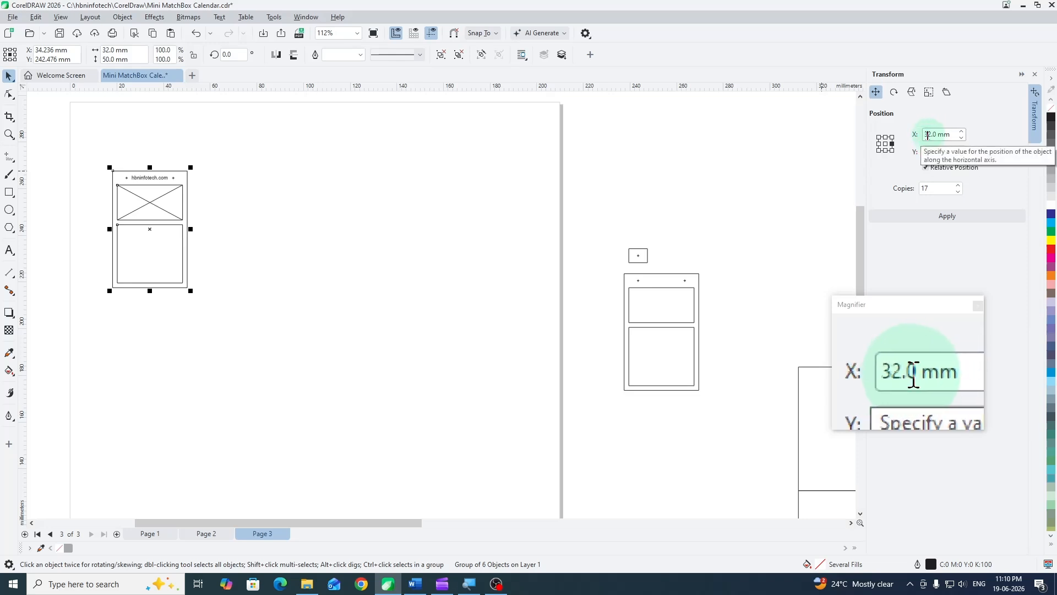
pyautogui.click(934, 135)
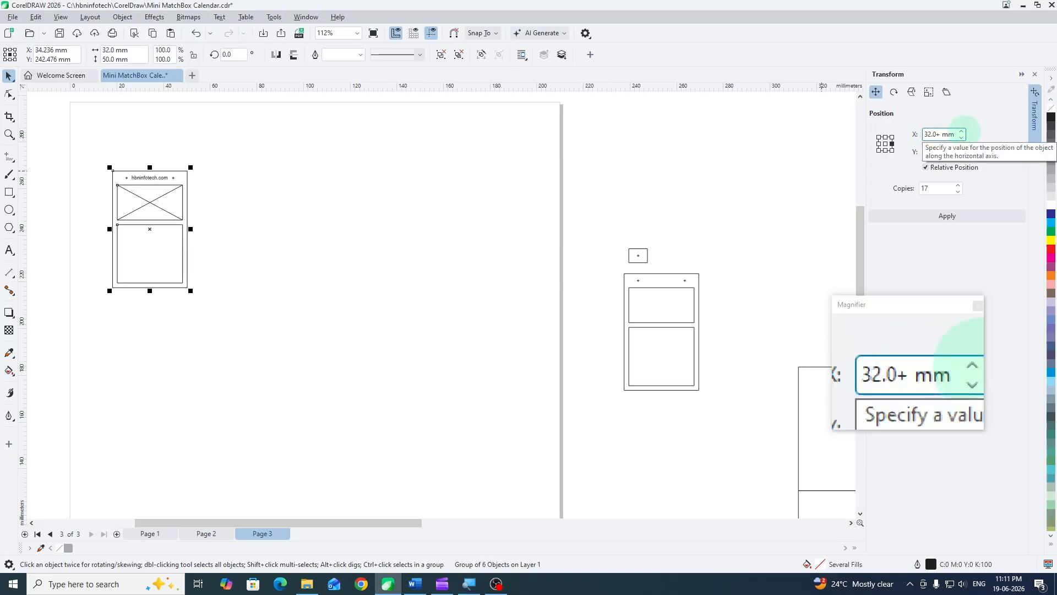
pyautogui.write('+10')
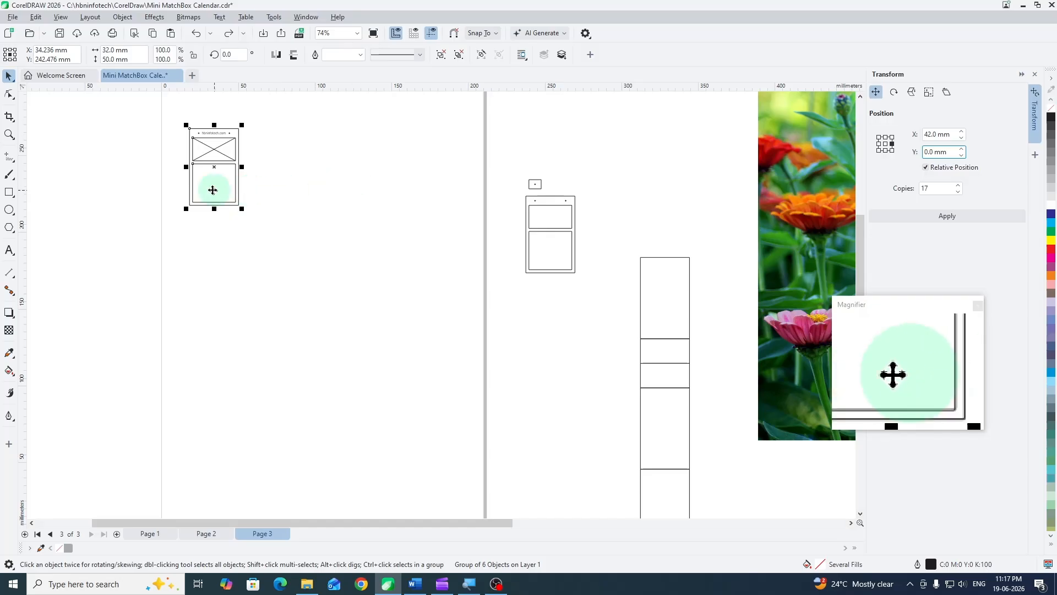
# - Review the rows and columns of finished calendar cards on page 2 and return to page 3
pyautogui.click(205, 533)
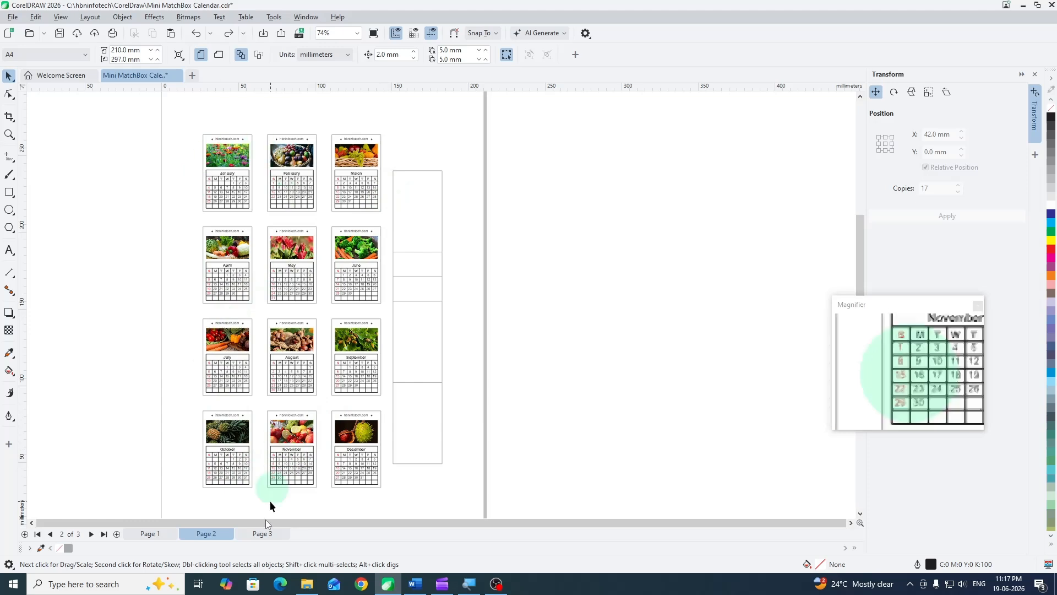
pyautogui.click(262, 533)
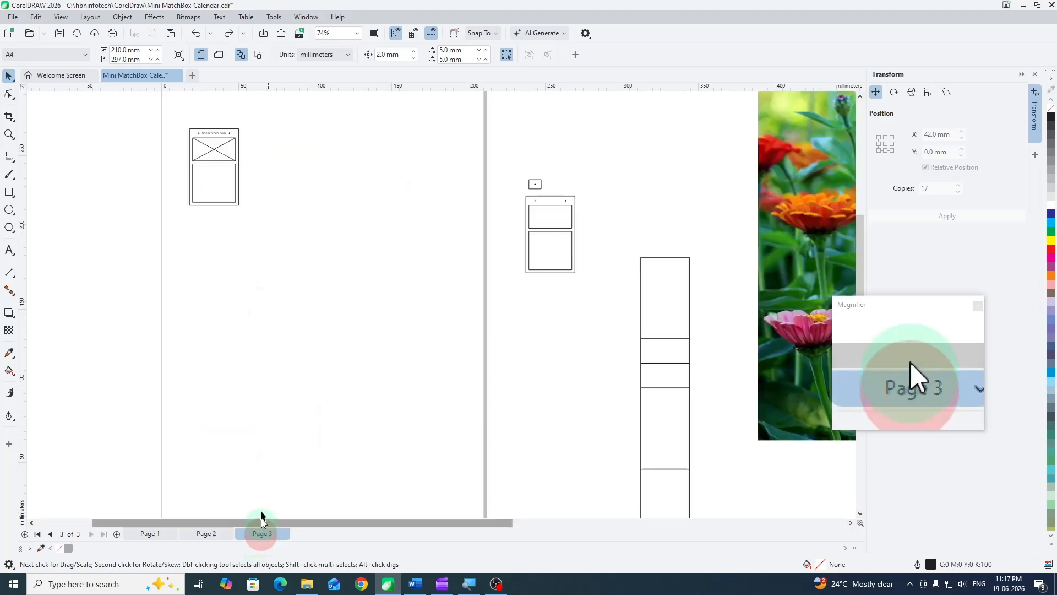
# - Copy the card twice with a 42 mm horizontal offset, and duplicate the three-card row three times with a -60 mm vertical offset
pyautogui.click(214, 163)
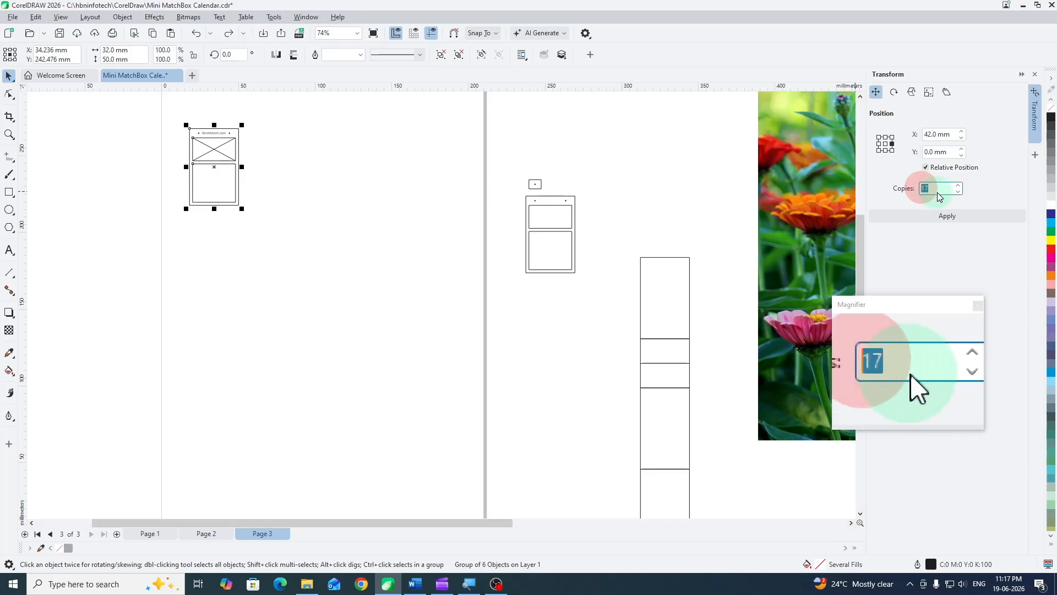
pyautogui.click(954, 222)
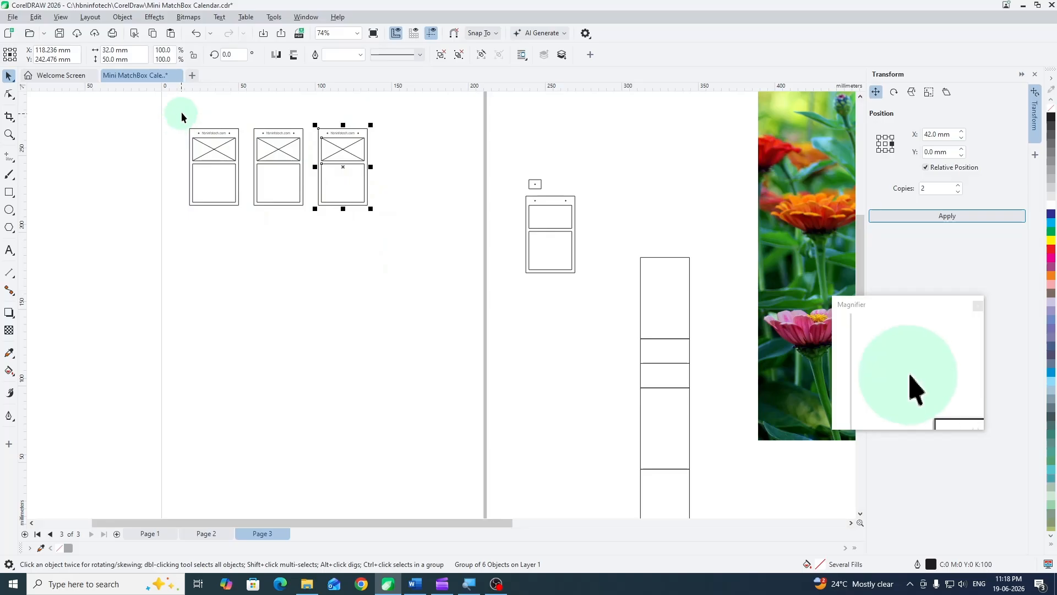
pyautogui.moveTo(181, 112); pyautogui.dragTo(219, 215)
pyautogui.moveTo(438, 228); pyautogui.dragTo(437, 228)
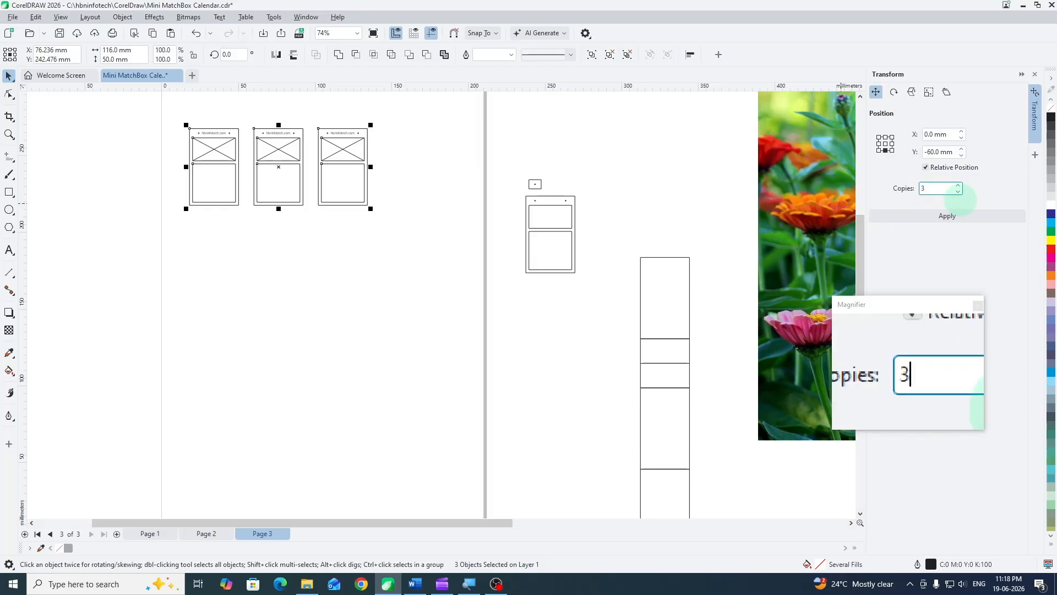
pyautogui.click(957, 217)
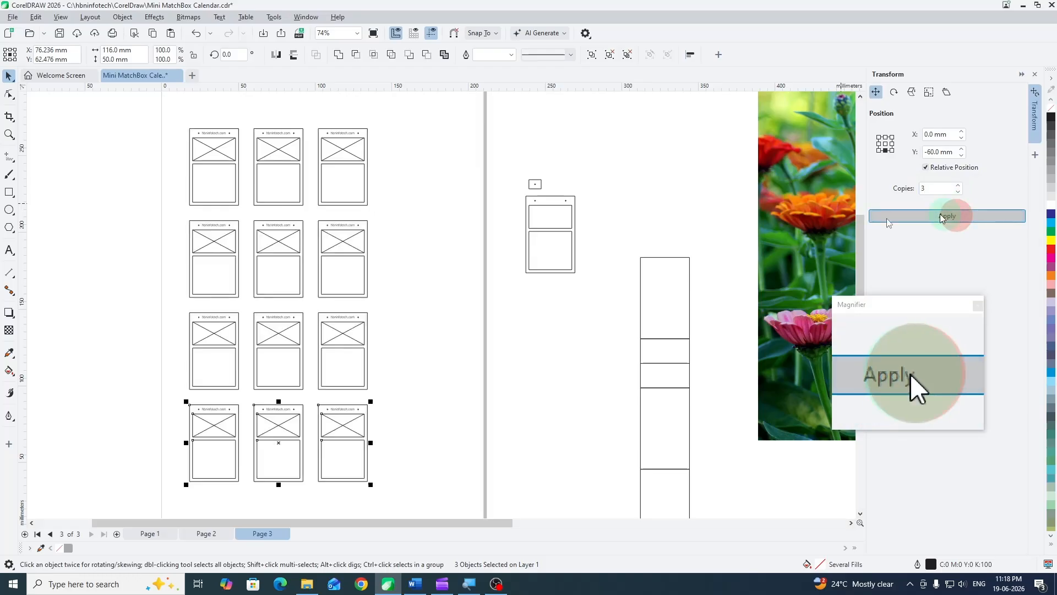
pyautogui.click(434, 227)
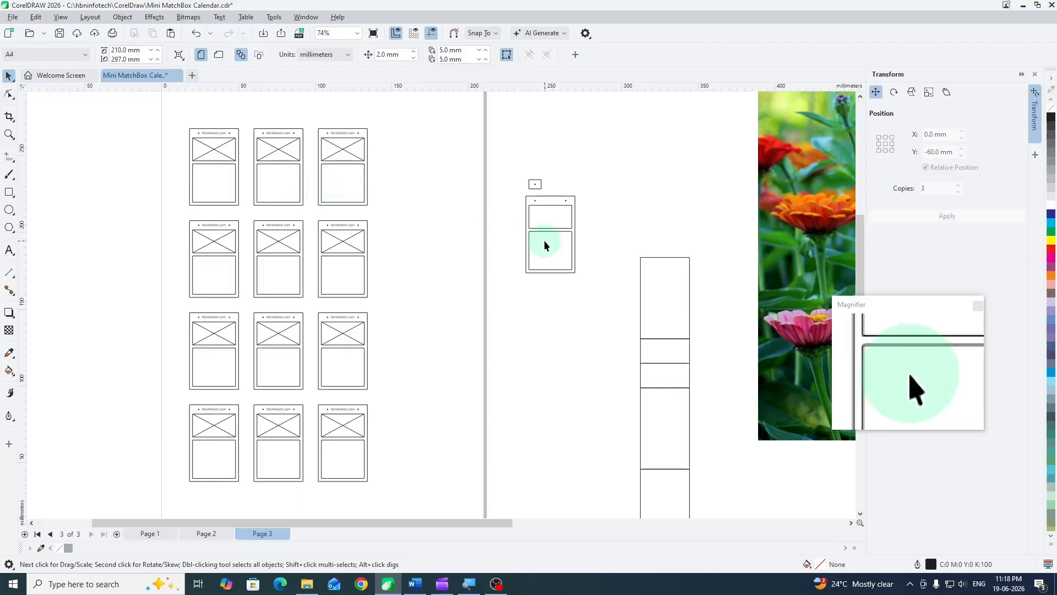
# - Move the large flower photo beside the card grid and ungroup all twelve cards
pyautogui.moveTo(791, 227); pyautogui.dragTo(456, 282)
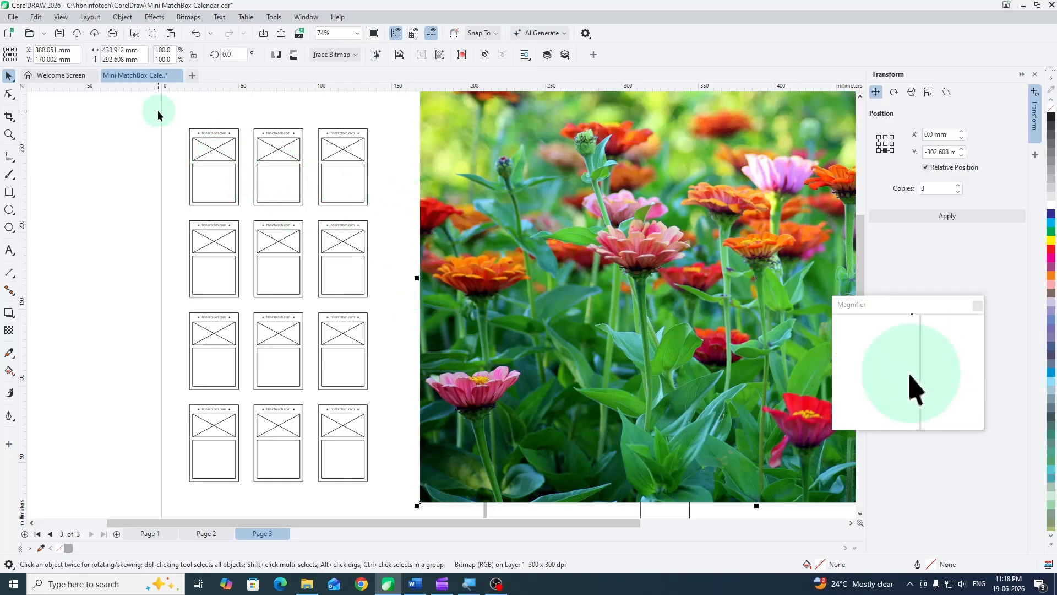
pyautogui.moveTo(173, 118); pyautogui.dragTo(385, 510)
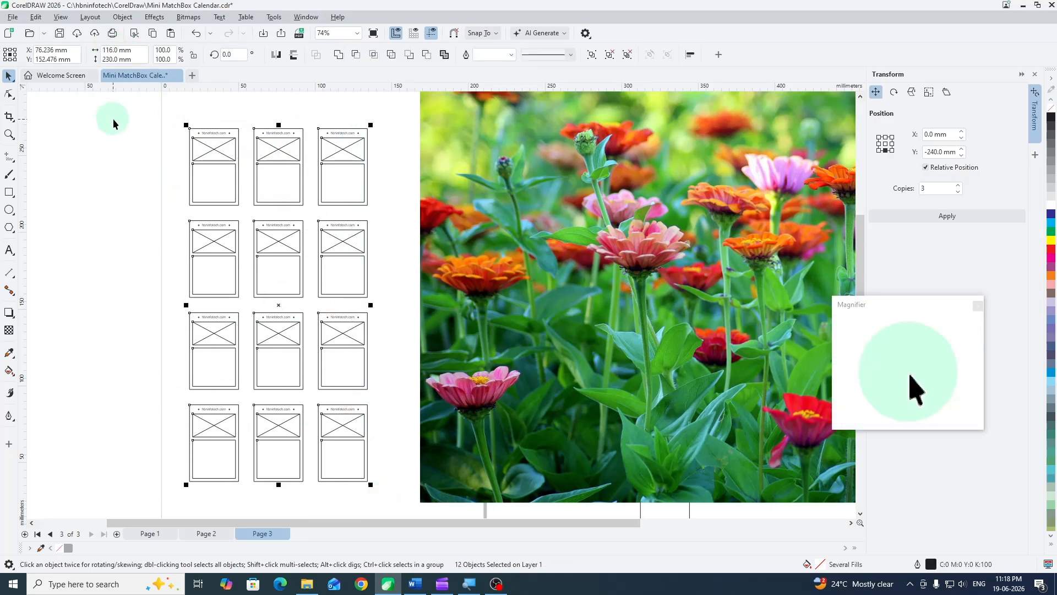
pyautogui.hotkey('ctrl', 'u')
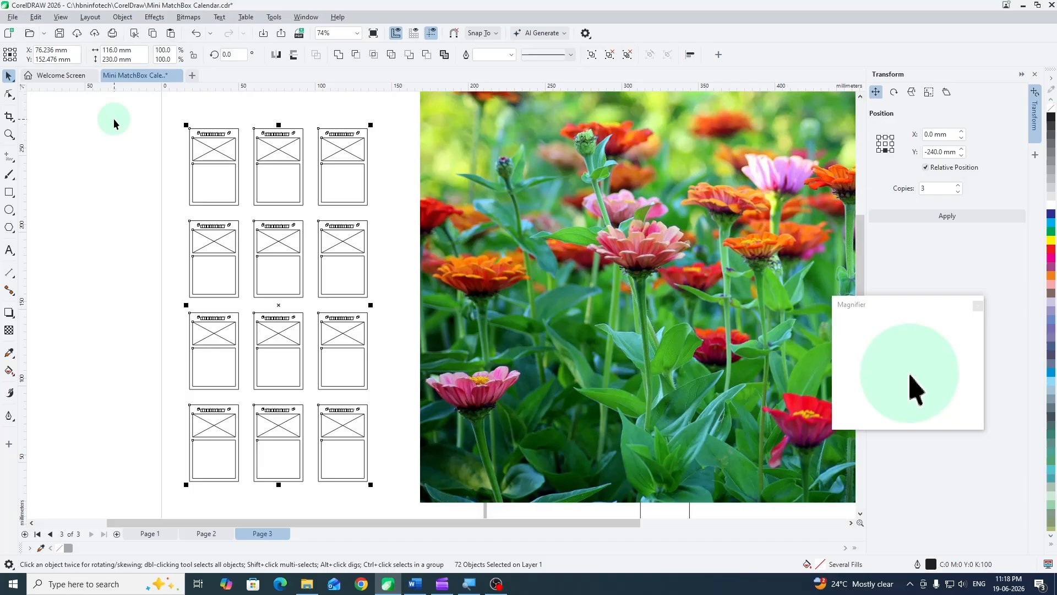
pyautogui.click(139, 151)
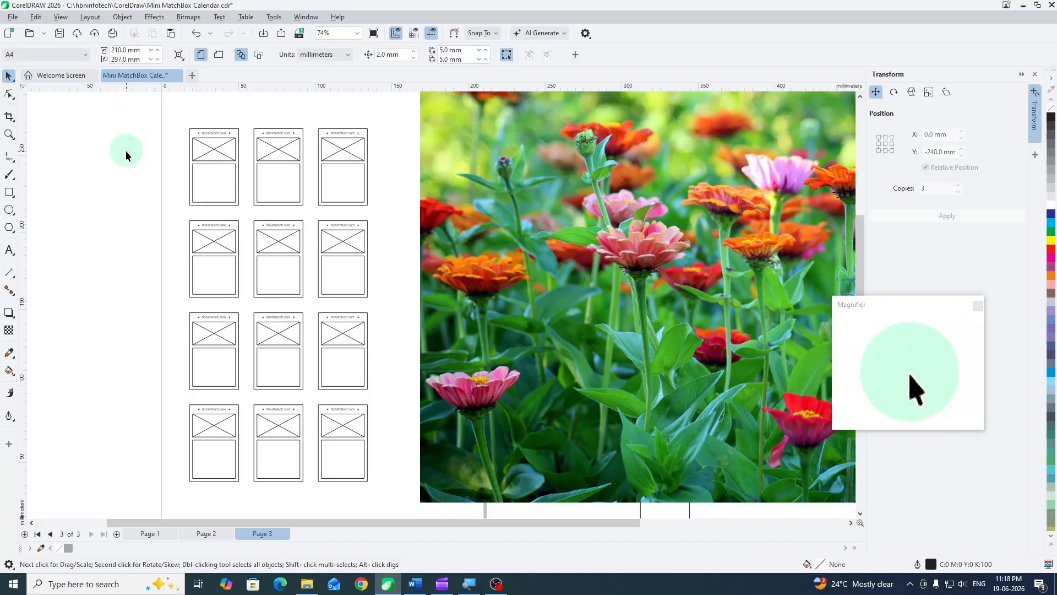
pyautogui.click(216, 153)
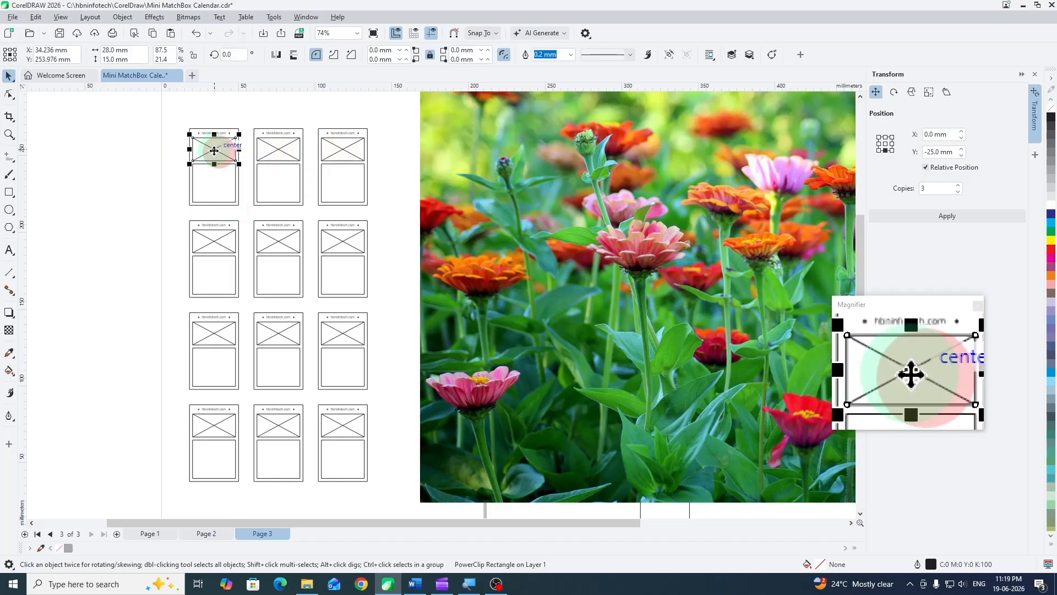
pyautogui.moveTo(214, 151); pyautogui.dragTo(176, 149)
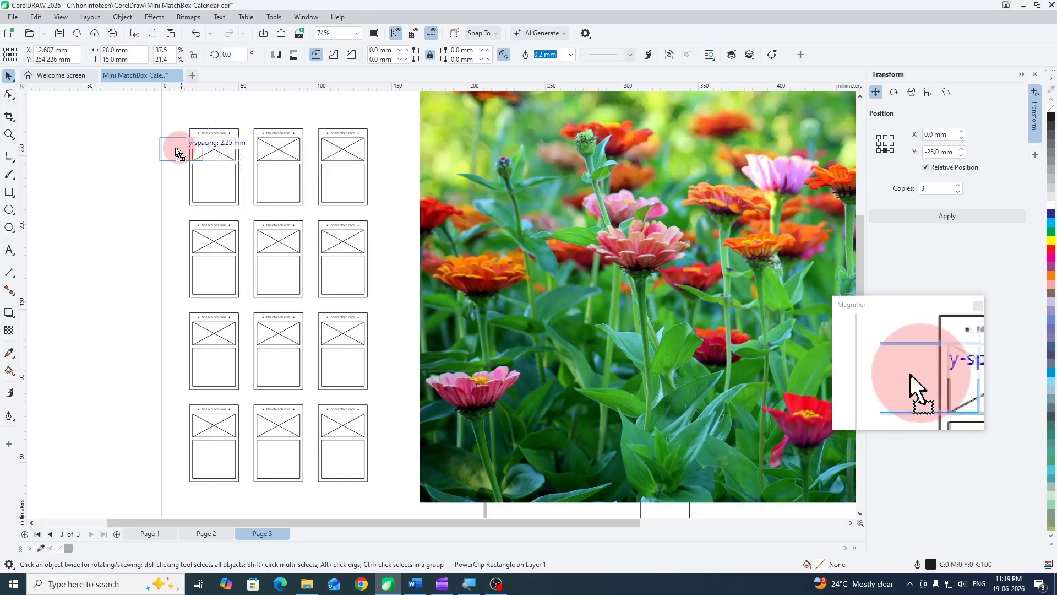
pyautogui.hotkey('ctrl', 'z')
pyautogui.click(138, 194)
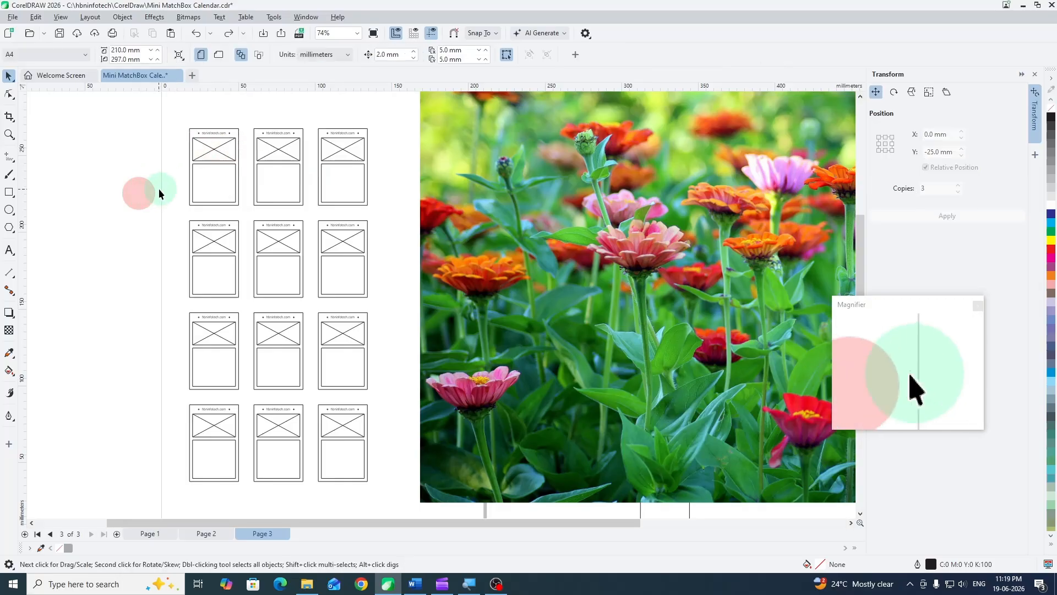
# - PowerClip the flower photo inside the picture frame of the first card in the first row
pyautogui.click(593, 209)
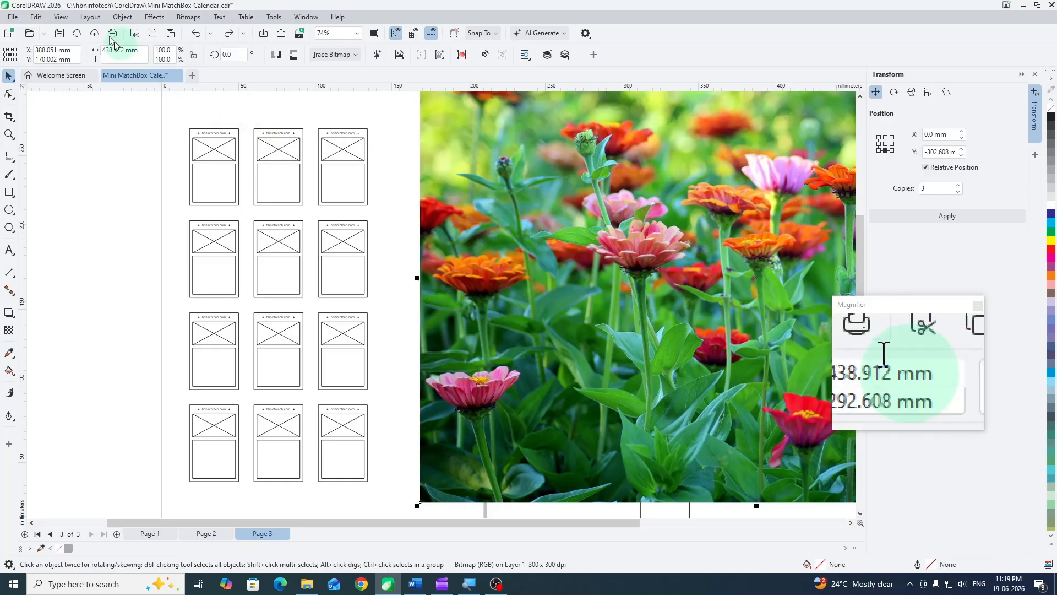
pyautogui.click(122, 17)
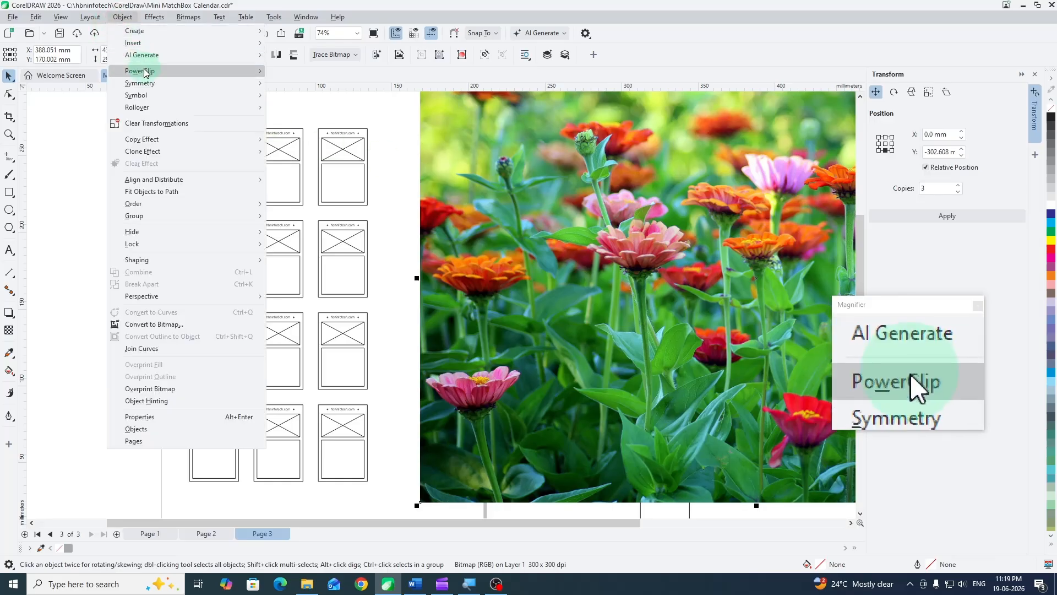
pyautogui.moveTo(144, 72)
pyautogui.click(294, 71)
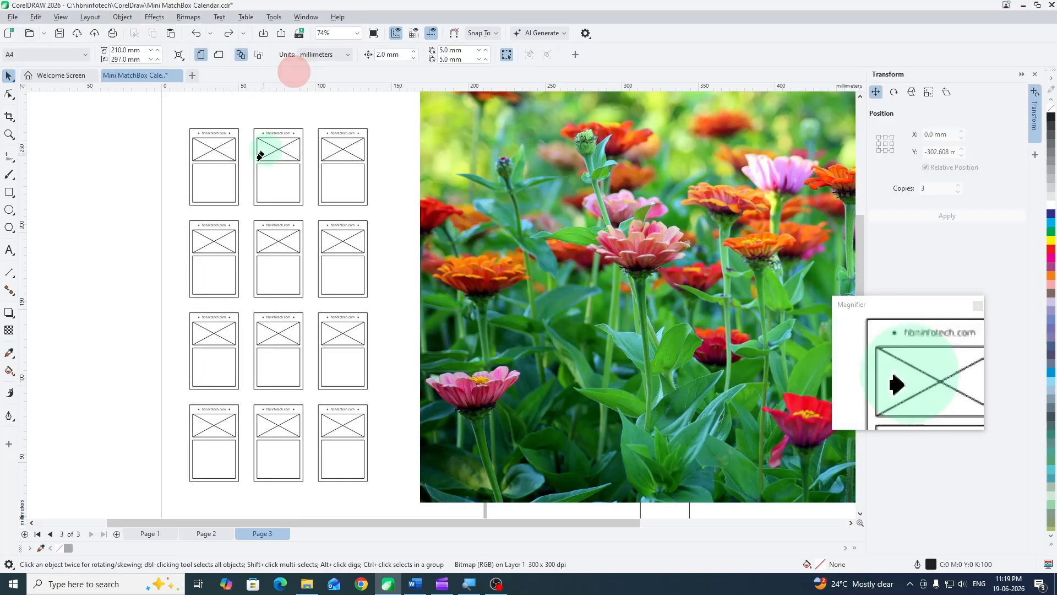
pyautogui.click(212, 147)
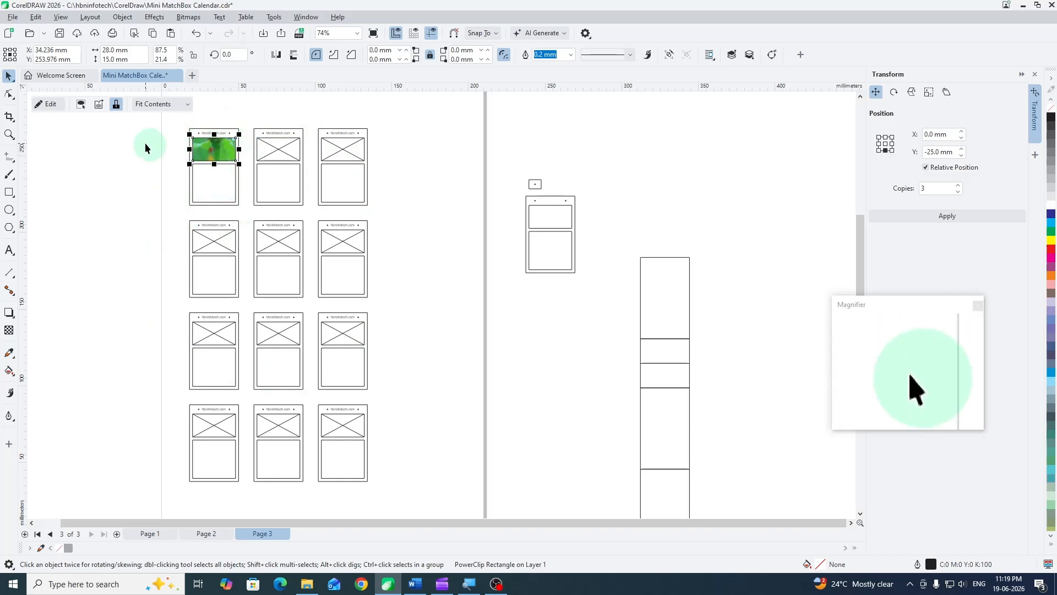
# - Scale the flower photo within its frame to about 34.5 × 23 mm and remove the frame's outline
pyautogui.click(81, 110)
pyautogui.scroll(-2, 420, 297)
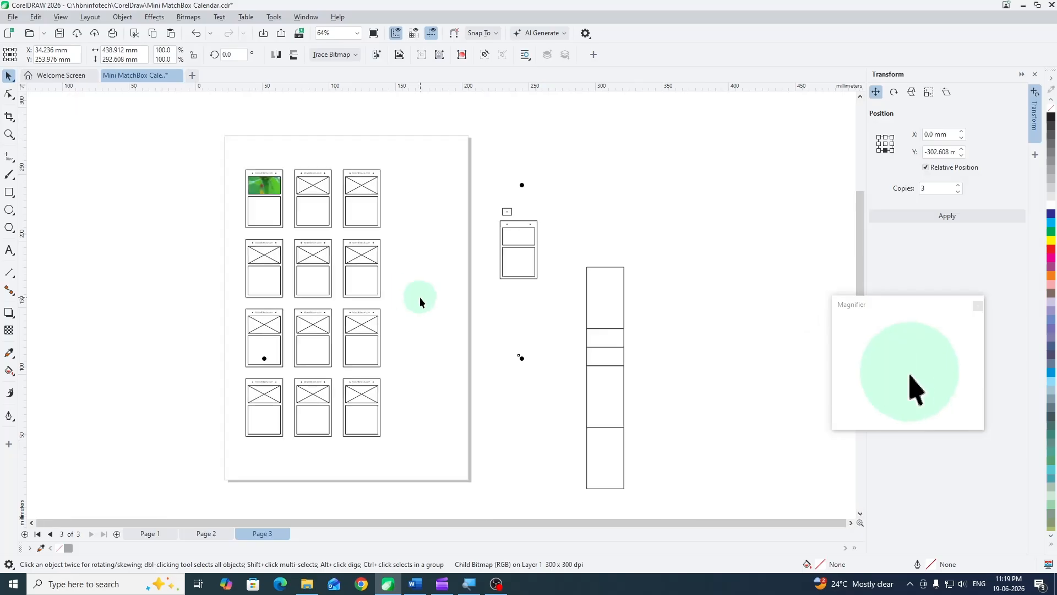
pyautogui.scroll(-1, 419, 296)
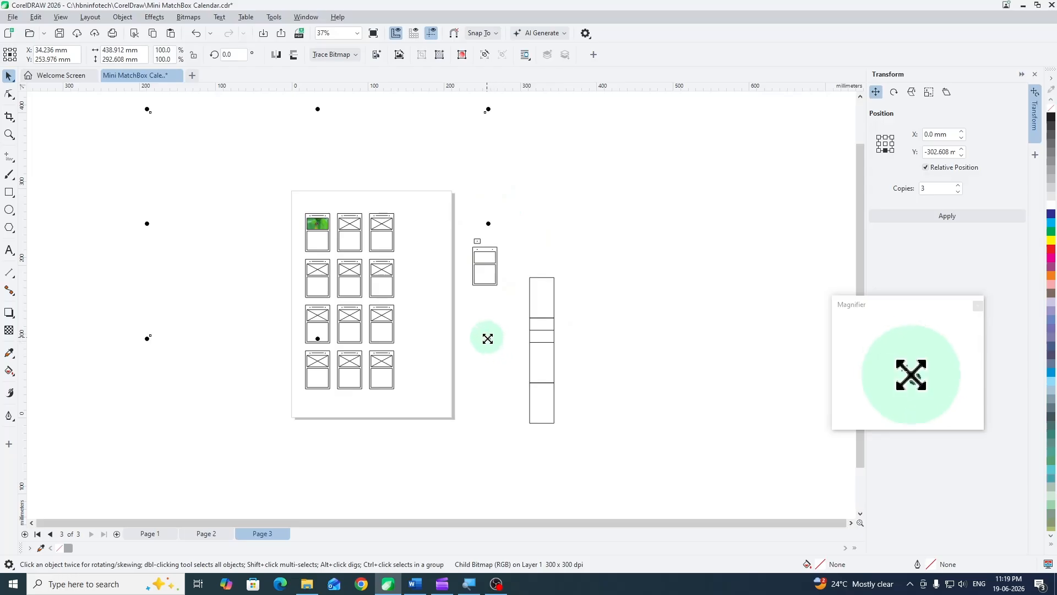
pyautogui.moveTo(488, 340); pyautogui.dragTo(349, 237)
pyautogui.scroll(4, 338, 232)
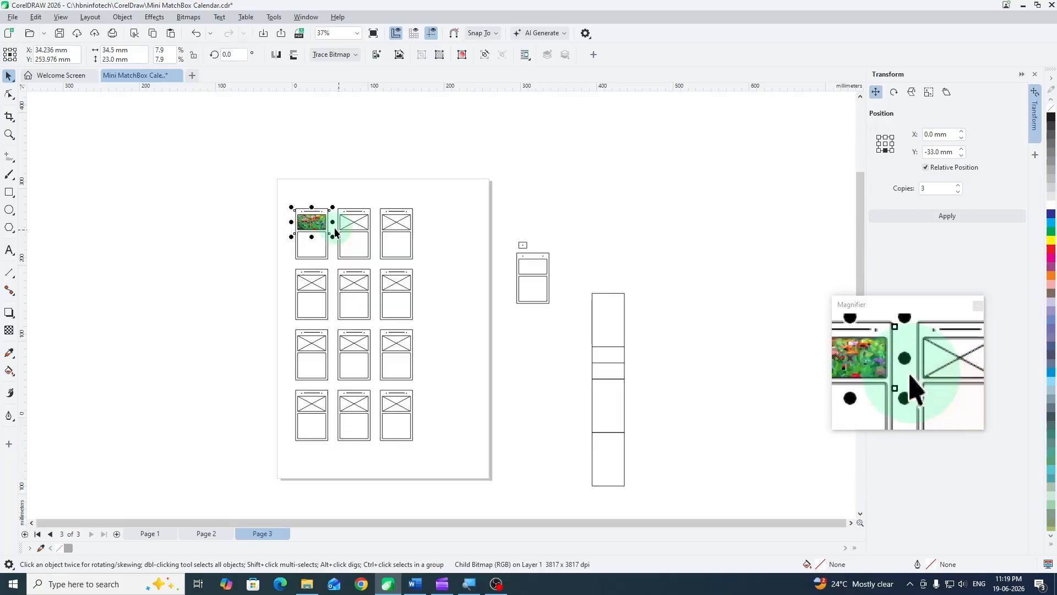
pyautogui.scroll(1, 330, 229)
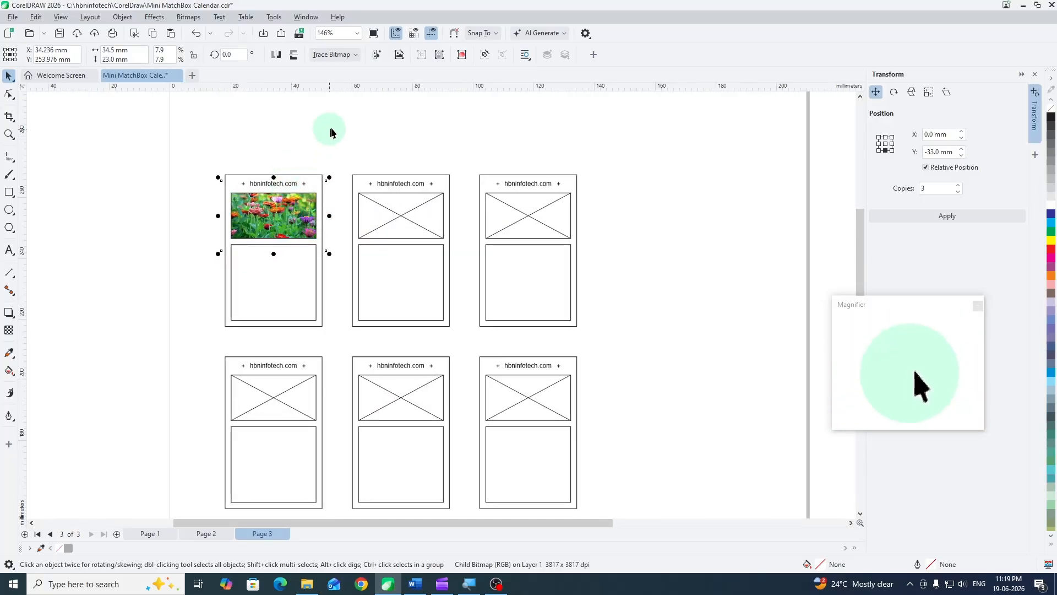
pyautogui.click(314, 151)
pyautogui.click(247, 201)
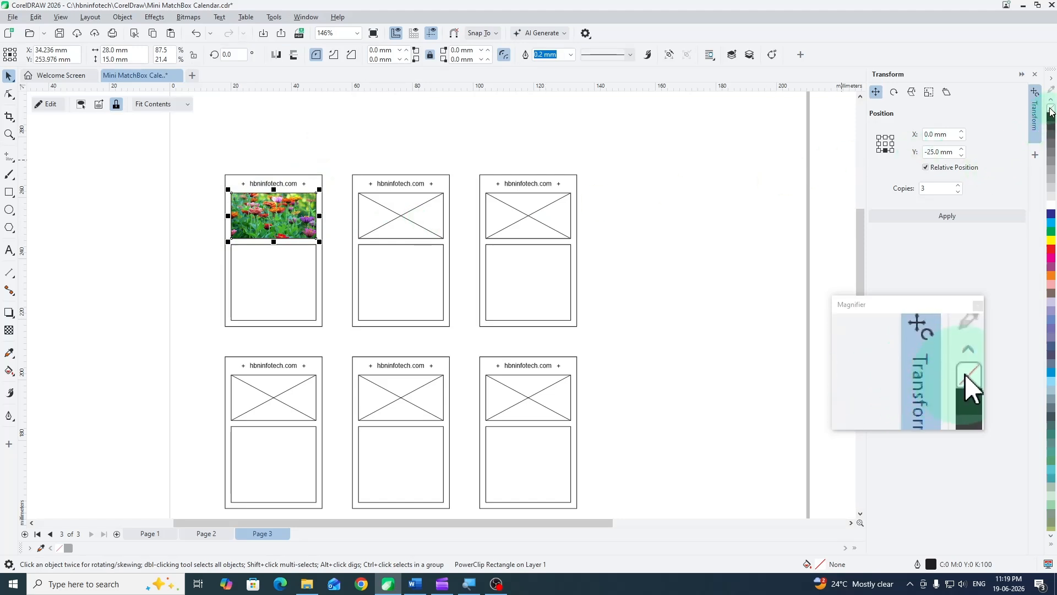
pyautogui.click(474, 145)
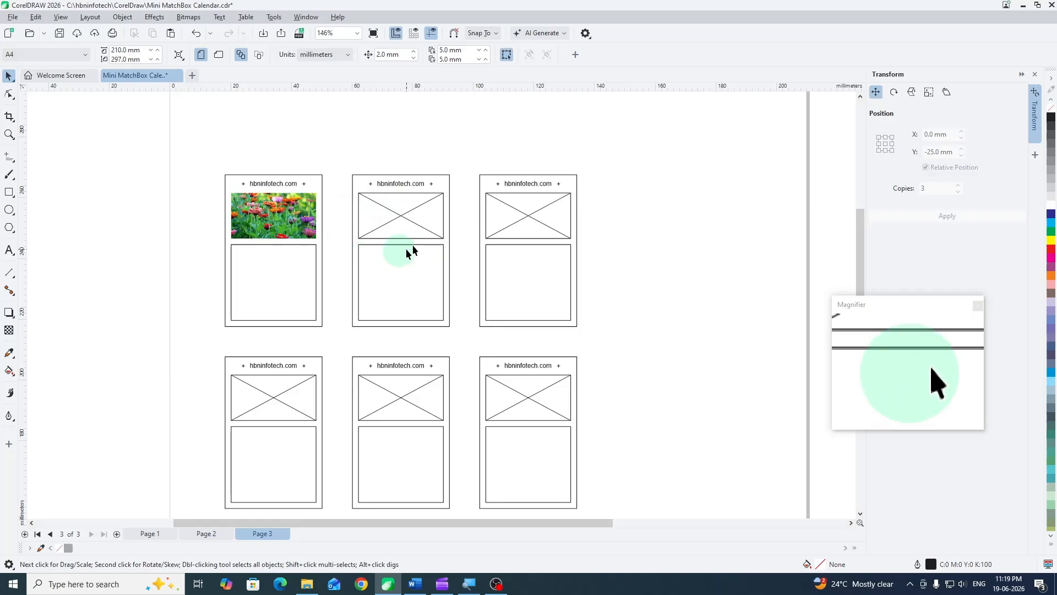
# - Bring image 2 from the Pixabay folder onto page 3 and PowerClip it inside the second card's picture frame in the first row
pyautogui.moveTo(642, 290); pyautogui.dragTo(538, 265)
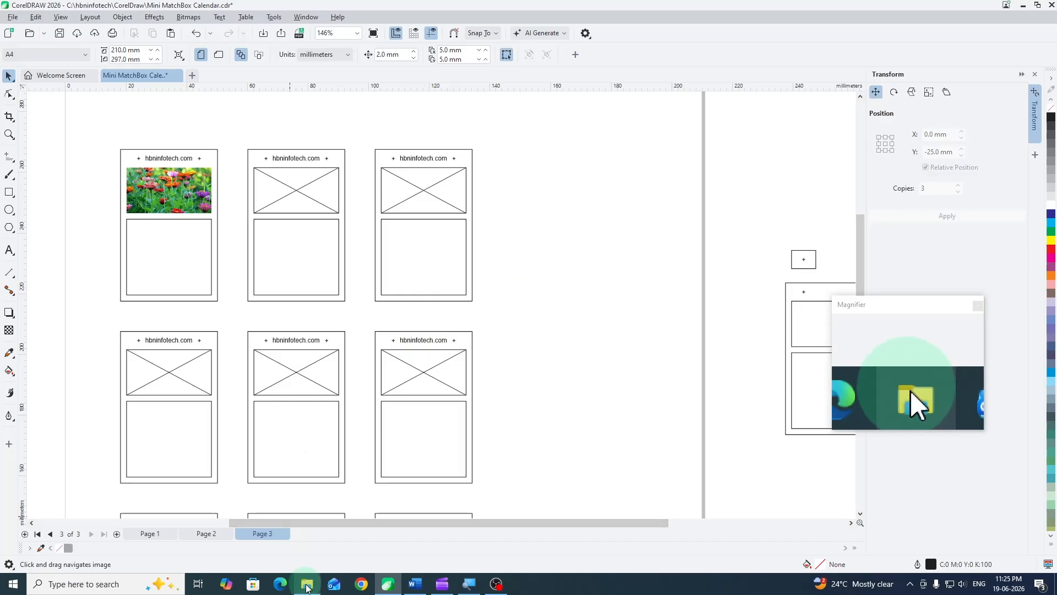
pyautogui.click(307, 588)
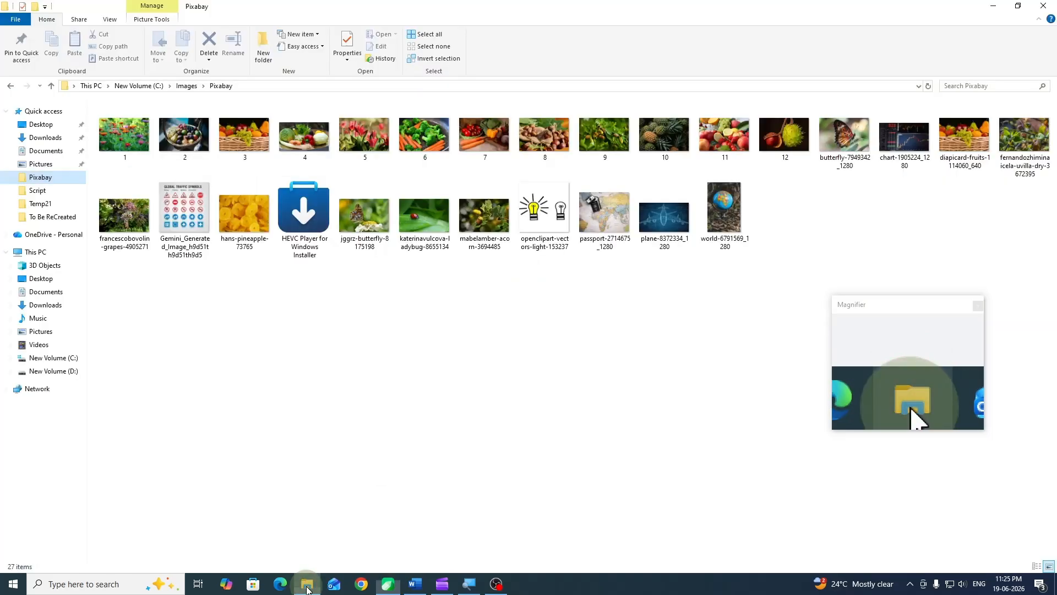
pyautogui.moveTo(192, 138); pyautogui.dragTo(595, 210)
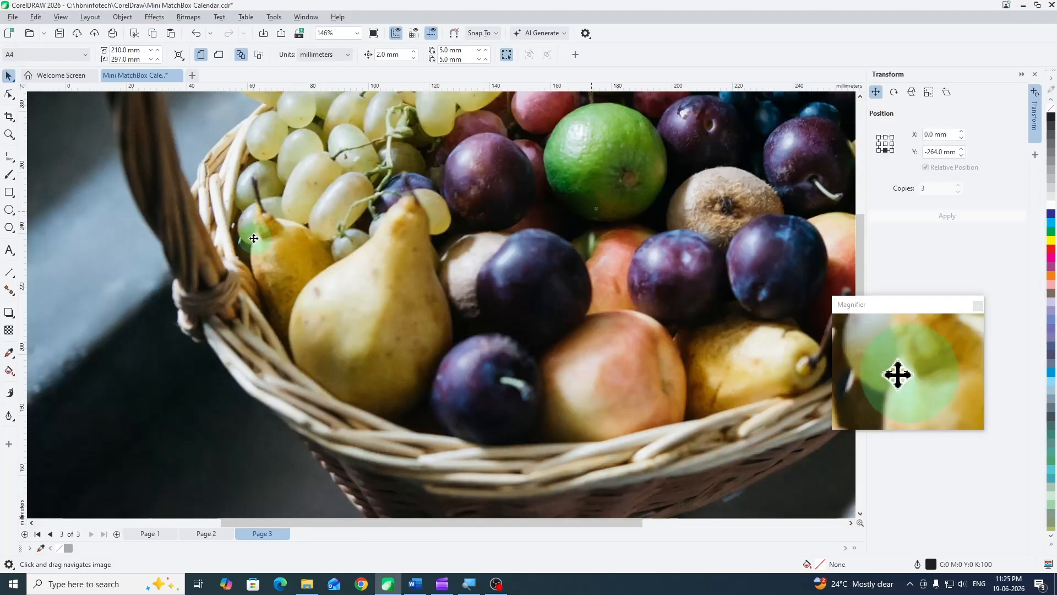
pyautogui.scroll(-5, 290, 239)
pyautogui.moveTo(289, 239); pyautogui.dragTo(513, 303)
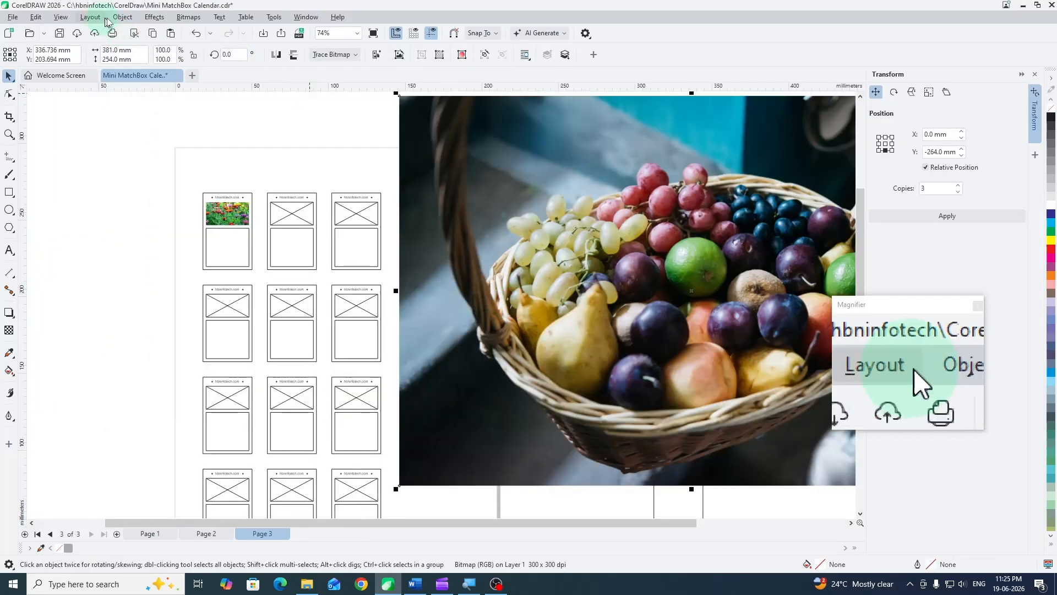
pyautogui.click(122, 17)
pyautogui.moveTo(146, 72)
pyautogui.click(325, 72)
pyautogui.click(291, 212)
# - Scale the dark fruit basket photo down within its PowerClip frame so the whole basket fits the second card
pyautogui.click(81, 104)
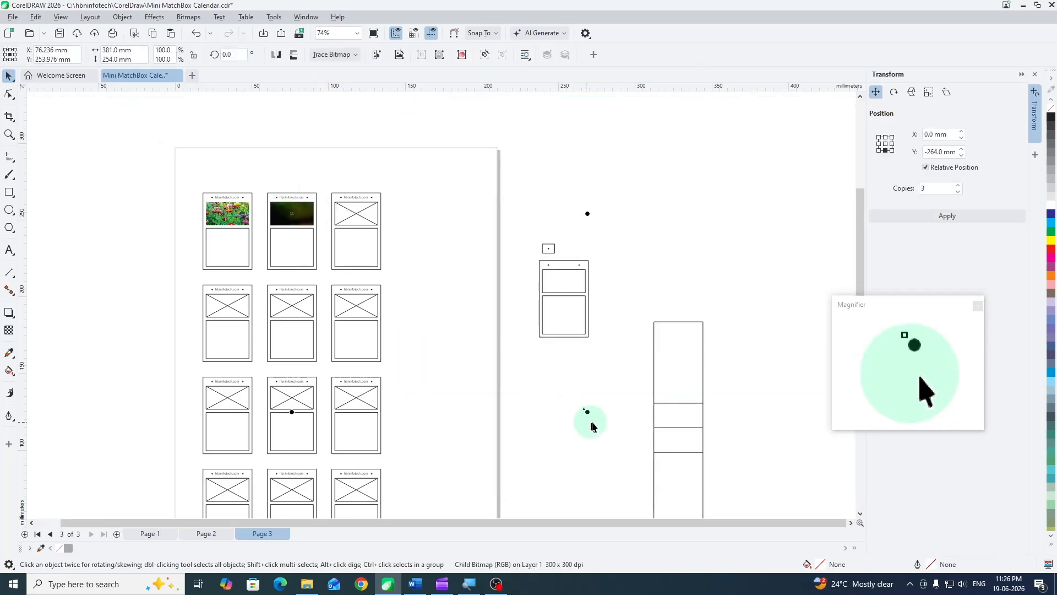
pyautogui.moveTo(587, 412); pyautogui.dragTo(334, 233)
pyautogui.click(413, 249)
# - Bring image 3 from the Pixabay folder onto page 3 and PowerClip it inside the third card's picture frame in the first row
pyautogui.click(312, 582)
pyautogui.moveTo(244, 124); pyautogui.dragTo(729, 291)
pyautogui.click(122, 17)
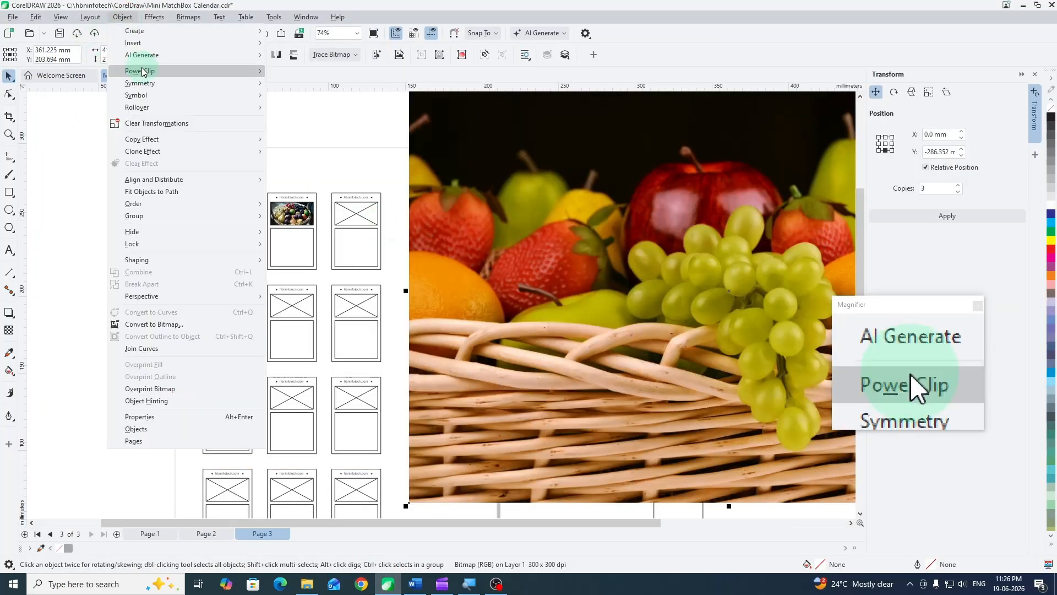
pyautogui.moveTo(147, 72)
pyautogui.click(326, 73)
pyautogui.click(356, 212)
# - Scale the grapes and strawberries photo down within its PowerClip frame on the third card of the first row
pyautogui.click(81, 104)
pyautogui.moveTo(684, 429); pyautogui.dragTo(402, 233)
pyautogui.click(149, 180)
# - Bring image 4 from the Pixabay folder onto page 3 and PowerClip it inside the first card's picture frame in the second row
pyautogui.click(307, 584)
pyautogui.moveTo(301, 143); pyautogui.dragTo(700, 301)
pyautogui.click(121, 17)
pyautogui.moveTo(135, 74)
pyautogui.click(317, 73)
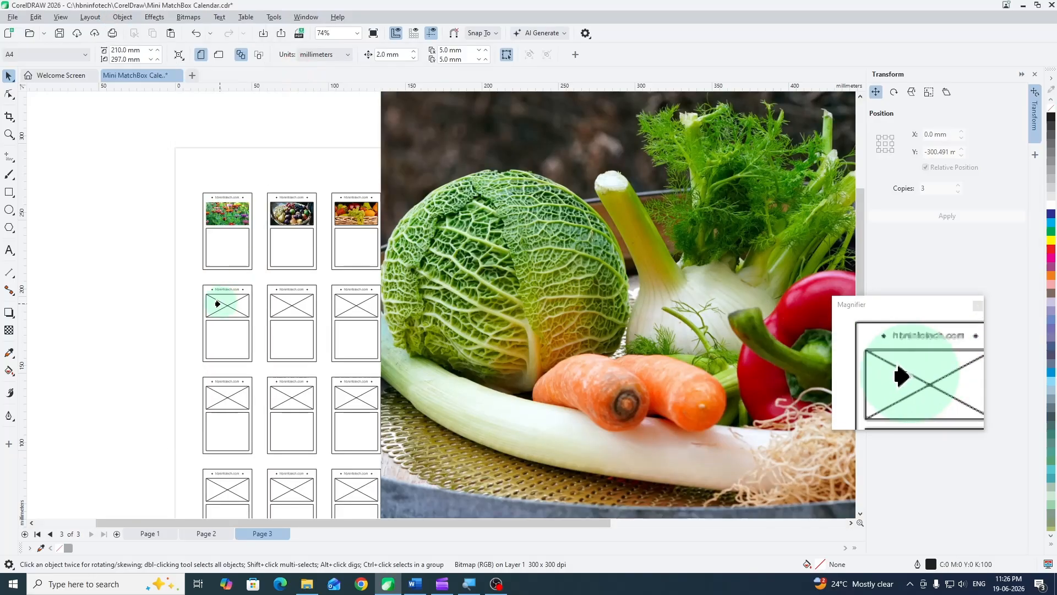
pyautogui.click(217, 302)
# - Scale the cabbage and carrots photo down within its PowerClip frame on the first card of the second row
pyautogui.click(80, 106)
pyautogui.scroll(-3, 362, 280)
pyautogui.moveTo(550, 466); pyautogui.dragTo(196, 245)
pyautogui.scroll(4, 349, 371)
pyautogui.scroll(1, 196, 246)
pyautogui.click(166, 182)
# - Bring image 5 from the Pixabay folder onto page 3 and PowerClip it inside the second card's picture frame in the second row
pyautogui.click(307, 583)
pyautogui.moveTo(364, 136); pyautogui.dragTo(478, 267)
pyautogui.scroll(-3, 410, 292)
pyautogui.moveTo(355, 298); pyautogui.dragTo(515, 337)
pyautogui.scroll(2, 396, 284)
pyautogui.click(122, 18)
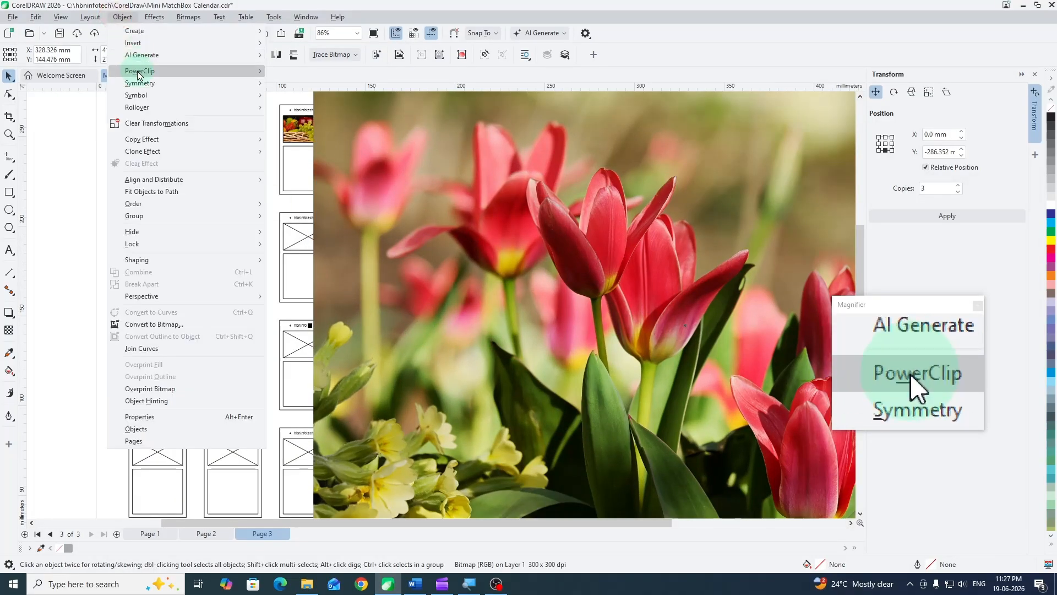
pyautogui.moveTo(138, 74)
pyautogui.click(315, 73)
pyautogui.click(218, 237)
# - Scale the red tulips photo down within its PowerClip frame on the second card of the second row
pyautogui.scroll(-2, 330, 238)
pyautogui.click(81, 104)
pyautogui.scroll(-1, 538, 427)
pyautogui.moveTo(538, 427); pyautogui.dragTo(323, 282)
pyautogui.click(407, 281)
pyautogui.scroll(2, 342, 278)
# - Bring image 6 from the Pixabay folder onto page 3 and PowerClip it inside the third card's picture frame in the second row
pyautogui.click(309, 583)
pyautogui.moveTo(424, 144); pyautogui.dragTo(498, 225)
pyautogui.scroll(-2, 323, 238)
pyautogui.moveTo(241, 261); pyautogui.dragTo(581, 269)
pyautogui.click(123, 17)
pyautogui.moveTo(139, 74)
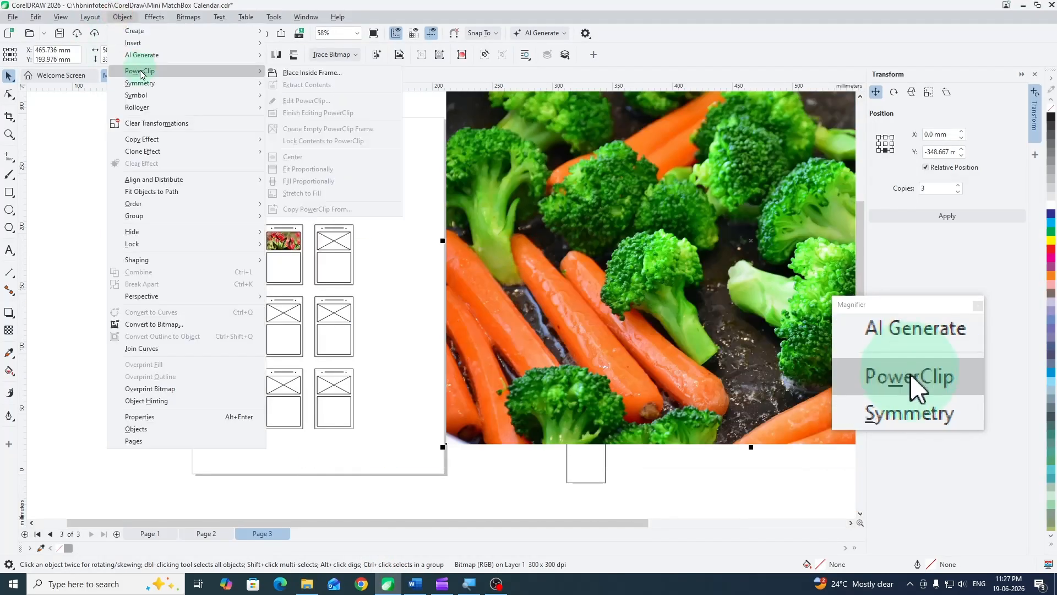
pyautogui.click(315, 72)
pyautogui.click(334, 240)
# - Scale the broccoli and carrots photo within its PowerClip frame to about 34 × 22.6 mm
pyautogui.click(84, 106)
pyautogui.moveTo(643, 447); pyautogui.dragTo(389, 257)
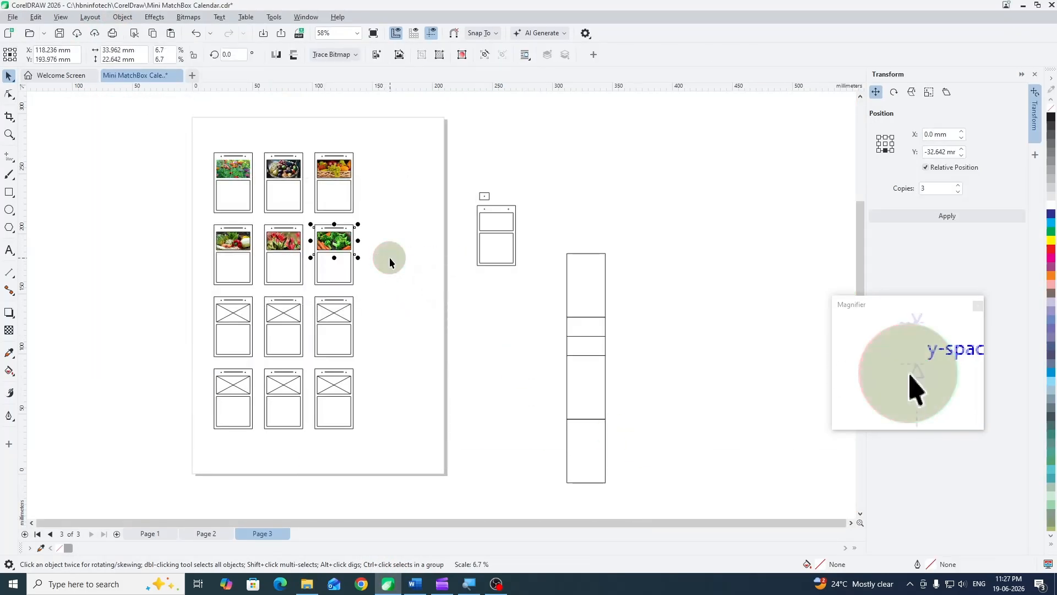
pyautogui.click(389, 257)
# - Bring image 7 from the Pixabay folder onto page 3 and PowerClip it inside the first card's picture frame in the third row
pyautogui.click(308, 582)
pyautogui.moveTo(484, 138); pyautogui.dragTo(461, 306)
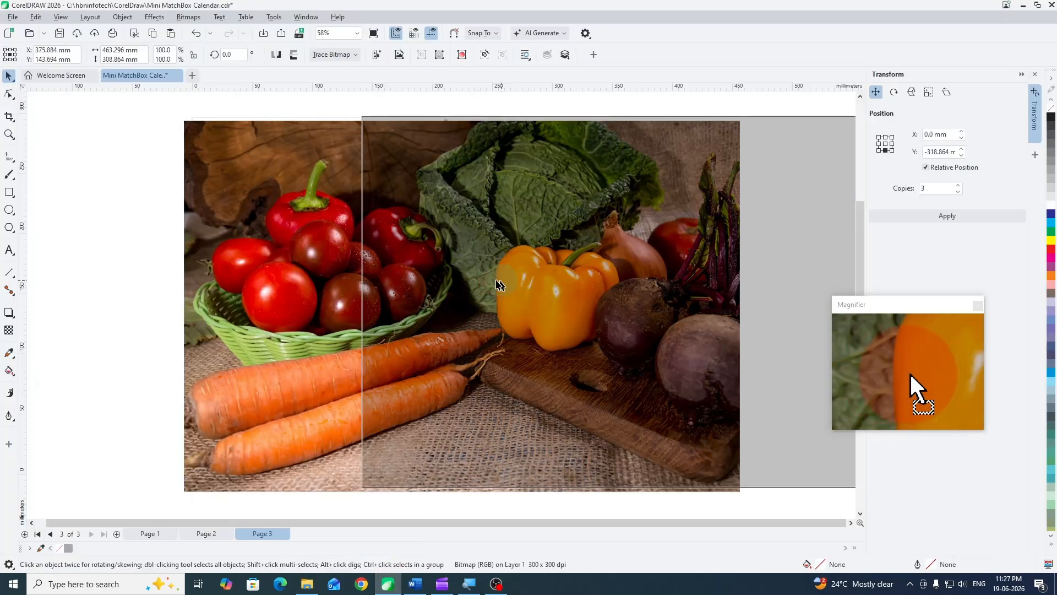
pyautogui.click(122, 18)
pyautogui.moveTo(138, 74)
pyautogui.click(315, 72)
pyautogui.click(233, 312)
# - Scale the tomatoes and carrots photo down within its PowerClip frame on the first card of the third row
pyautogui.click(85, 105)
pyautogui.moveTo(514, 501); pyautogui.dragTo(271, 331)
pyautogui.click(325, 503)
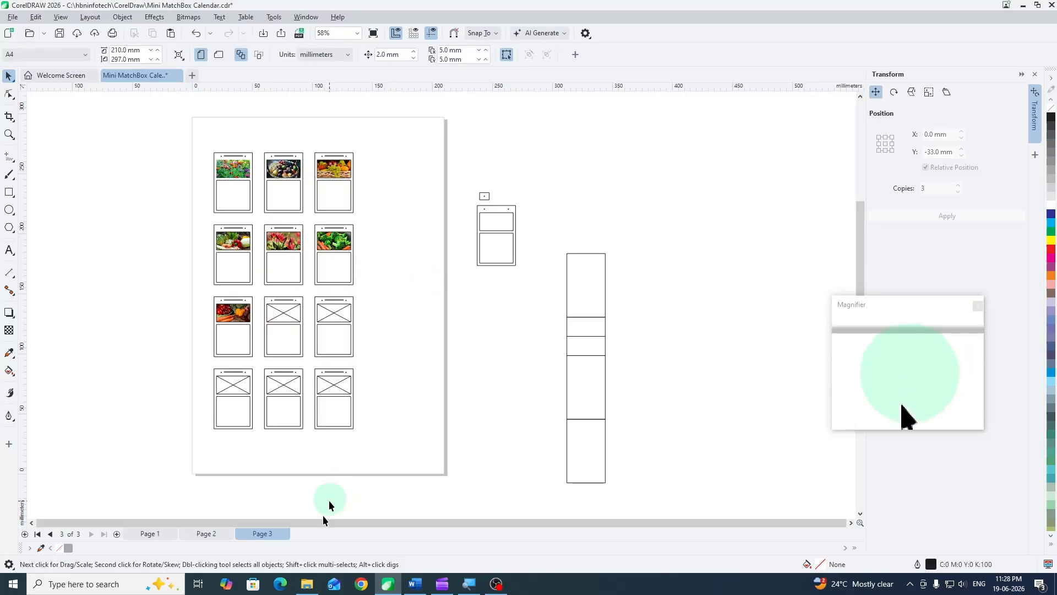
# - Bring image 8 from the Pixabay folder onto page 3 and PowerClip it inside the second card's picture frame in the third row
pyautogui.click(308, 582)
pyautogui.moveTo(542, 137); pyautogui.dragTo(496, 279)
pyautogui.click(123, 18)
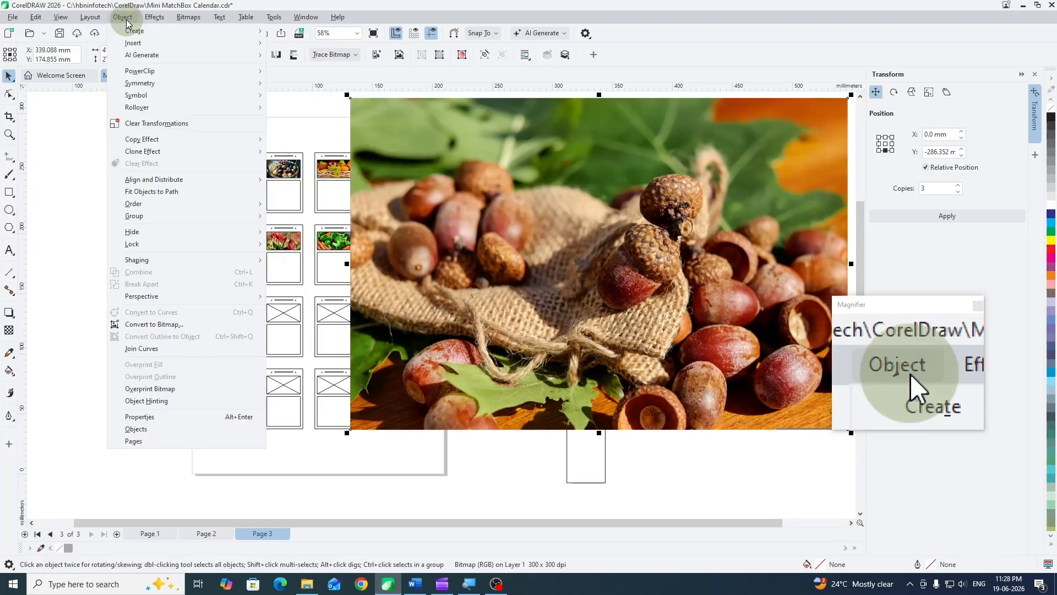
pyautogui.moveTo(138, 73)
pyautogui.click(315, 72)
pyautogui.click(284, 312)
# - Scale the burlap and acorns photo down within its PowerClip frame on the second card of the third row
pyautogui.click(85, 106)
pyautogui.moveTo(532, 480); pyautogui.dragTo(326, 331)
pyautogui.scroll(3, 326, 330)
pyautogui.scroll(-3, 355, 313)
pyautogui.click(299, 433)
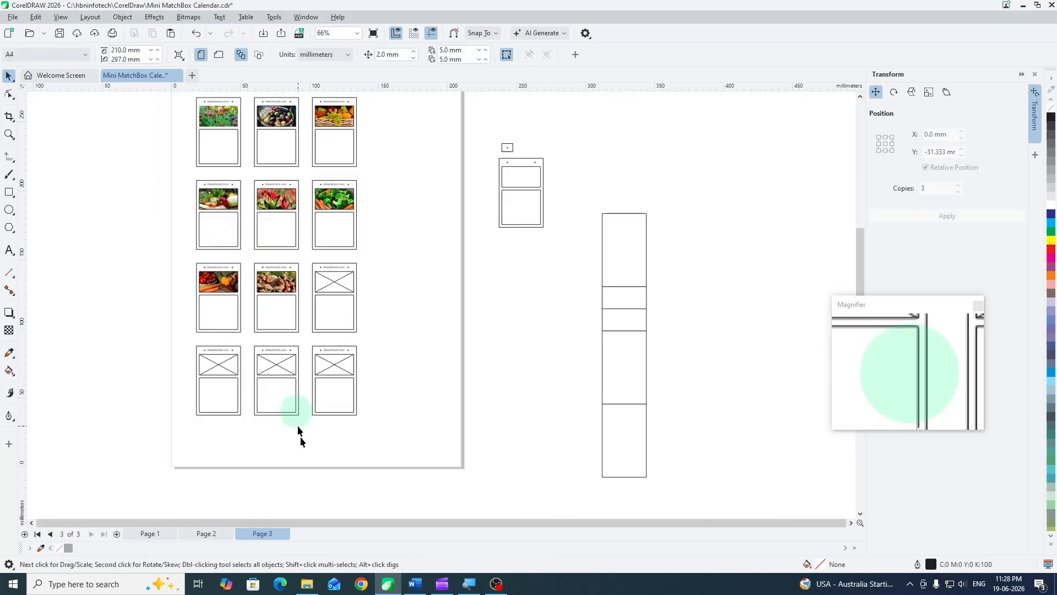
# - Bring image 9 from the Pixabay folder onto page 3 and PowerClip it inside the third card's picture frame in the third row
pyautogui.click(307, 582)
pyautogui.moveTo(604, 142); pyautogui.dragTo(533, 261)
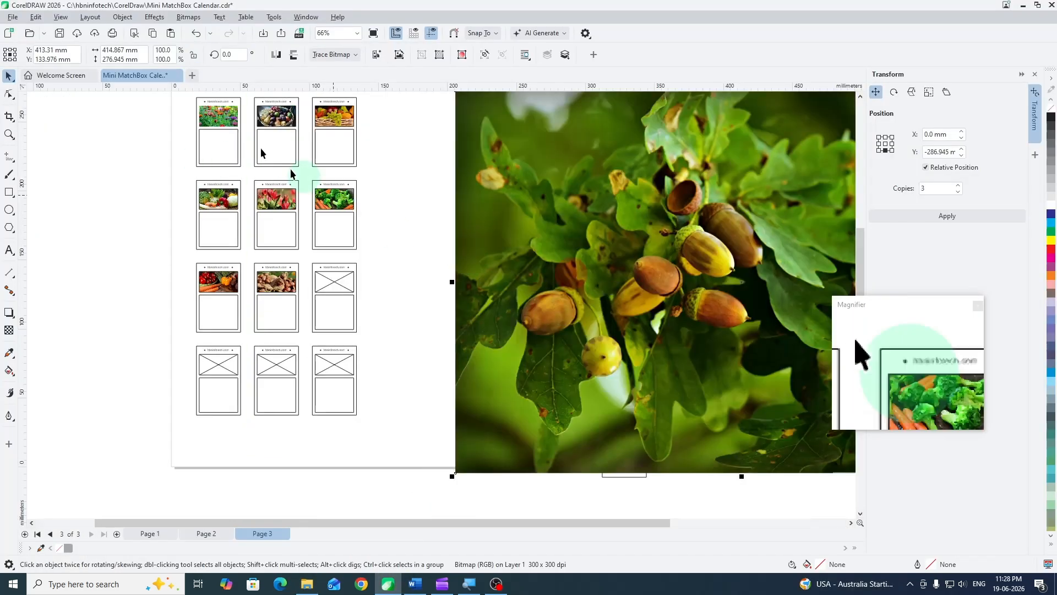
pyautogui.click(123, 17)
pyautogui.moveTo(138, 74)
pyautogui.click(315, 72)
pyautogui.click(335, 282)
# - Scale the green oak leaves and acorns photo down within its PowerClip frame on the third card of the third row
pyautogui.click(51, 104)
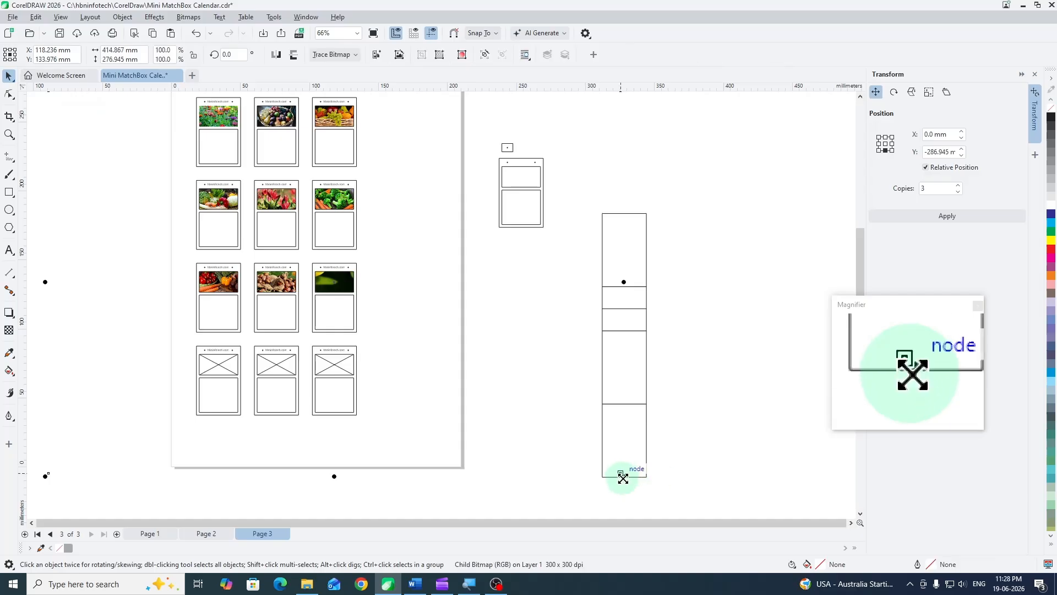
pyautogui.moveTo(622, 478); pyautogui.dragTo(379, 303)
pyautogui.click(421, 354)
# - Bring image 10 from the Pixabay folder onto page 3 and PowerClip it inside the first card's picture frame in the fourth row
pyautogui.click(308, 582)
pyautogui.moveTo(664, 134); pyautogui.dragTo(610, 242)
pyautogui.click(123, 17)
pyautogui.moveTo(140, 71)
pyautogui.click(294, 73)
pyautogui.click(212, 358)
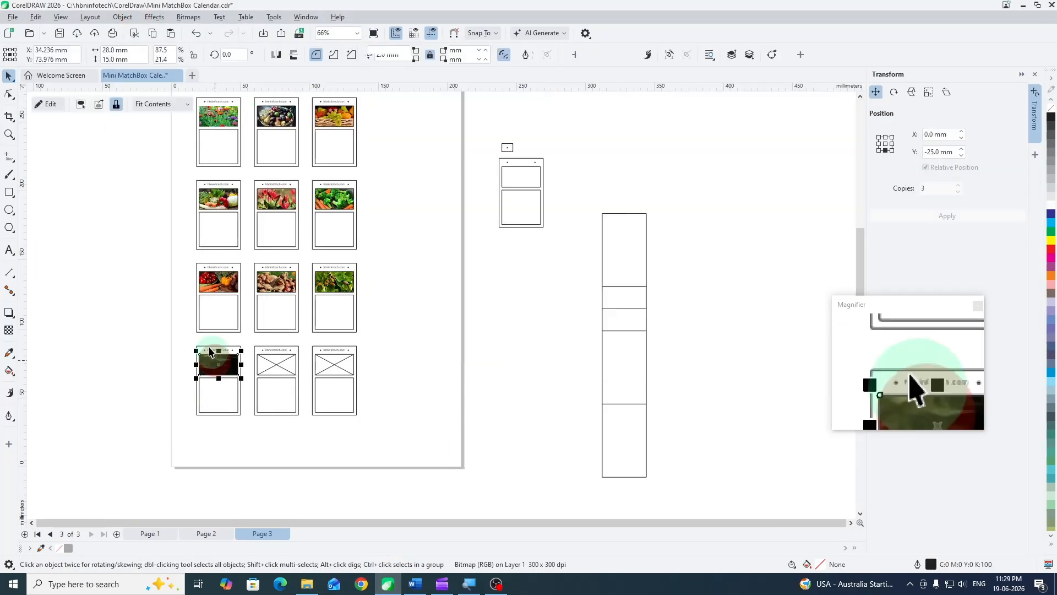
# - Scale the pineapples photo down within its PowerClip frame on the first card of the fourth row
pyautogui.click(50, 104)
pyautogui.scroll(-1, 459, 372)
pyautogui.moveTo(465, 492); pyautogui.dragTo(299, 366)
pyautogui.scroll(2, 297, 380)
pyautogui.keyDown('ctrl'); pyautogui.click(556, 315); pyautogui.keyUp('ctrl')
# - Bring image 11 from the Pixabay folder onto page 3 and PowerClip it inside the second card's picture frame in the fourth row
pyautogui.click(309, 583)
pyautogui.moveTo(725, 135); pyautogui.dragTo(669, 284)
pyautogui.click(122, 17)
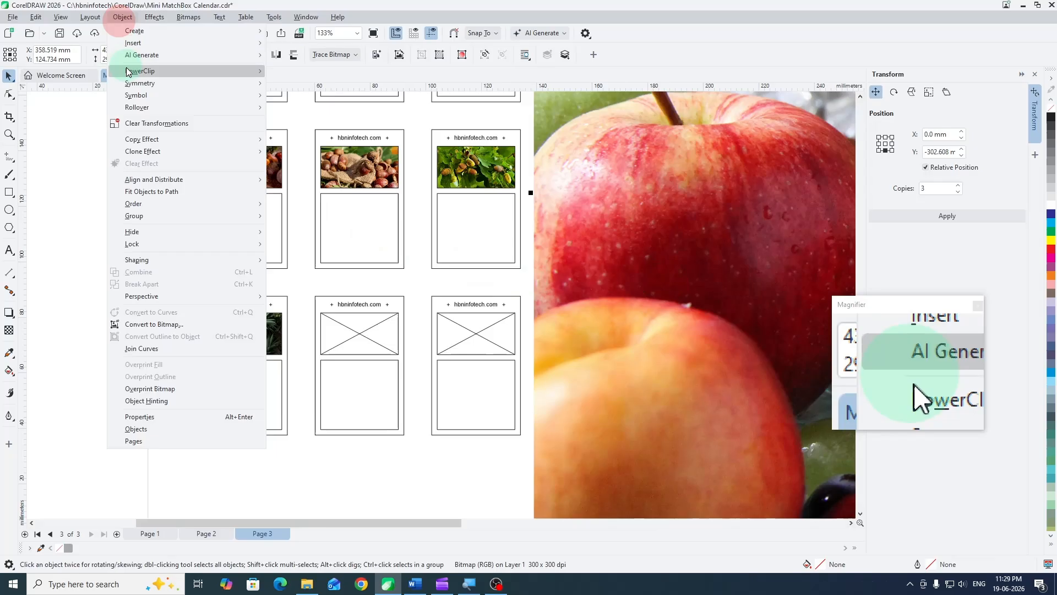
pyautogui.moveTo(133, 71)
pyautogui.click(318, 71)
pyautogui.click(361, 325)
# - Scale the apples and mixed fruit photo down within its PowerClip frame on the second card of the fourth row
pyautogui.click(80, 105)
pyautogui.moveTo(573, 446); pyautogui.dragTo(336, 295)
pyautogui.scroll(3, 365, 305)
pyautogui.click(527, 295)
# - Bring image 12 from the Pixabay folder onto page 3 and PowerClip it inside the third card's picture frame in the fourth row
pyautogui.click(307, 584)
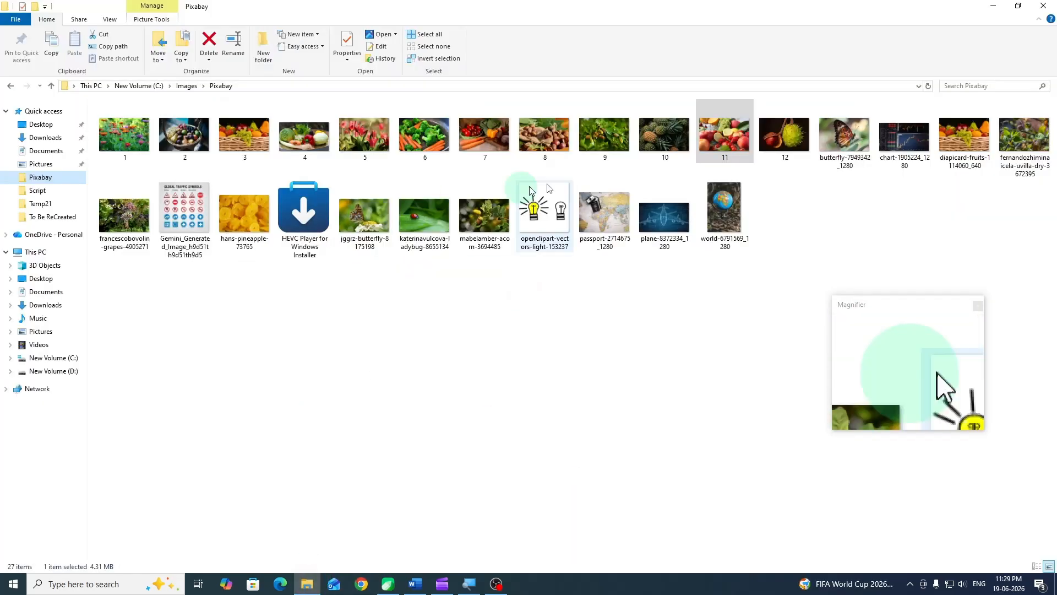
pyautogui.moveTo(783, 134); pyautogui.dragTo(619, 230)
pyautogui.scroll(-6, 281, 235)
pyautogui.moveTo(282, 236); pyautogui.dragTo(502, 262)
pyautogui.scroll(3, 300, 223)
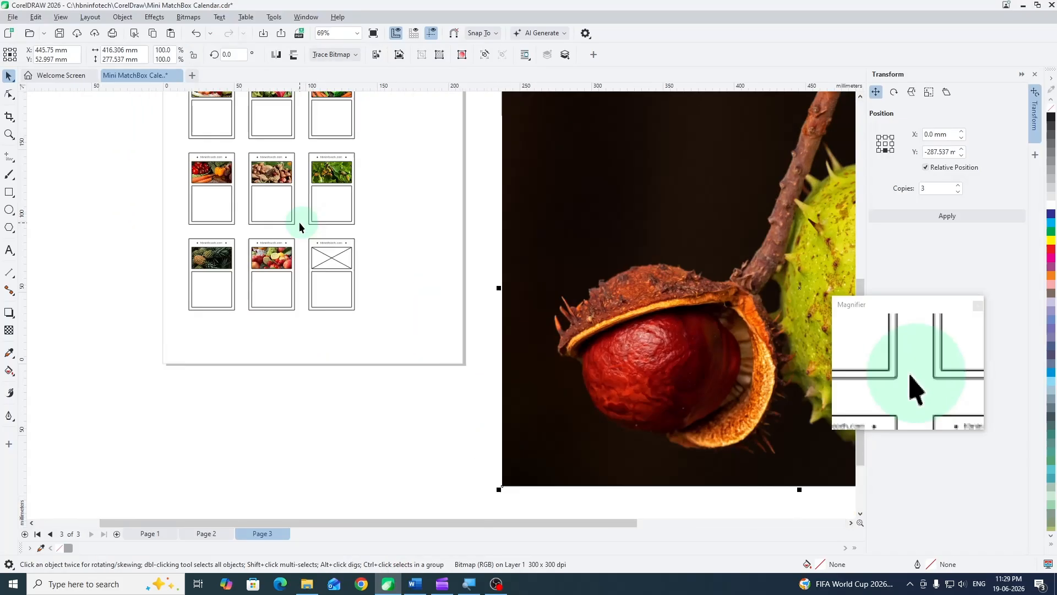
pyautogui.click(122, 17)
pyautogui.moveTo(144, 71)
pyautogui.click(305, 72)
pyautogui.click(331, 258)
# - Scale the chestnut photo down within its PowerClip frame on the third card of the fourth row
pyautogui.click(81, 105)
pyautogui.moveTo(632, 459); pyautogui.dragTo(349, 274)
pyautogui.scroll(3, 363, 273)
pyautogui.click(399, 258)
pyautogui.scroll(-4, 399, 257)
pyautogui.moveTo(478, 204); pyautogui.dragTo(460, 253)
pyautogui.scroll(2, 391, 307)
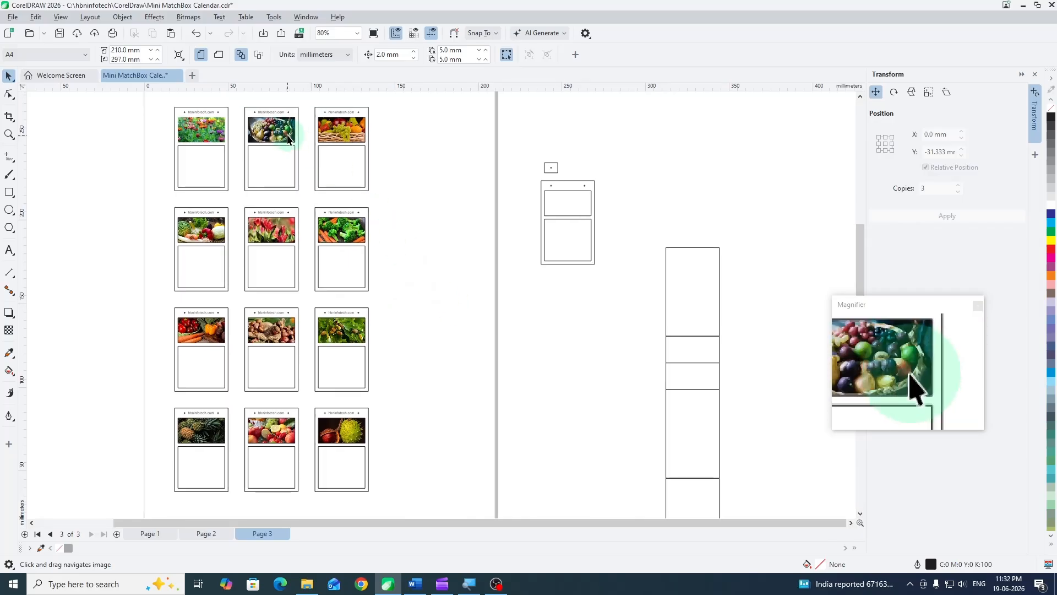
# - Remove the outlines from the remaining outlined picture frames in the first and second rows of cards
pyautogui.click(289, 135)
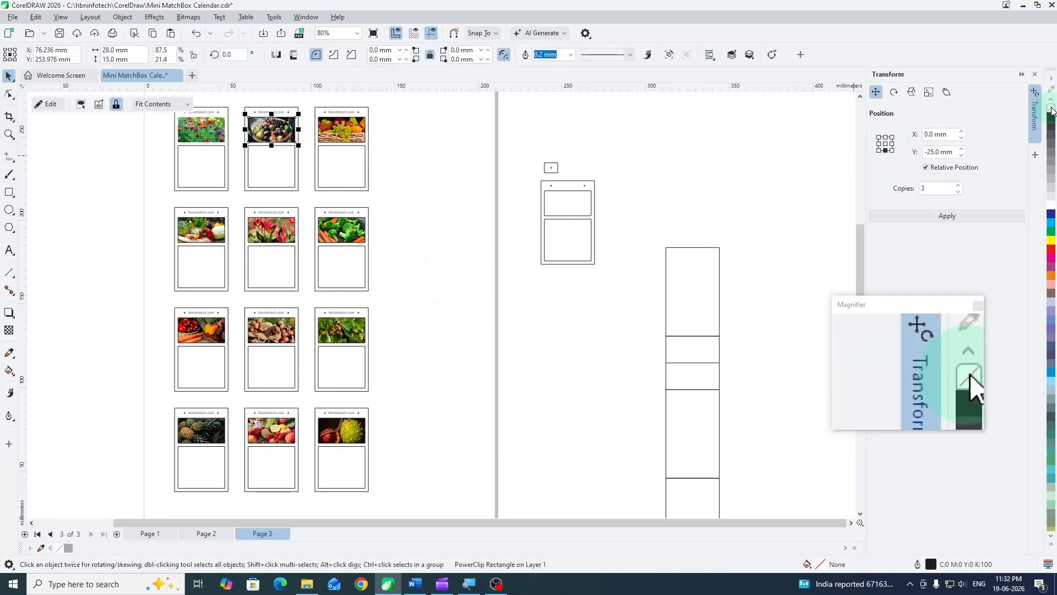
pyautogui.click(342, 129)
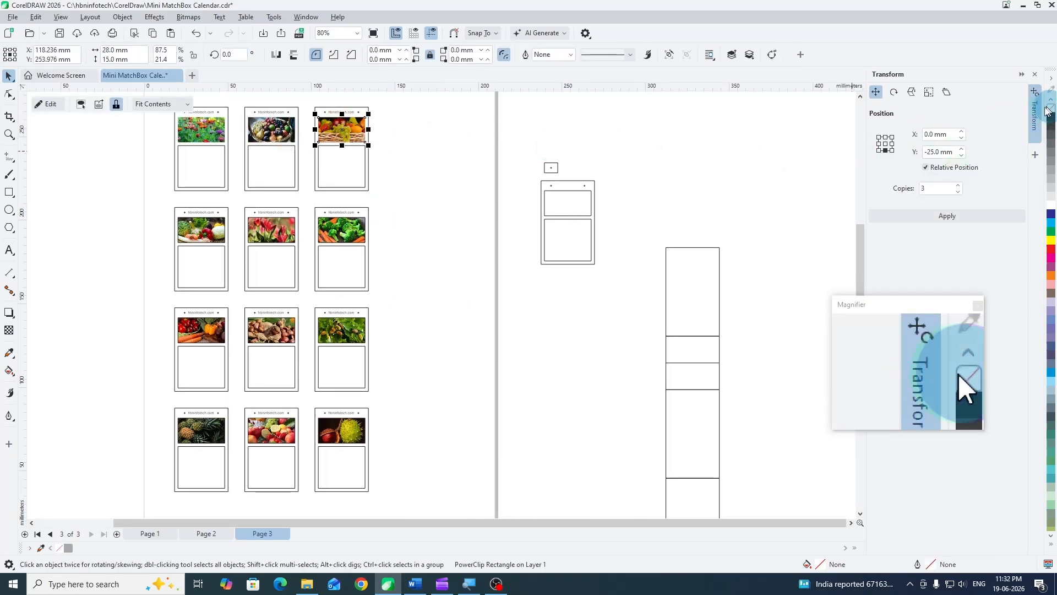
pyautogui.click(201, 229)
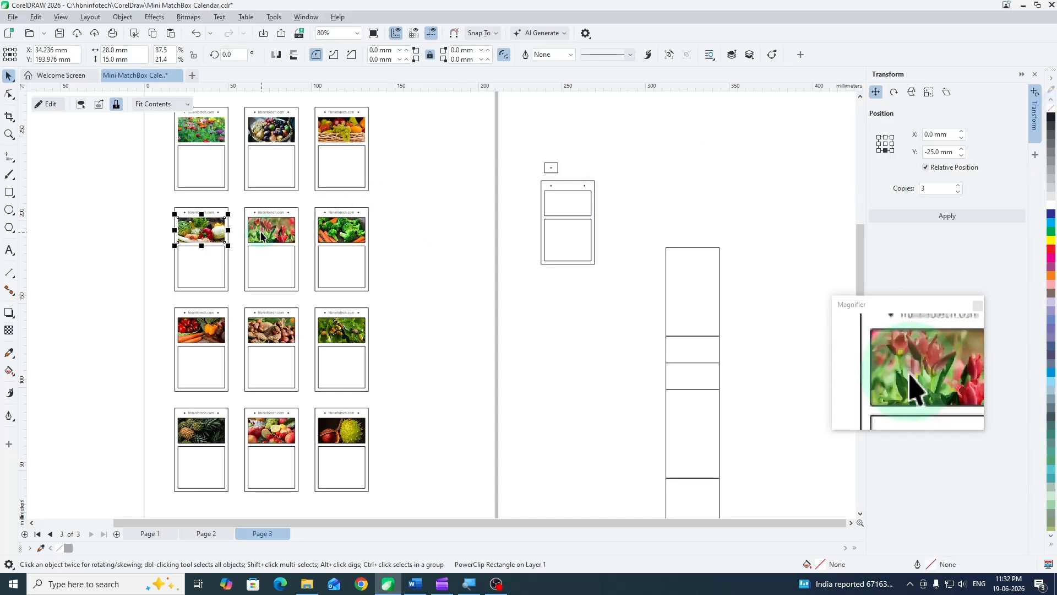
pyautogui.click(271, 230)
pyautogui.click(344, 227)
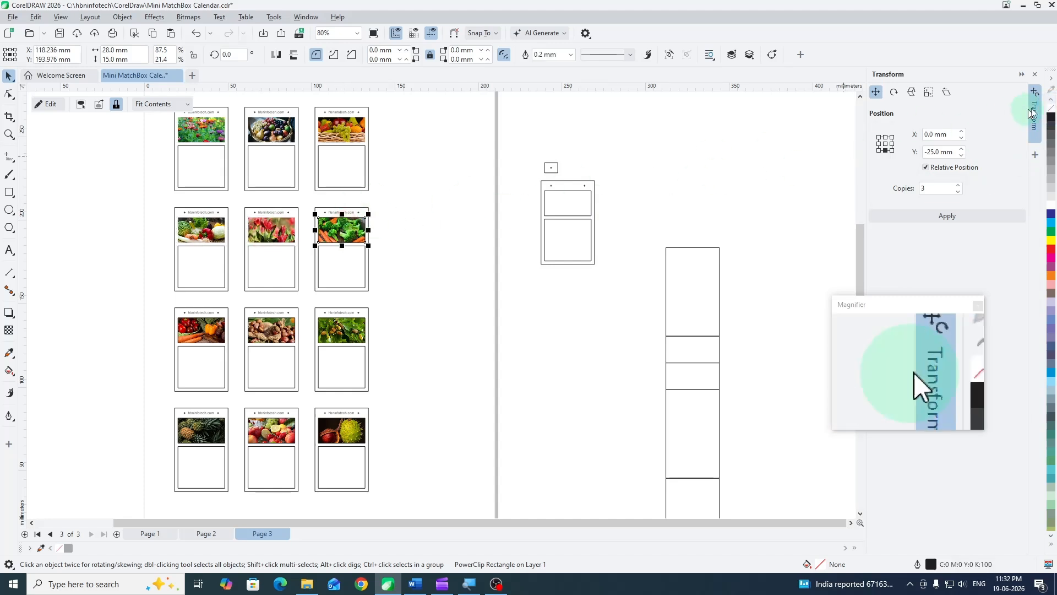
pyautogui.rightClick(1051, 108)
# - Remove the outlines from the three picture frames in the third row of cards
pyautogui.click(209, 328)
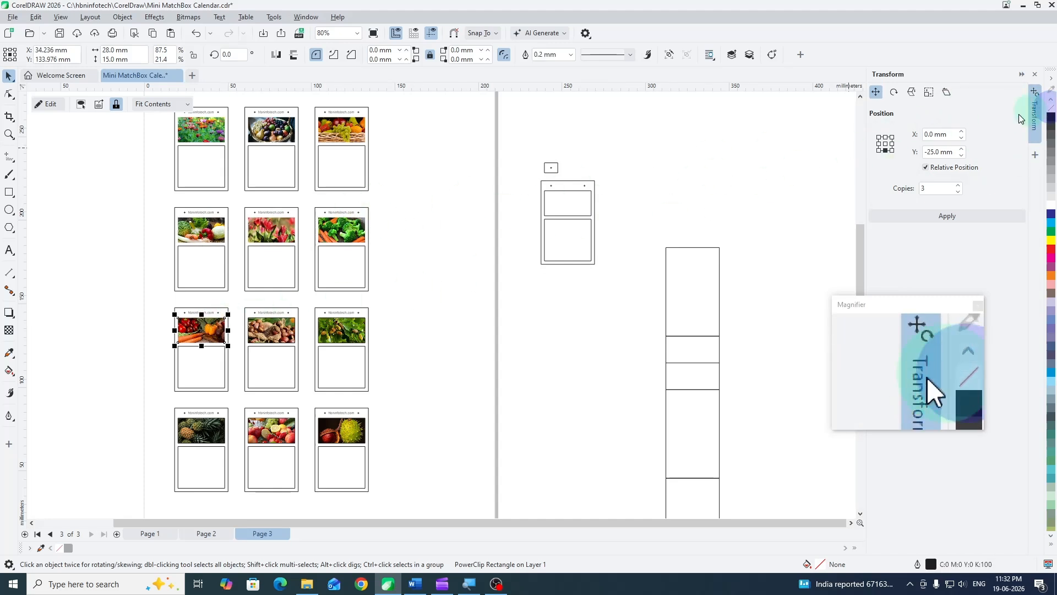
pyautogui.rightClick(1052, 108)
pyautogui.click(272, 329)
pyautogui.rightClick(1051, 109)
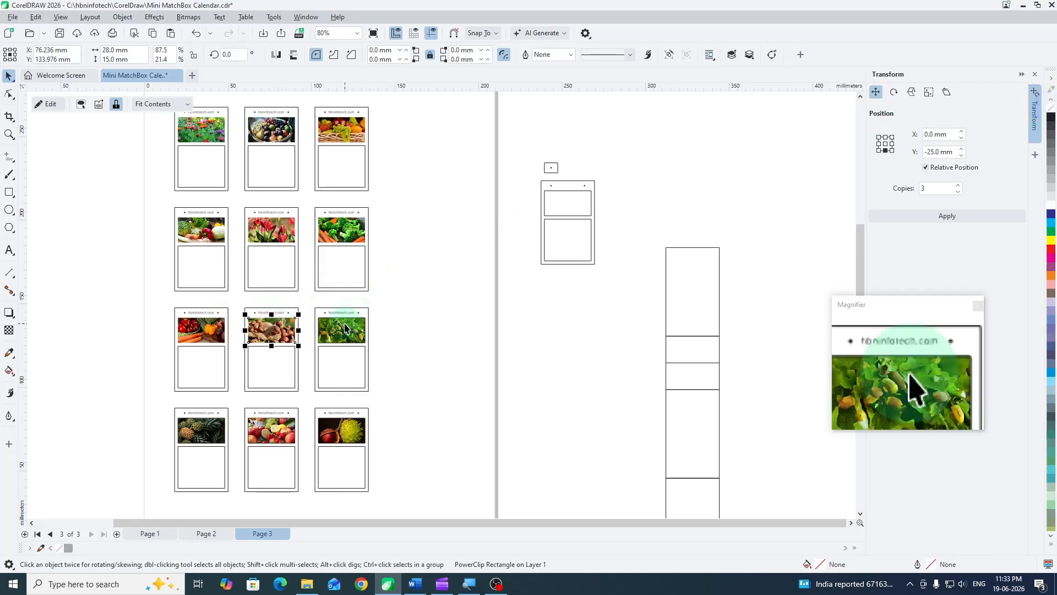
pyautogui.click(341, 330)
pyautogui.rightClick(1052, 109)
# - Remove the outlines from the three picture frames in the fourth row of cards and deselect everything
pyautogui.click(200, 431)
pyautogui.rightClick(1051, 109)
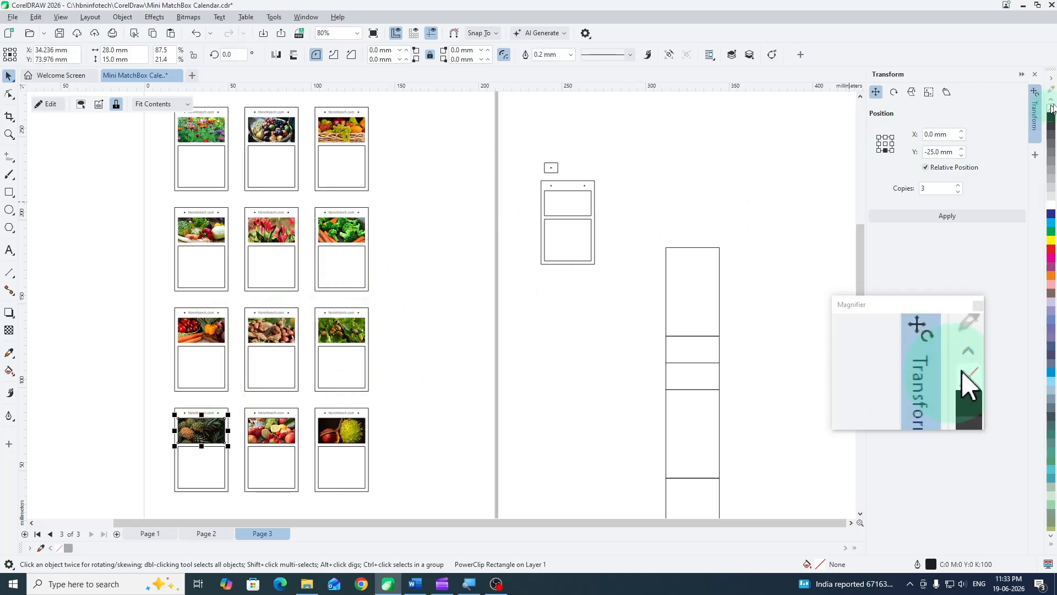
pyautogui.click(272, 428)
pyautogui.rightClick(1052, 109)
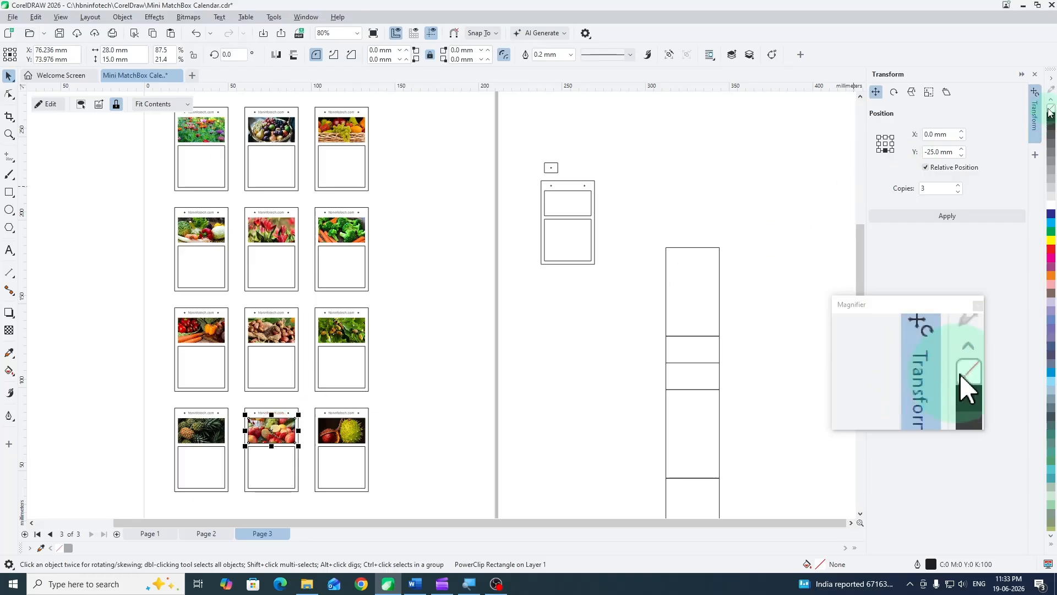
pyautogui.click(341, 429)
pyautogui.rightClick(1051, 109)
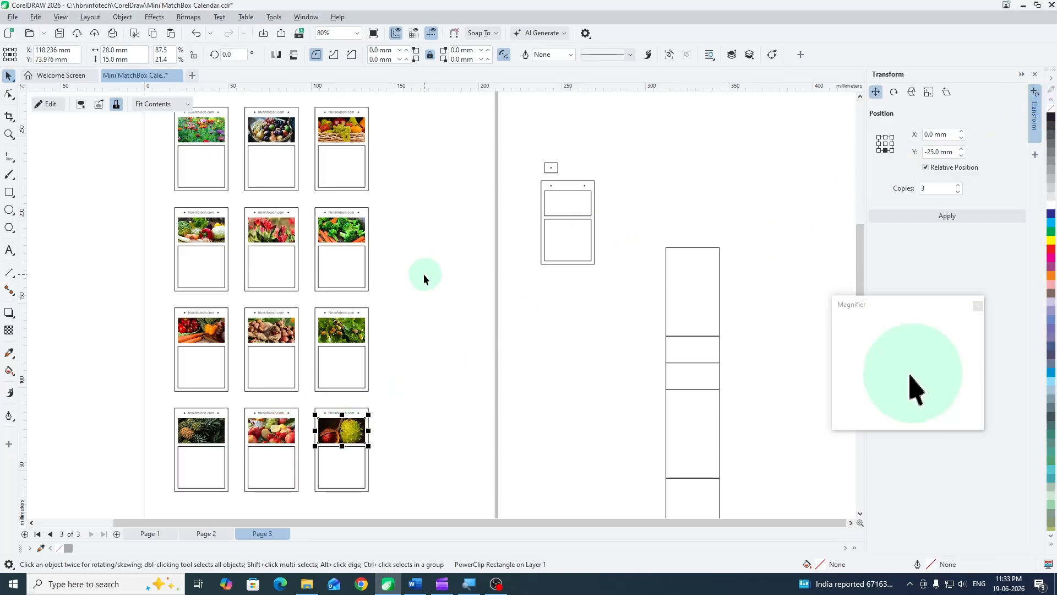
pyautogui.click(424, 273)
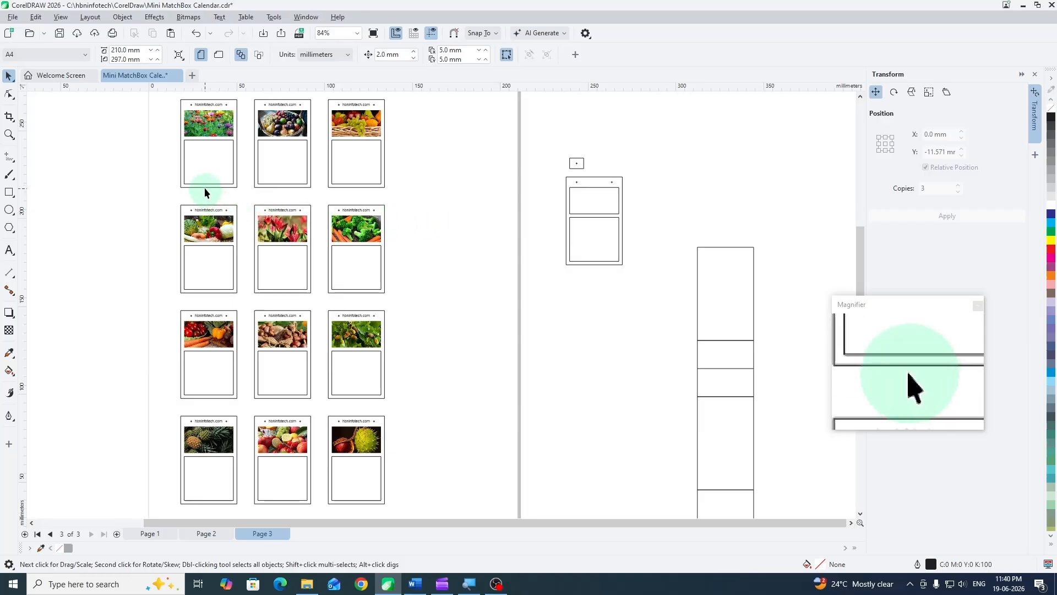
# - Examine the font sizes of the January title and the Sunday weekday letter in the finished calendar on page 2
pyautogui.click(206, 534)
pyautogui.scroll(5, 224, 139)
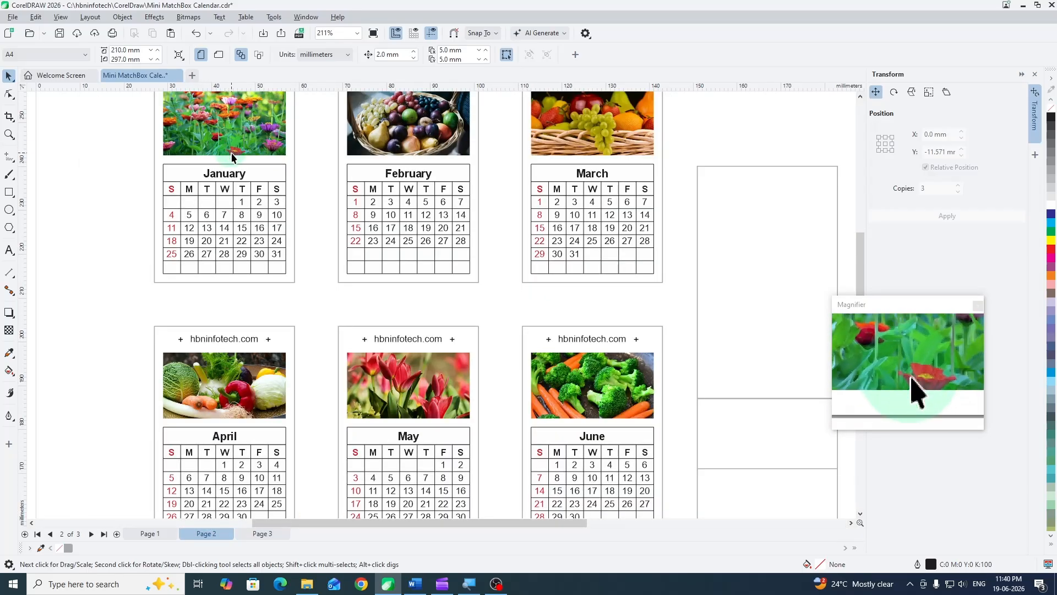
pyautogui.keyDown('ctrl'); pyautogui.click(235, 175); pyautogui.keyUp('ctrl')
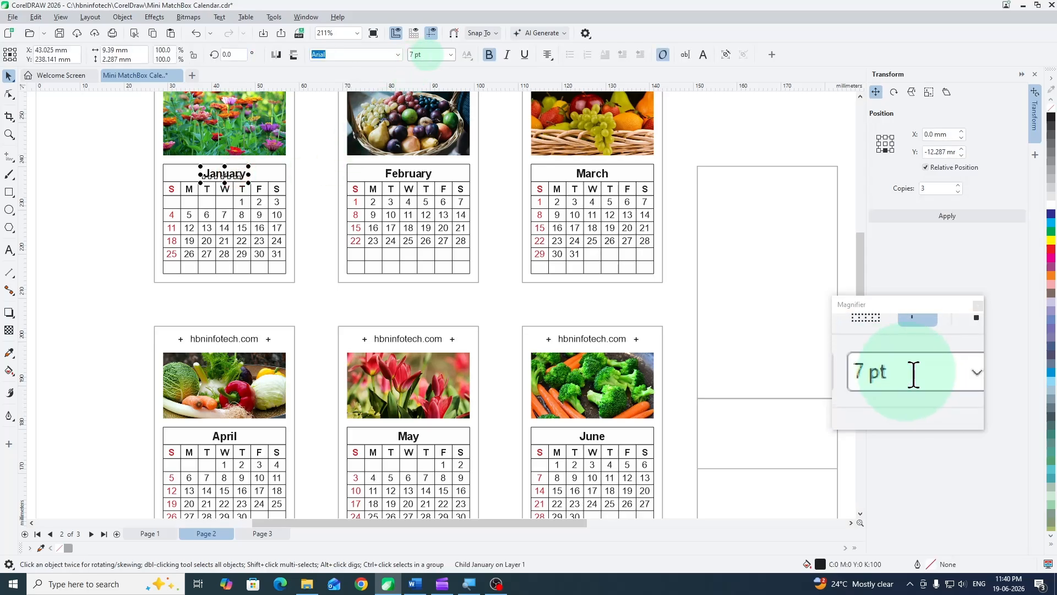
pyautogui.keyDown('ctrl'); pyautogui.click(173, 190); pyautogui.keyUp('ctrl')
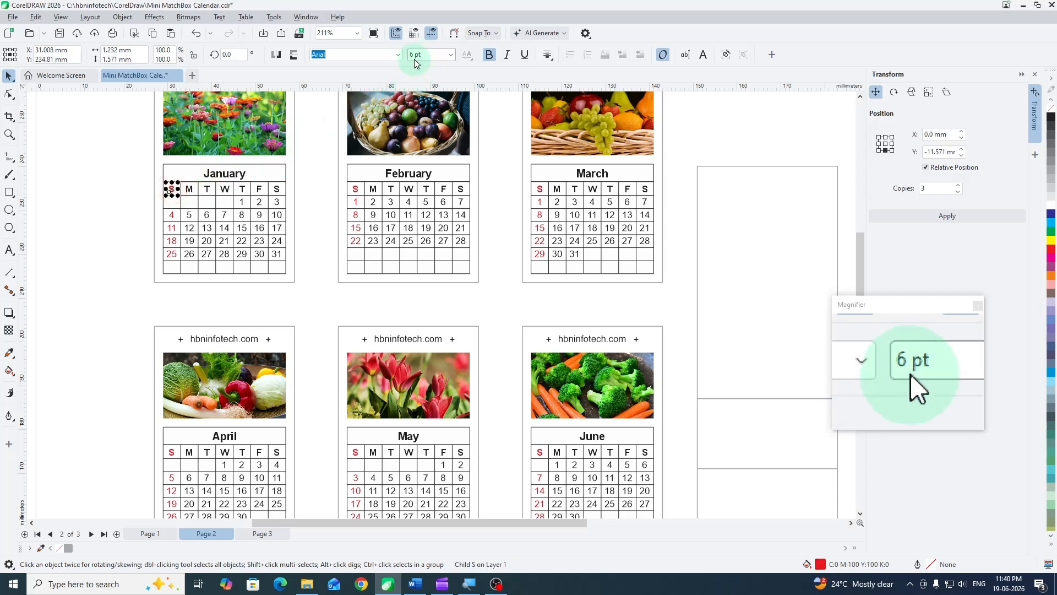
pyautogui.click(315, 185)
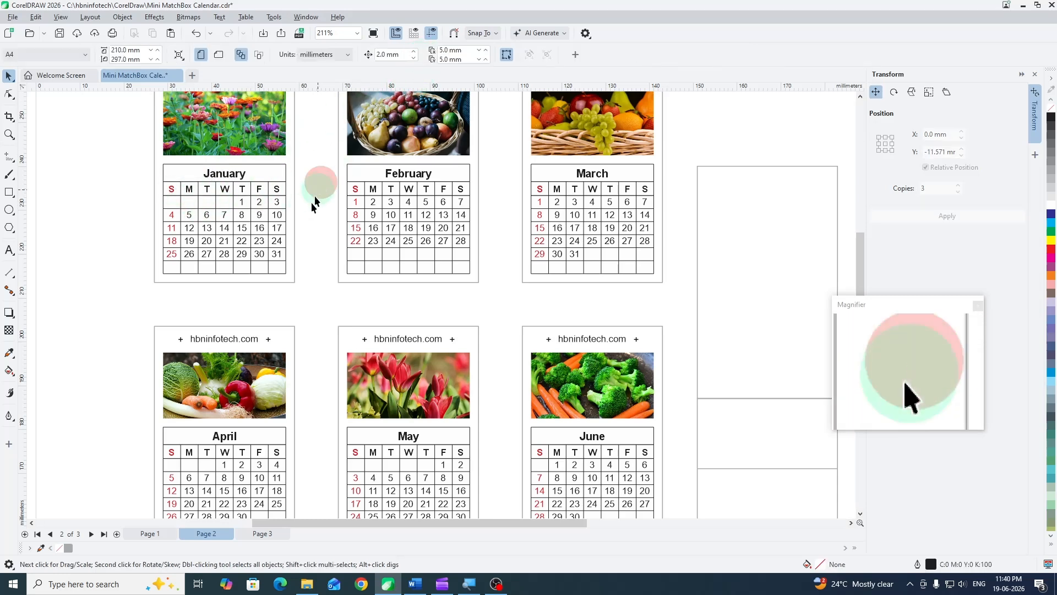
# - Run the CalendarWizard macro Wizard.CreateCalendar on the first card's lower rectangle on page 3, placing the calendar inside that rectangle
pyautogui.click(261, 533)
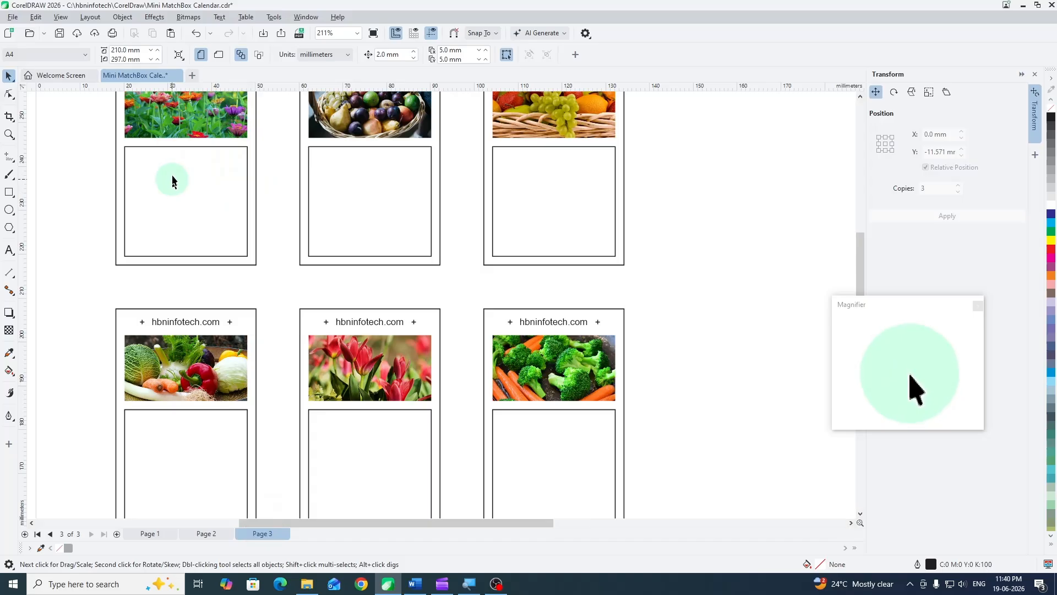
pyautogui.click(141, 157)
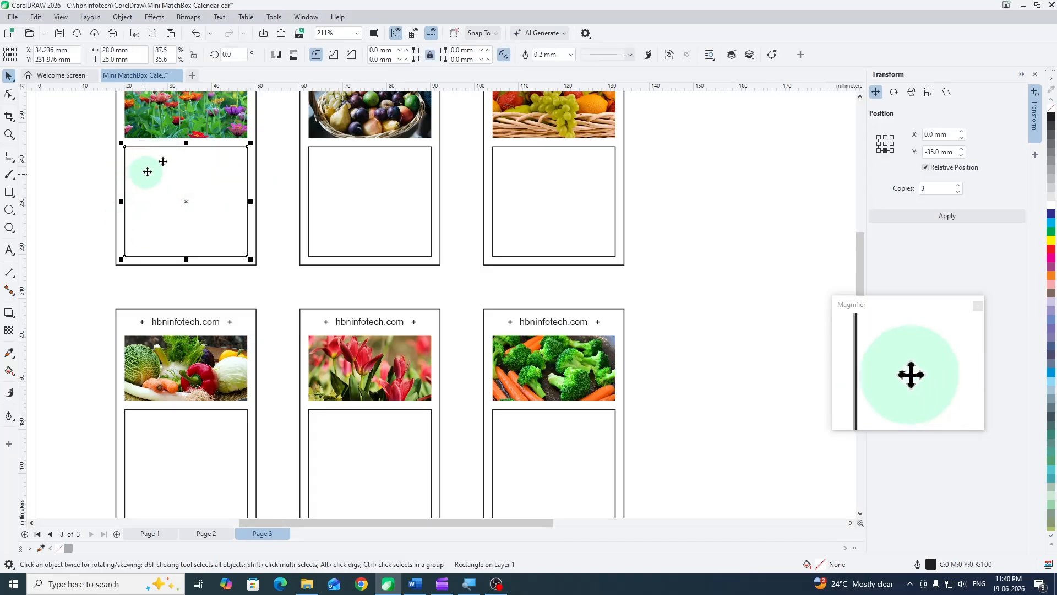
pyautogui.click(279, 20)
pyautogui.moveTo(293, 76)
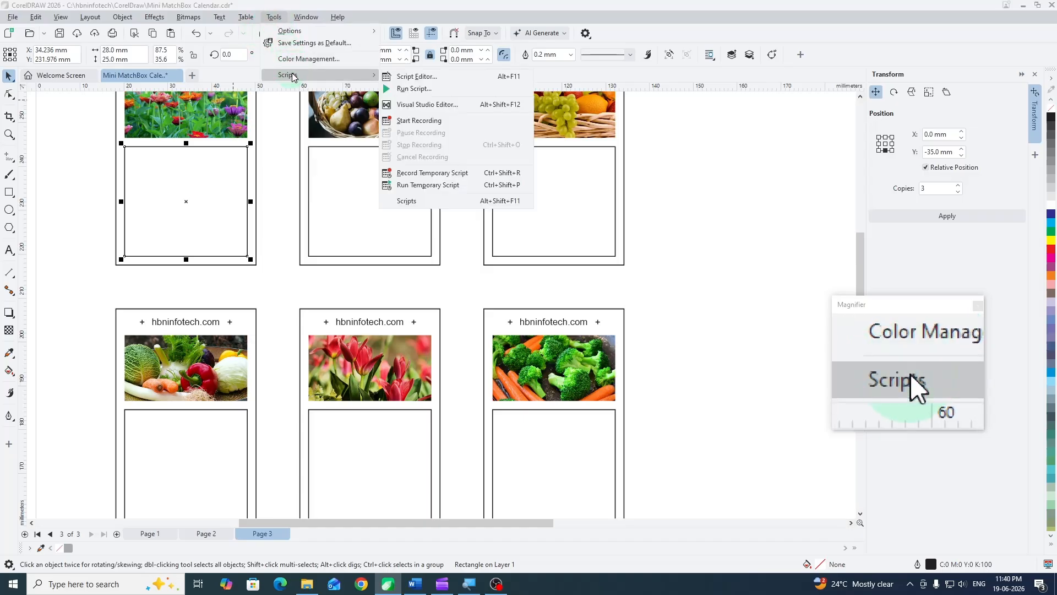
pyautogui.click(419, 90)
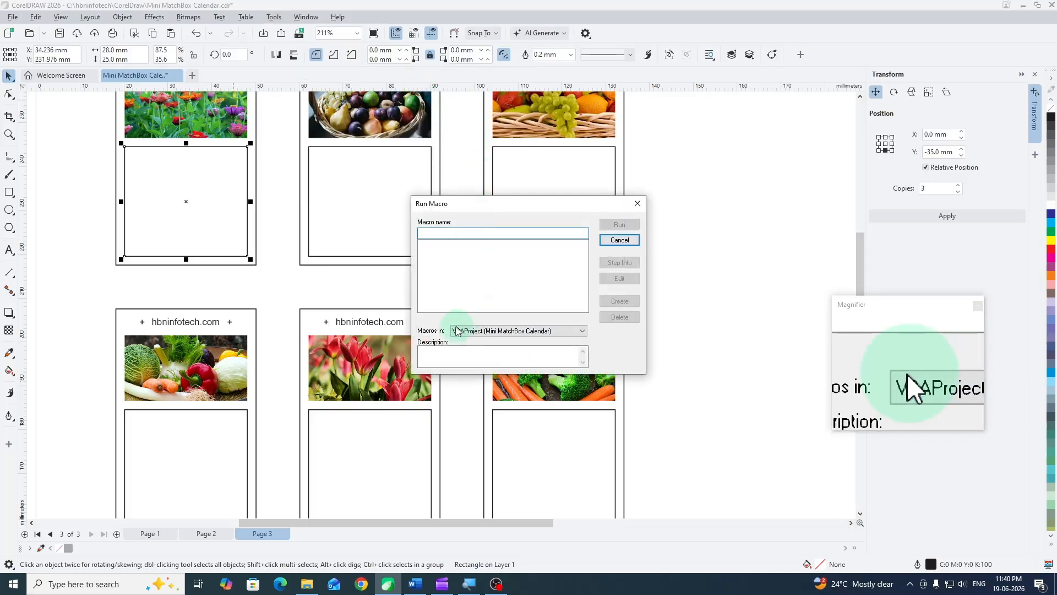
pyautogui.click(456, 330)
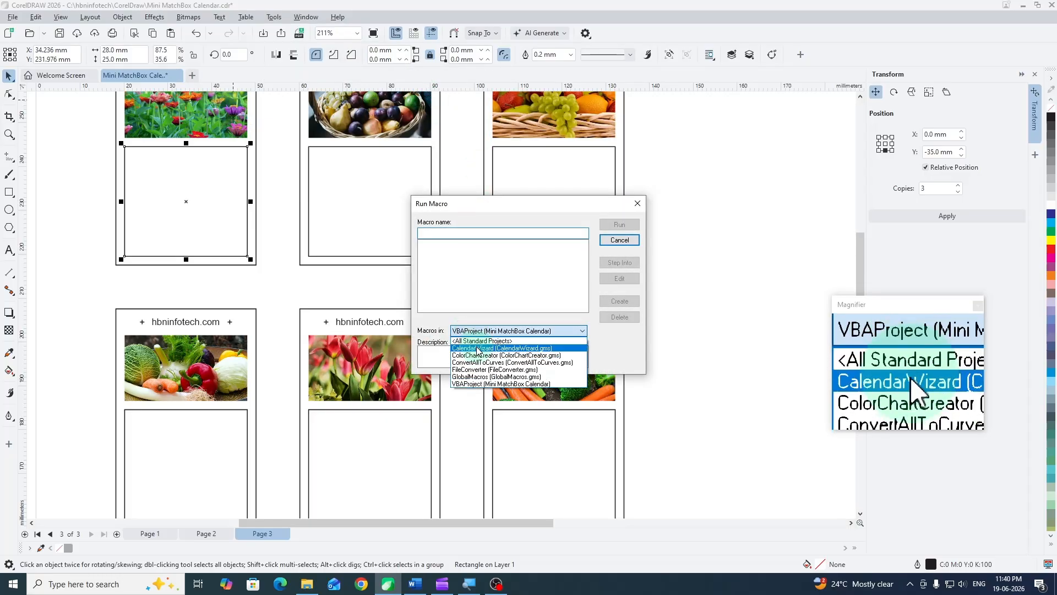
pyautogui.click(477, 348)
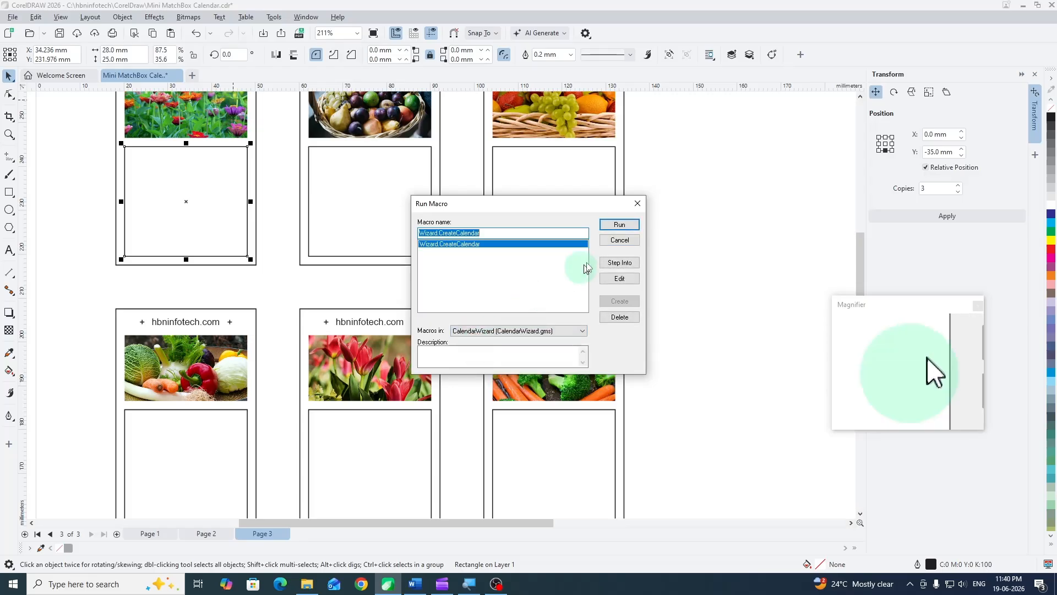
pyautogui.click(620, 225)
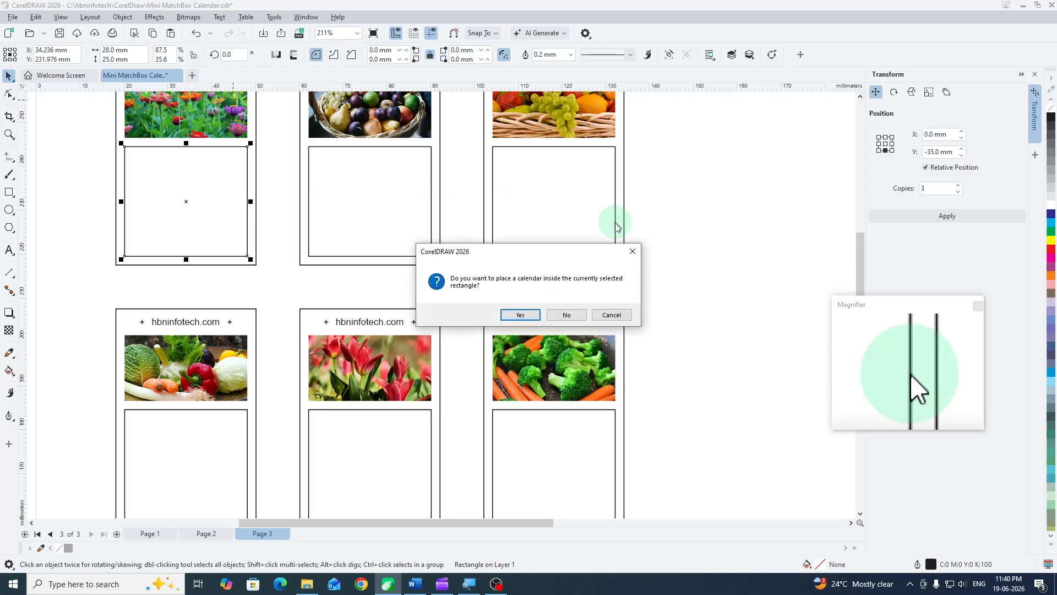
pyautogui.click(521, 315)
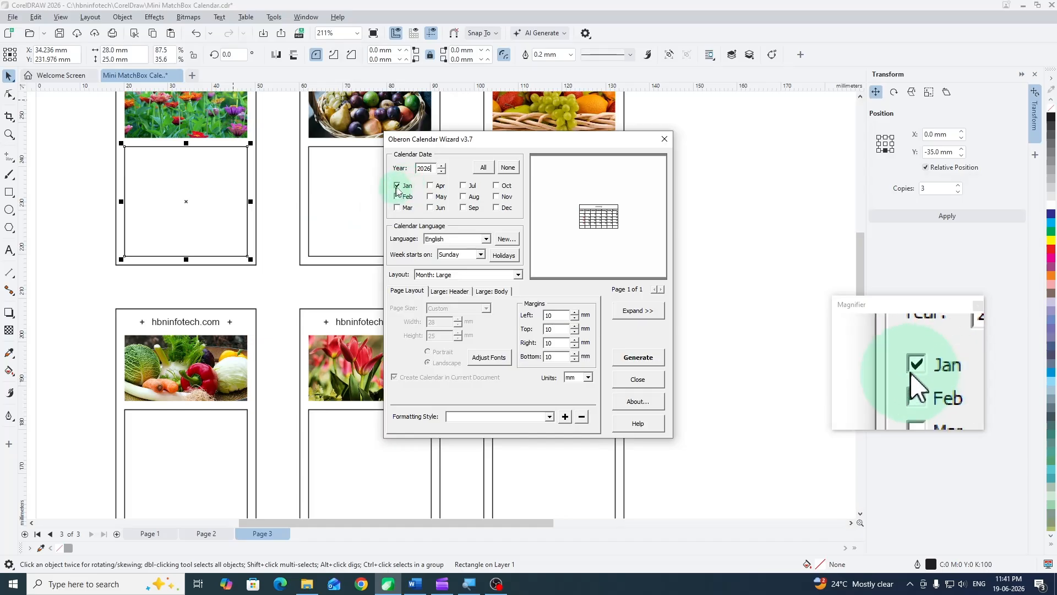
# - Choose the Month: Large layout and set the left, top, right and bottom calendar margins to 0 mm
pyautogui.click(440, 275)
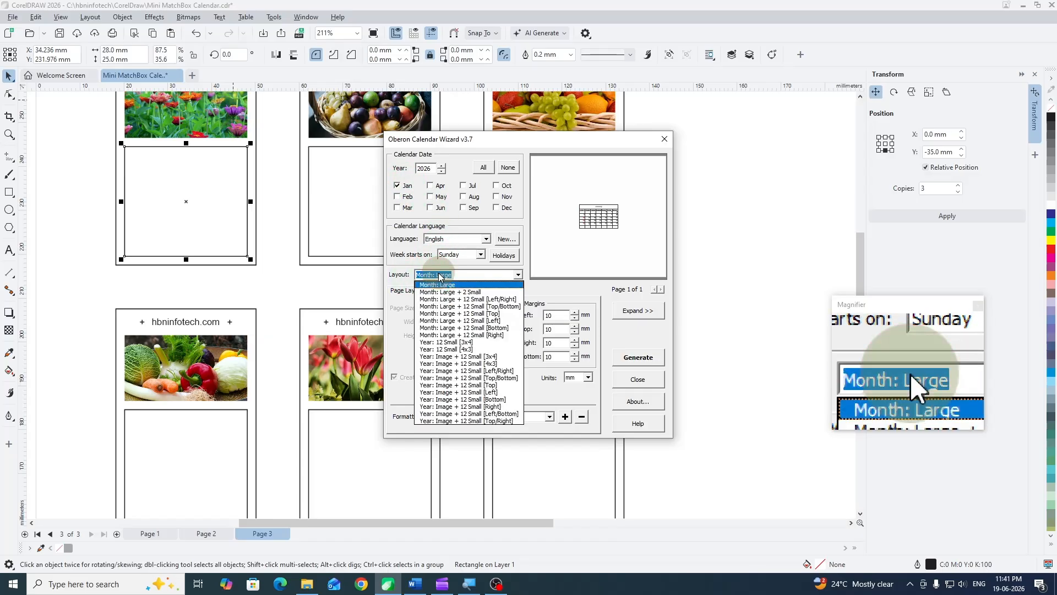
pyautogui.click(456, 285)
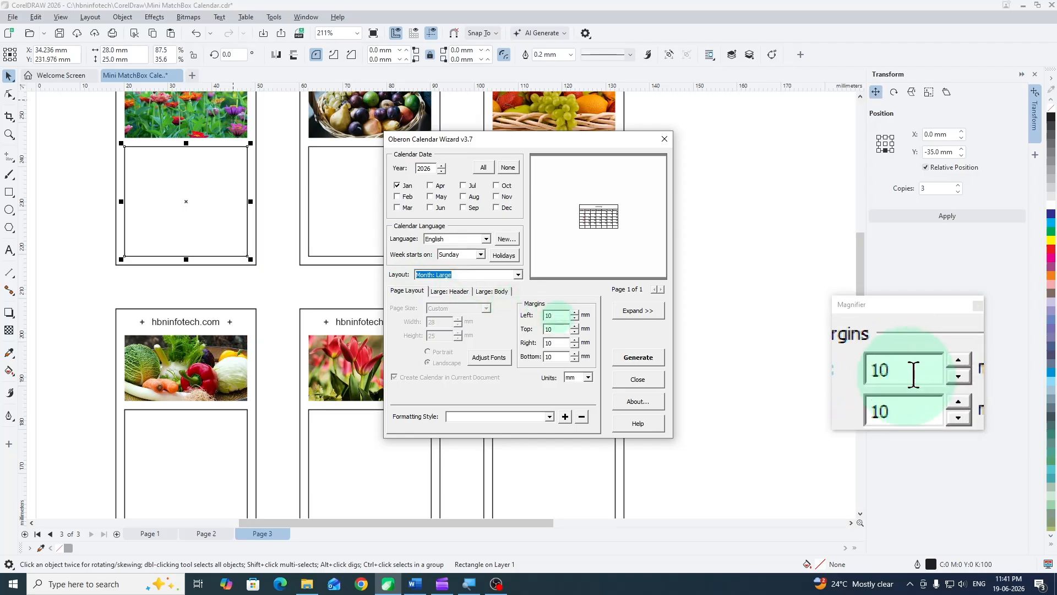
pyautogui.moveTo(554, 317); pyautogui.dragTo(522, 354)
pyautogui.write('0000')
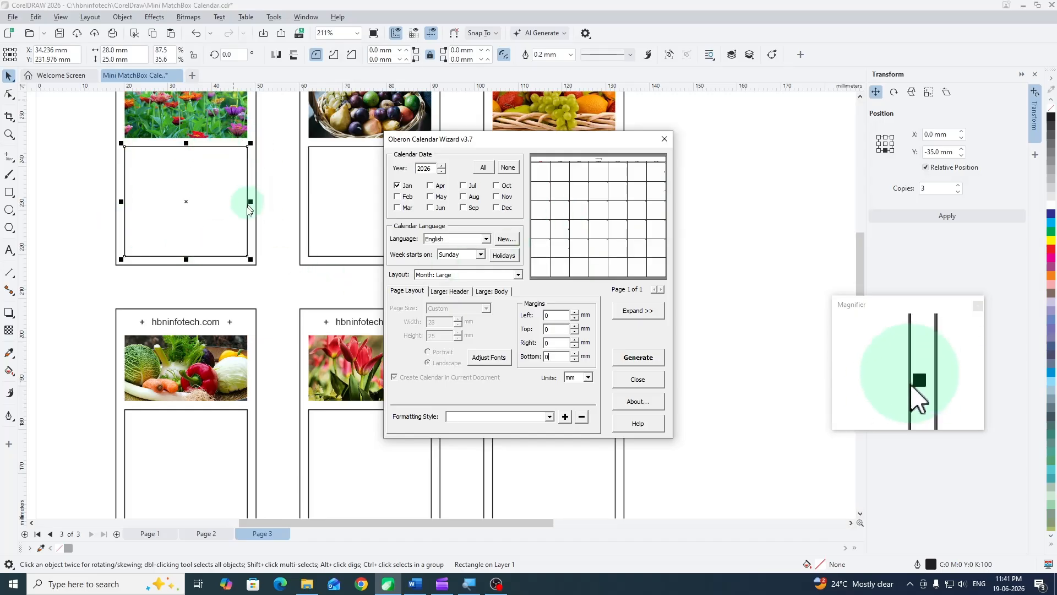
# - Set the January title font in the calendar header to 7 pt
pyautogui.click(461, 295)
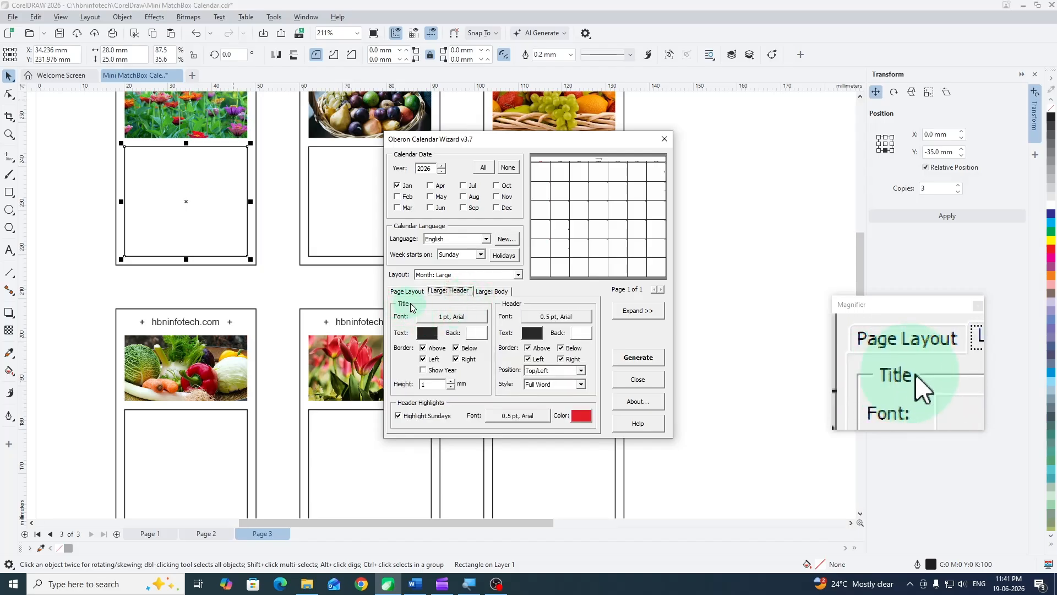
pyautogui.click(451, 318)
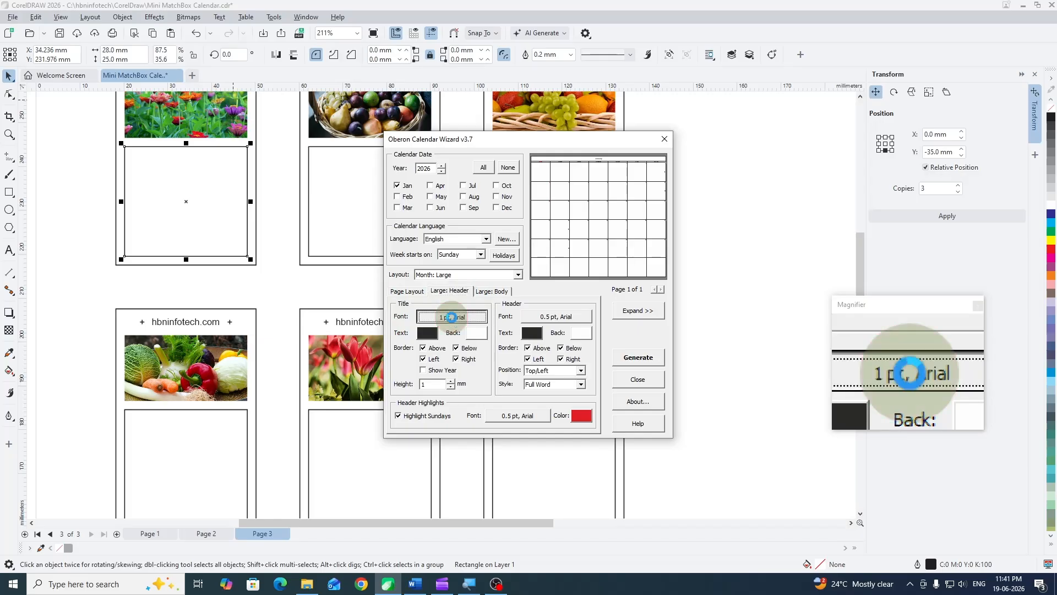
pyautogui.doubleClick(606, 194)
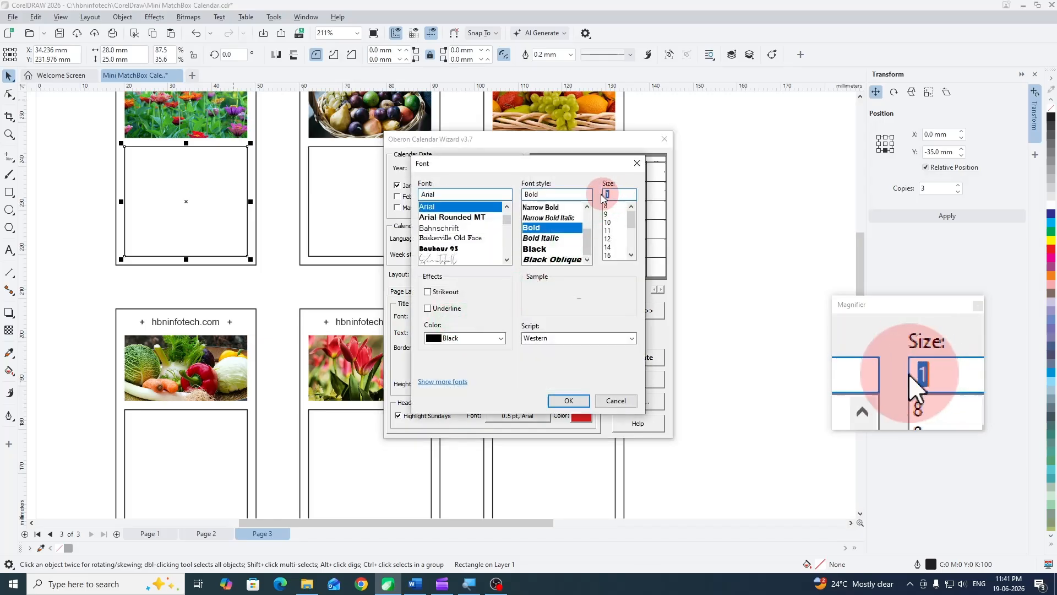
pyautogui.write('7')
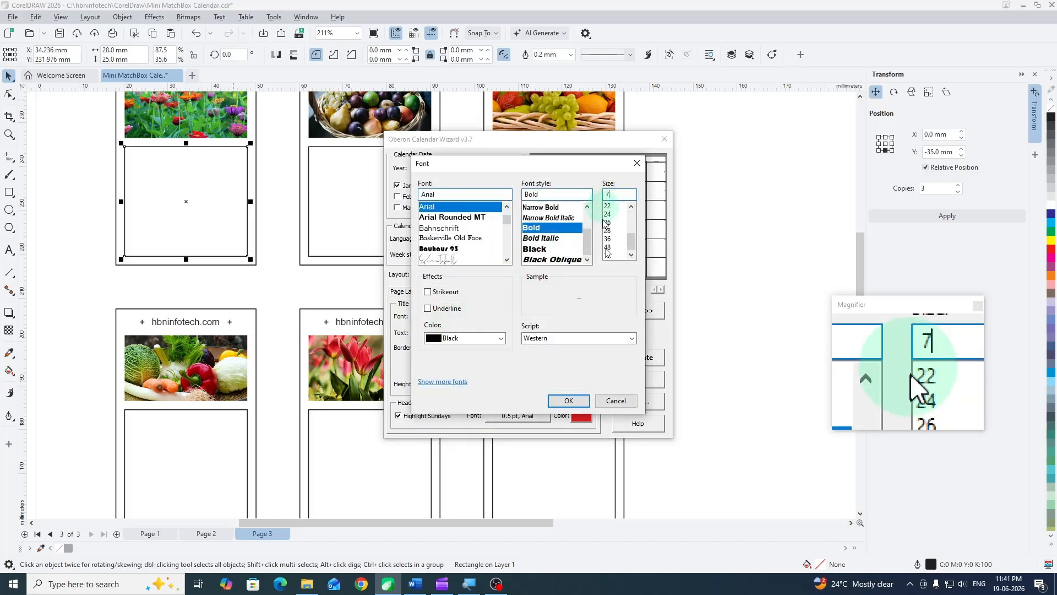
pyautogui.click(578, 401)
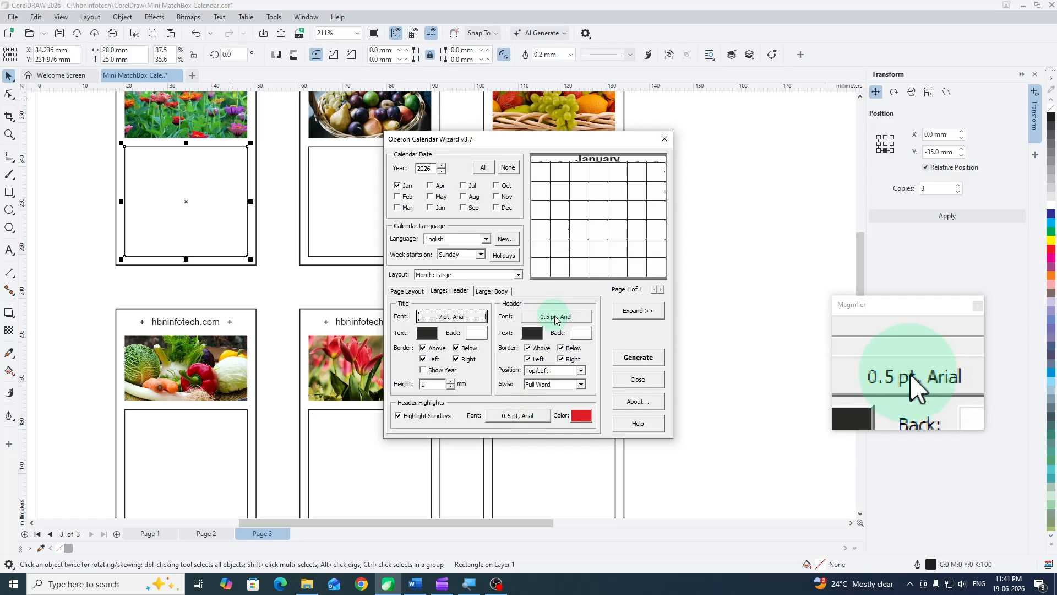
# - Set both the weekday header font and the Sunday header highlight font to 6 pt
pyautogui.click(556, 319)
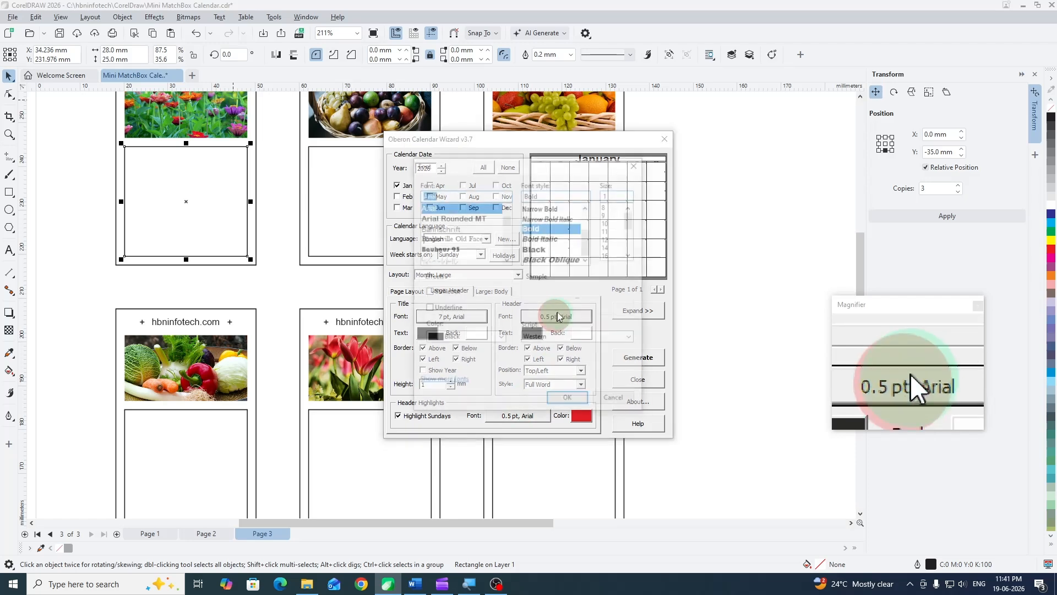
pyautogui.doubleClick(609, 194)
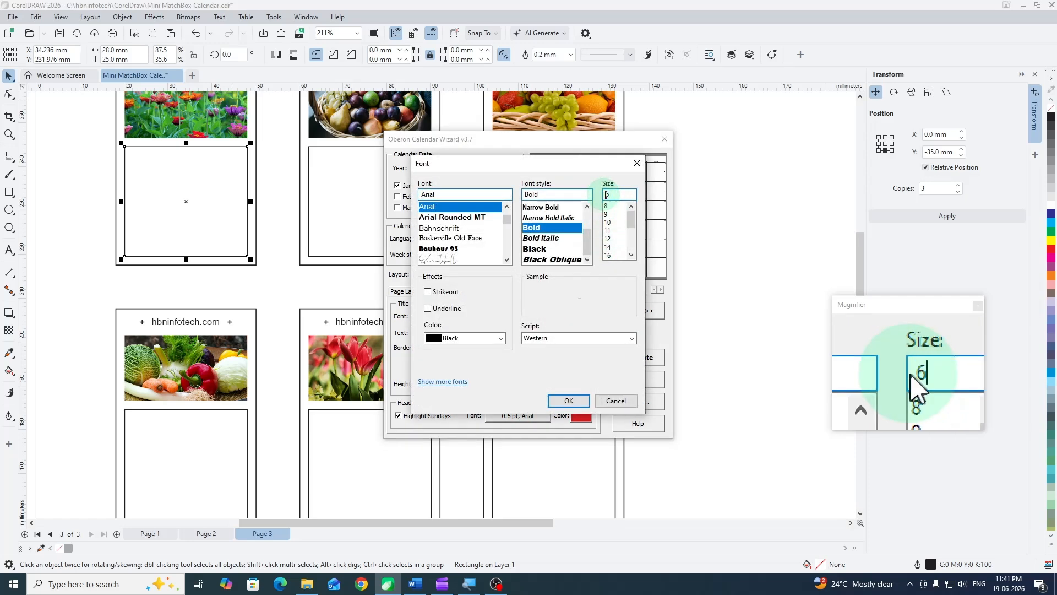
pyautogui.click(571, 401)
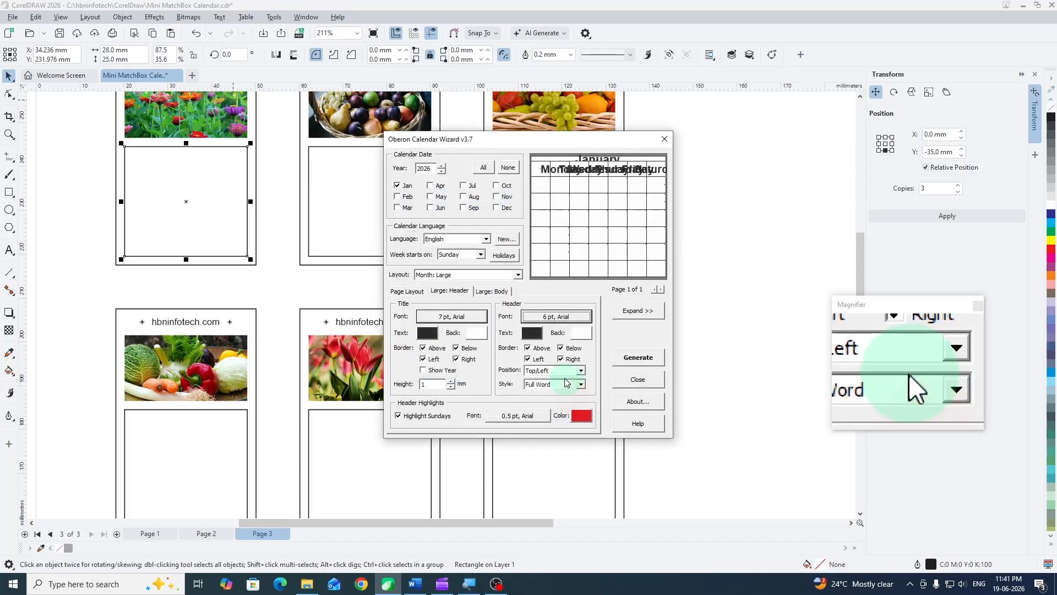
pyautogui.click(518, 416)
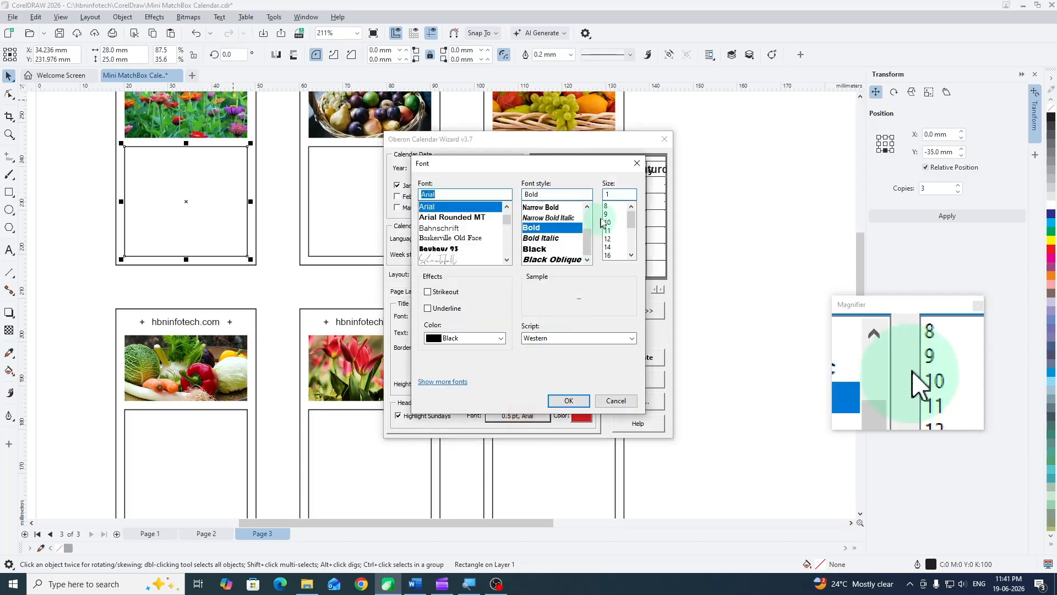
pyautogui.doubleClick(611, 194)
pyautogui.write('6')
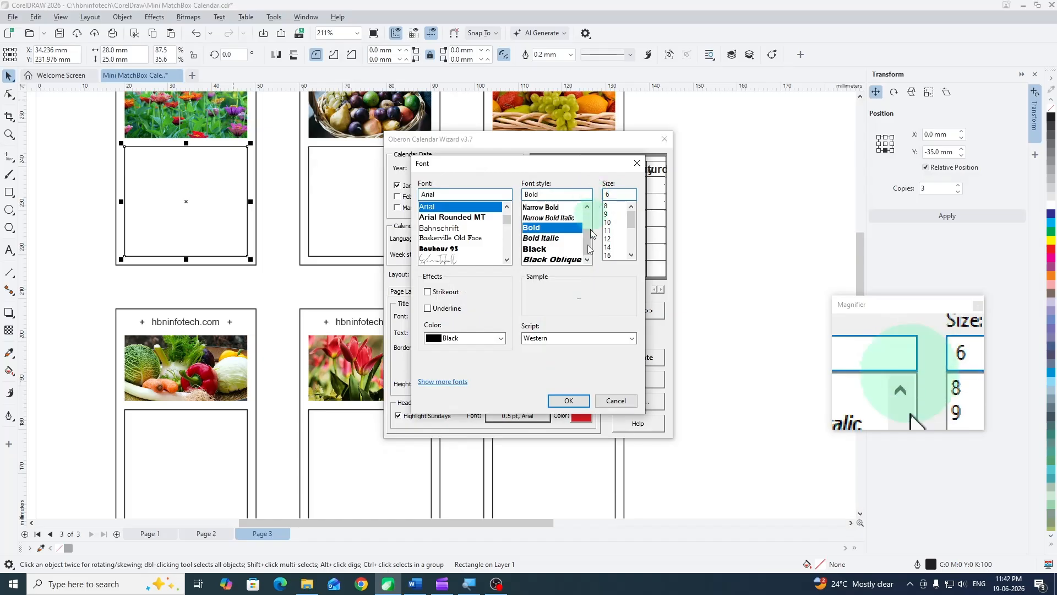
pyautogui.click(571, 401)
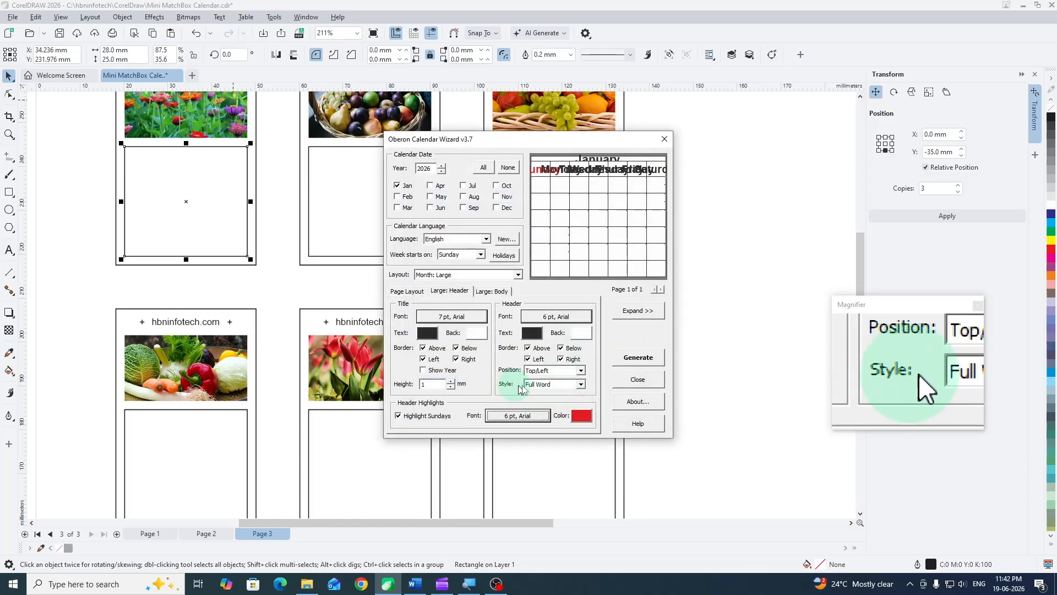
# - Set the weekday header style to One Letter and raise the title height to 4 mm
pyautogui.click(549, 390)
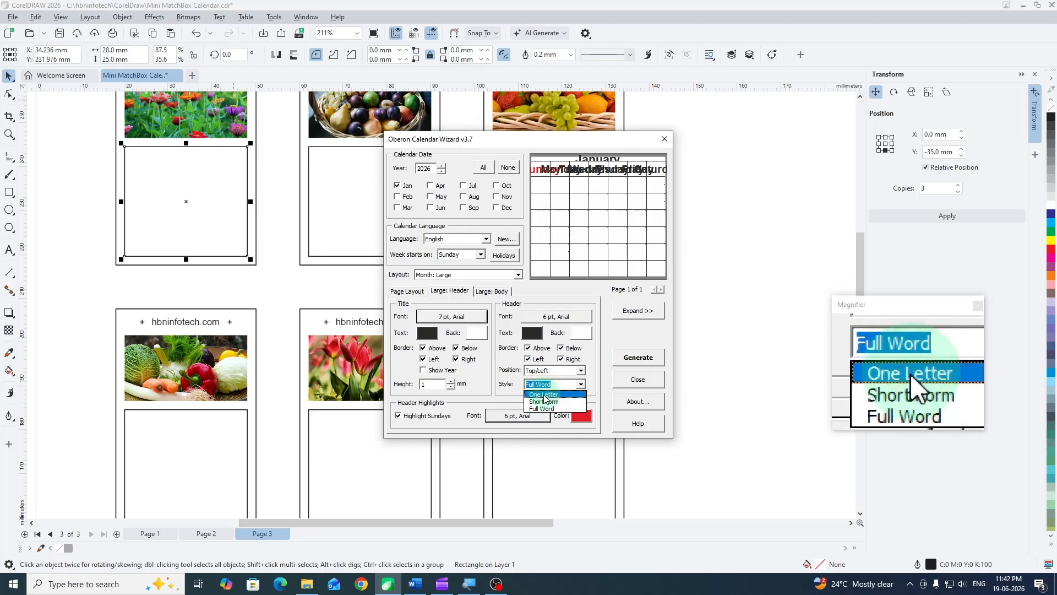
pyautogui.click(545, 398)
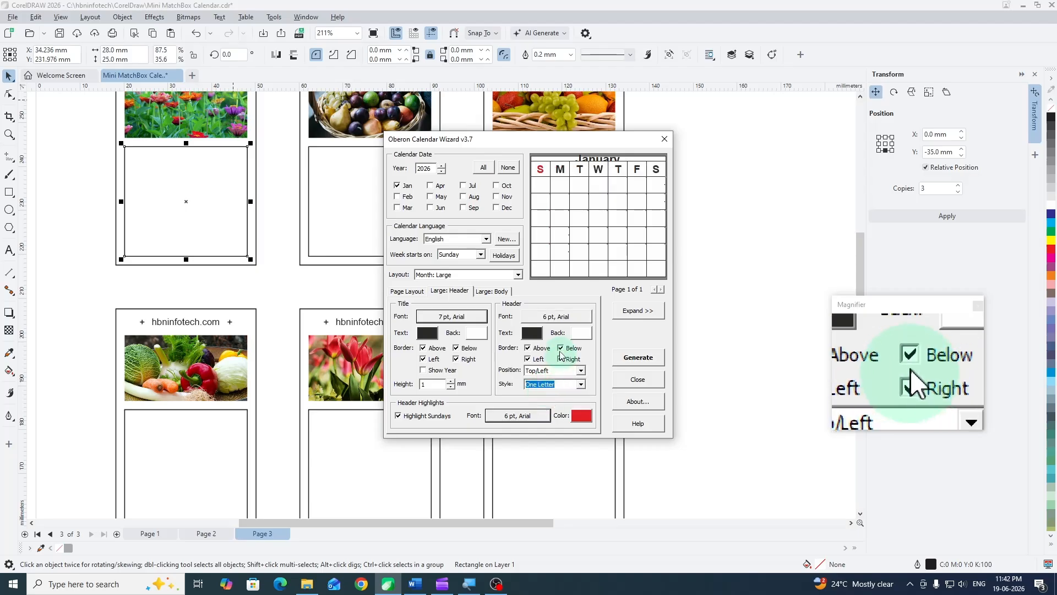
pyautogui.click(451, 381)
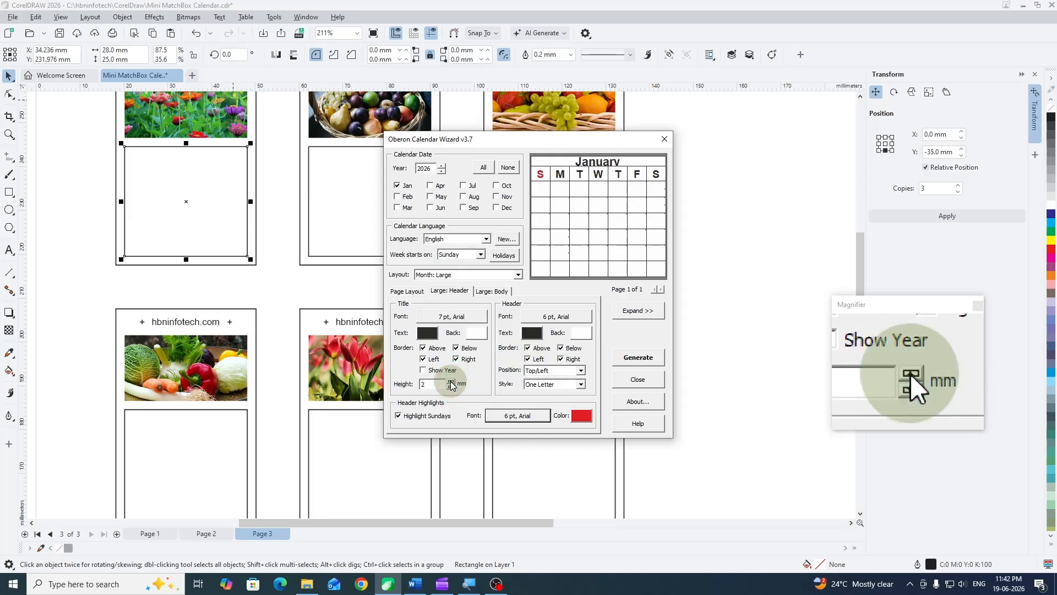
pyautogui.click(451, 381)
pyautogui.click(451, 381)
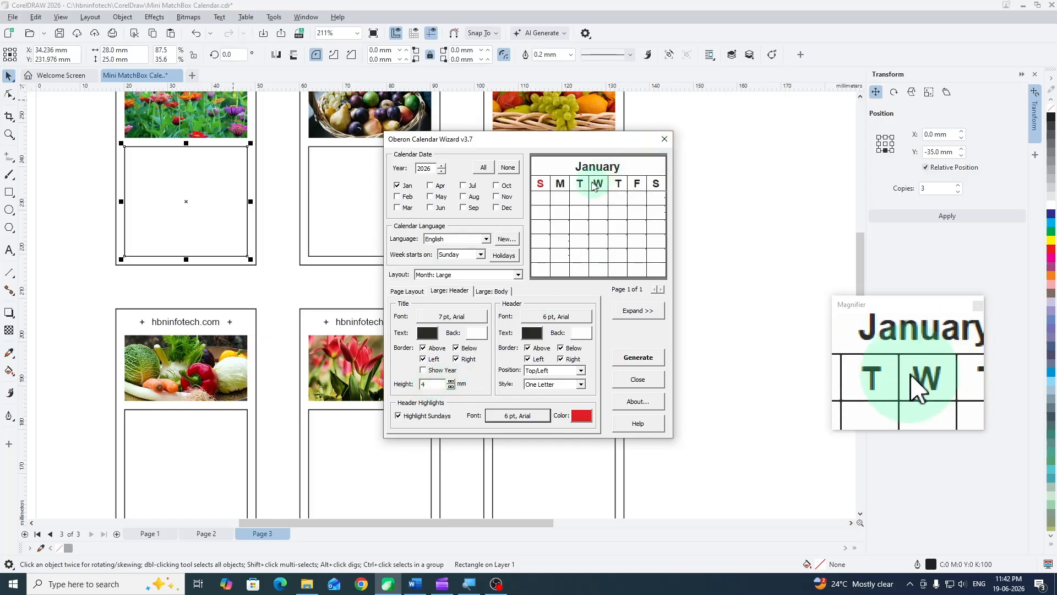
# - Set the calendar body's date font and its Sunday and holiday highlight font to 6 pt
pyautogui.click(498, 295)
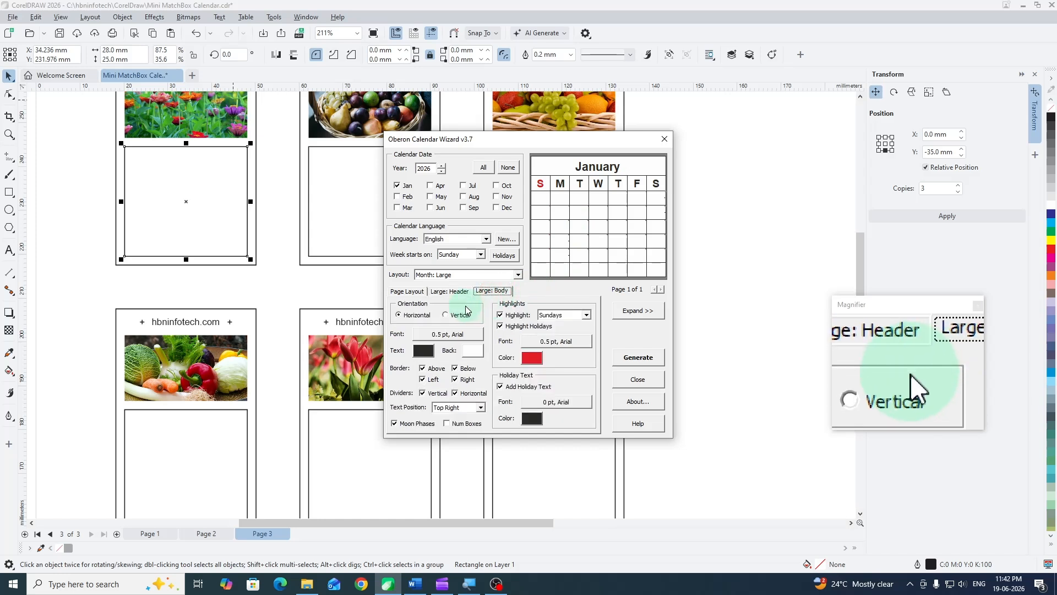
pyautogui.click(448, 335)
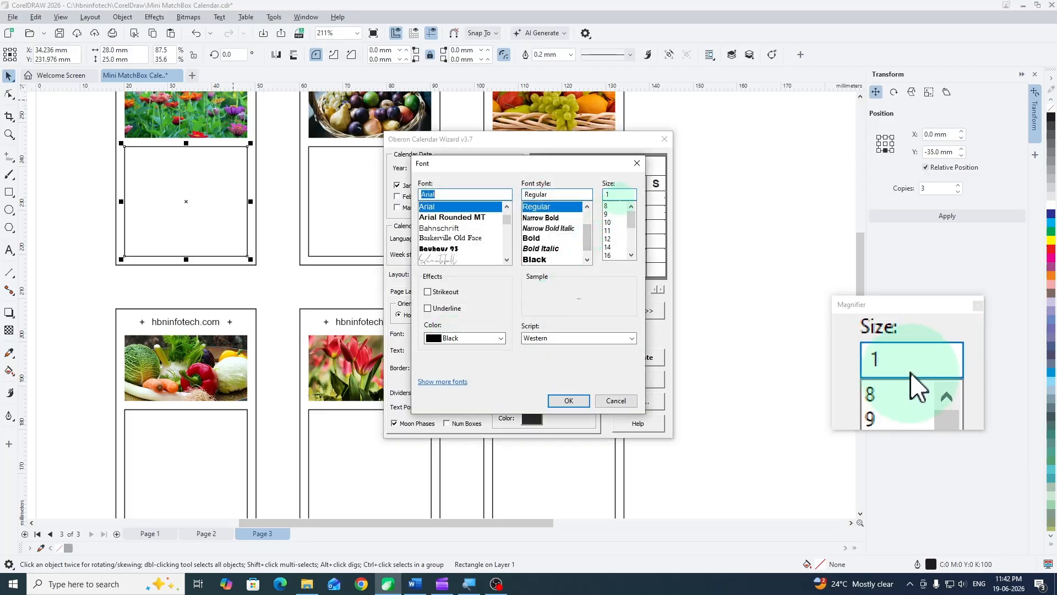
pyautogui.moveTo(620, 199); pyautogui.dragTo(595, 196)
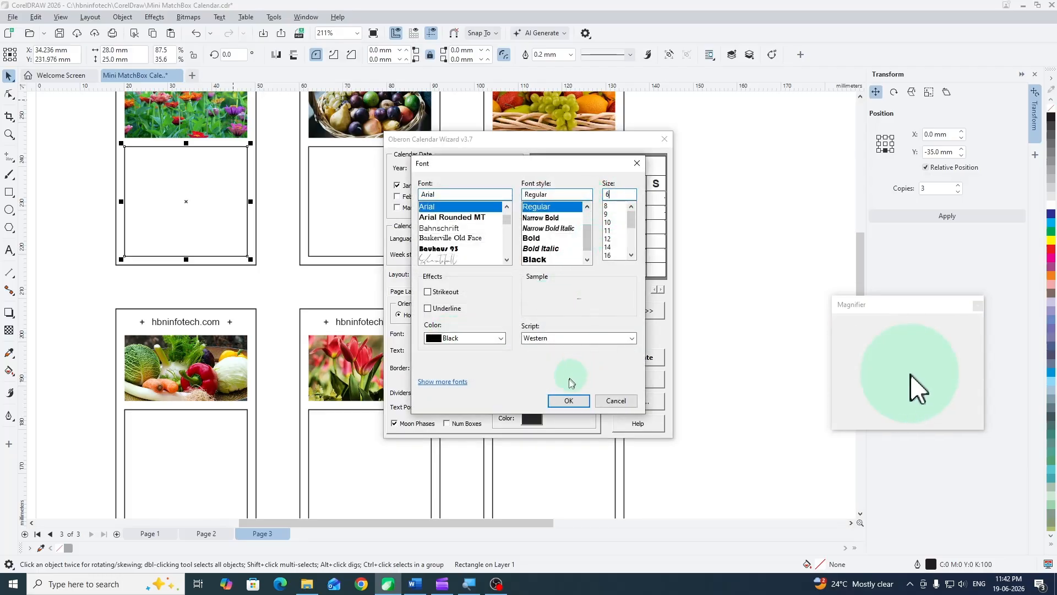
pyautogui.click(567, 400)
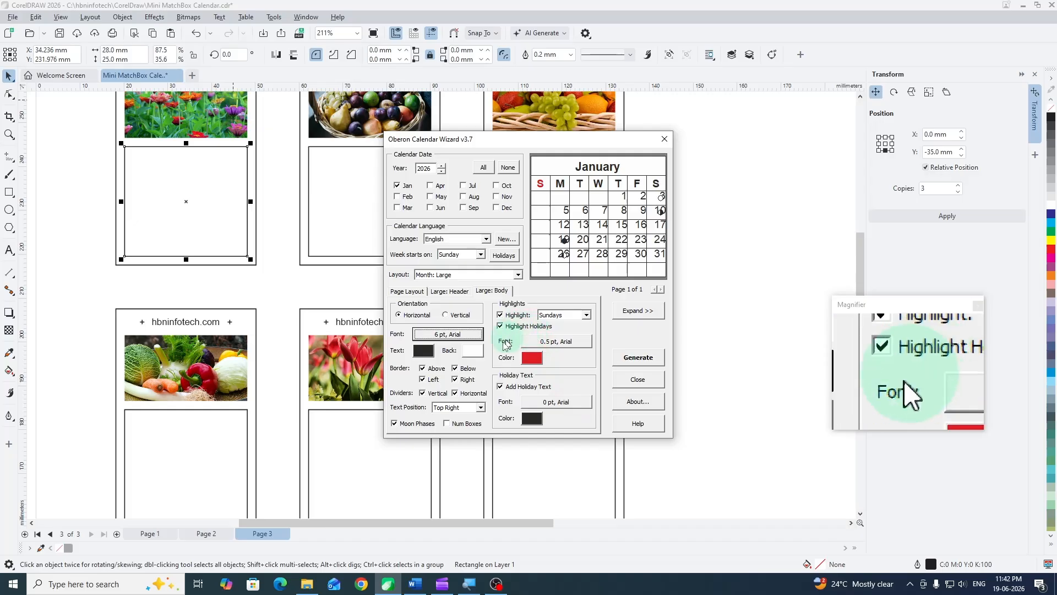
pyautogui.click(552, 344)
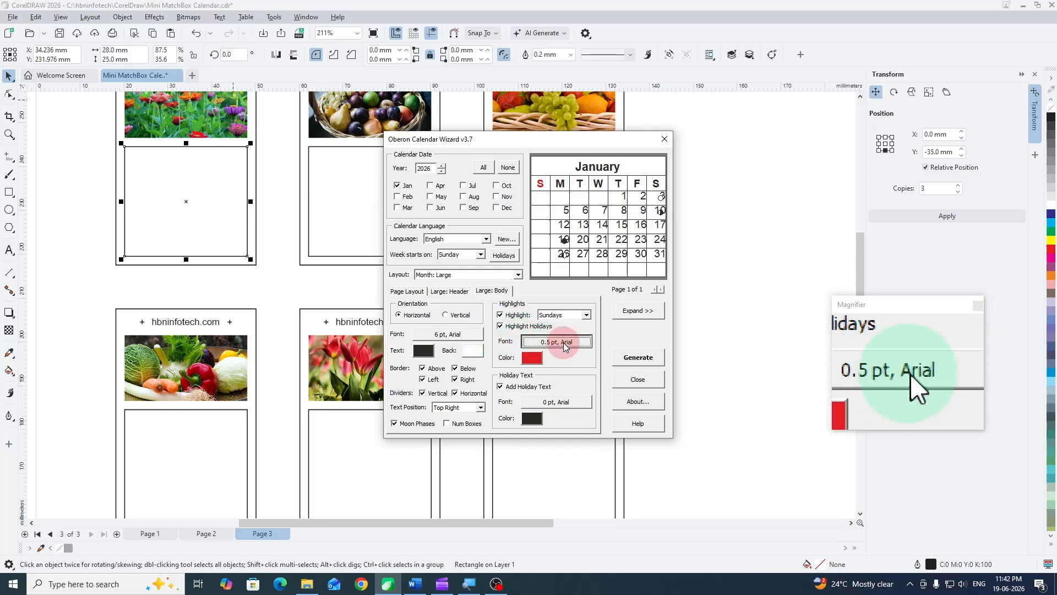
pyautogui.doubleClick(614, 194)
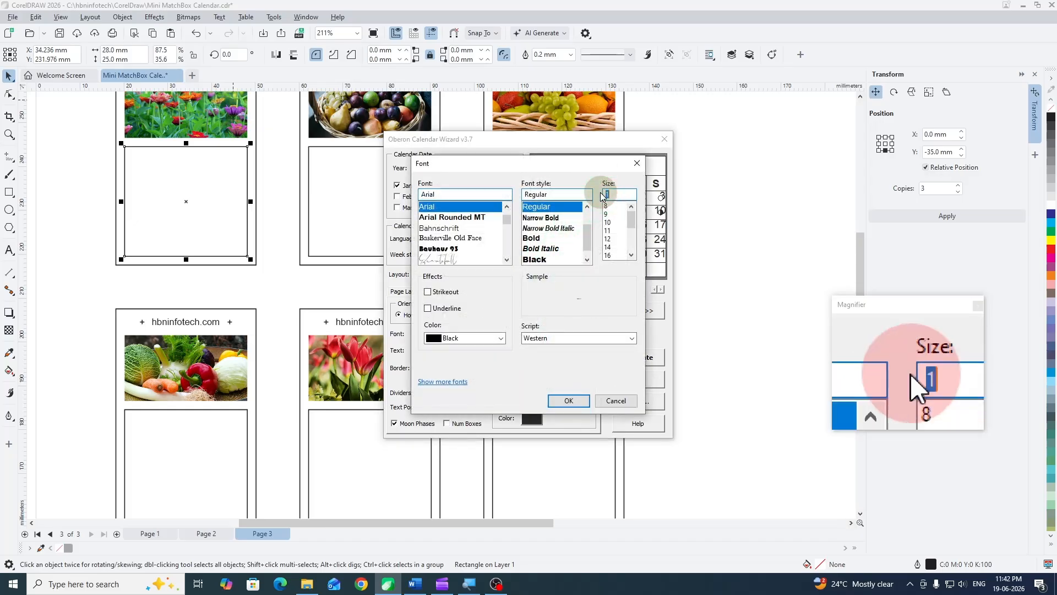
pyautogui.write('6')
pyautogui.click(577, 400)
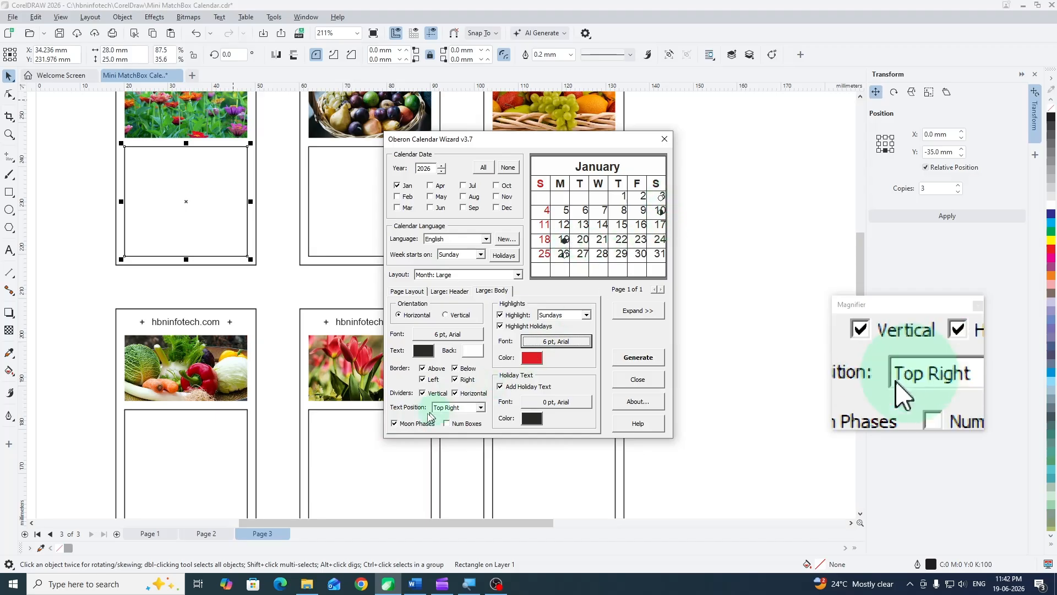
# - Turn off moon phases and set the text position of the dates to Center
pyautogui.click(396, 423)
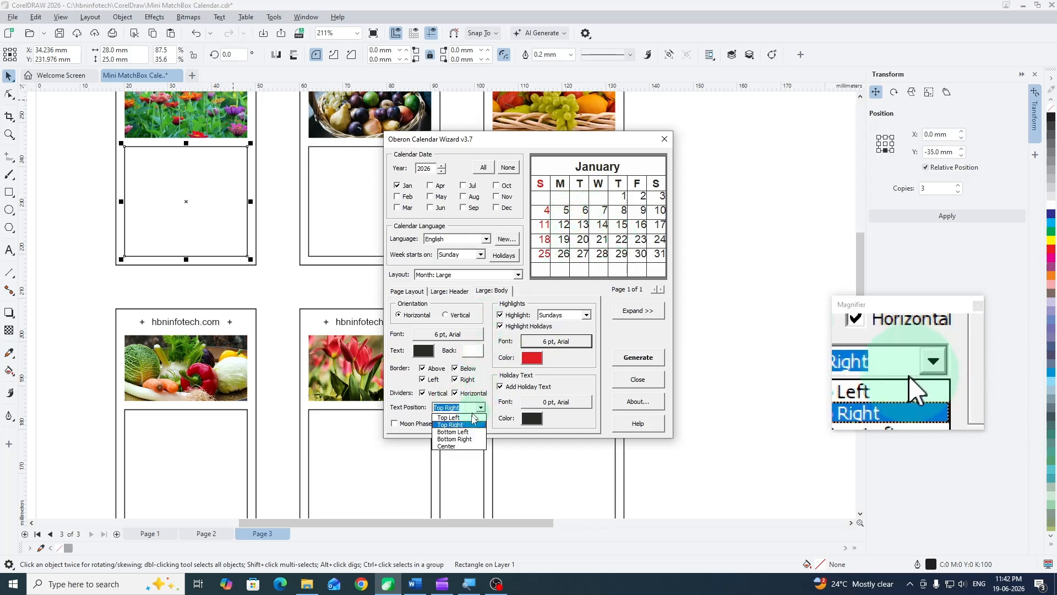
pyautogui.click(460, 446)
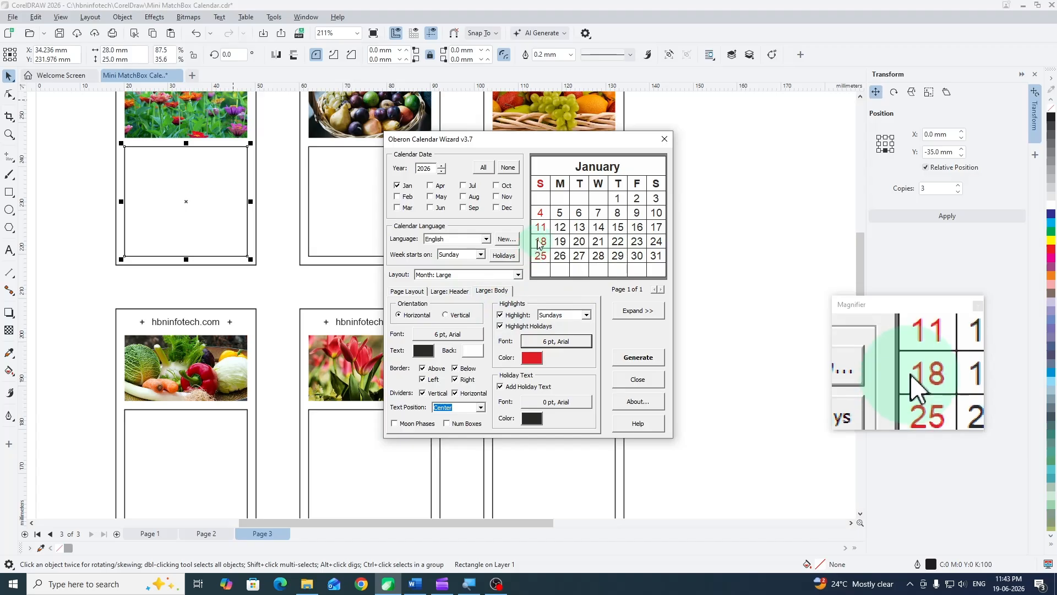
# - Save the current calendar settings as a formatting style named hbninfotech.com
pyautogui.click(407, 292)
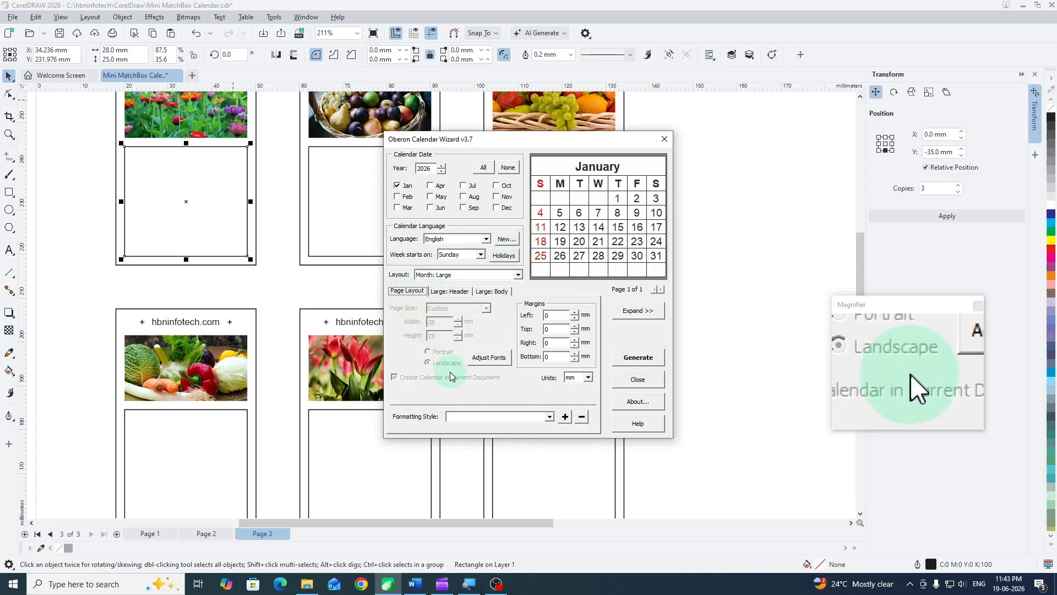
pyautogui.click(565, 417)
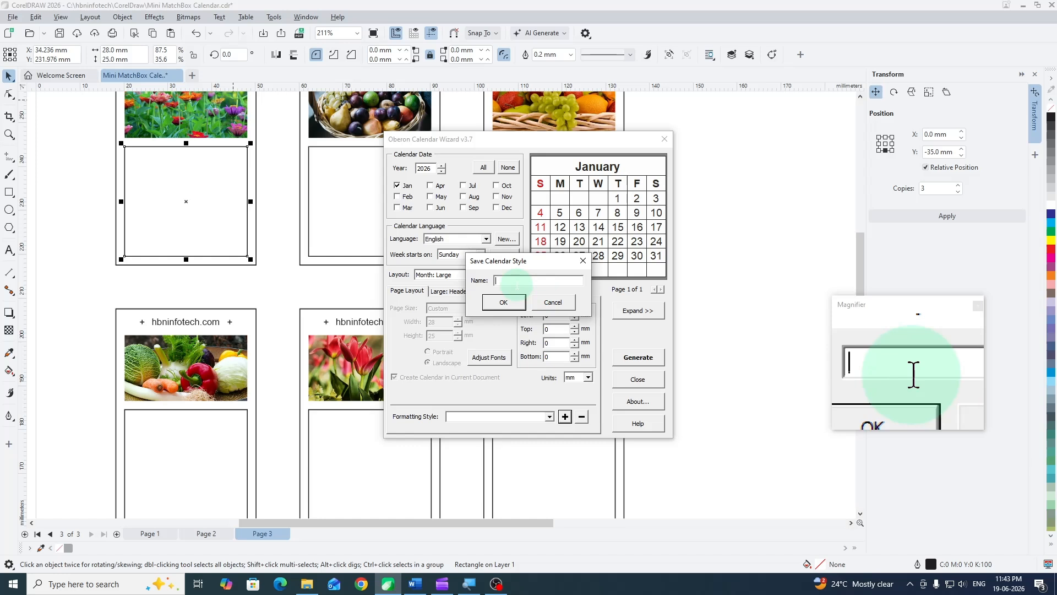
pyautogui.write('hbninfotech.com')
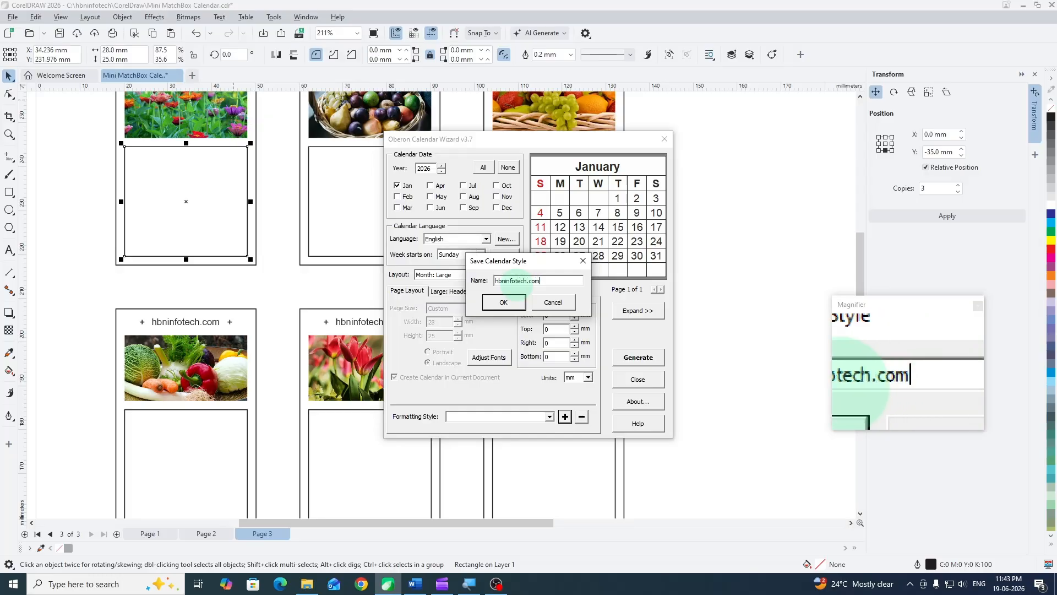
pyautogui.click(511, 304)
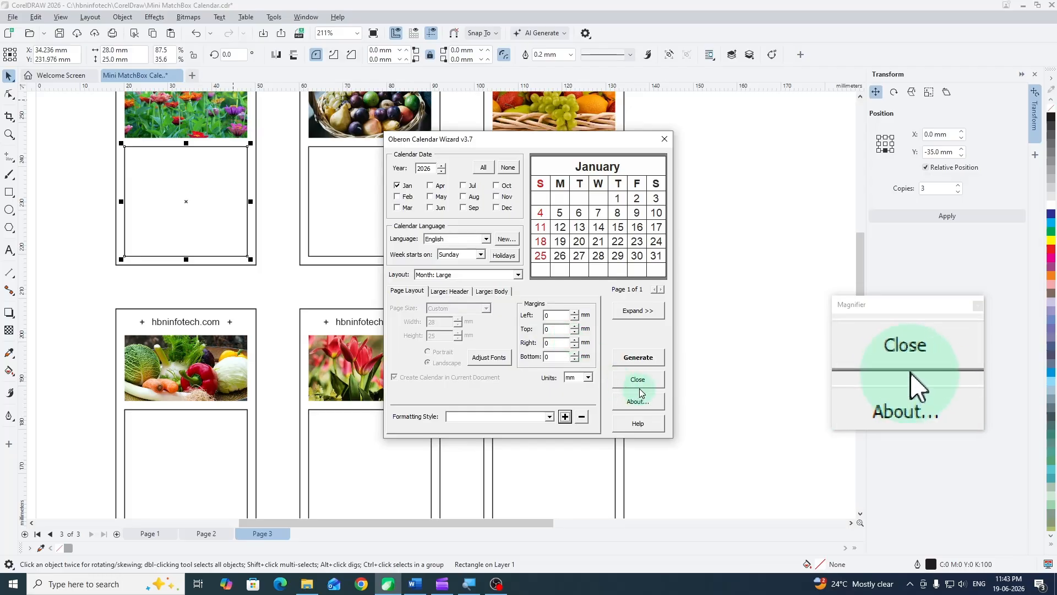
# - Generate the January 2026 calendar in the first card's lower rectangle, then close the wizard and deselect everything
pyautogui.click(639, 358)
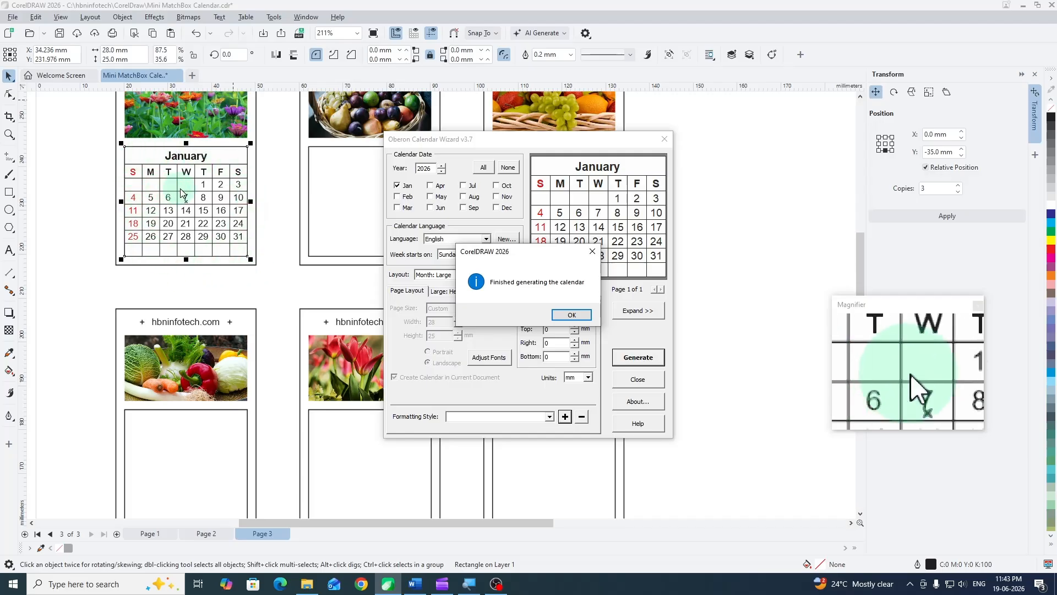
pyautogui.click(573, 315)
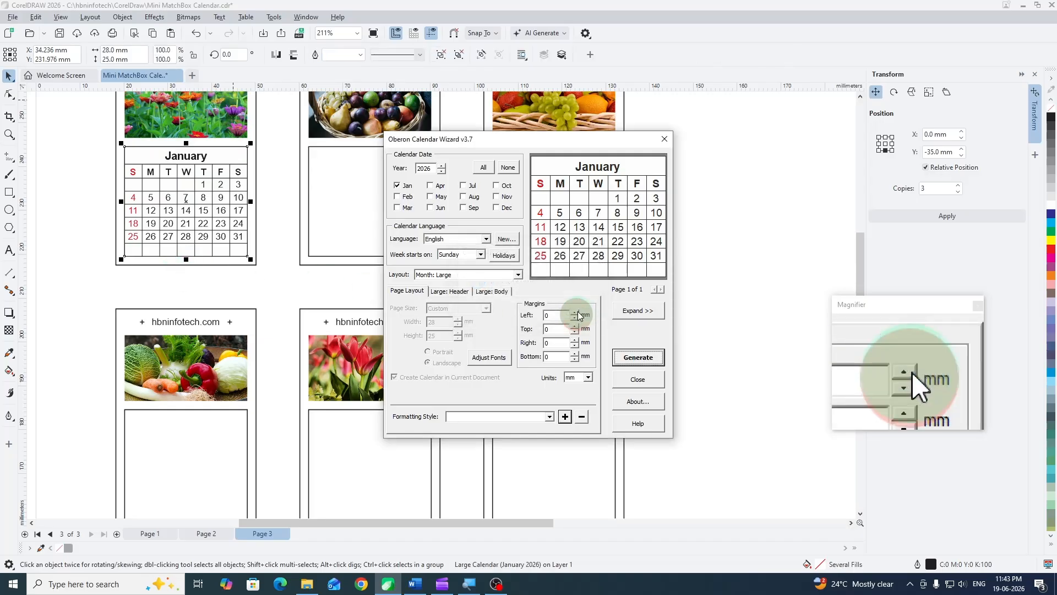
pyautogui.click(638, 380)
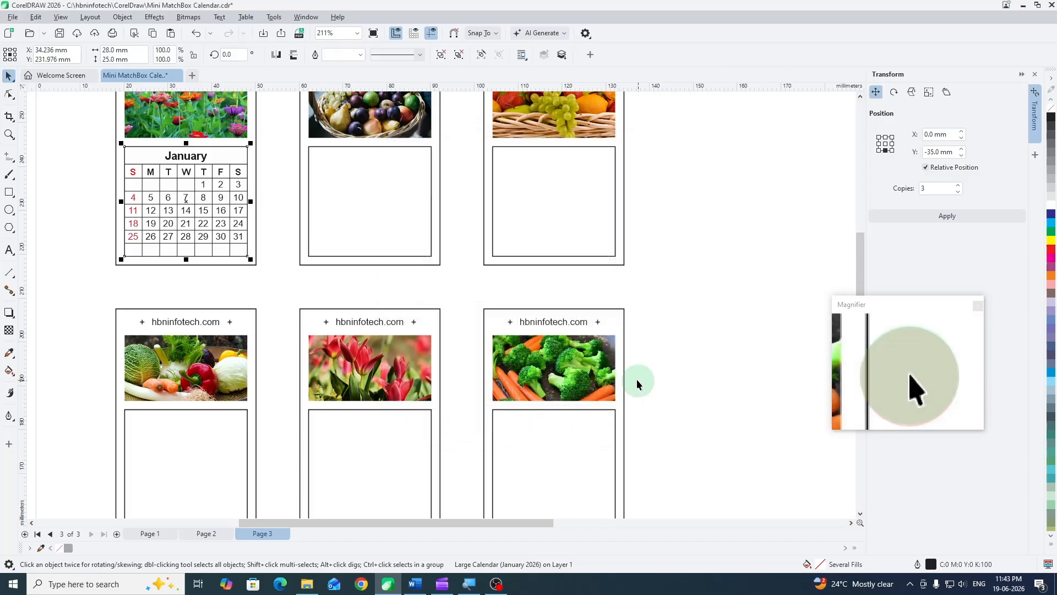
pyautogui.click(664, 206)
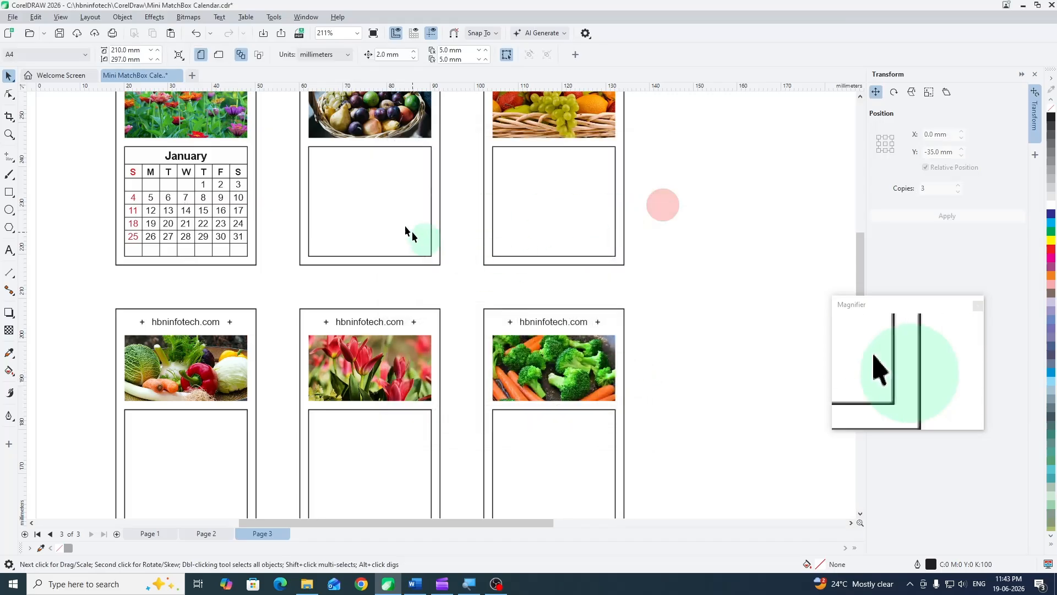
# - Run the CalendarWizard CreateCalendar macro on the second card's lower rectangle and accept placing the calendar inside it
pyautogui.click(340, 170)
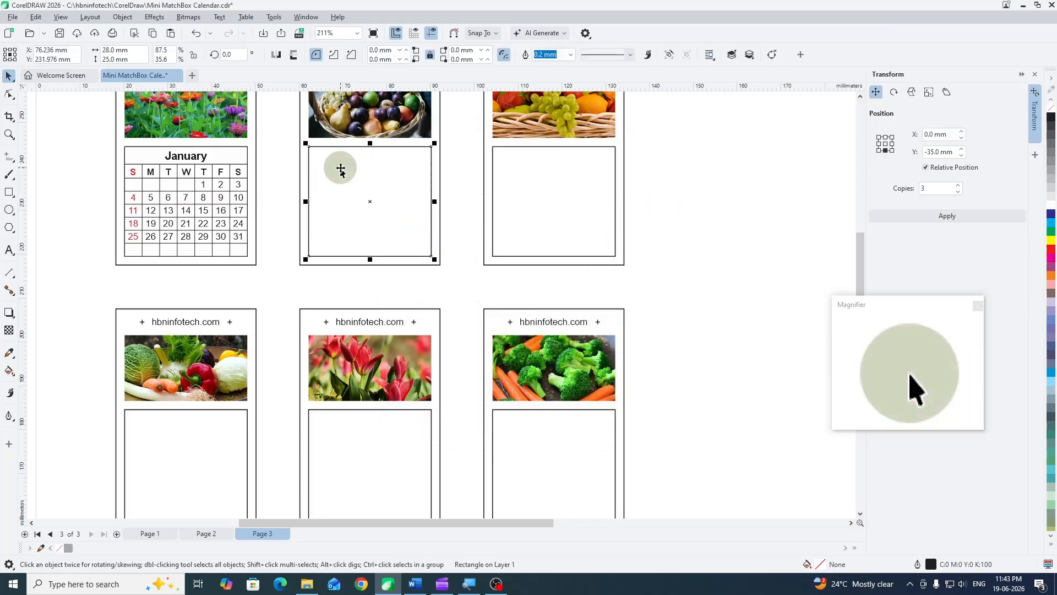
pyautogui.click(278, 23)
pyautogui.moveTo(291, 76)
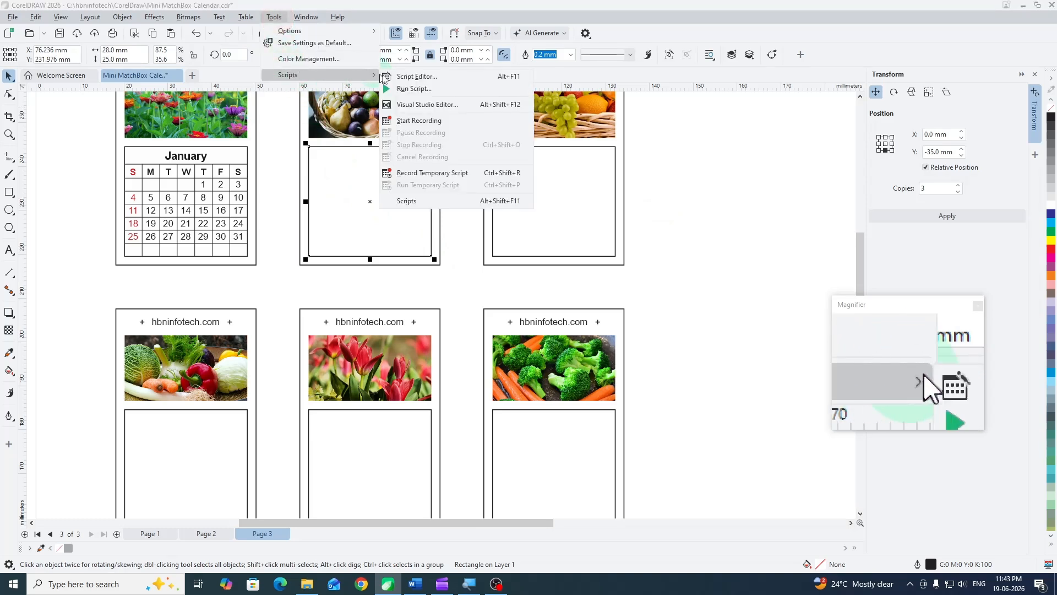
pyautogui.click(410, 88)
pyautogui.click(498, 270)
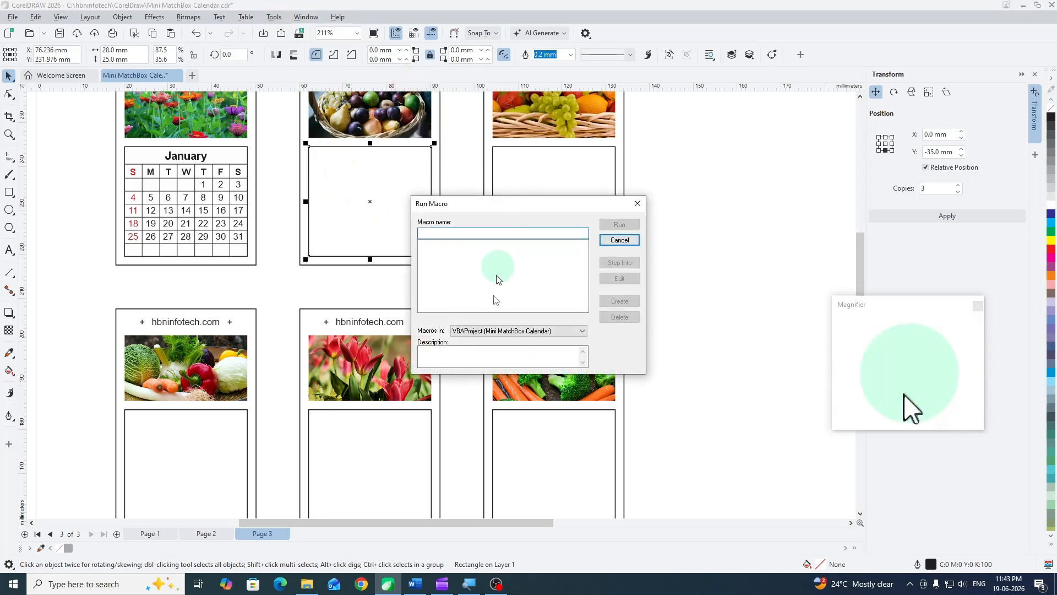
pyautogui.click(490, 332)
pyautogui.click(483, 345)
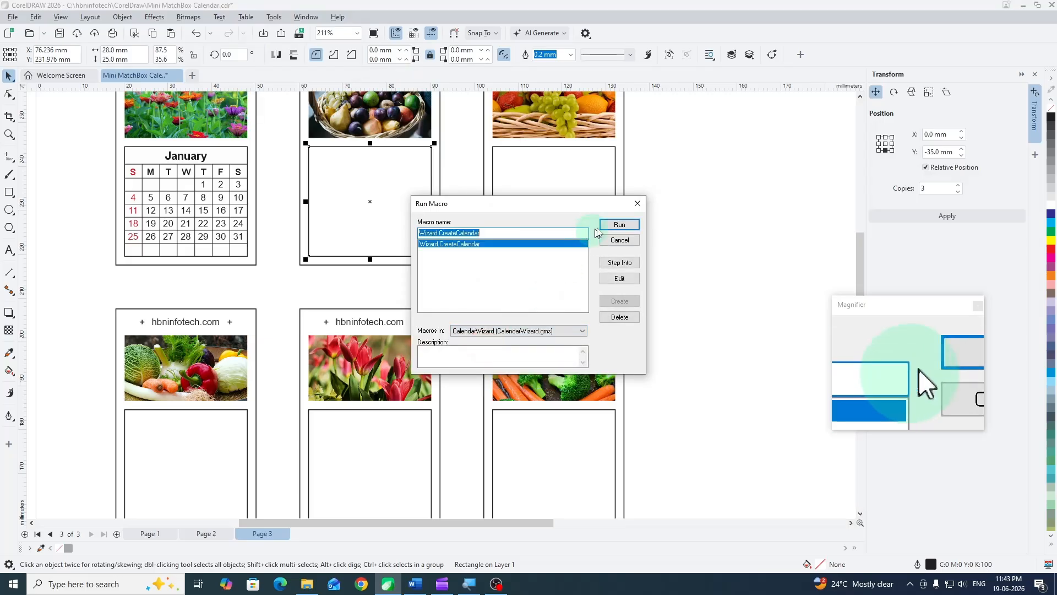
pyautogui.click(616, 226)
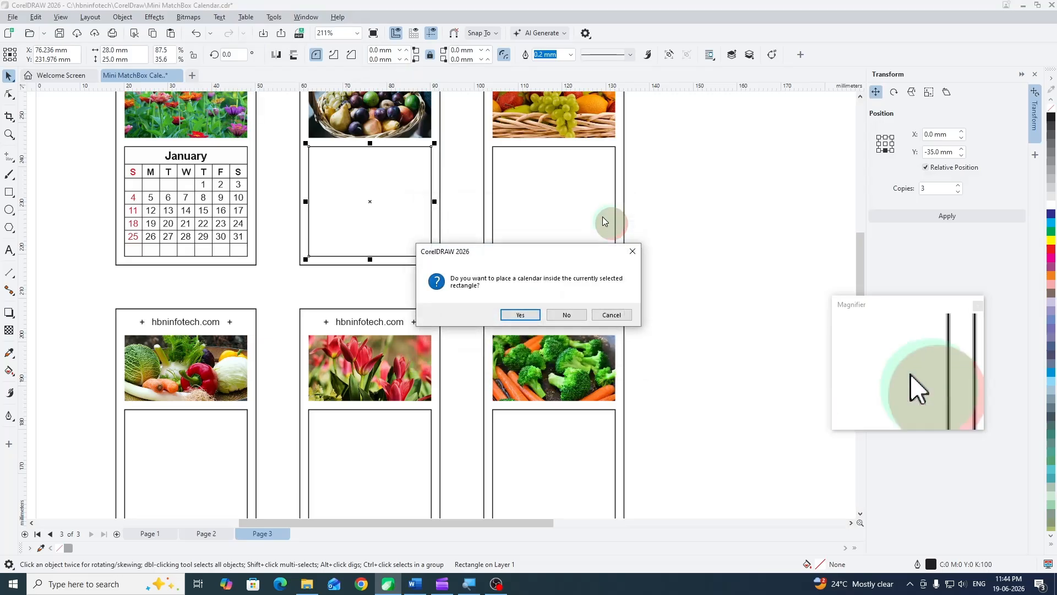
pyautogui.click(521, 315)
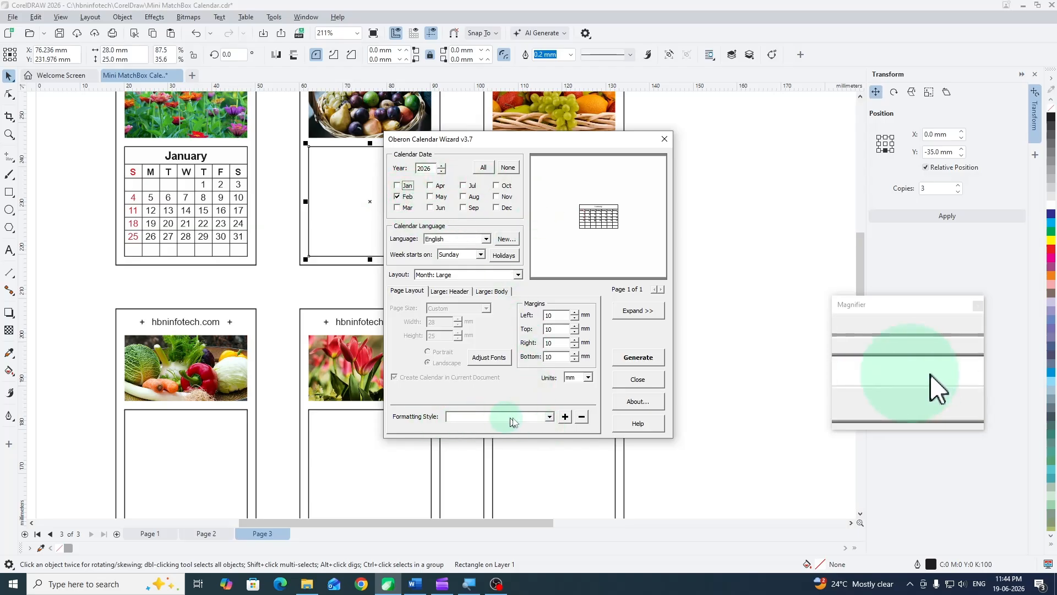
# - Apply the hbninfotech.com formatting style and set the calendar's left, top, right and bottom margins to 0 mm
pyautogui.click(550, 417)
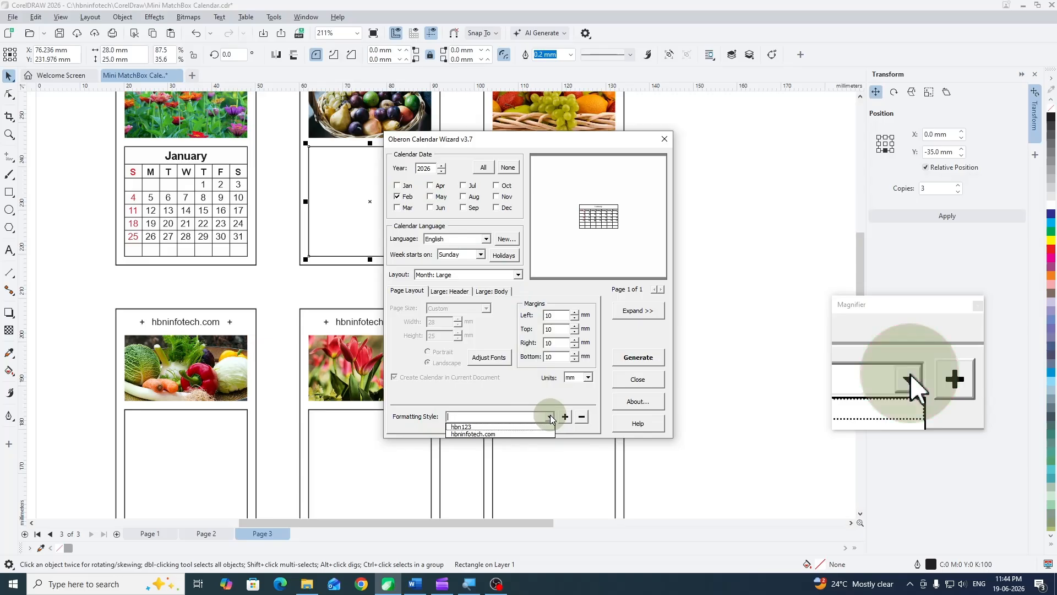
pyautogui.click(471, 434)
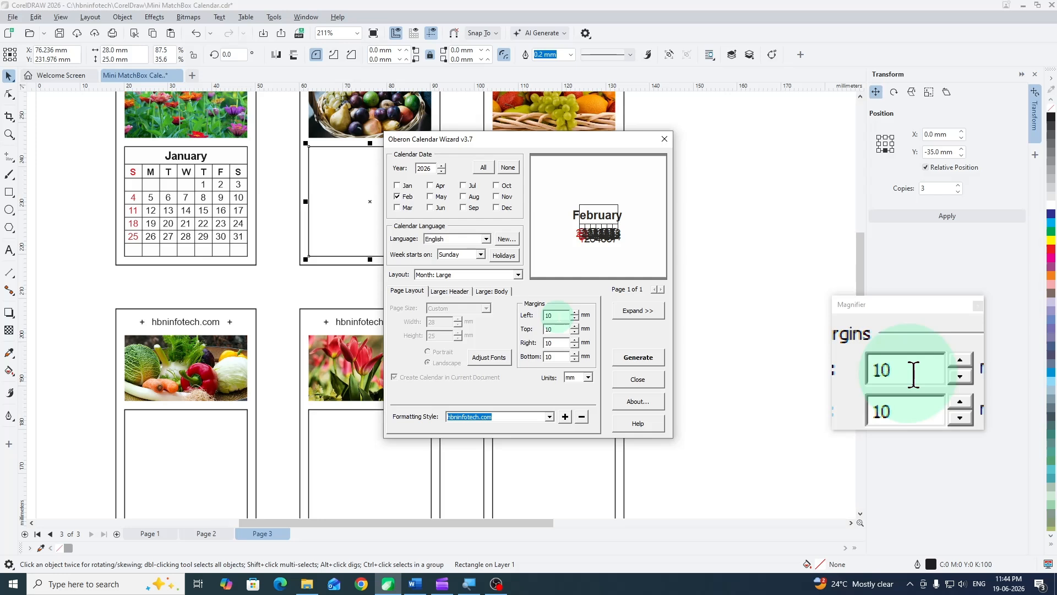
pyautogui.doubleClick(557, 316)
pyautogui.write('0')
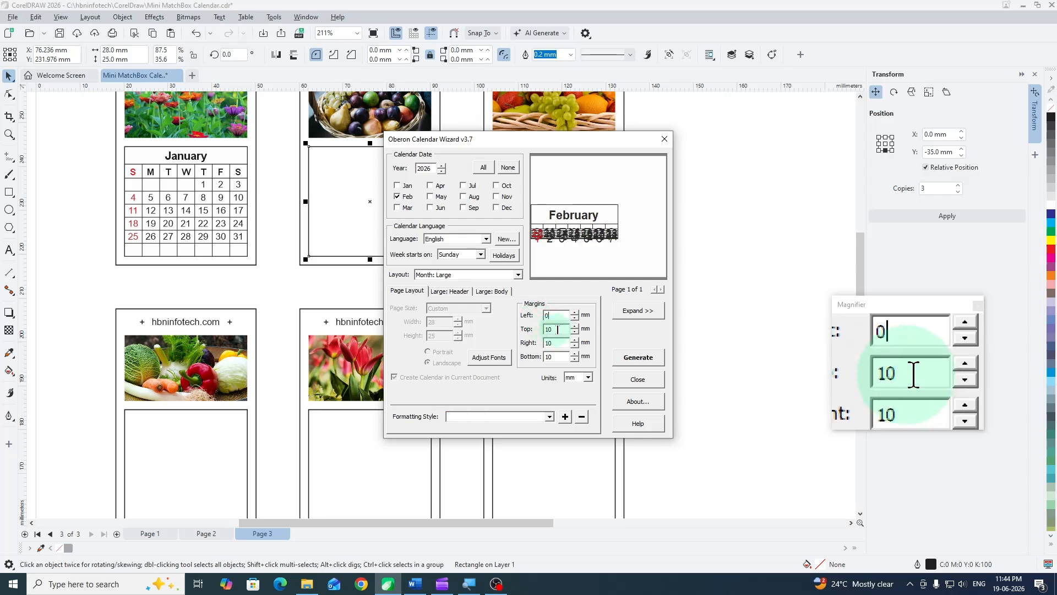
pyautogui.doubleClick(557, 329)
pyautogui.write('0')
pyautogui.doubleClick(557, 343)
pyautogui.write('0')
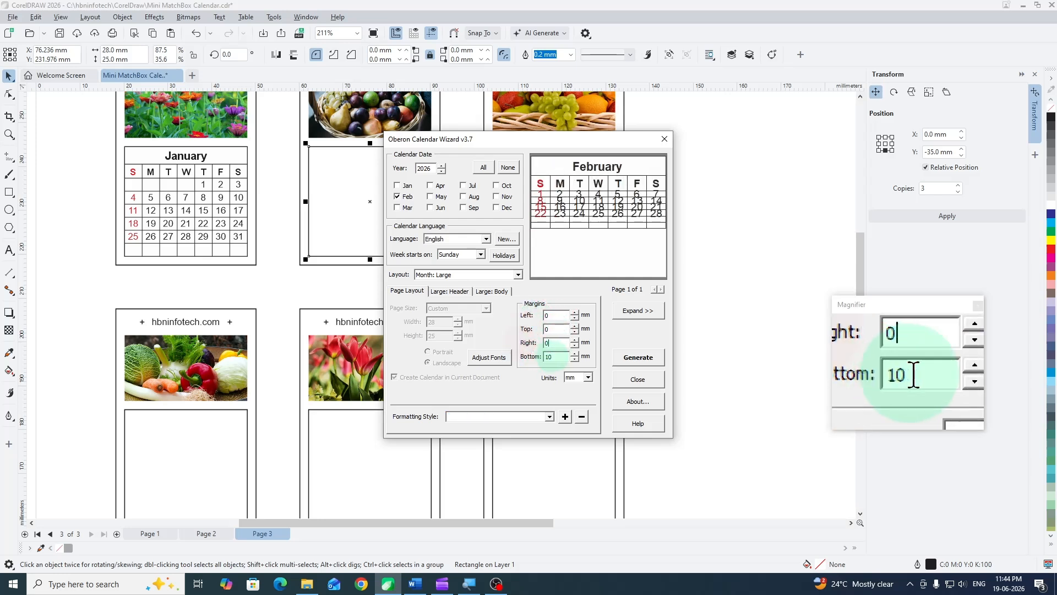
pyautogui.doubleClick(555, 357)
pyautogui.write('0')
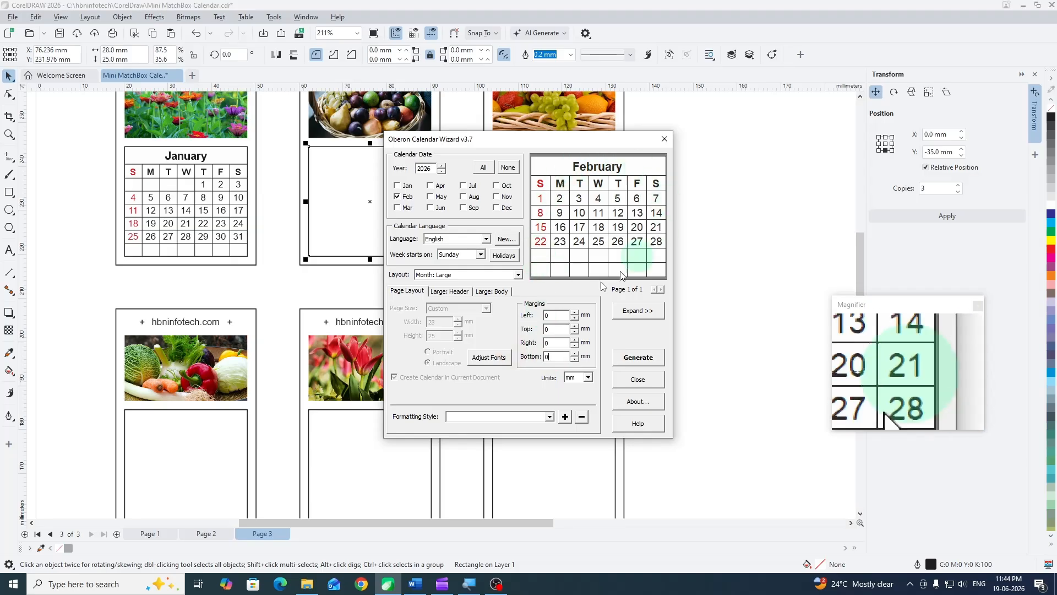
# - Generate the February 2026 calendar in the second card's lower rectangle and close the wizard
pyautogui.click(643, 359)
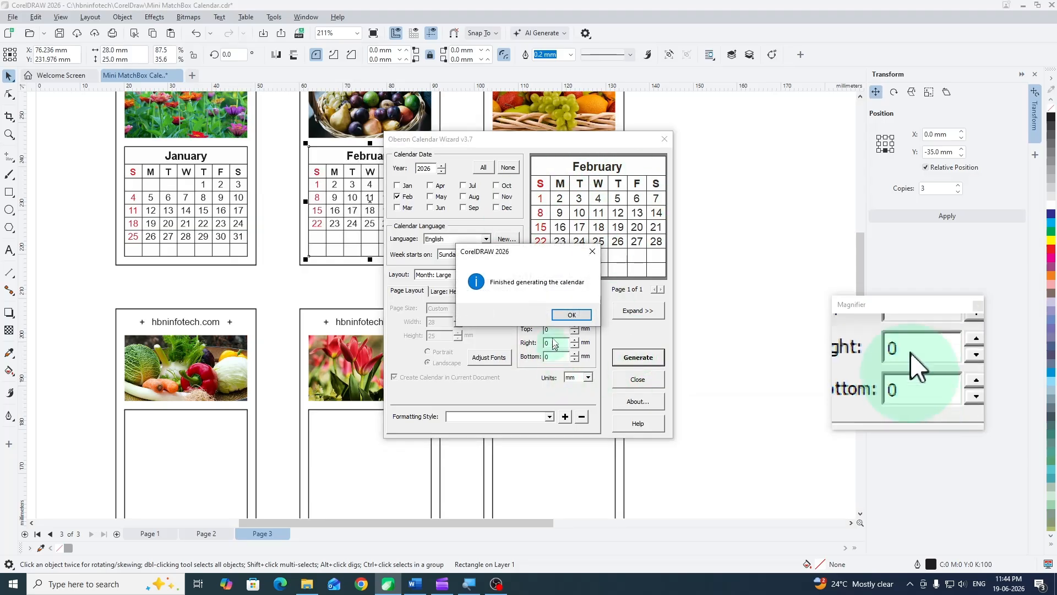
pyautogui.click(572, 316)
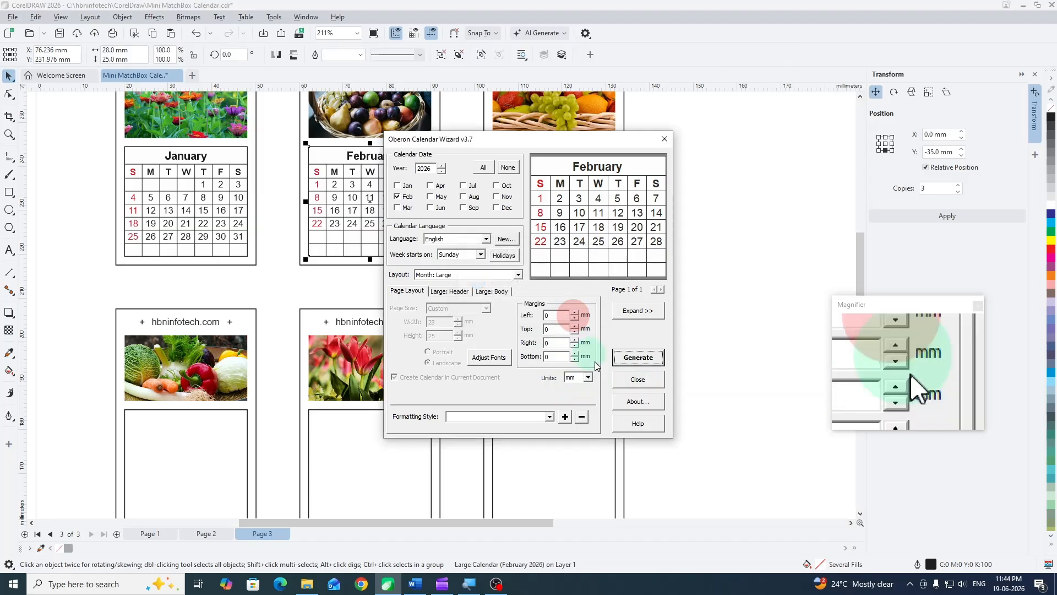
pyautogui.click(638, 379)
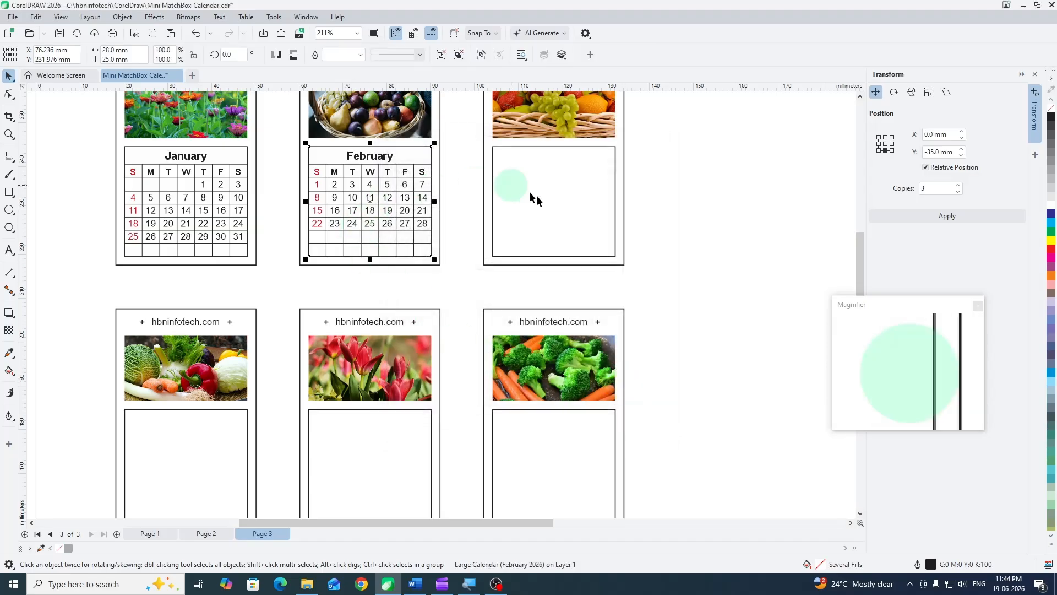
# - Run the CalendarWizard CreateCalendar macro on the third card's lower rectangle and accept placing the calendar inside it
pyautogui.moveTo(692, 368); pyautogui.dragTo(619, 370)
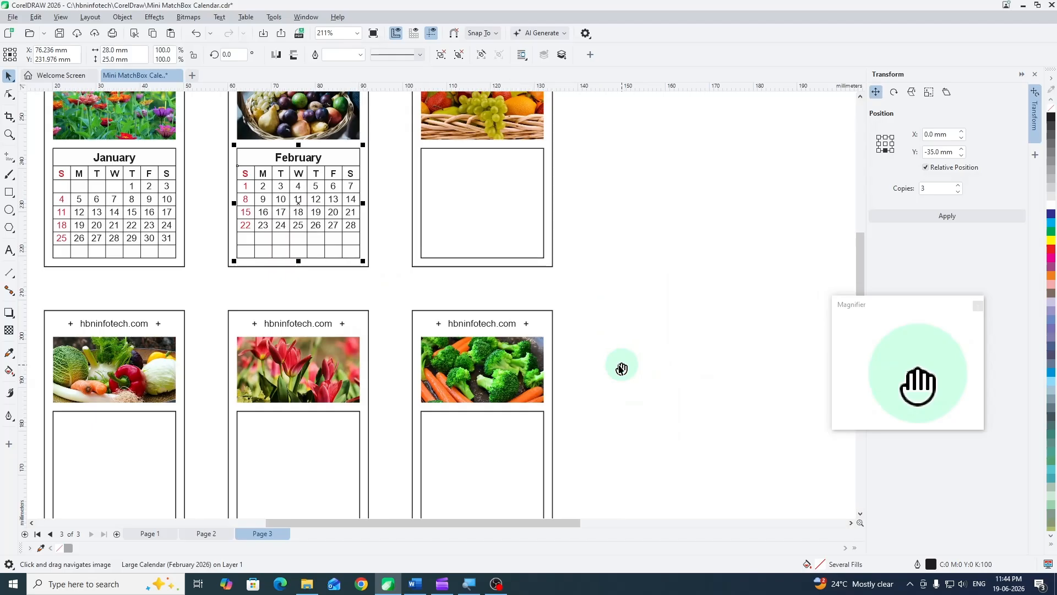
pyautogui.click(510, 202)
pyautogui.click(273, 17)
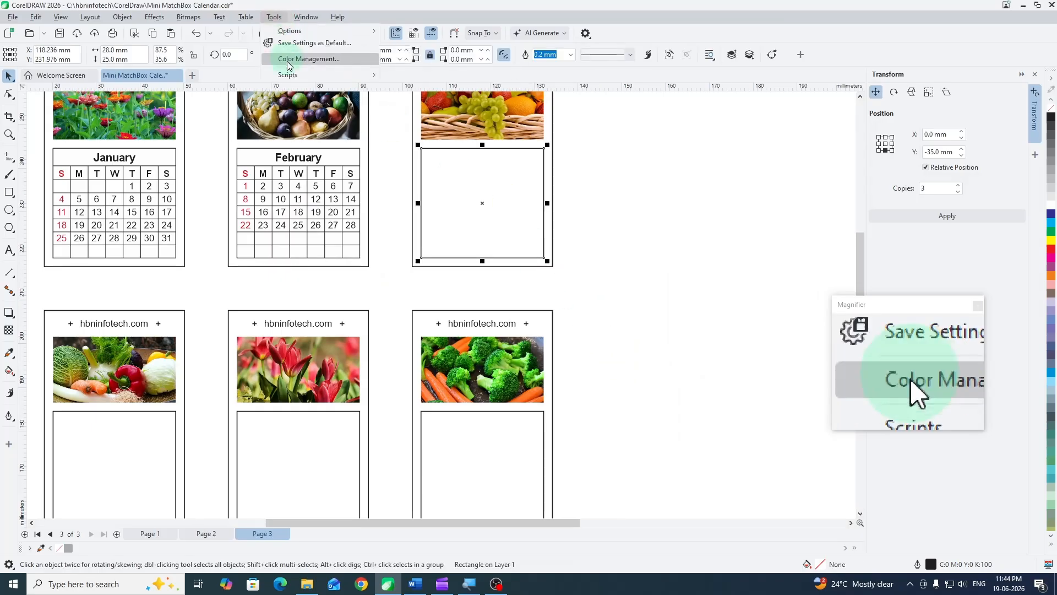
pyautogui.moveTo(288, 72)
pyautogui.click(417, 88)
pyautogui.click(502, 329)
pyautogui.click(501, 347)
pyautogui.click(620, 225)
pyautogui.click(519, 314)
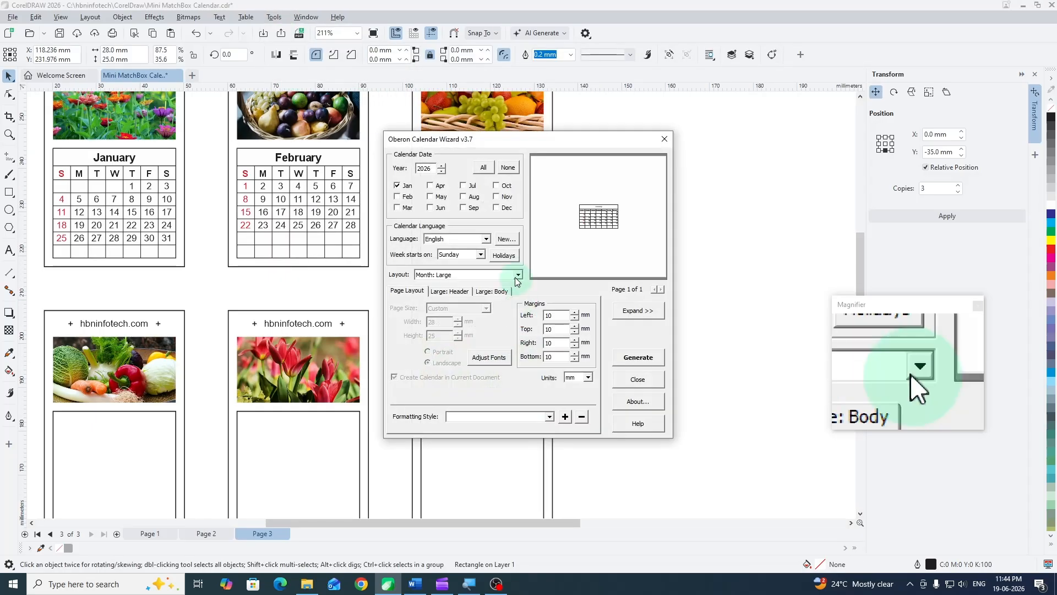
# - Generate only March 2026 in the third card with the hbninfotech.com style and all four margins at 0 mm, then close the wizard
pyautogui.click(403, 209)
pyautogui.click(398, 185)
pyautogui.moveTo(555, 316); pyautogui.dragTo(521, 328)
pyautogui.click(503, 415)
pyautogui.click(494, 432)
pyautogui.write('0')
pyautogui.click(560, 328)
pyautogui.write('0')
pyautogui.write('0.')
pyautogui.moveTo(557, 343); pyautogui.dragTo(512, 350)
pyautogui.write('0')
pyautogui.click(630, 359)
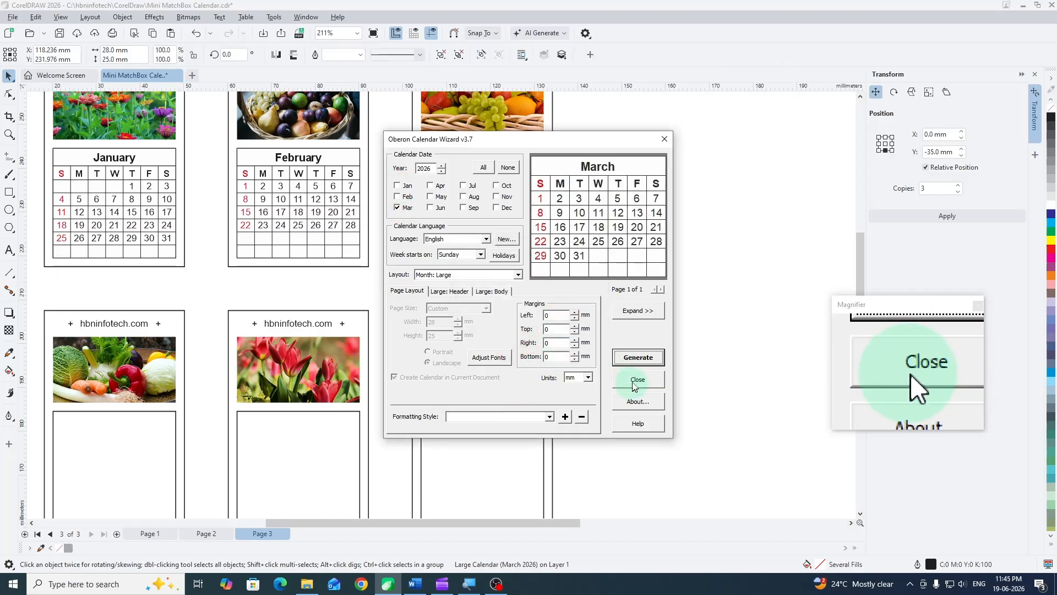
pyautogui.click(633, 383)
# - Run the CalendarWizard CreateCalendar macro on the lower rectangle of the second row's first card
pyautogui.click(174, 273)
pyautogui.click(276, 18)
pyautogui.moveTo(289, 74)
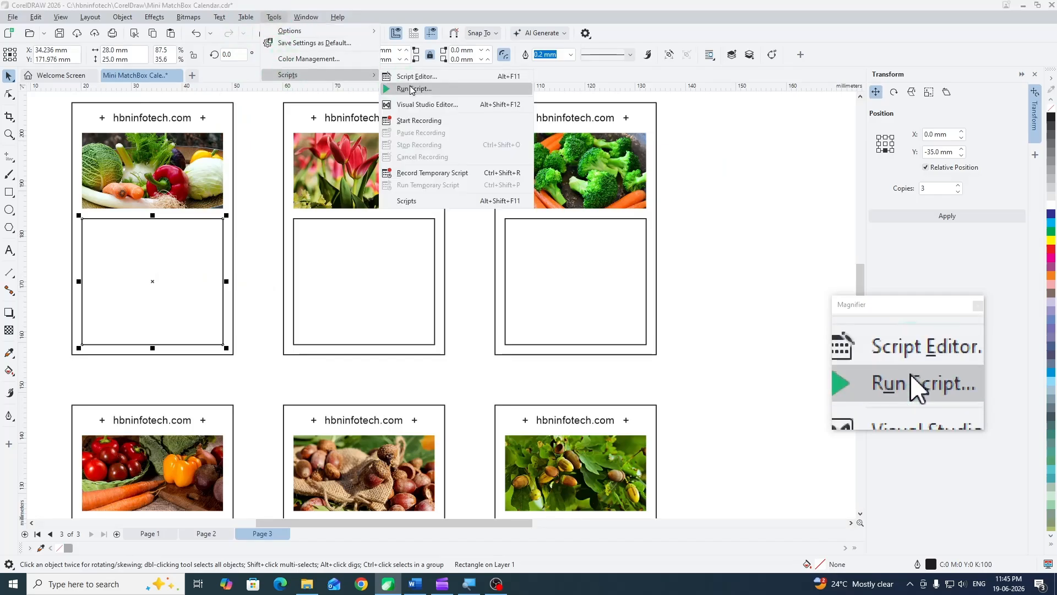
pyautogui.click(415, 90)
pyautogui.click(465, 331)
pyautogui.click(477, 348)
pyautogui.click(621, 225)
# - Generate only April 2026 in that card with the hbninfotech.com style and all margins at 0 mm, then close the wizard
pyautogui.click(400, 186)
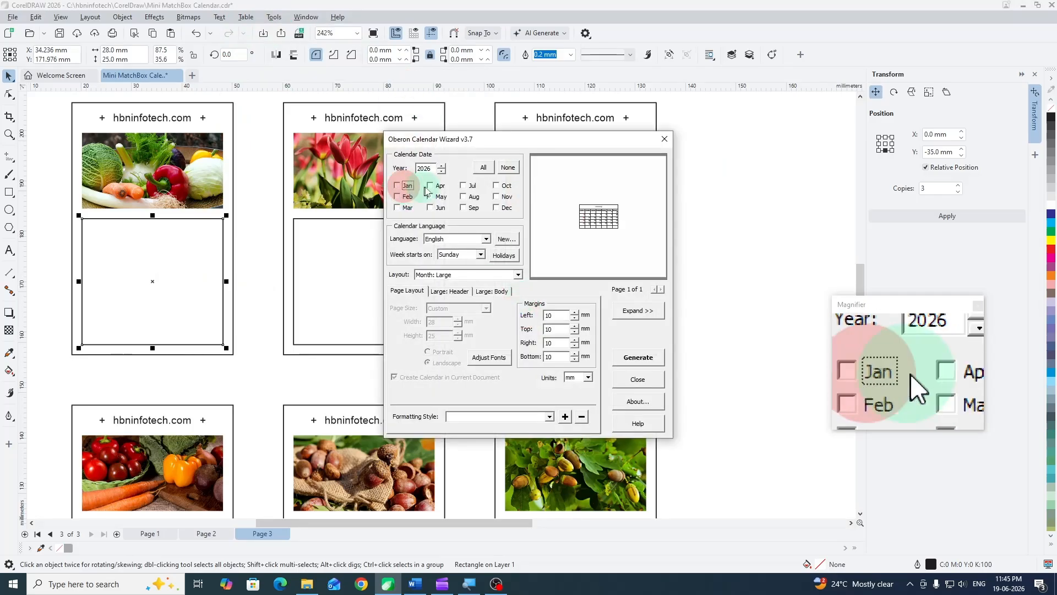
pyautogui.click(432, 186)
pyautogui.click(512, 416)
pyautogui.click(504, 429)
pyautogui.write('0.')
pyautogui.moveTo(558, 316)
pyautogui.mouseDown()
pyautogui.moveTo(527, 312)
pyautogui.moveTo(523, 328)
pyautogui.mouseUp()
pyautogui.write('0')
pyautogui.moveTo(558, 343); pyautogui.dragTo(522, 339)
pyautogui.write('0')
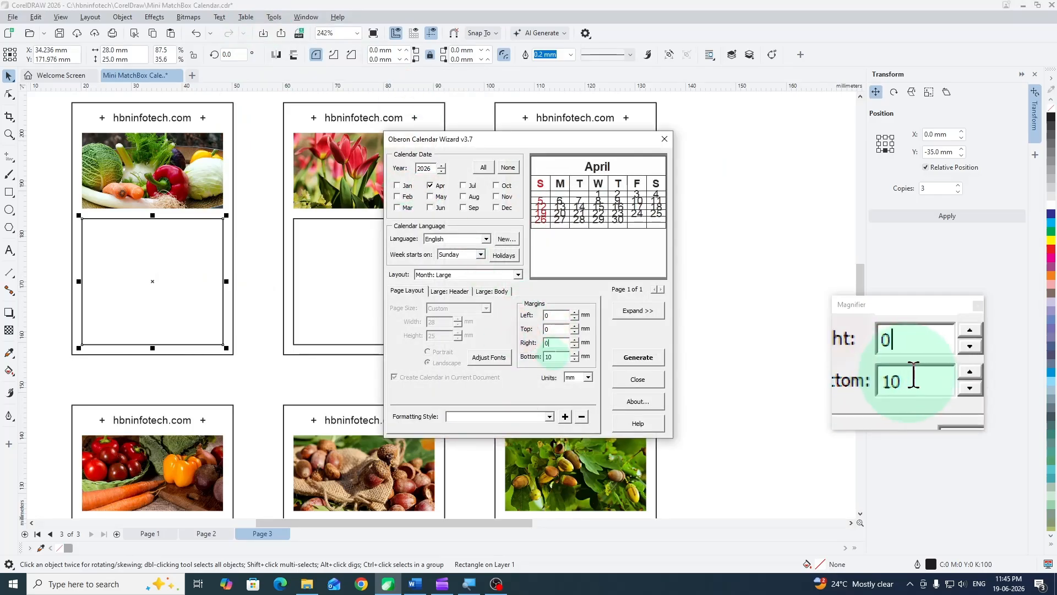
pyautogui.press('Return')
pyautogui.click(639, 380)
# - Run the CalendarWizard CreateCalendar macro on the tulip card's lower rectangle and accept placing the calendar inside it
pyautogui.click(386, 275)
pyautogui.click(274, 18)
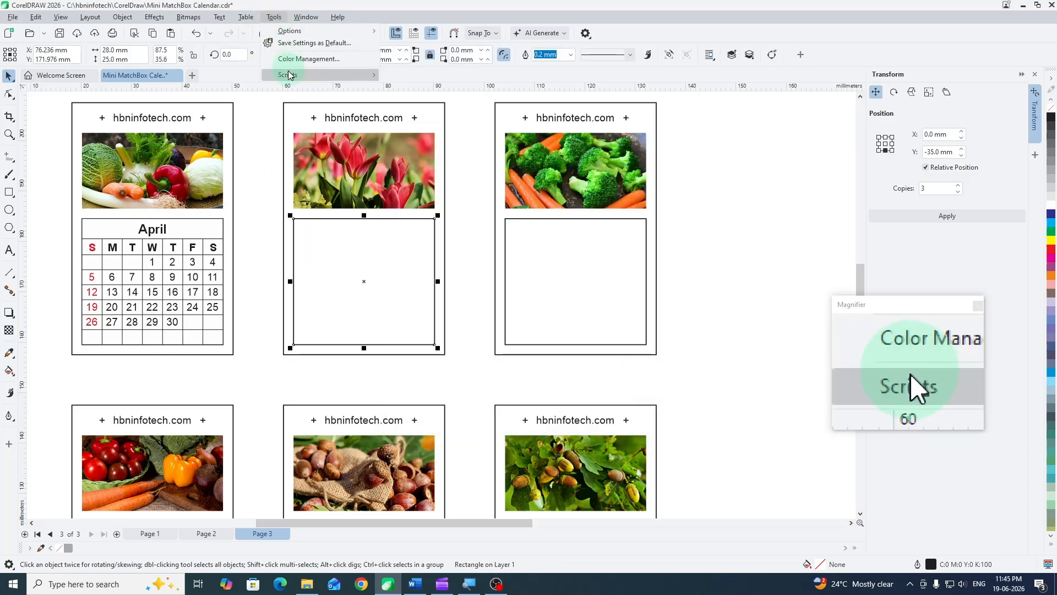
pyautogui.moveTo(288, 74)
pyautogui.click(407, 89)
pyautogui.click(551, 331)
pyautogui.click(507, 347)
pyautogui.click(619, 224)
pyautogui.click(524, 314)
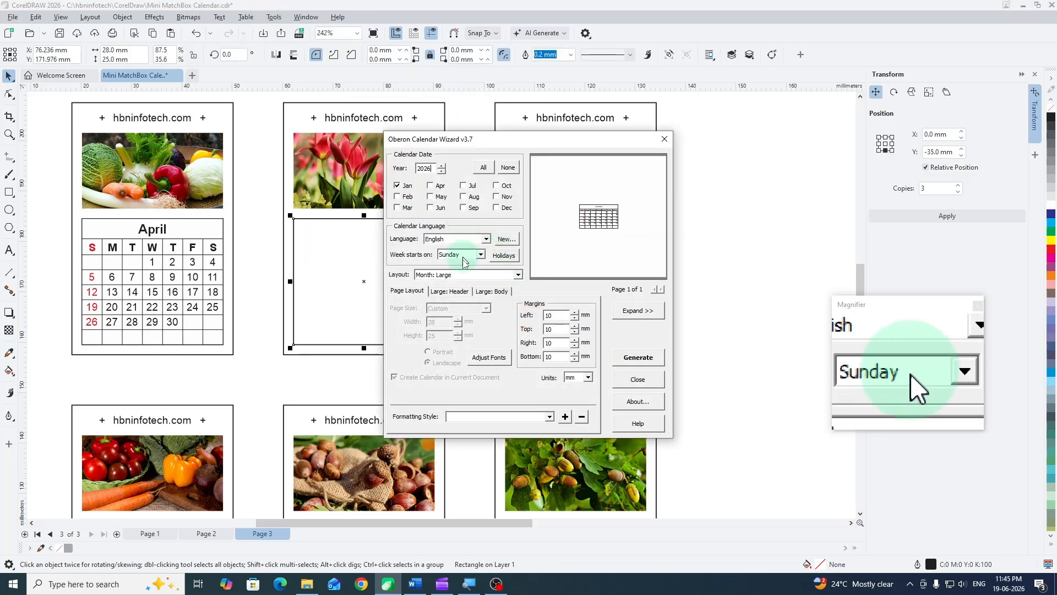
# - Generate only May 2026 in the tulip card with the hbninfotech.com style and all margins at 0 mm, then close the wizard
pyautogui.click(397, 186)
pyautogui.moveTo(558, 315)
pyautogui.mouseDown()
pyautogui.moveTo(525, 311)
pyautogui.moveTo(521, 338)
pyautogui.mouseUp()
pyautogui.write('000')
pyautogui.moveTo(558, 356); pyautogui.dragTo(512, 350)
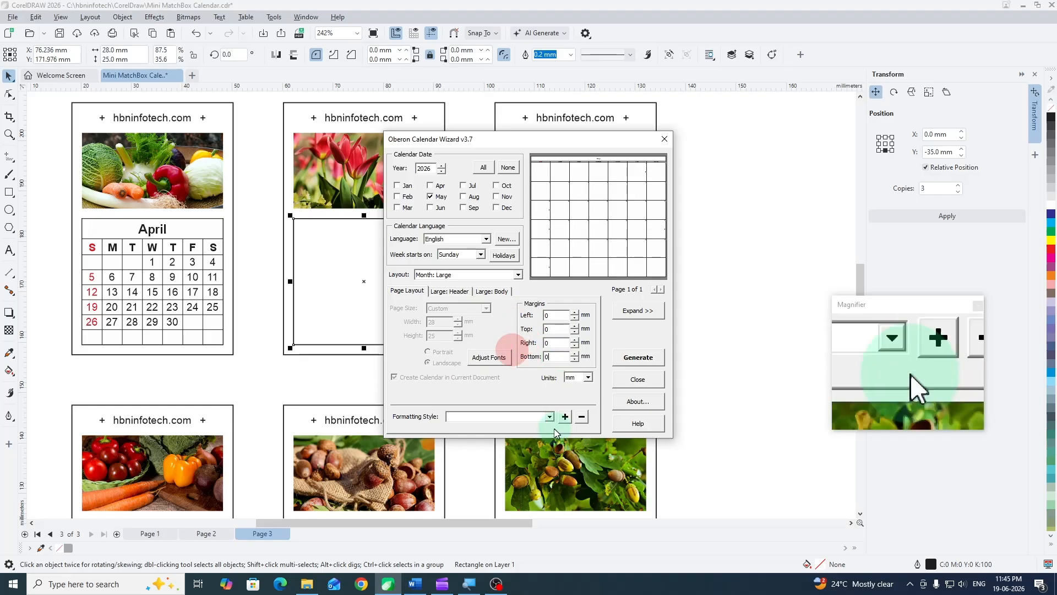
pyautogui.click(639, 357)
pyautogui.click(565, 315)
pyautogui.click(638, 379)
# - Run the CalendarWizard CreateCalendar macro on the lower rectangle of the second row's third card and accept placing the calendar there
pyautogui.moveTo(592, 306); pyautogui.dragTo(564, 198)
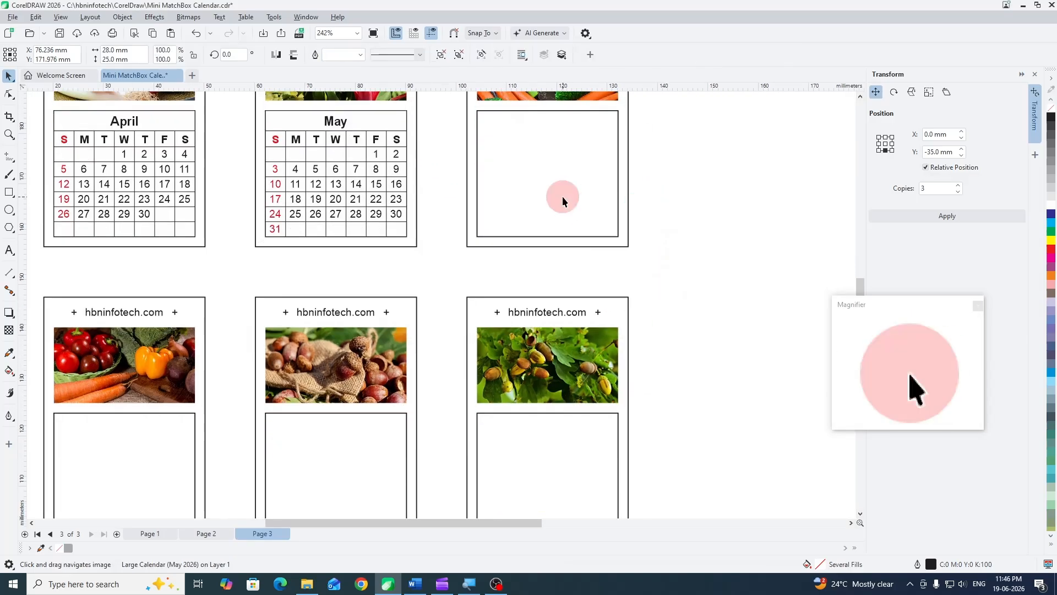
pyautogui.click(563, 196)
pyautogui.click(274, 18)
pyautogui.moveTo(289, 74)
pyautogui.click(424, 118)
pyautogui.click(567, 330)
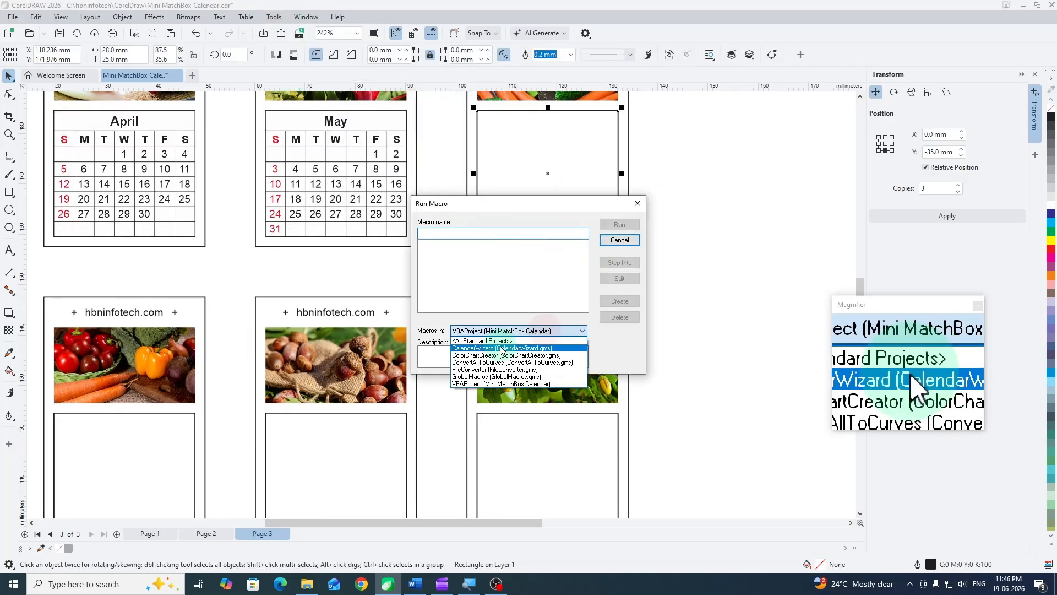
pyautogui.click(506, 348)
pyautogui.click(620, 225)
pyautogui.click(520, 314)
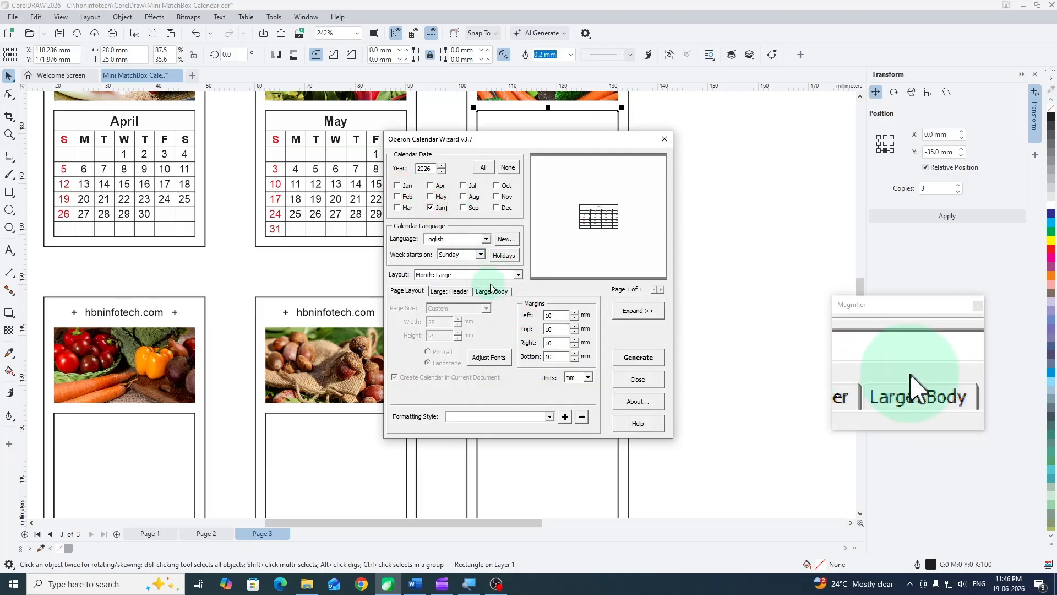
# - Generate the June 2026 calendar with all margins at 0 mm and the hbninfotech.com style, then close the wizard
pyautogui.click(546, 319)
pyautogui.moveTo(544, 316); pyautogui.dragTo(533, 316)
pyautogui.write('0')
pyautogui.moveTo(552, 329)
pyautogui.mouseDown()
pyautogui.moveTo(533, 329)
pyautogui.moveTo(525, 342)
pyautogui.mouseUp()
pyautogui.write('0.0')
pyautogui.moveTo(553, 356); pyautogui.dragTo(524, 359)
pyautogui.write('0')
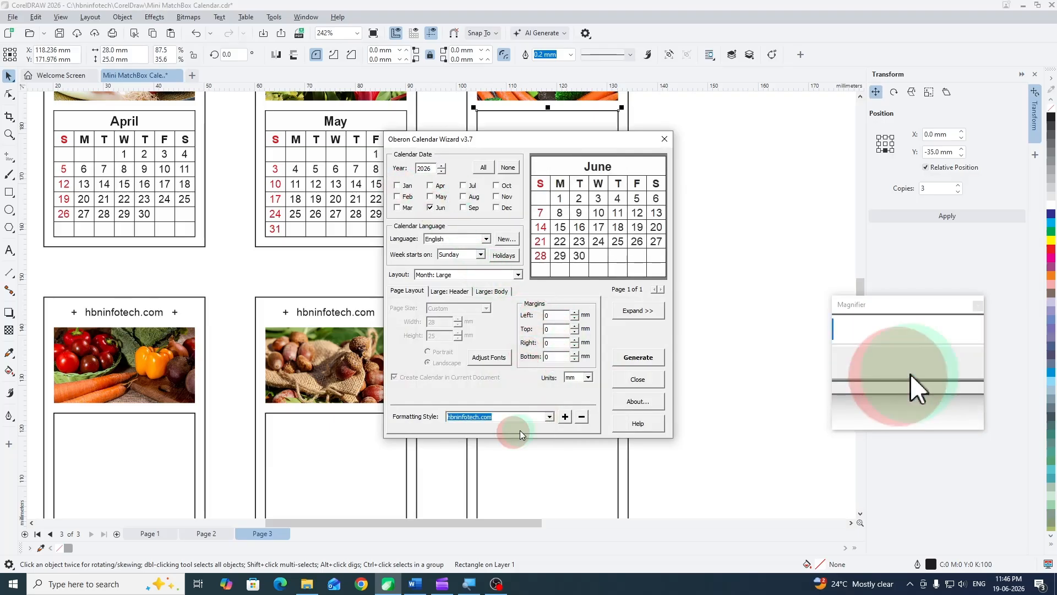
pyautogui.click(584, 317)
pyautogui.click(639, 379)
# - Run the CalendarWizard CreateCalendar macro on the lower rectangle of the third row's first card and accept placing the calendar there
pyautogui.moveTo(693, 379); pyautogui.dragTo(715, 204)
pyautogui.moveTo(625, 326)
pyautogui.mouseDown()
pyautogui.moveTo(621, 365)
pyautogui.moveTo(634, 320)
pyautogui.mouseUp()
pyautogui.click(230, 292)
pyautogui.click(274, 17)
pyautogui.moveTo(293, 74)
pyautogui.click(414, 89)
pyautogui.click(498, 332)
pyautogui.click(495, 345)
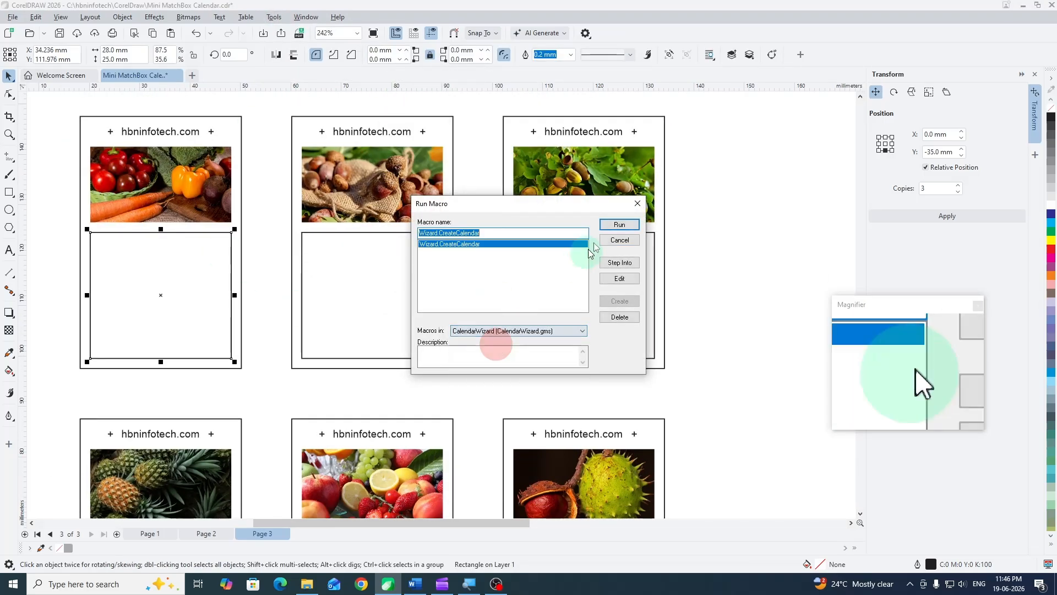
pyautogui.click(618, 225)
pyautogui.click(518, 313)
# - Generate only July 2026 in the third row's first card with all margins at 0 mm and the hbninfotech.com style
pyautogui.click(397, 185)
pyautogui.click(431, 207)
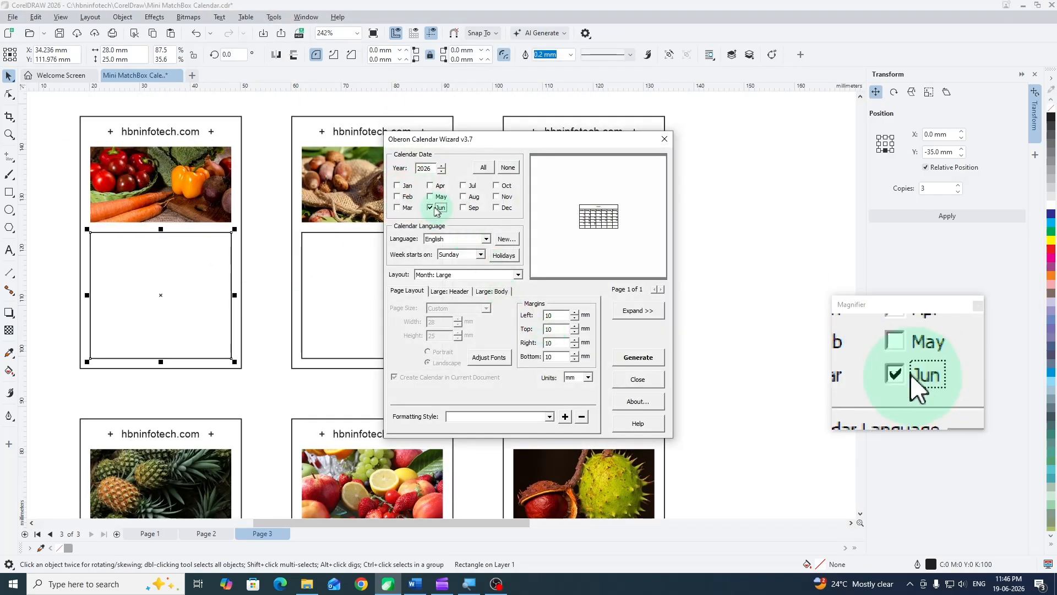
pyautogui.moveTo(553, 315); pyautogui.dragTo(539, 315)
pyautogui.write('0')
pyautogui.moveTo(553, 329); pyautogui.dragTo(529, 341)
pyautogui.write('0.0')
pyautogui.moveTo(553, 357); pyautogui.dragTo(536, 355)
pyautogui.write('0')
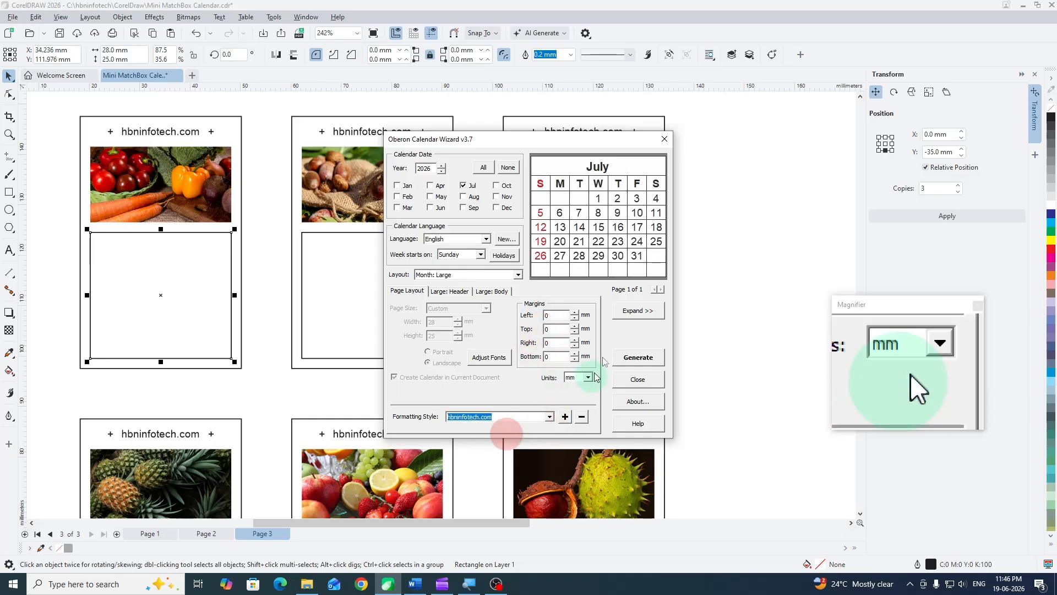
pyautogui.click(578, 319)
# - Run the CalendarWizard CreateCalendar macro on the lower rectangle of the third row's second card and accept placing the calendar there
pyautogui.click(406, 285)
pyautogui.click(274, 17)
pyautogui.moveTo(293, 74)
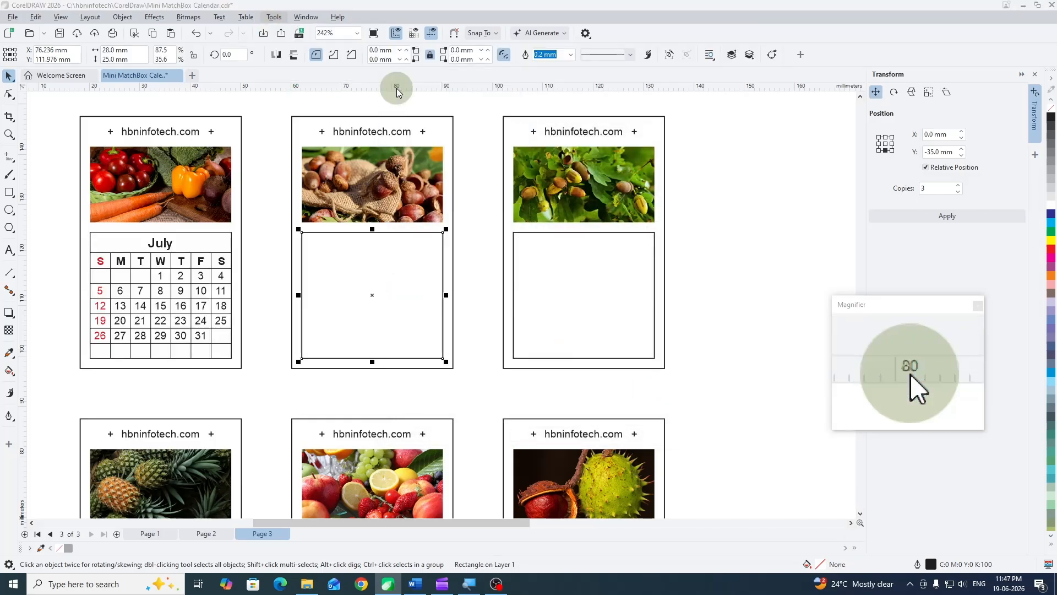
pyautogui.click(410, 87)
pyautogui.click(582, 331)
pyautogui.click(475, 348)
pyautogui.click(618, 226)
pyautogui.click(520, 314)
# - Generate only August 2026 in that card with all margins at 0 mm and the hbninfotech.com style, then close the wizard
pyautogui.click(398, 185)
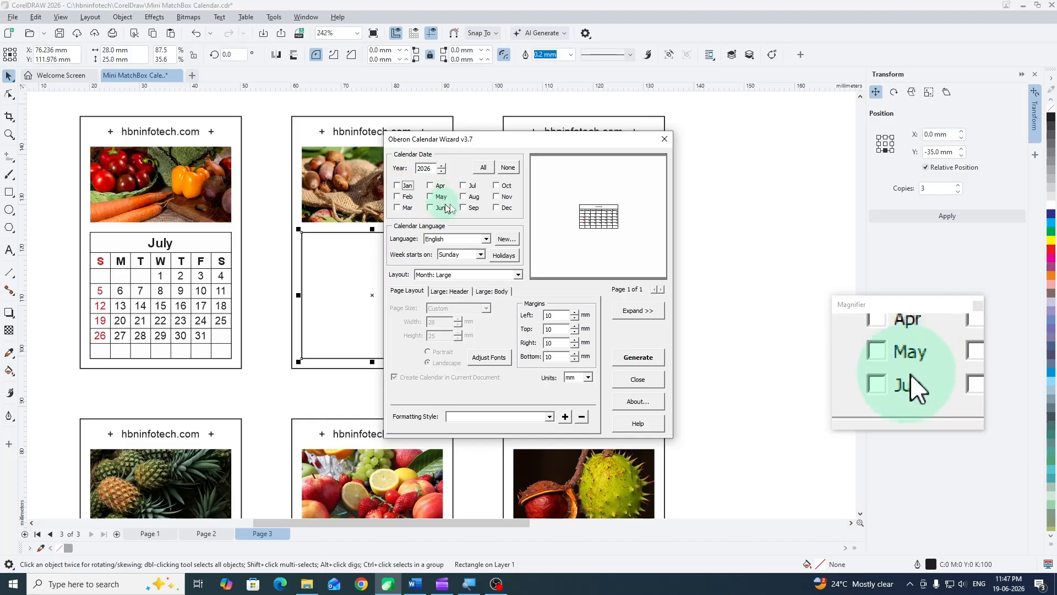
pyautogui.click(466, 197)
pyautogui.moveTo(552, 316); pyautogui.dragTo(537, 314)
pyautogui.write('0')
pyautogui.moveTo(553, 329); pyautogui.dragTo(538, 343)
pyautogui.write('00')
pyautogui.moveTo(553, 357); pyautogui.dragTo(543, 357)
pyautogui.write('0')
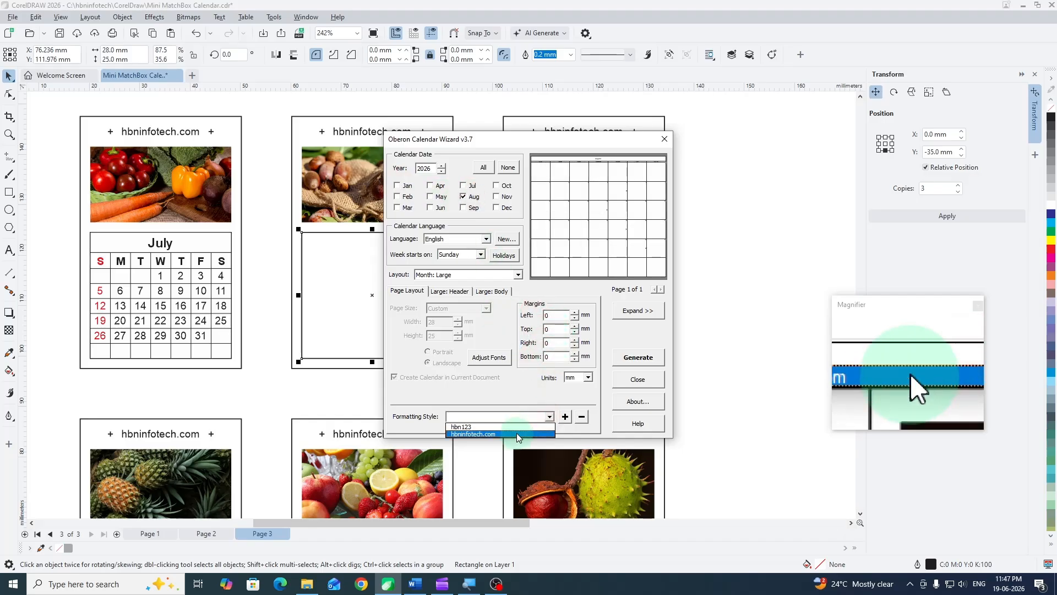
pyautogui.click(571, 315)
pyautogui.click(638, 379)
# - Run the CalendarWizard CreateCalendar macro on the lower rectangle of the third row's third card
pyautogui.click(582, 279)
pyautogui.click(274, 18)
pyautogui.moveTo(290, 74)
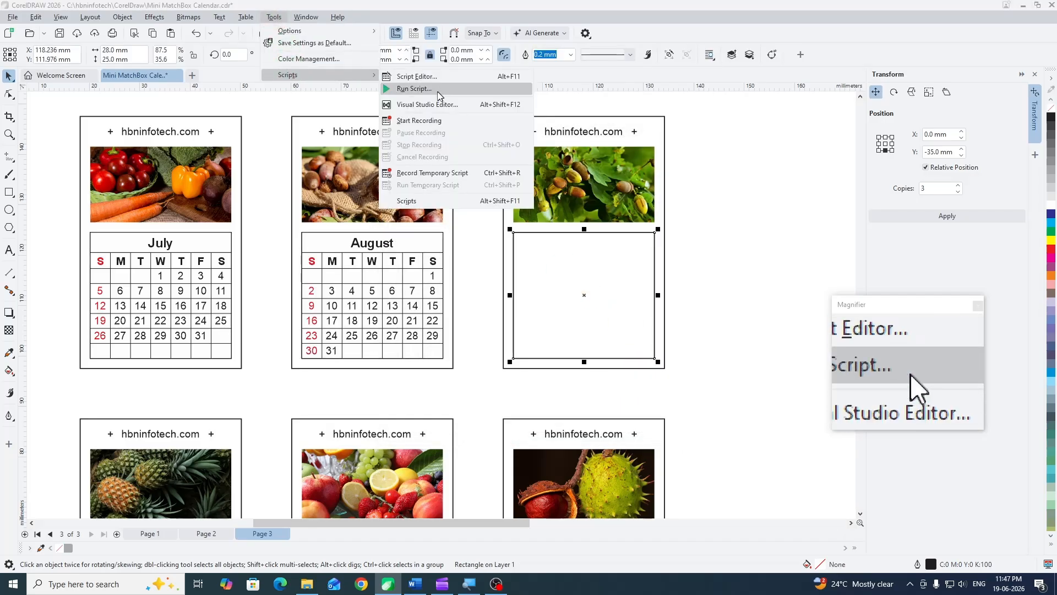
pyautogui.click(406, 88)
pyautogui.click(499, 332)
pyautogui.click(499, 336)
pyautogui.click(619, 224)
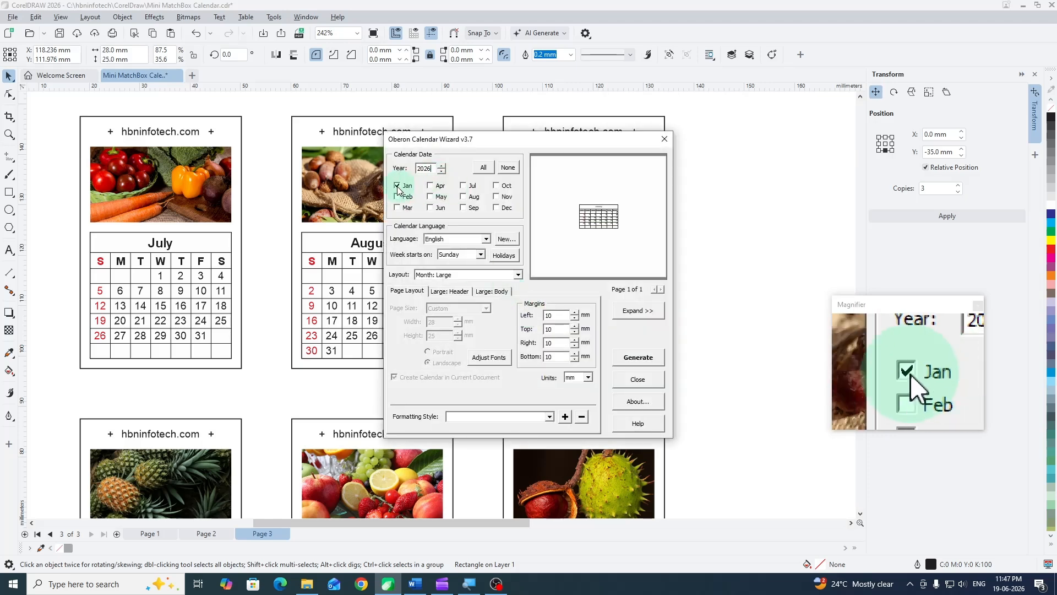
# - Generate only September 2026 in the third row's third card with all margins at 0 mm and the hbninfotech.com style, then close the wizard
pyautogui.write('0.')
pyautogui.moveTo(553, 316)
pyautogui.mouseDown()
pyautogui.moveTo(539, 315)
pyautogui.moveTo(537, 329)
pyautogui.mouseUp()
pyautogui.write('0')
pyautogui.moveTo(553, 343)
pyautogui.mouseDown()
pyautogui.moveTo(528, 343)
pyautogui.moveTo(540, 357)
pyautogui.mouseUp()
pyautogui.write('00')
pyautogui.click(521, 434)
pyautogui.click(644, 358)
pyautogui.click(571, 314)
pyautogui.click(637, 379)
# - Run the CalendarWizard CreateCalendar macro on the lower rectangle of the fourth row's first card
pyautogui.moveTo(695, 325); pyautogui.dragTo(693, 113)
pyautogui.click(145, 361)
pyautogui.click(274, 17)
pyautogui.moveTo(295, 74)
pyautogui.click(418, 116)
pyautogui.click(500, 331)
pyautogui.click(493, 347)
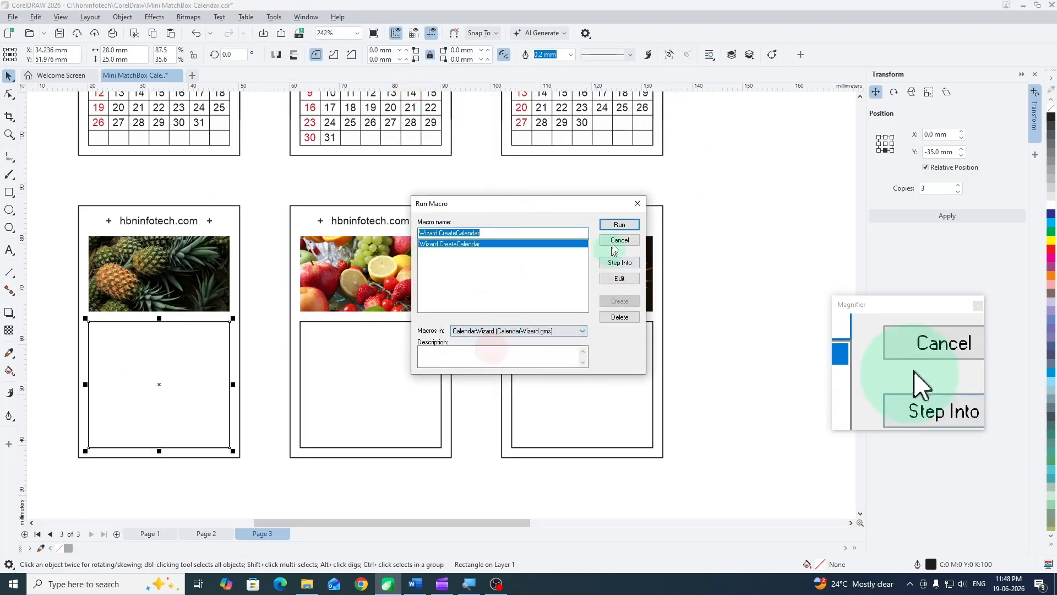
pyautogui.click(618, 225)
# - Generate only October 2026 in the fourth row's first card with all margins at 0 mm and the hbninfotech.com style
pyautogui.click(397, 185)
pyautogui.click(496, 186)
pyautogui.moveTo(553, 315)
pyautogui.mouseDown()
pyautogui.moveTo(543, 315)
pyautogui.moveTo(543, 342)
pyautogui.mouseUp()
pyautogui.write('000')
pyautogui.moveTo(553, 357); pyautogui.dragTo(543, 356)
pyautogui.write('0')
pyautogui.click(521, 434)
pyautogui.click(638, 357)
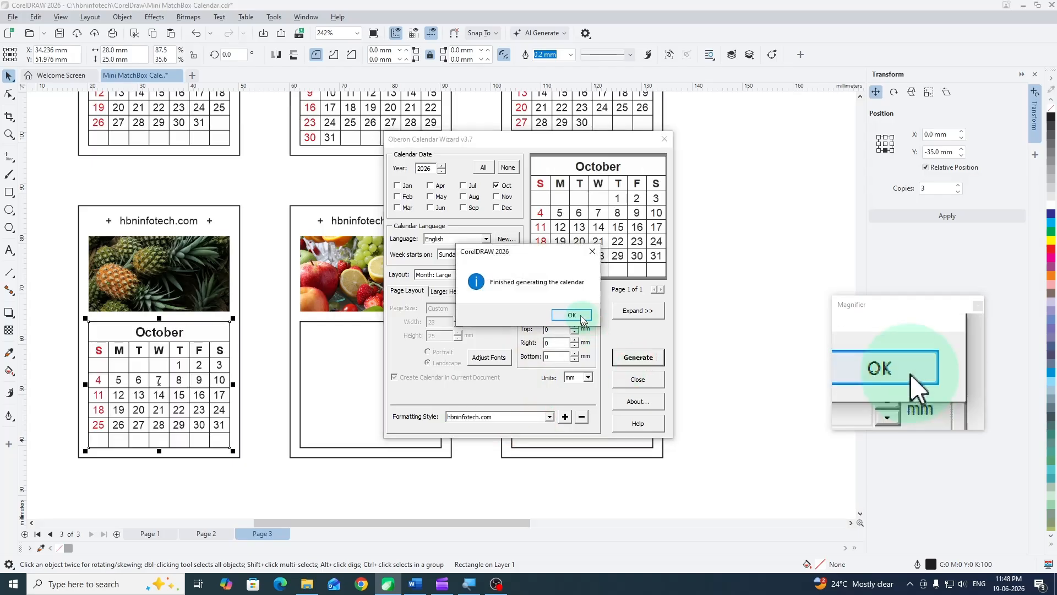
pyautogui.click(571, 313)
# - Run the CalendarWizard CreateCalendar macro on the lower rectangle of the fourth row's second card
pyautogui.click(356, 348)
pyautogui.click(273, 17)
pyautogui.moveTo(296, 74)
pyautogui.click(418, 117)
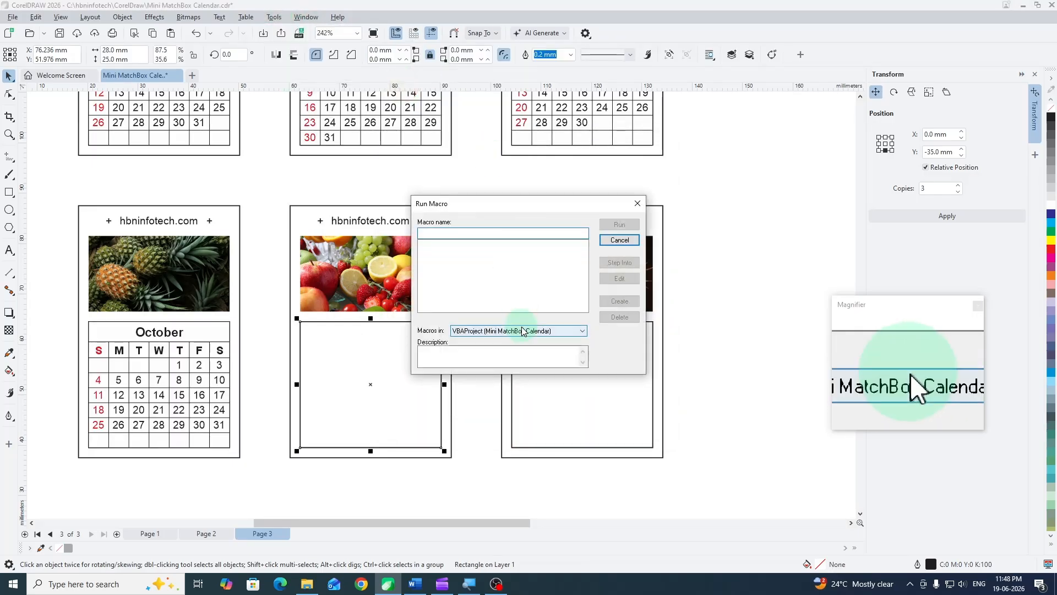
pyautogui.click(500, 332)
pyautogui.click(493, 347)
pyautogui.click(619, 226)
# - Generate only November 2026 in the fourth row's second card with all margins at 0 mm and the hbninfotech.com style
pyautogui.click(397, 186)
pyautogui.click(496, 197)
pyautogui.moveTo(555, 315)
pyautogui.mouseDown()
pyautogui.moveTo(528, 329)
pyautogui.moveTo(531, 342)
pyautogui.mouseUp()
pyautogui.write('00.0')
pyautogui.moveTo(553, 357); pyautogui.dragTo(528, 356)
pyautogui.write('0')
pyautogui.click(549, 417)
pyautogui.click(521, 427)
pyautogui.click(639, 358)
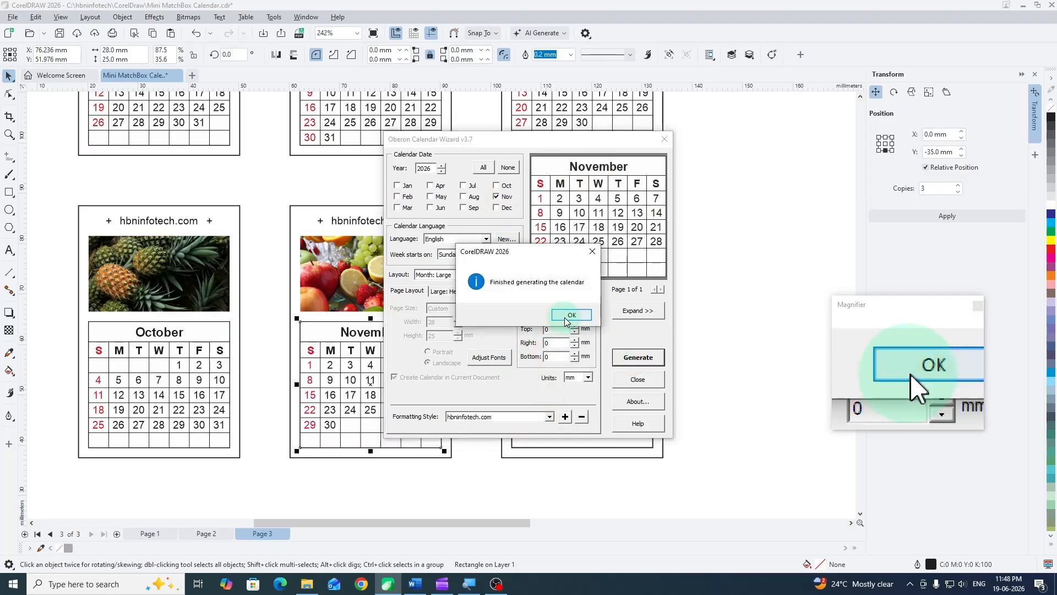
pyautogui.click(570, 315)
# - Run the CalendarWizard CreateCalendar macro on the lower rectangle of the fourth row's third card and accept placing the calendar there
pyautogui.click(567, 356)
pyautogui.click(274, 17)
pyautogui.moveTo(296, 74)
pyautogui.click(419, 117)
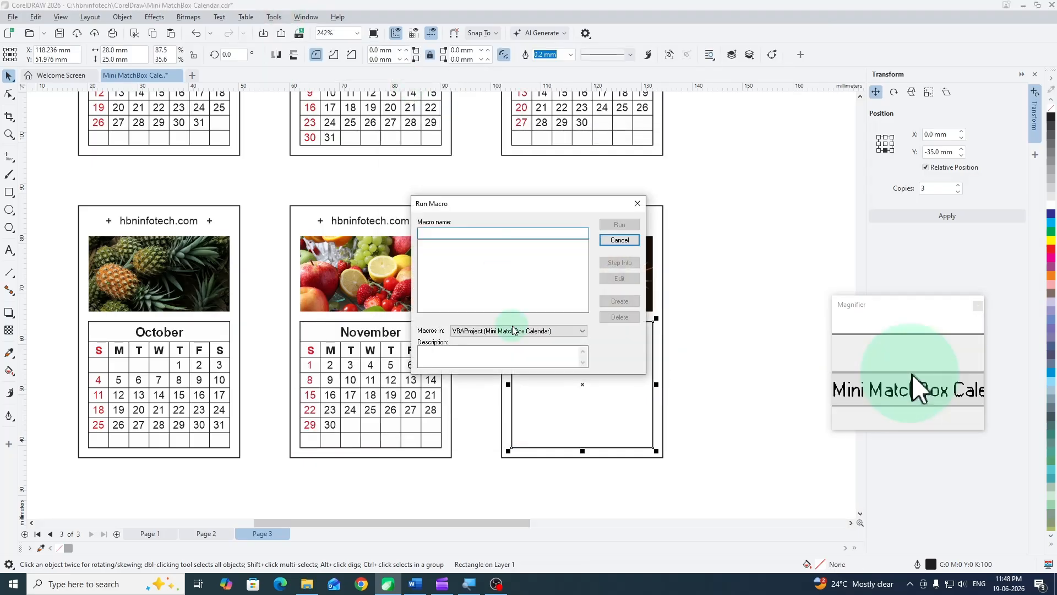
pyautogui.click(500, 331)
pyautogui.click(493, 347)
pyautogui.click(619, 224)
pyautogui.click(539, 314)
# - Generate only December 2026 in the fourth row's third card with all margins at 0 mm and the hbninfotech.com style, then close the wizard
pyautogui.click(397, 186)
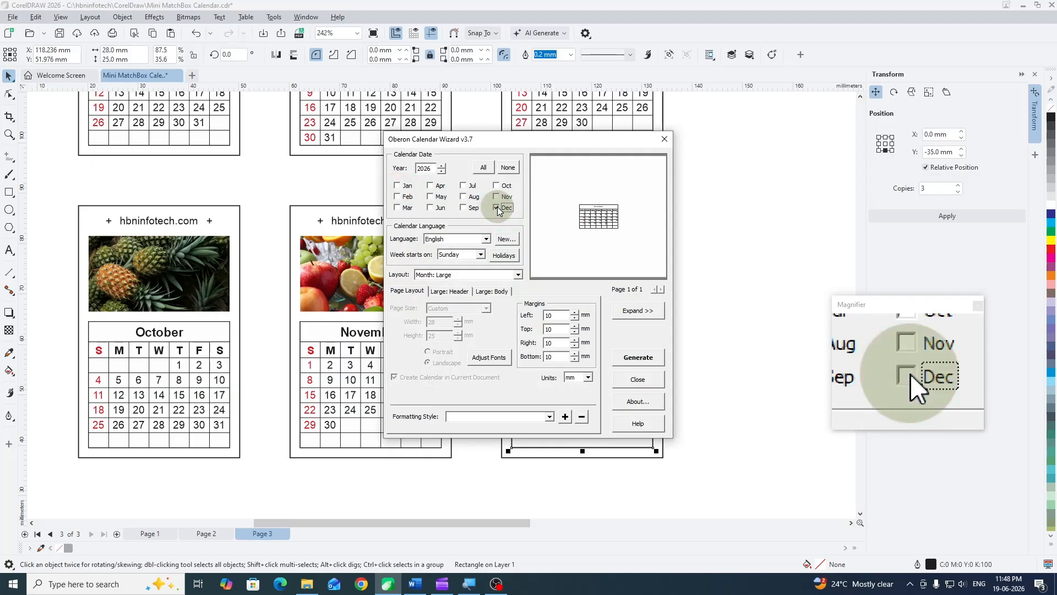
pyautogui.click(496, 208)
pyautogui.moveTo(556, 316); pyautogui.dragTo(540, 315)
pyautogui.write('0')
pyautogui.write('0.')
pyautogui.moveTo(555, 329)
pyautogui.mouseDown()
pyautogui.moveTo(539, 330)
pyautogui.moveTo(538, 344)
pyautogui.mouseUp()
pyautogui.write('0')
pyautogui.moveTo(555, 356); pyautogui.dragTo(522, 353)
pyautogui.write('0')
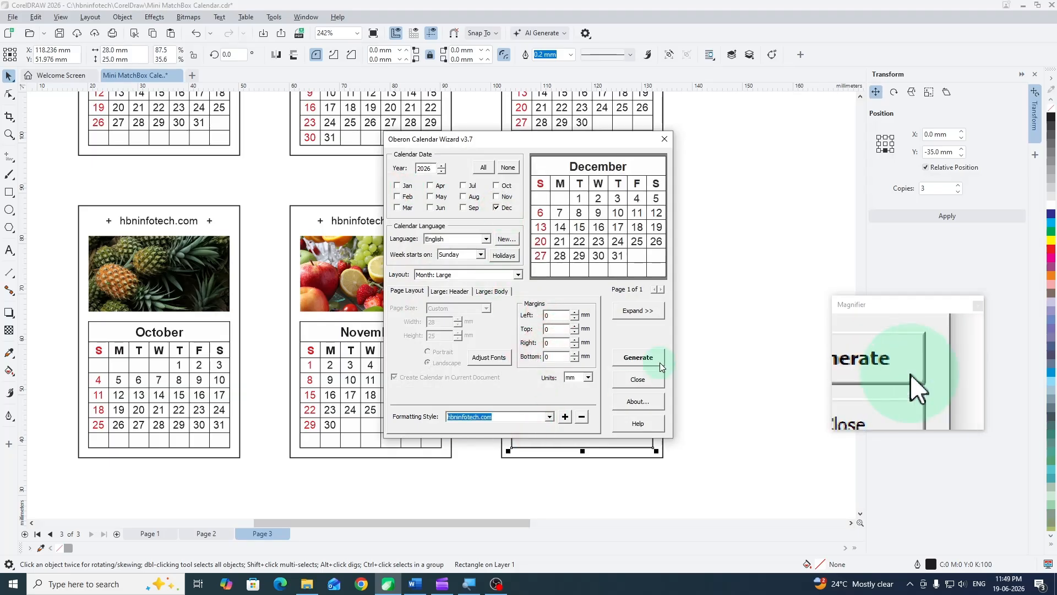
pyautogui.click(557, 315)
pyautogui.click(638, 379)
pyautogui.click(732, 280)
# - Move the January calendar straight out of the first card's lower frame into the empty area beside the card, then deselect it
pyautogui.scroll(-3, 272, 326)
pyautogui.moveTo(408, 253); pyautogui.dragTo(380, 333)
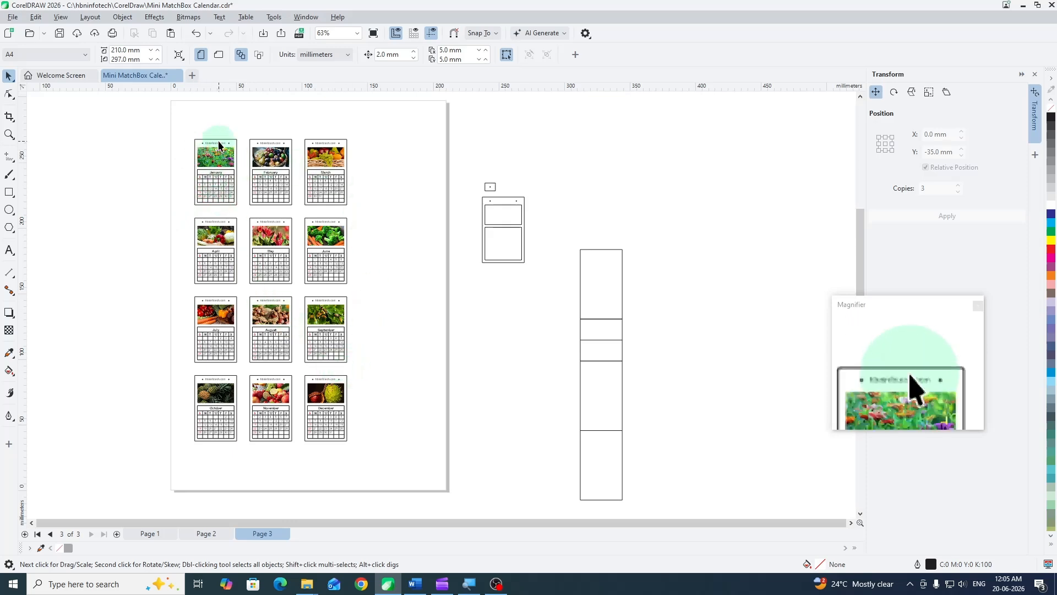
pyautogui.scroll(5, 211, 145)
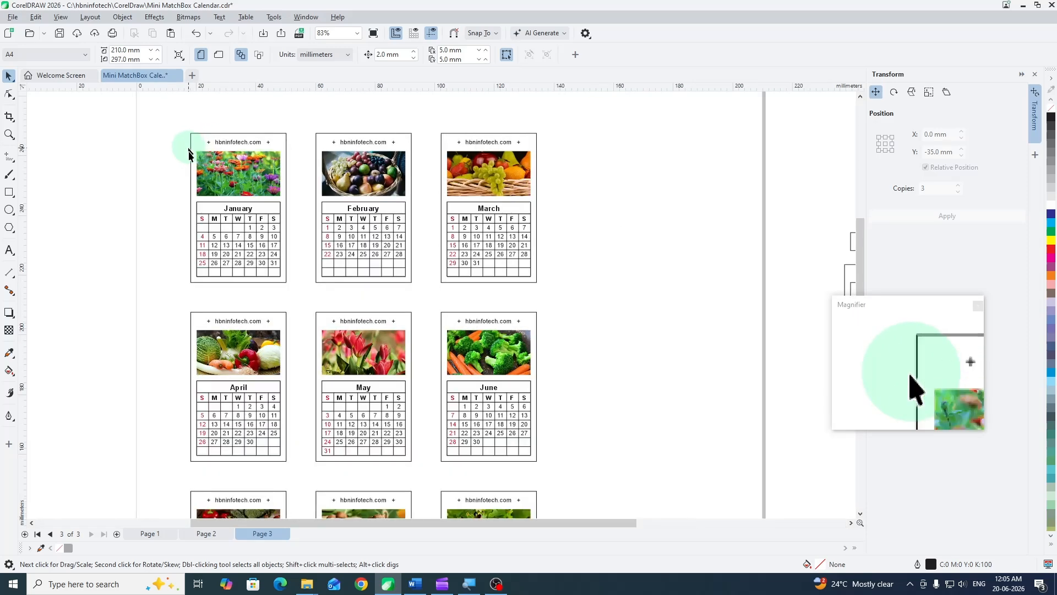
pyautogui.click(224, 228)
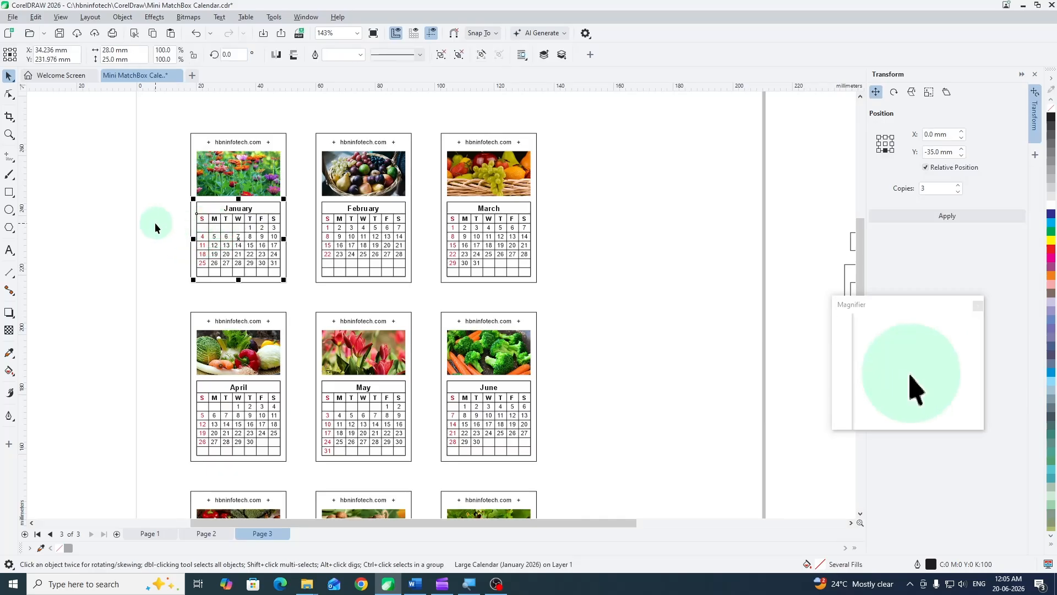
pyautogui.moveTo(221, 230); pyautogui.dragTo(117, 231)
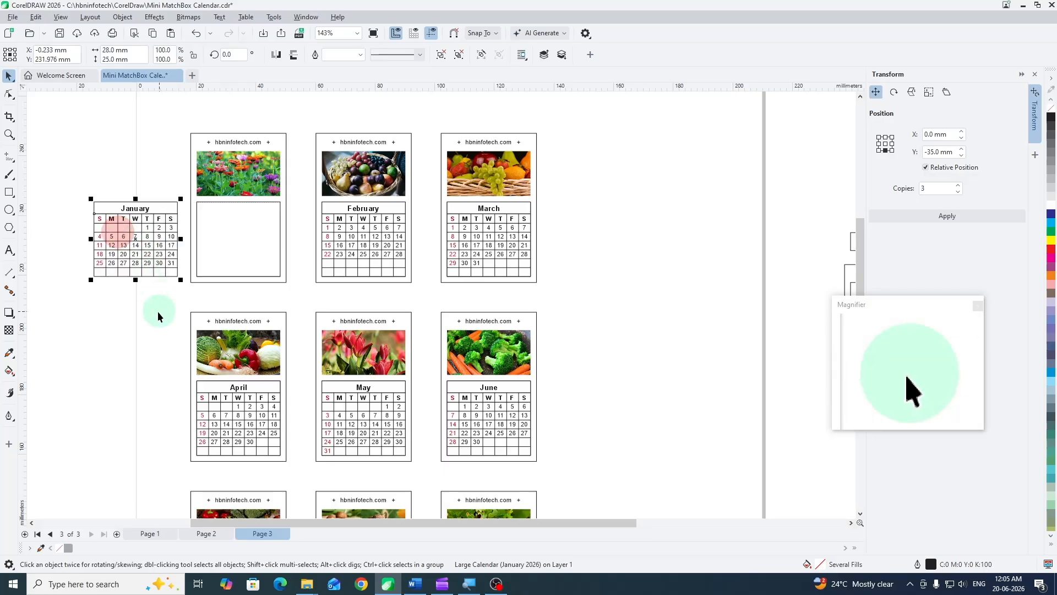
pyautogui.click(159, 312)
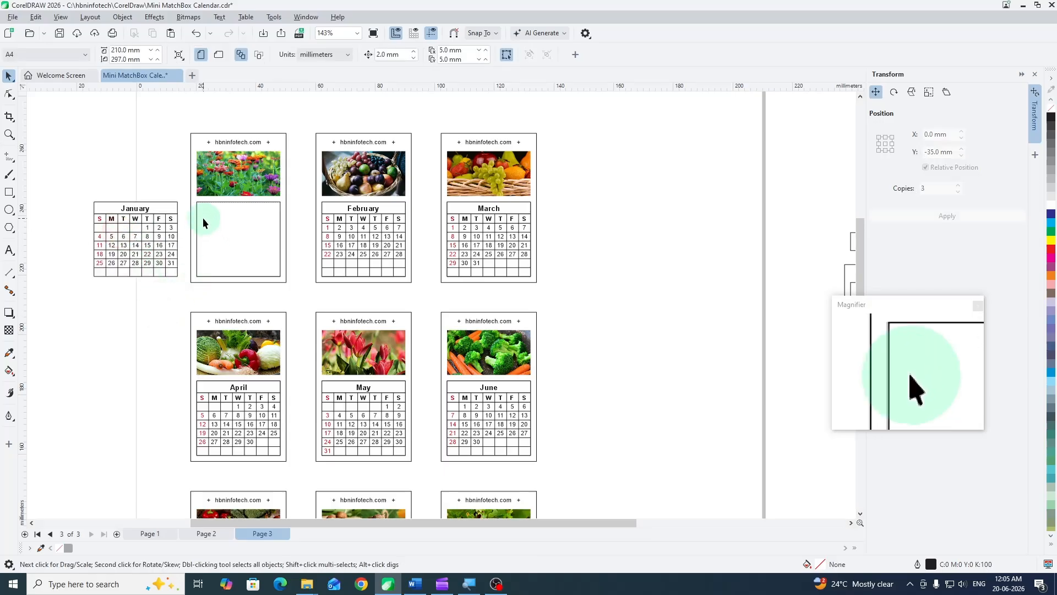
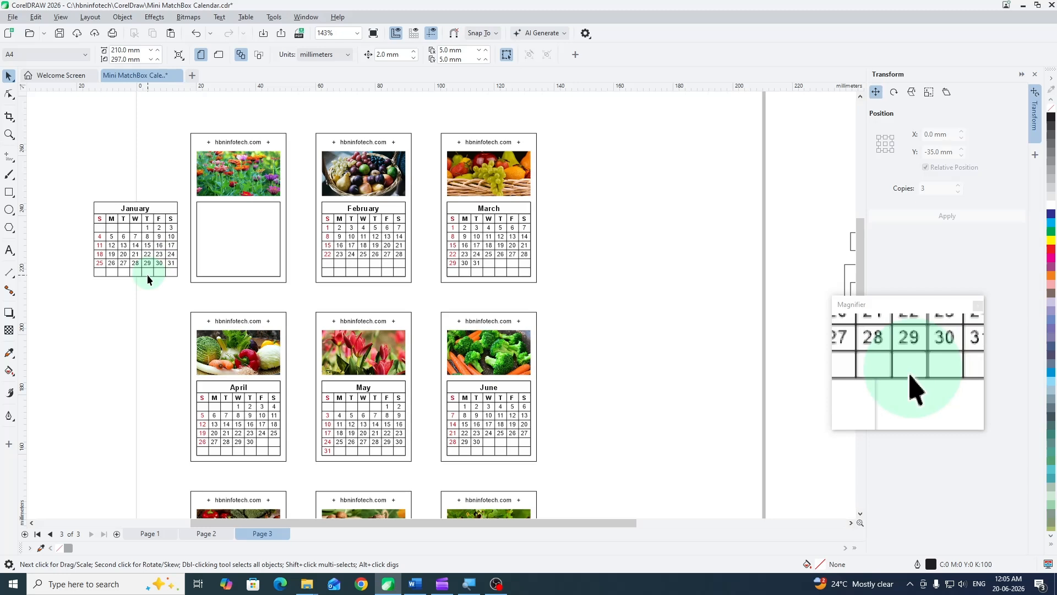
# - Undo the January calendar's move out of the first card and deselect it
pyautogui.hotkey('ctrl', 'z')
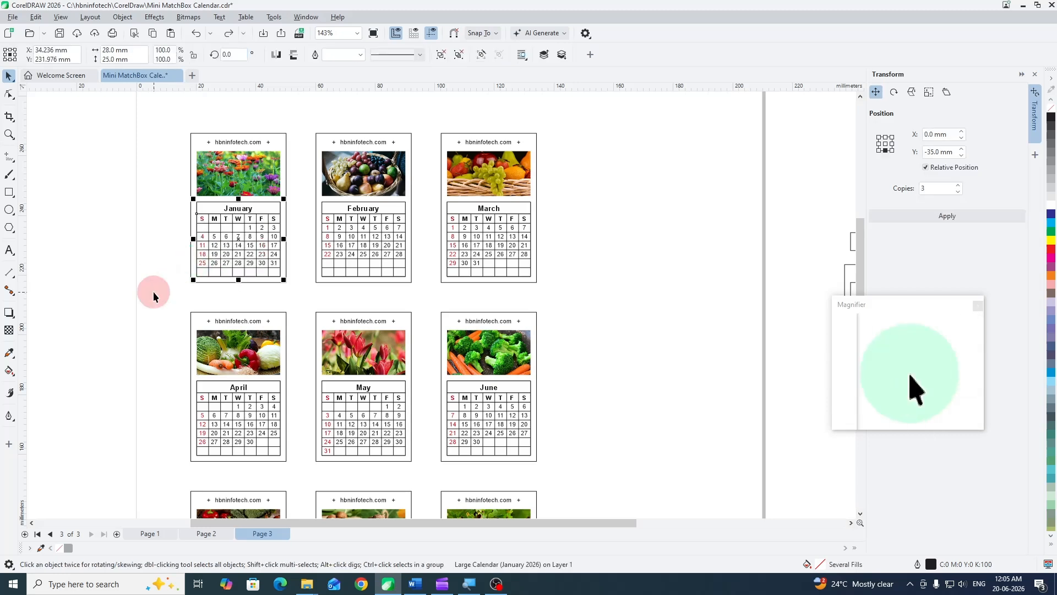
pyautogui.click(153, 292)
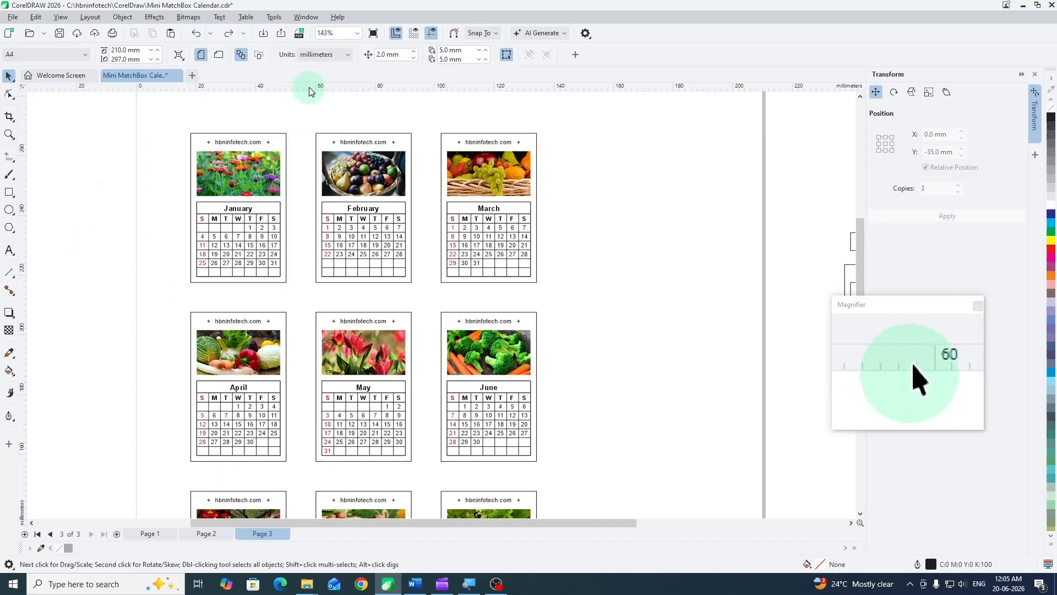
# - Set the nudge distance to 100 mm and nudge the January calendar once to the left out of its card
pyautogui.click(379, 55)
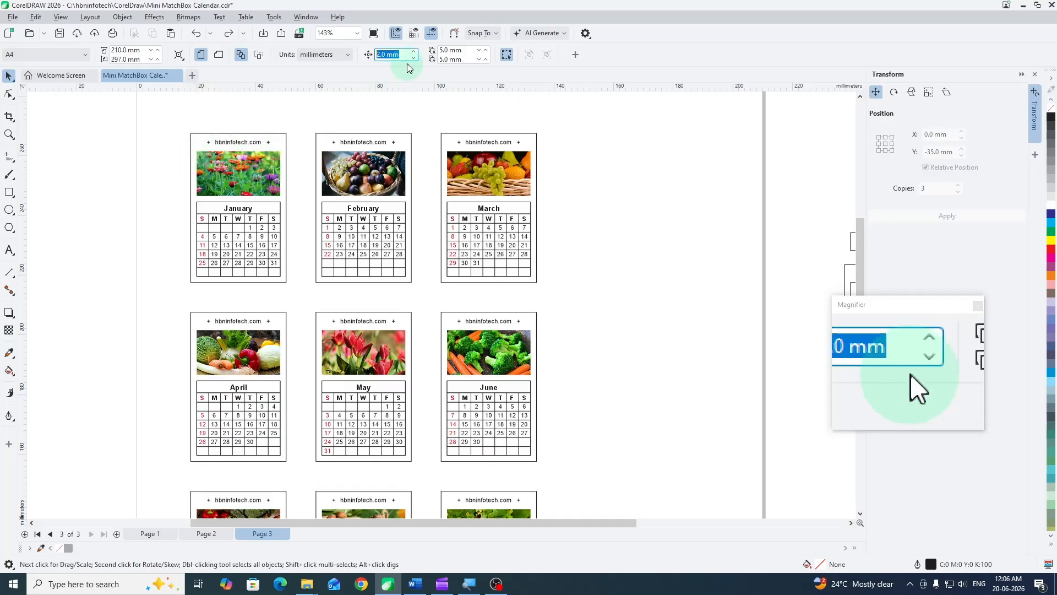
pyautogui.write('100')
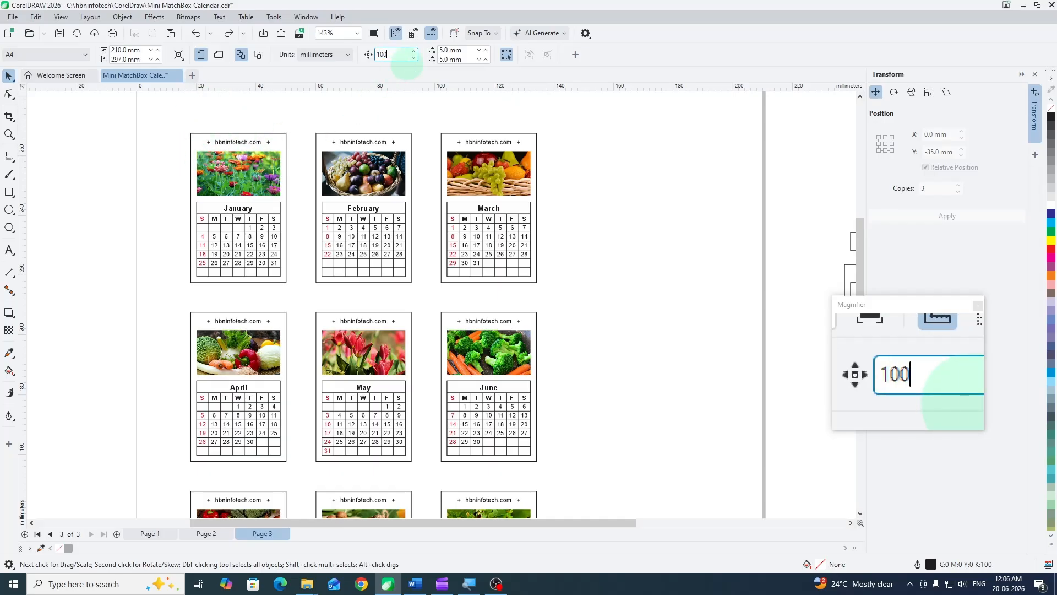
pyautogui.click(221, 247)
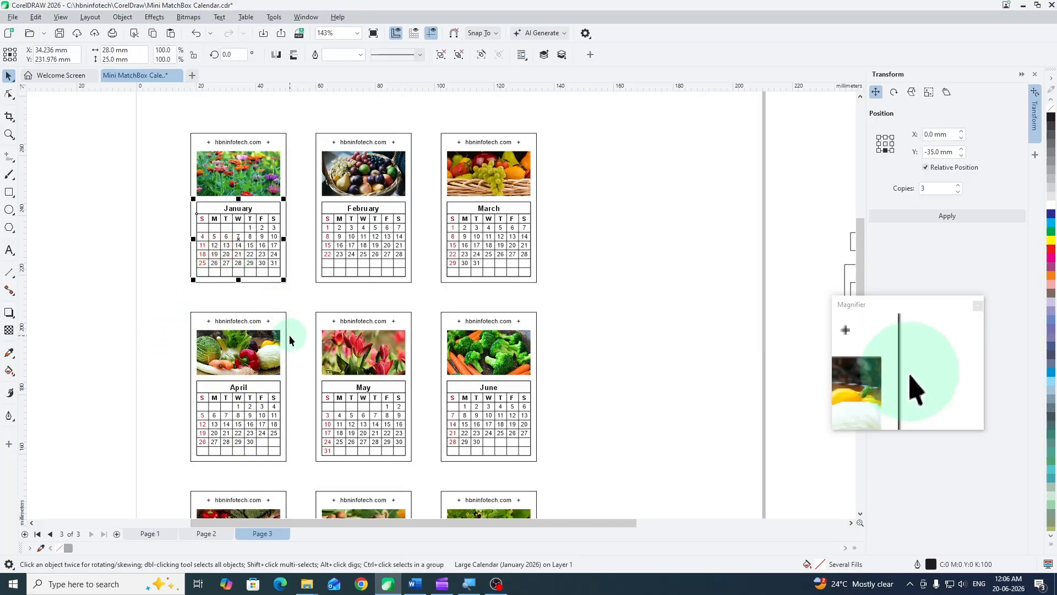
pyautogui.press('Left')
pyautogui.scroll(-1, 350, 308)
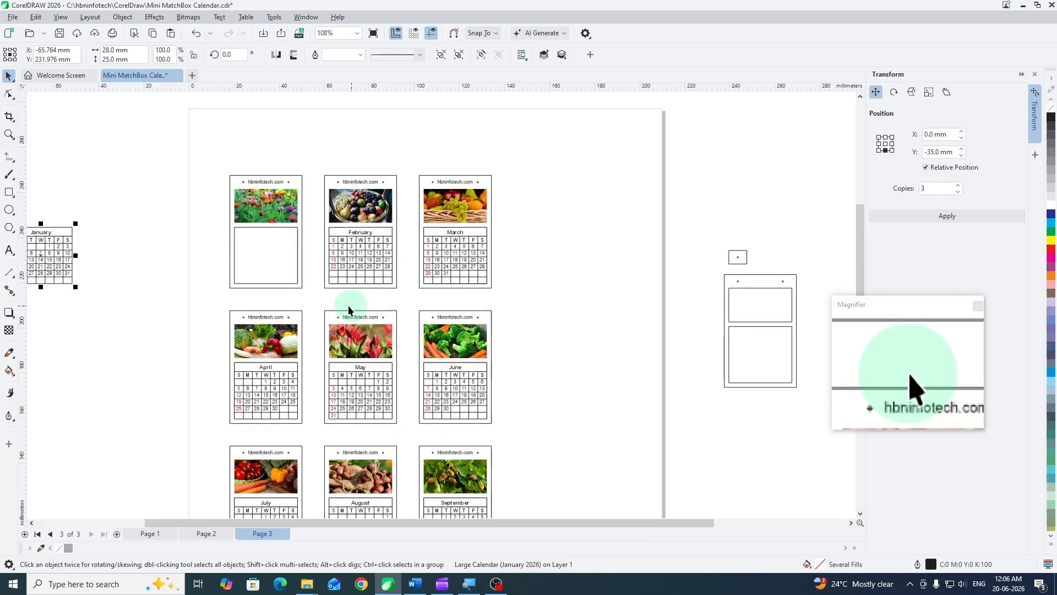
# - Set the nudge distance to 50 mm and nudge the January calendar twice to the right, back into its card
pyautogui.click(147, 269)
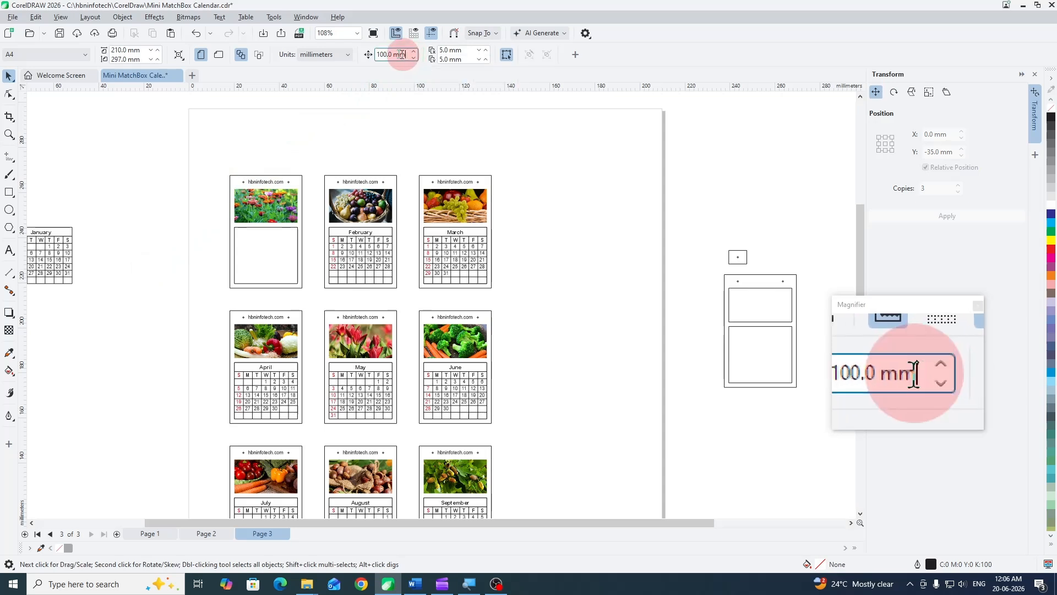
pyautogui.moveTo(406, 54); pyautogui.dragTo(374, 54)
pyautogui.write('5')
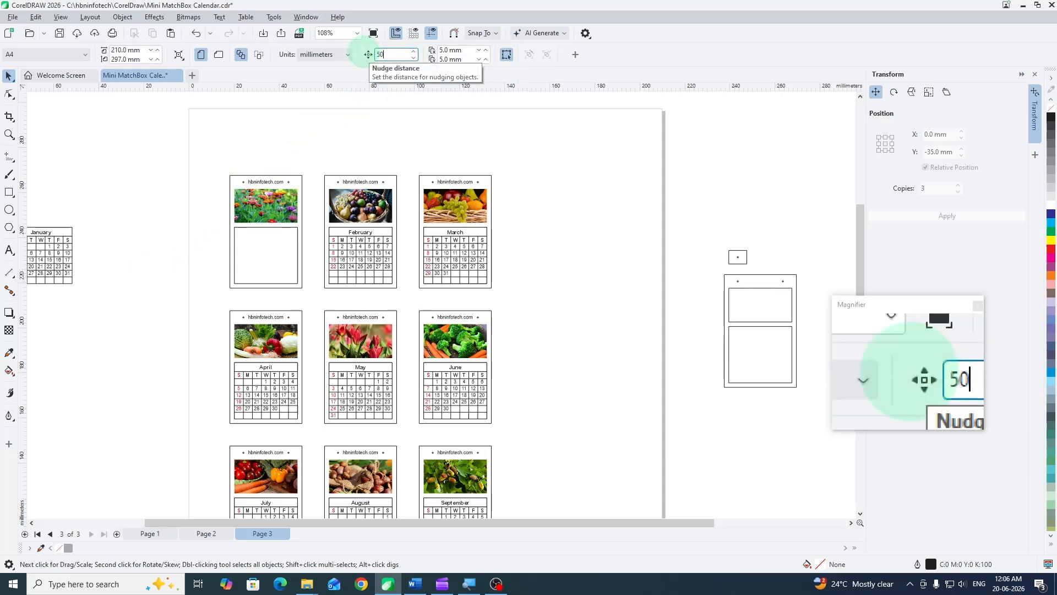
pyautogui.click(62, 251)
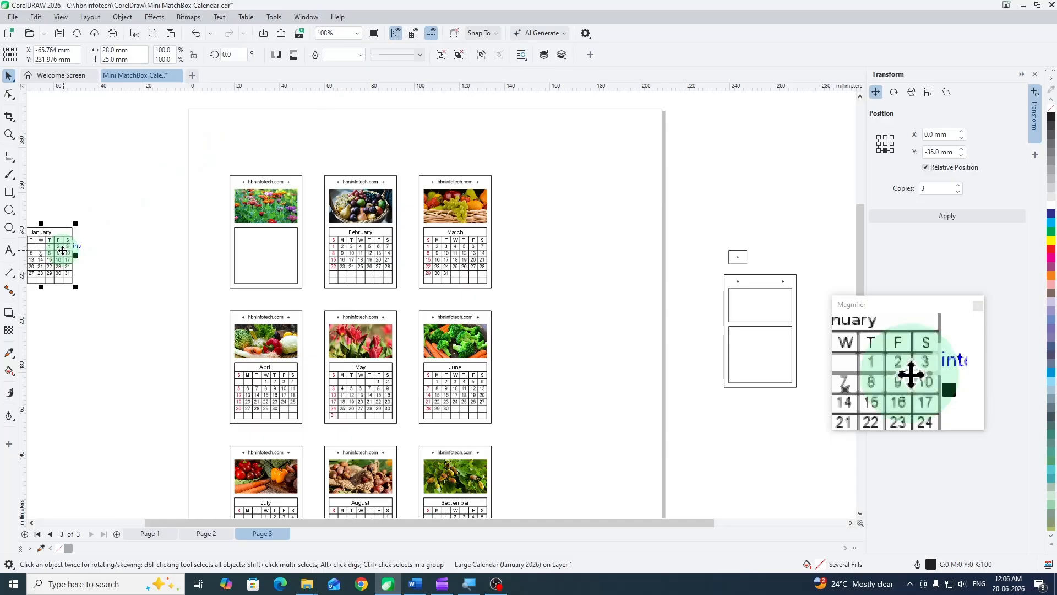
pyautogui.press('Right')
pyautogui.press('Right')
pyautogui.click(209, 278)
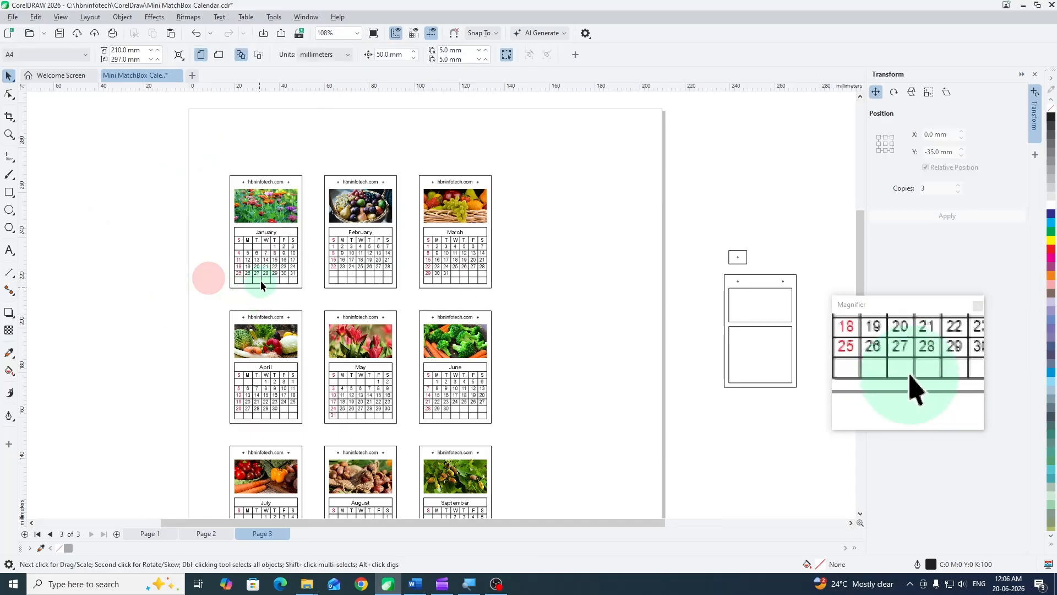
# - Nudge the January calendar 50 mm left, delete the frame rectangle that was behind it, and nudge the calendar back into its card
pyautogui.scroll(2, 259, 280)
pyautogui.scroll(-1, 263, 245)
pyautogui.click(263, 242)
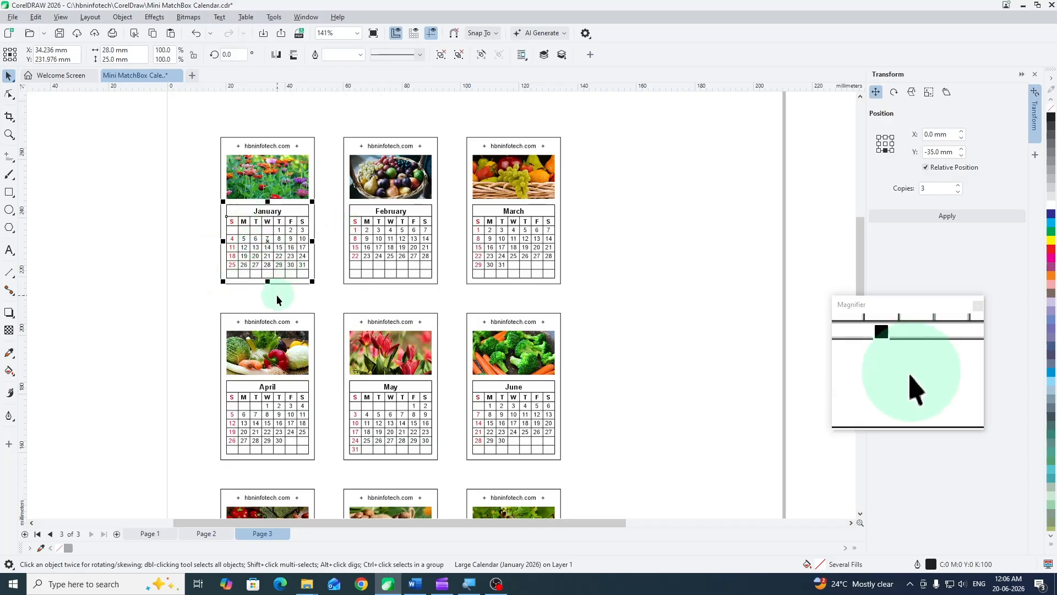
pyautogui.press('Left')
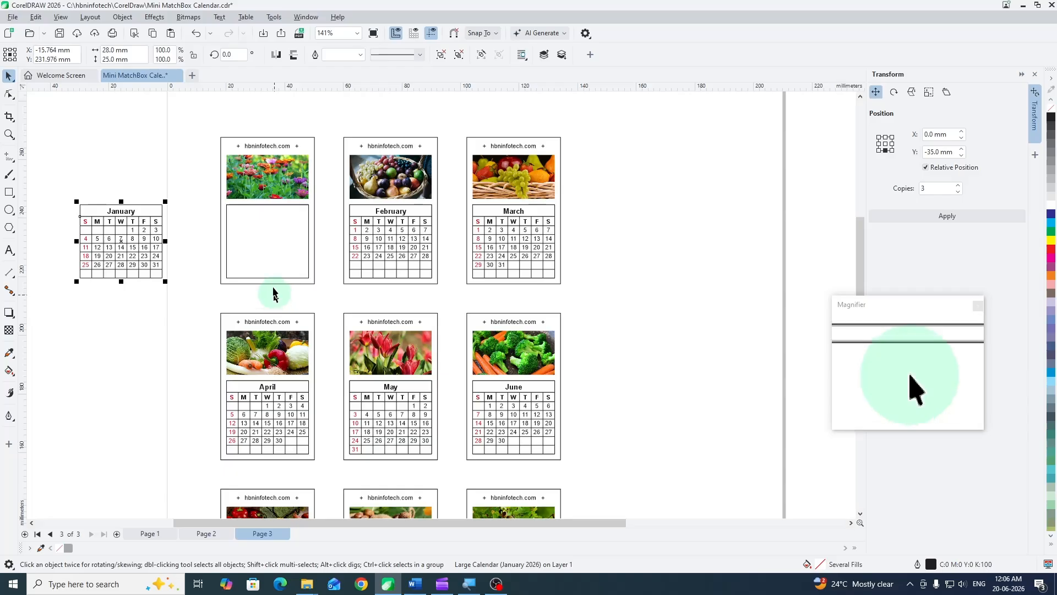
pyautogui.click(273, 234)
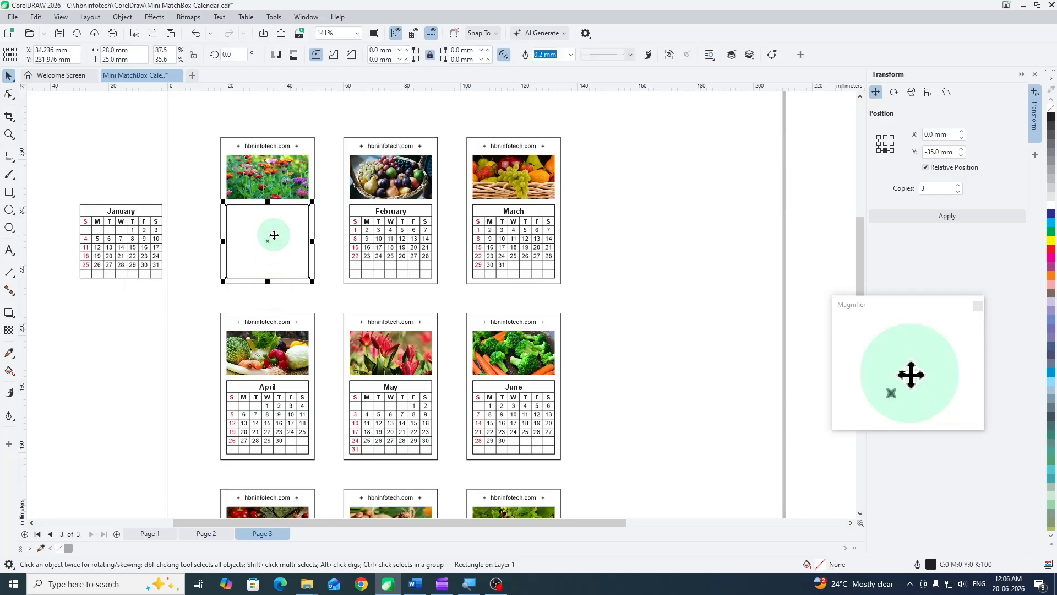
pyautogui.click(274, 236)
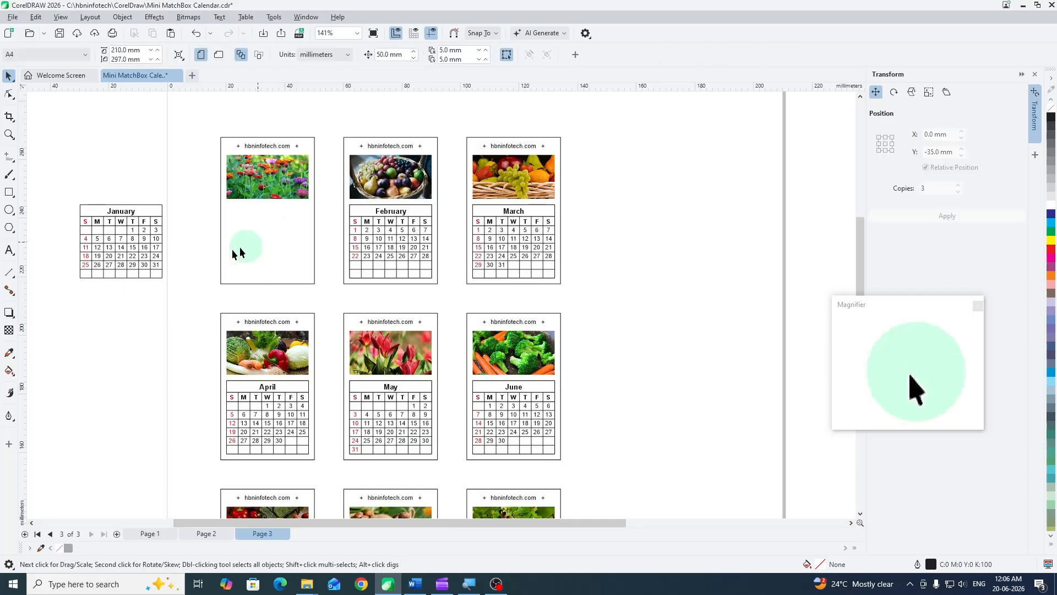
pyautogui.click(139, 245)
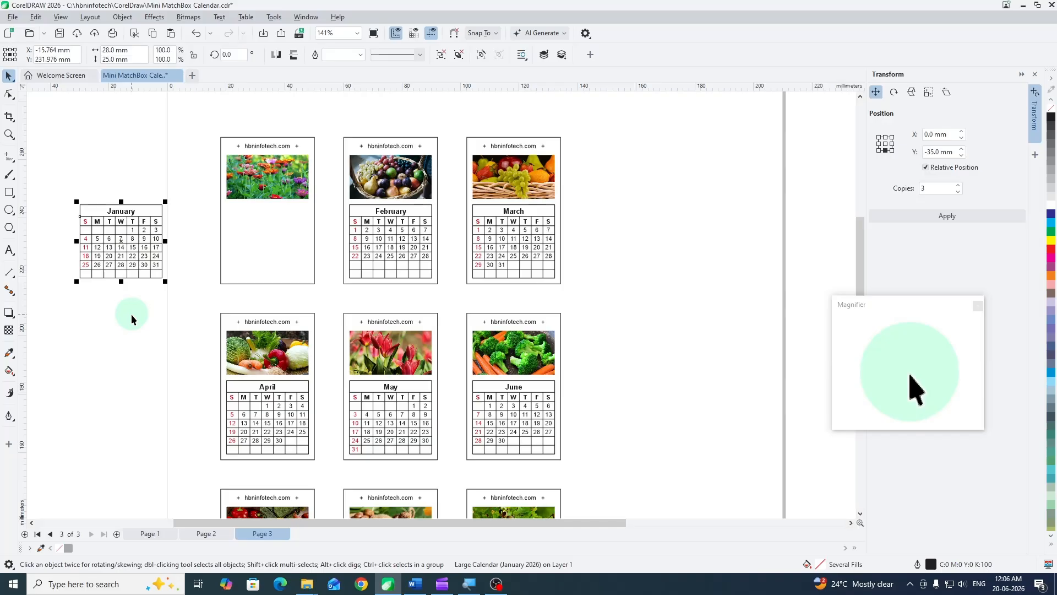
pyautogui.press('Right')
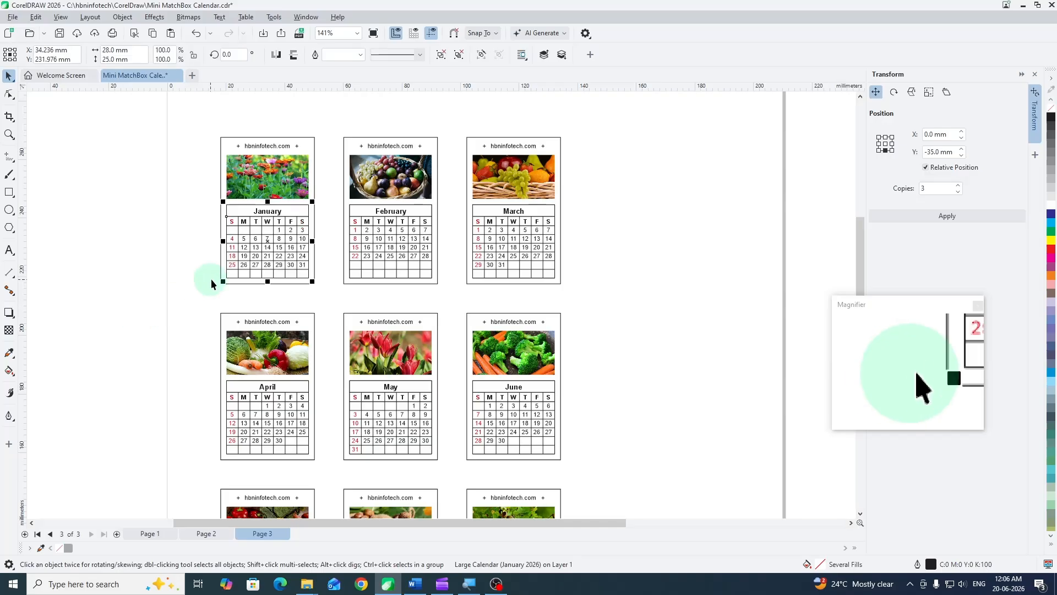
pyautogui.click(618, 226)
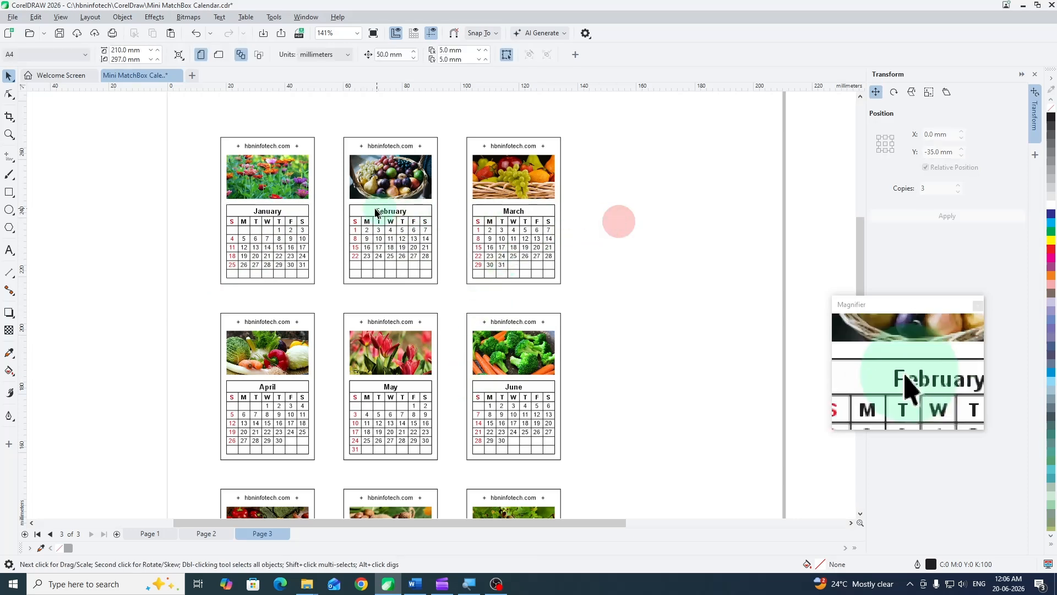
# - Nudge the February calendar 50 mm up, delete the frame rectangle behind it, and nudge the calendar back down into place
pyautogui.scroll(2, 340, 196)
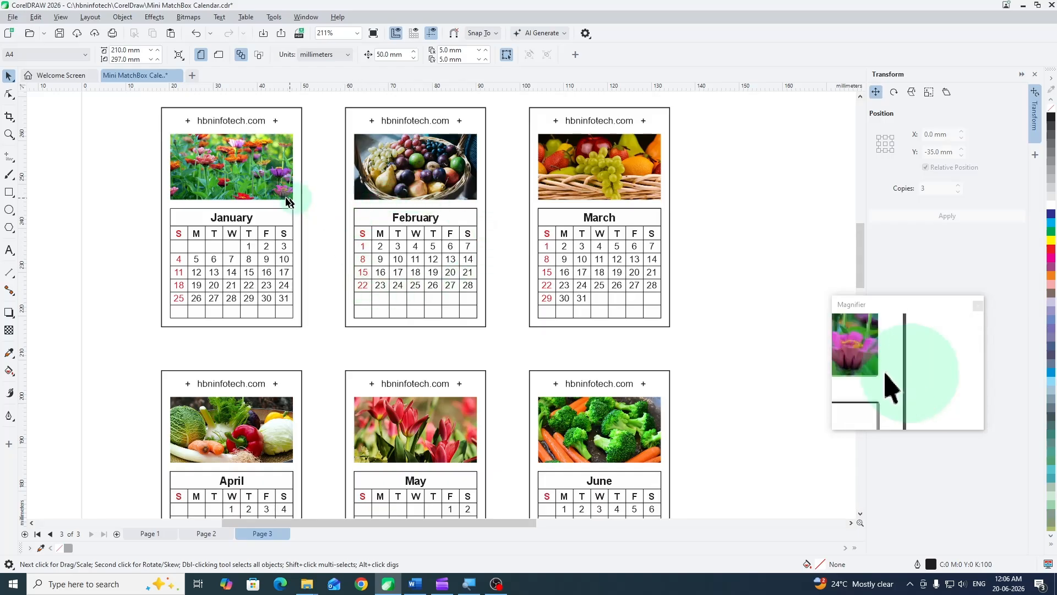
pyautogui.scroll(-1, 285, 201)
pyautogui.scroll(-1, 285, 201)
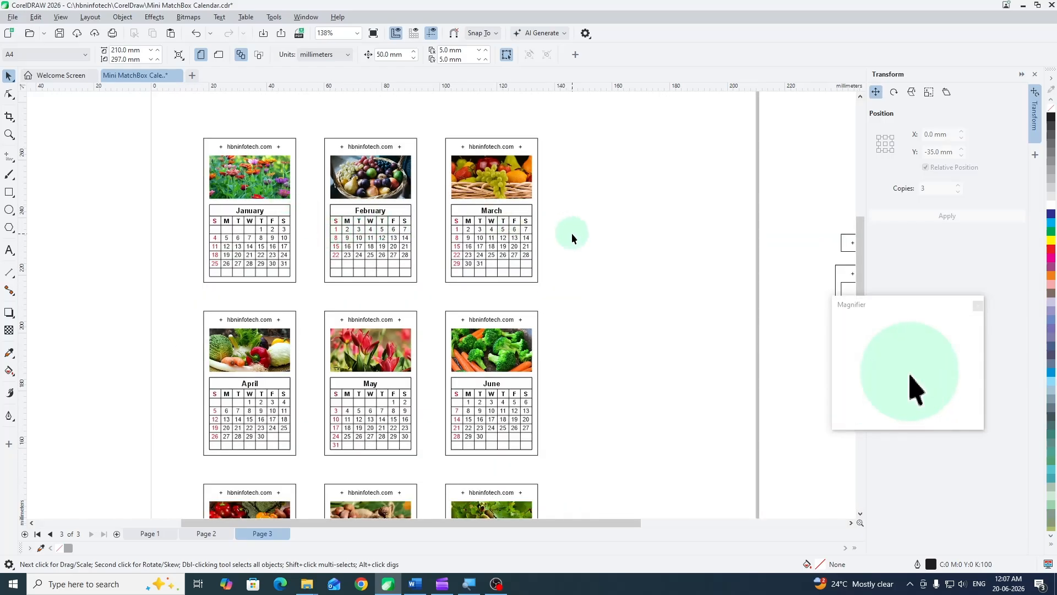
pyautogui.click(384, 226)
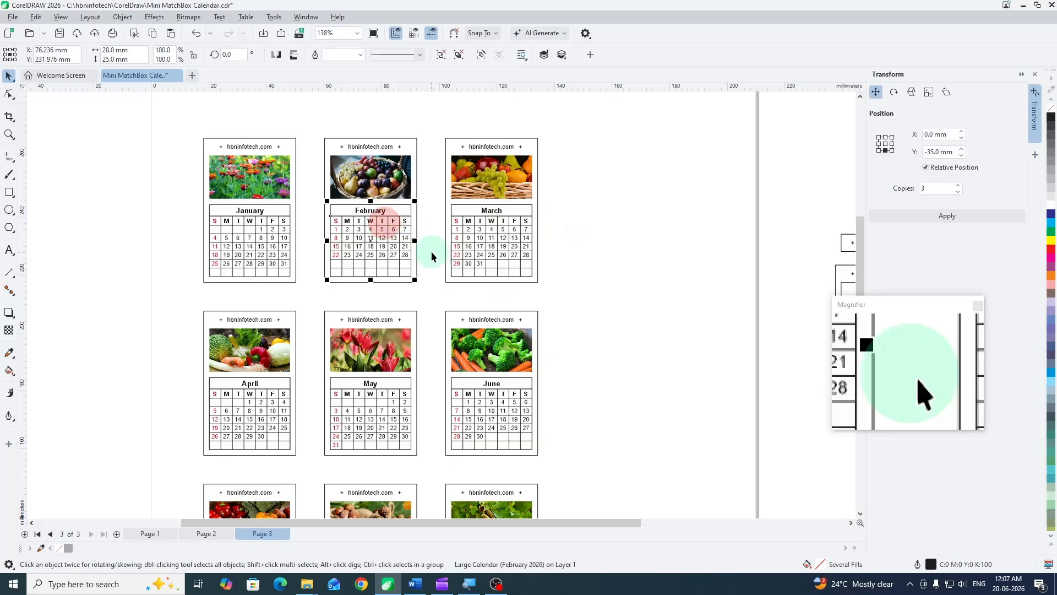
pyautogui.scroll(-1, 432, 254)
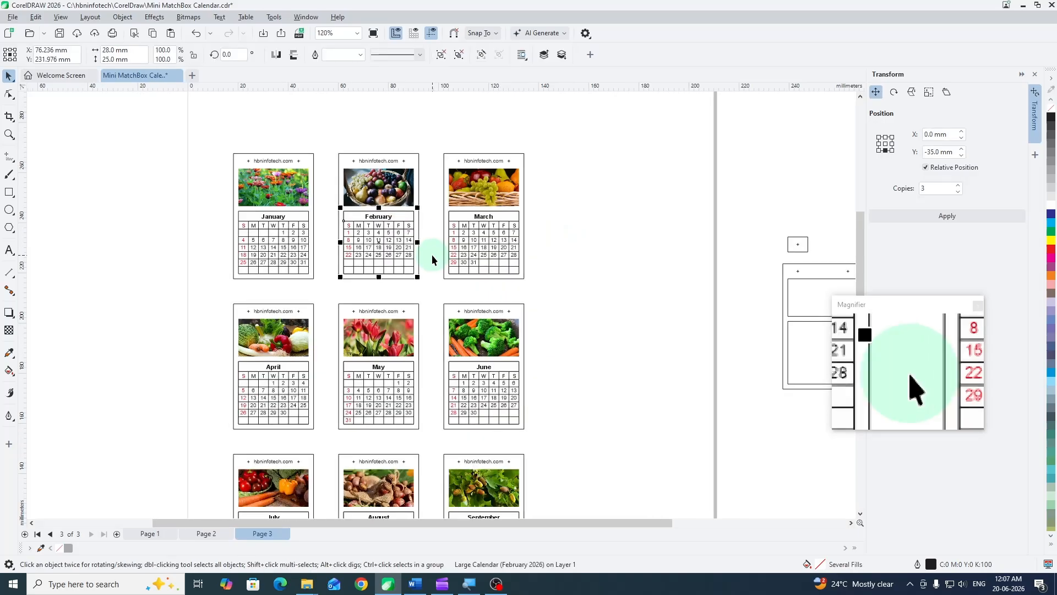
pyautogui.press('Up')
pyautogui.click(383, 246)
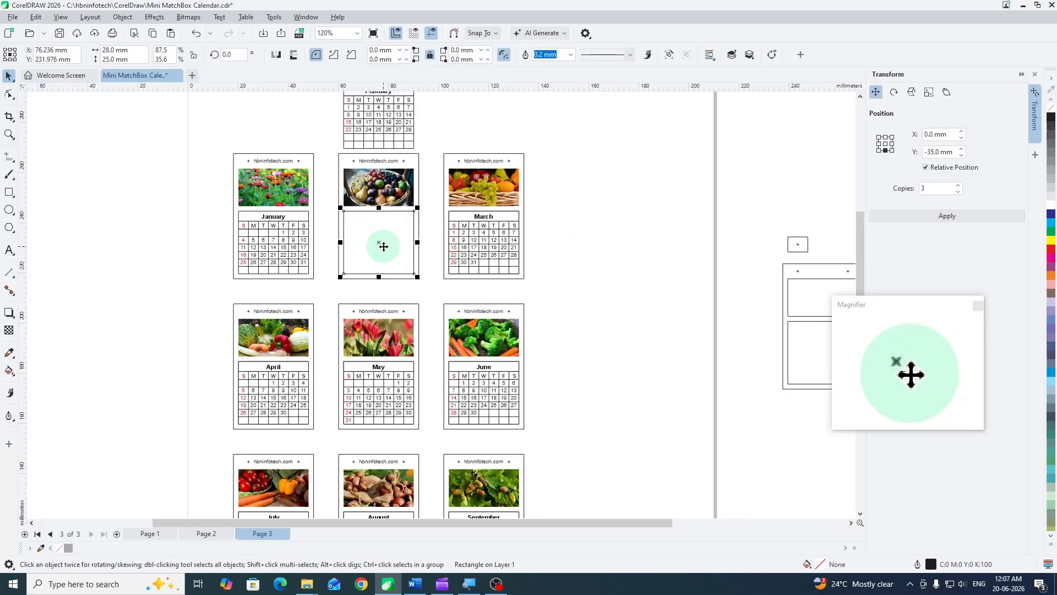
pyautogui.click(385, 132)
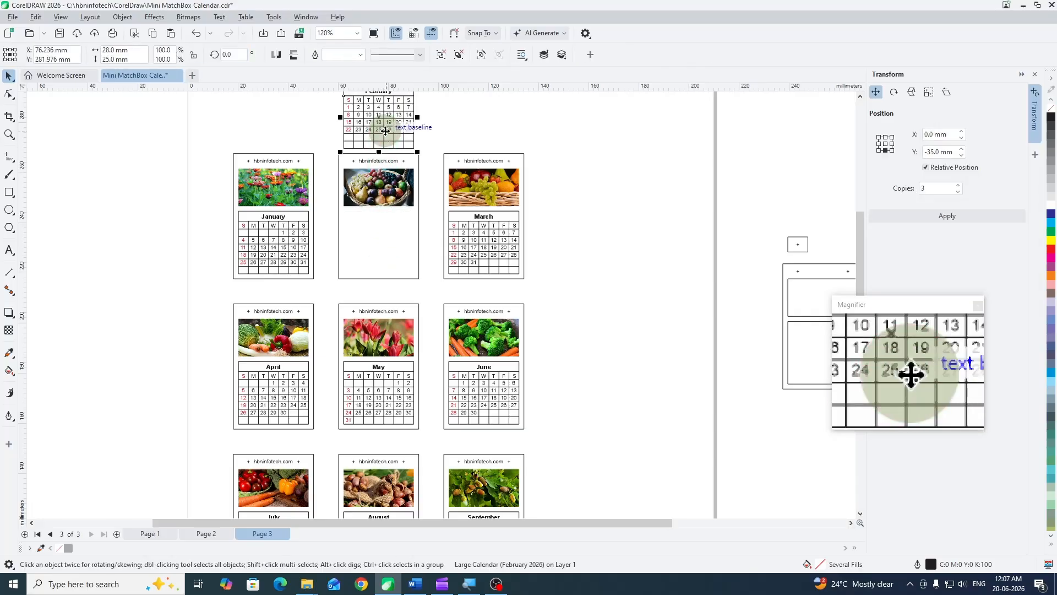
pyautogui.press('Down')
# - Nudge the March calendar 50 mm right, delete the frame rectangle behind it, and nudge the calendar back into place
pyautogui.click(487, 229)
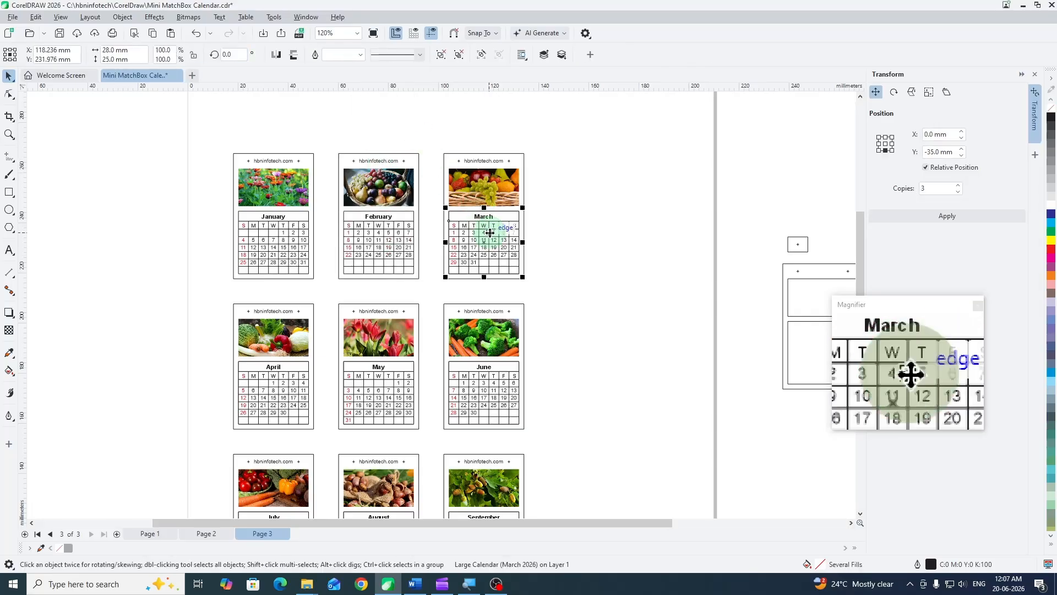
pyautogui.press('Right')
pyautogui.click(482, 231)
pyautogui.press('Delete')
pyautogui.click(596, 240)
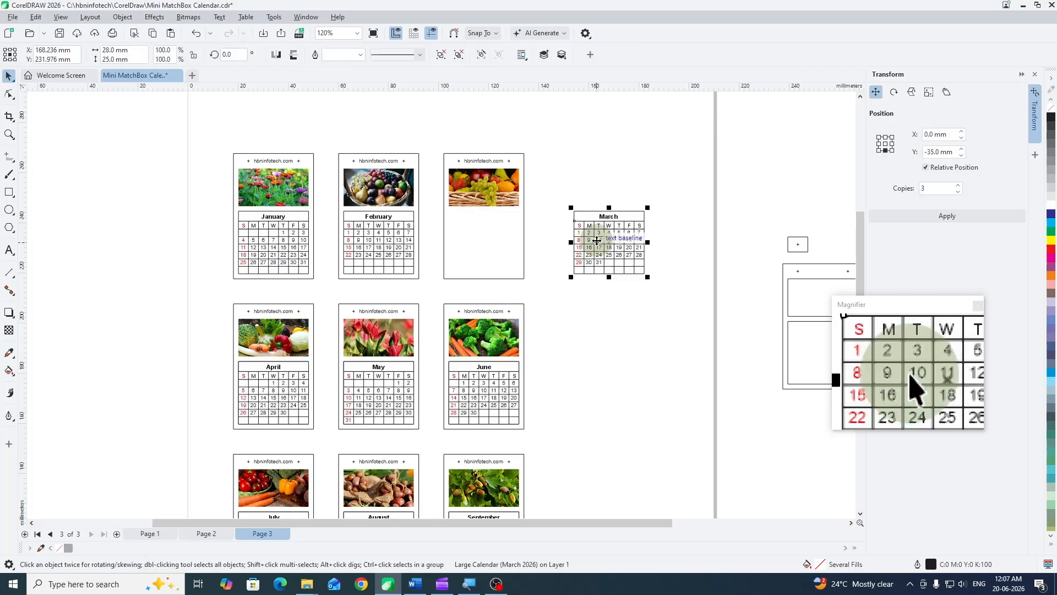
pyautogui.press('Left')
# - Nudge the April calendar 50 mm left, delete the frame rectangle behind it, and nudge the calendar back into place
pyautogui.click(267, 387)
pyautogui.press('Left')
pyautogui.click(267, 387)
pyautogui.press('Delete')
pyautogui.click(165, 384)
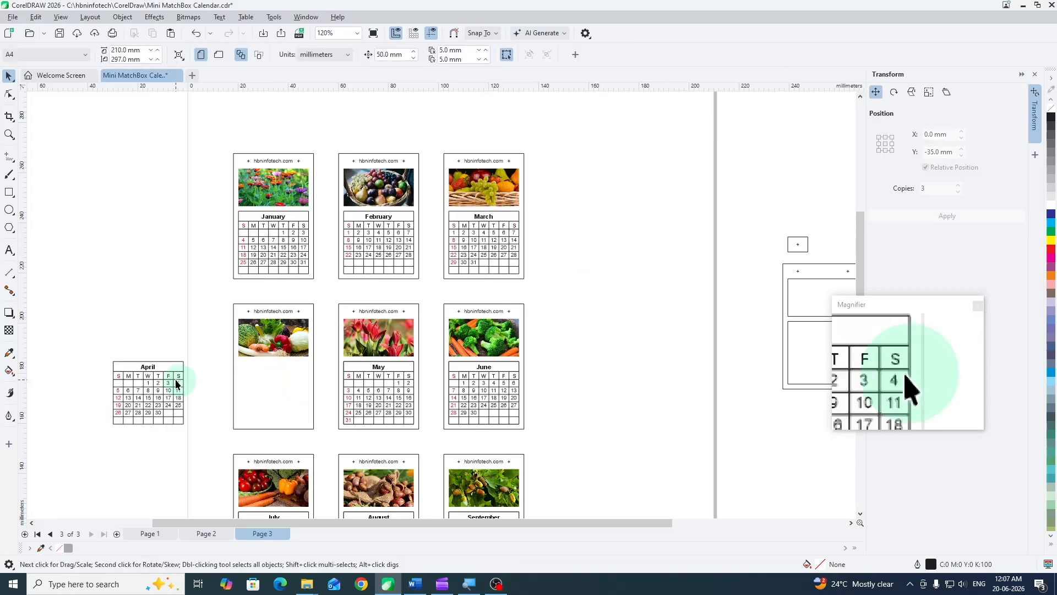
pyautogui.press('Right')
# - Nudge the May calendar 100 mm right, delete the frame rectangle behind it, and nudge the calendar back into place
pyautogui.click(359, 386)
pyautogui.press('Right')
pyautogui.press('Right')
pyautogui.click(359, 385)
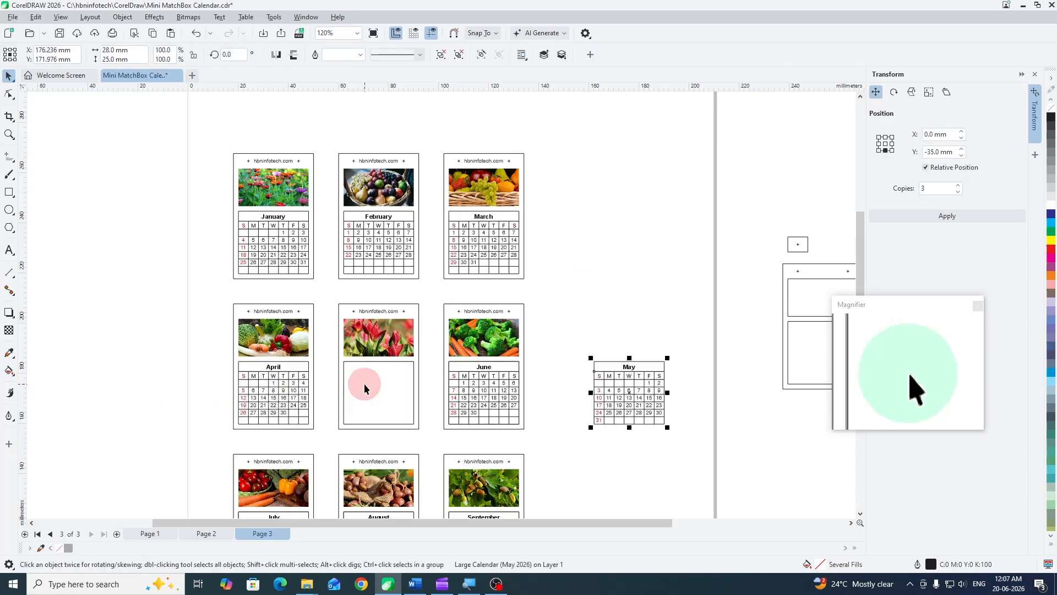
pyautogui.press('Delete')
pyautogui.click(629, 392)
pyautogui.press('Left')
pyautogui.press('Left')
# - Nudge the June calendar 50 mm right, delete the frame rectangle behind it, and nudge the calendar back into place
pyautogui.click(484, 386)
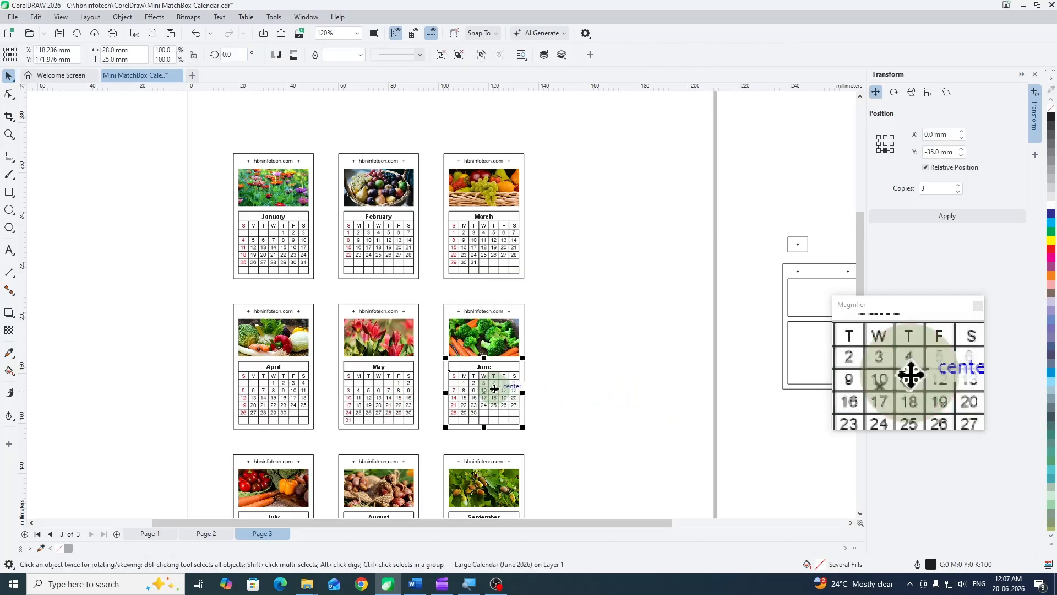
pyautogui.press('Right')
pyautogui.click(484, 390)
pyautogui.press('Delete')
pyautogui.click(617, 390)
pyautogui.press('Left')
# - Nudge the July calendar 50 mm left, delete the frame rectangle behind it, and nudge the calendar back into place
pyautogui.moveTo(585, 359); pyautogui.dragTo(609, 170)
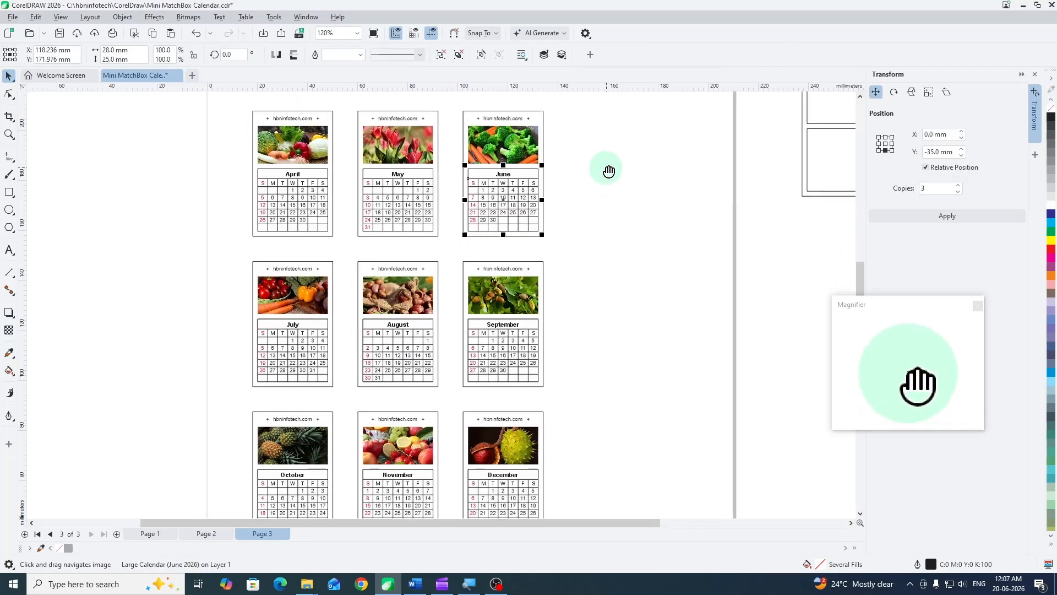
pyautogui.click(262, 369)
pyautogui.press('Left')
pyautogui.click(298, 358)
pyautogui.press('Delete')
pyautogui.click(168, 350)
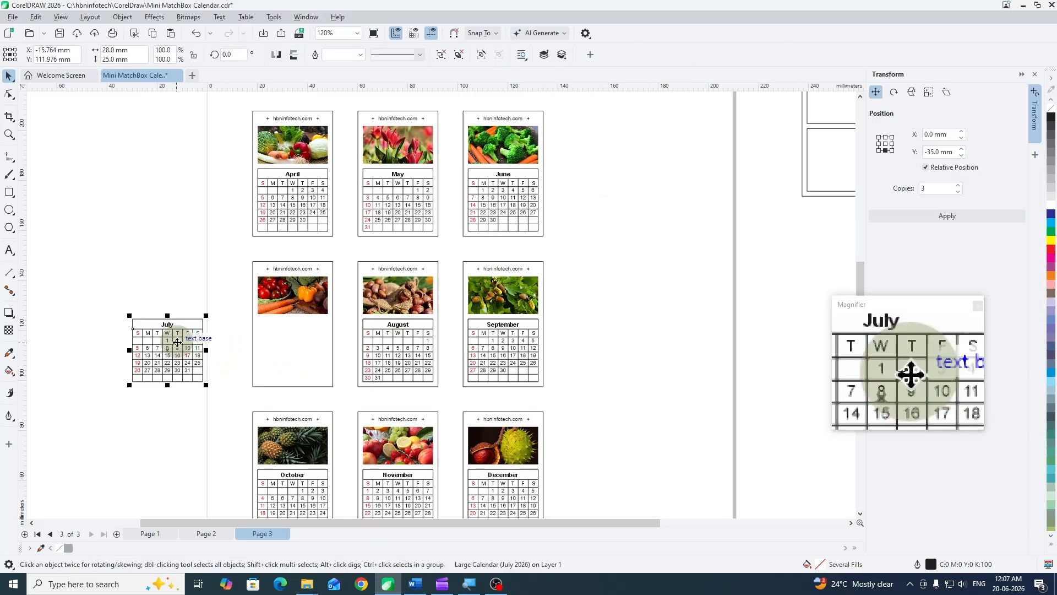
pyautogui.press('Right')
# - Nudge the August calendar 100 mm left, delete the frame rectangle behind it, and nudge the calendar back into place
pyautogui.click(385, 338)
pyautogui.press('Left')
pyautogui.press('Left')
pyautogui.click(387, 338)
pyautogui.press('Delete')
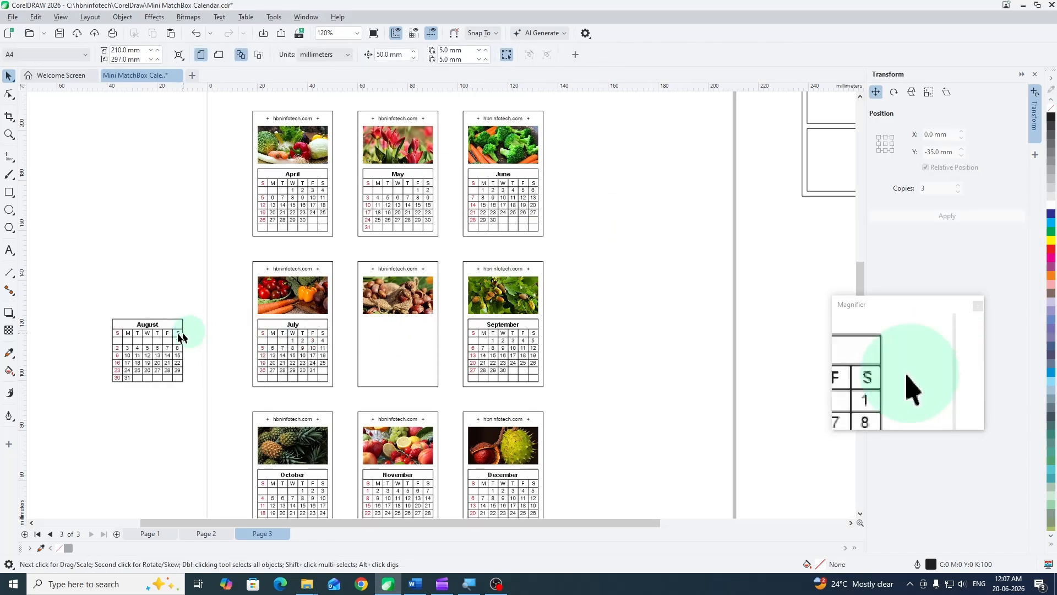
pyautogui.click(165, 338)
pyautogui.press('Right')
pyautogui.press('Right')
# - Nudge the September calendar 100 mm right, delete the frame rectangle behind it, and nudge the calendar back into place
pyautogui.click(510, 336)
pyautogui.press('Right')
pyautogui.press('Right')
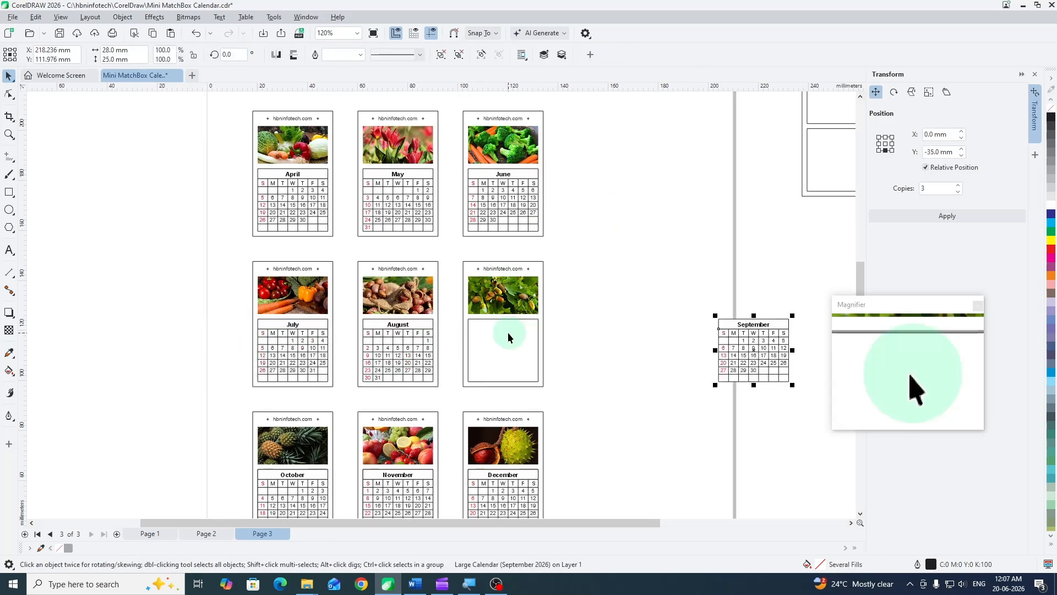
pyautogui.click(508, 332)
pyautogui.press('Delete')
pyautogui.click(742, 355)
pyautogui.press('Left')
pyautogui.press('Left')
# - Nudge the October calendar 50 mm left, delete the frame rectangle behind it, and nudge the calendar back into place
pyautogui.scroll(-3, 501, 291)
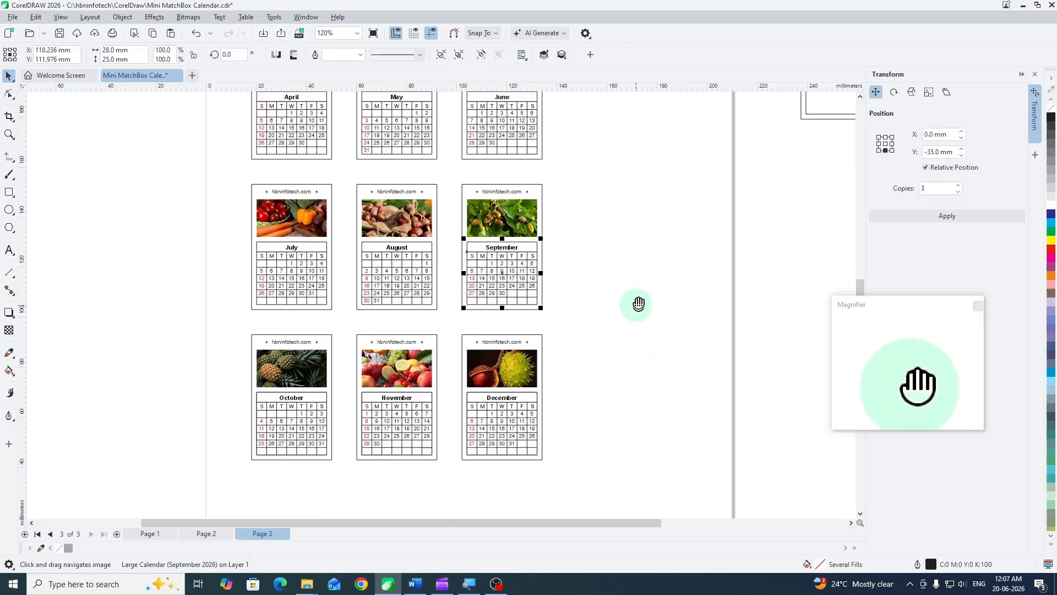
pyautogui.click(288, 395)
pyautogui.press('Left')
pyautogui.press('Delete')
pyautogui.click(165, 393)
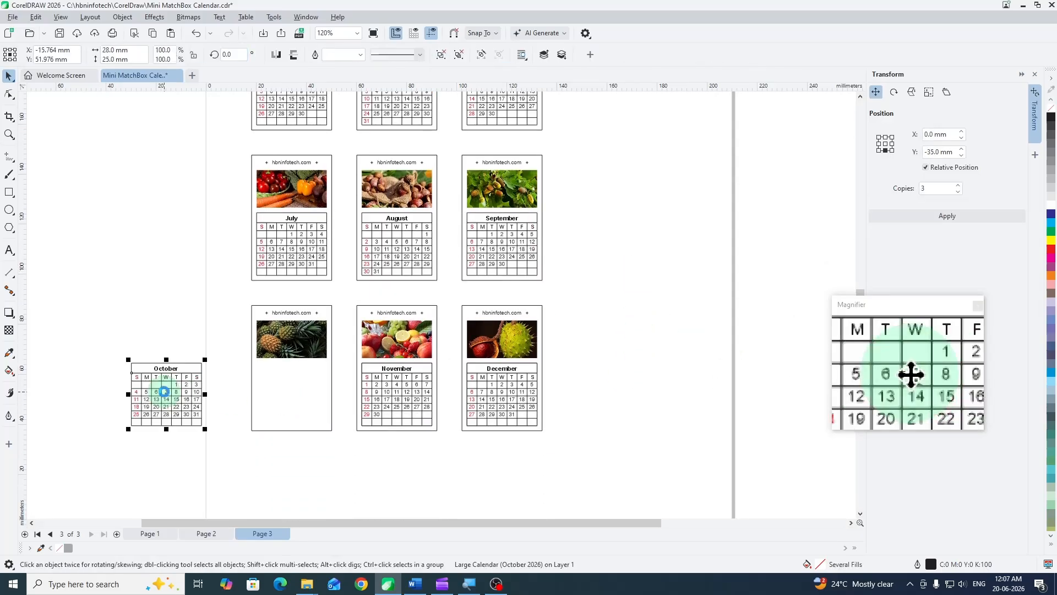
pyautogui.press('Right')
# - Nudge the November calendar 100 mm left, delete the frame rectangle behind it, and nudge the calendar back into place
pyautogui.click(381, 399)
pyautogui.press('Left')
pyautogui.press('Left')
pyautogui.click(381, 399)
pyautogui.press('Delete')
pyautogui.click(146, 395)
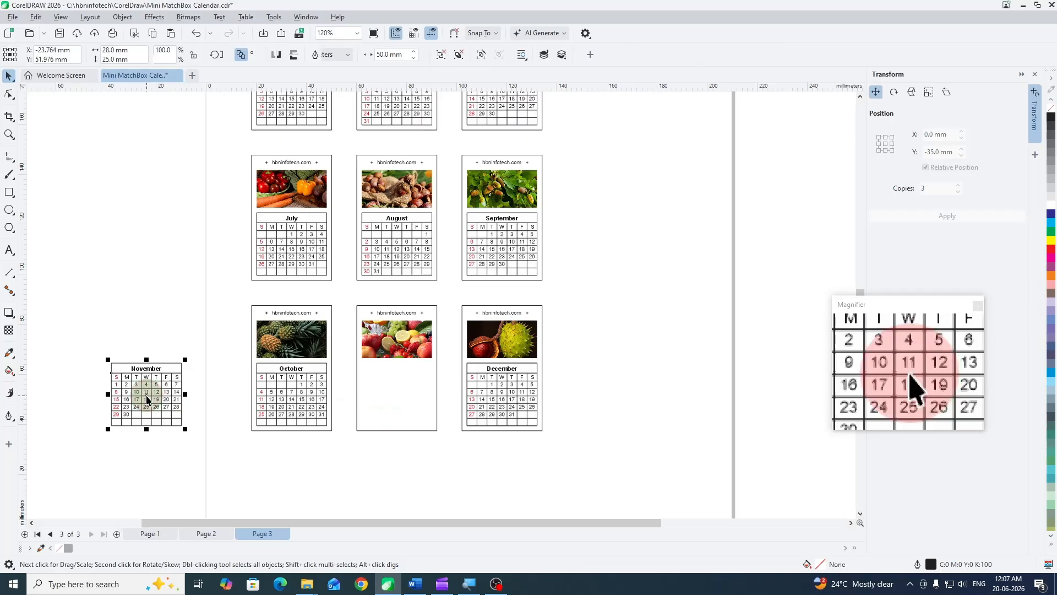
pyautogui.press('Right')
pyautogui.press('Right')
# - Nudge the December calendar 50 mm right, delete the frame rectangle behind it, and nudge the calendar back into place
pyautogui.click(486, 393)
pyautogui.press('Right')
pyautogui.click(503, 385)
pyautogui.press('Delete')
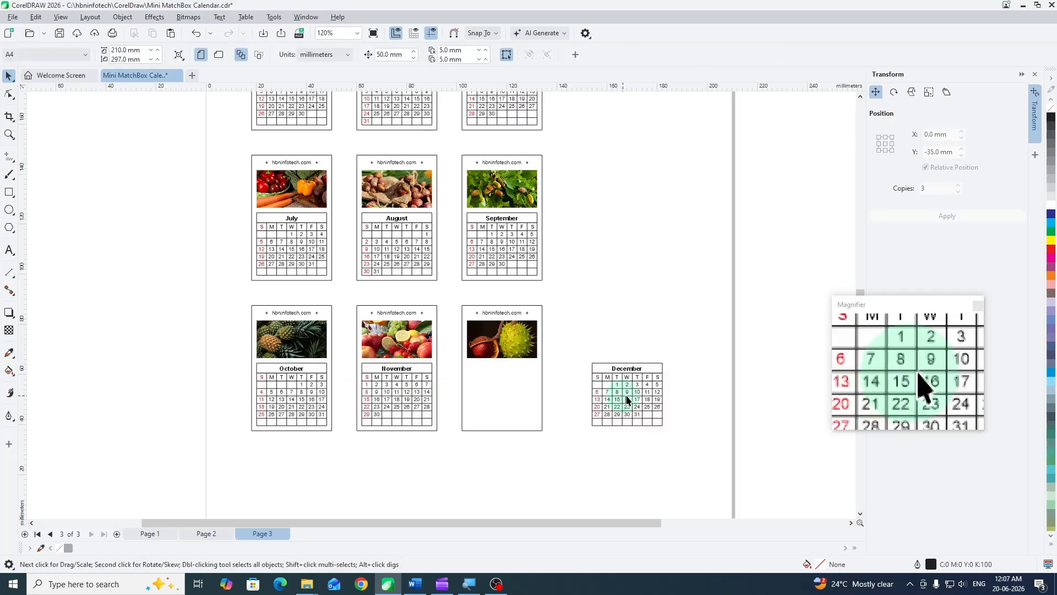
pyautogui.click(617, 402)
pyautogui.press('Left')
pyautogui.click(629, 239)
# - Set the outline colour of the outer card frames for January, February and March to 40% Black
pyautogui.scroll(-5, 629, 239)
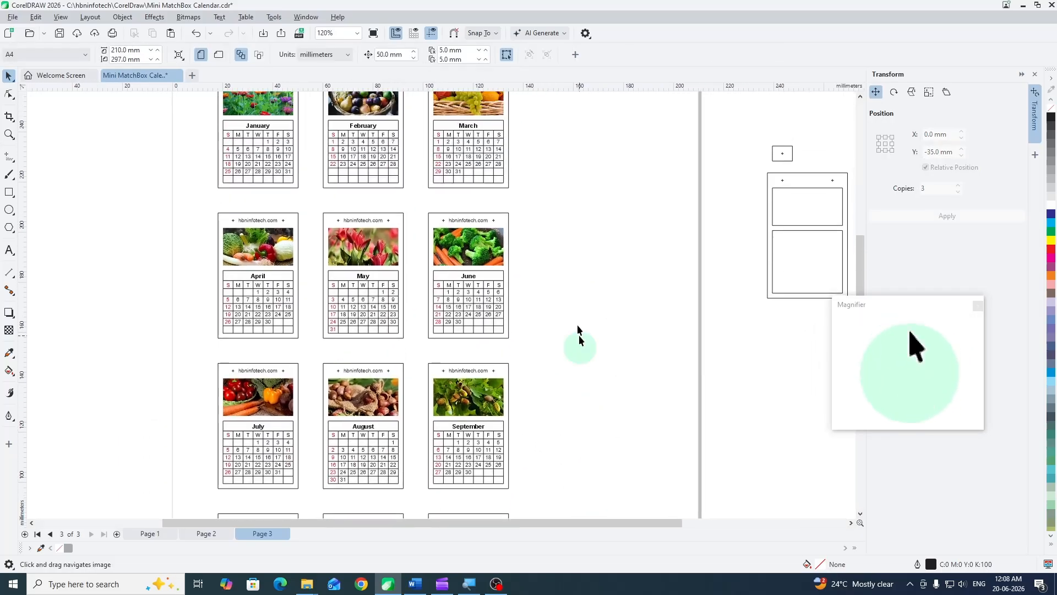
pyautogui.scroll(-1, 512, 281)
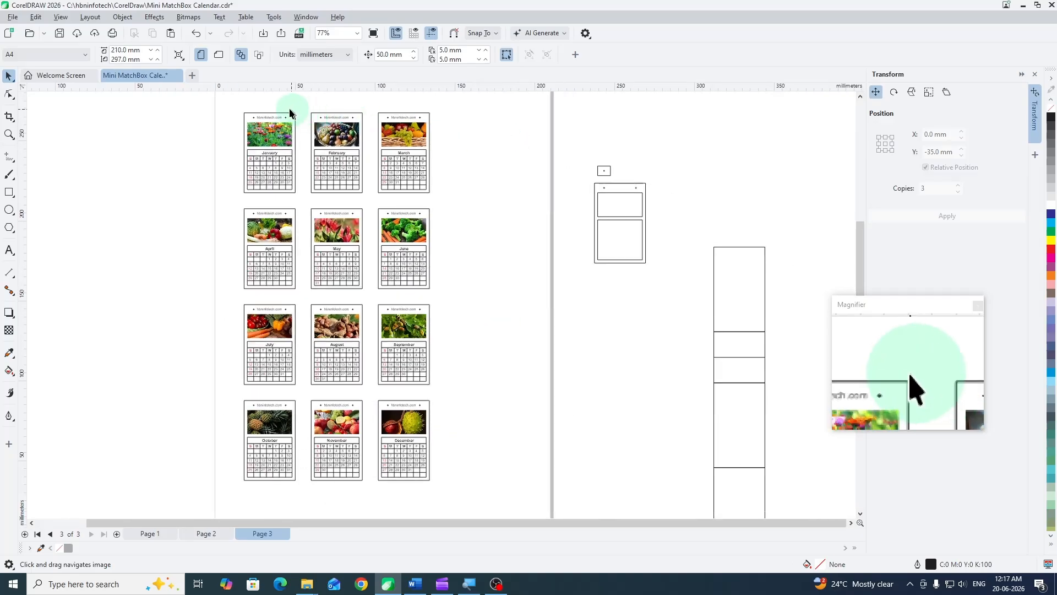
pyautogui.scroll(2, 284, 109)
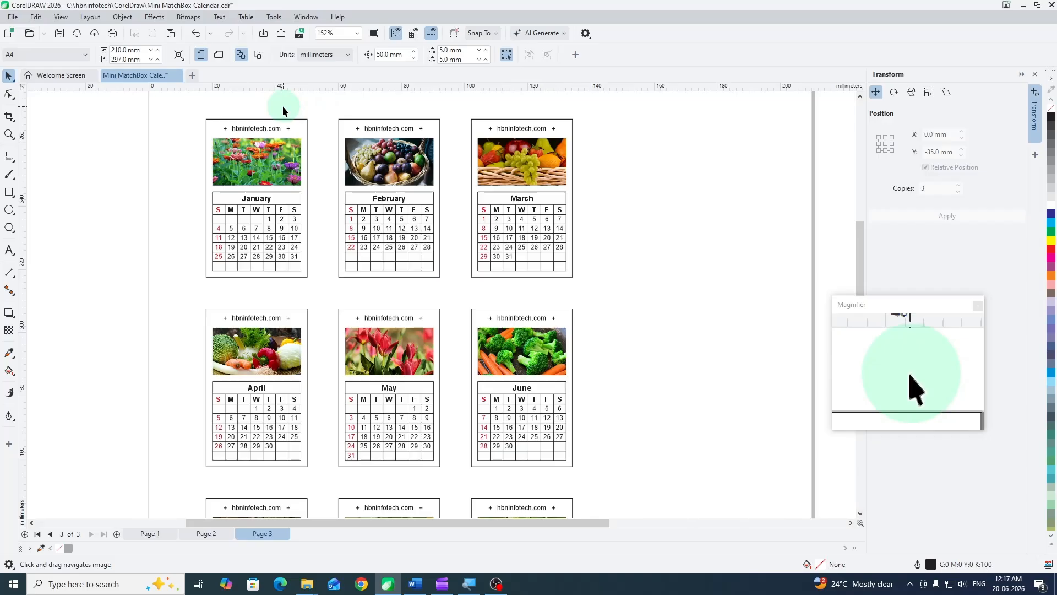
pyautogui.scroll(5, 282, 105)
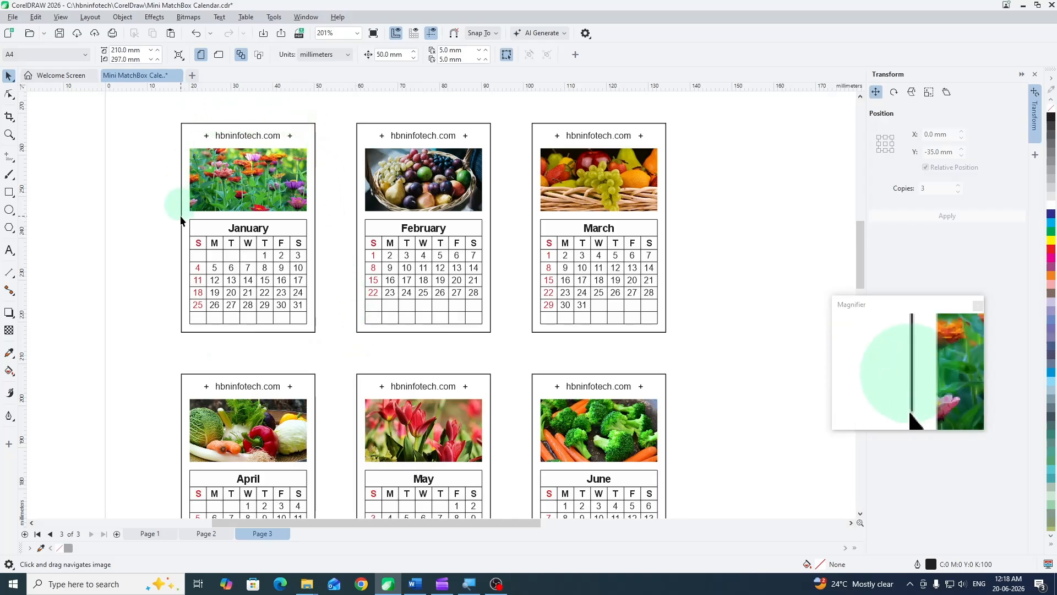
pyautogui.click(183, 331)
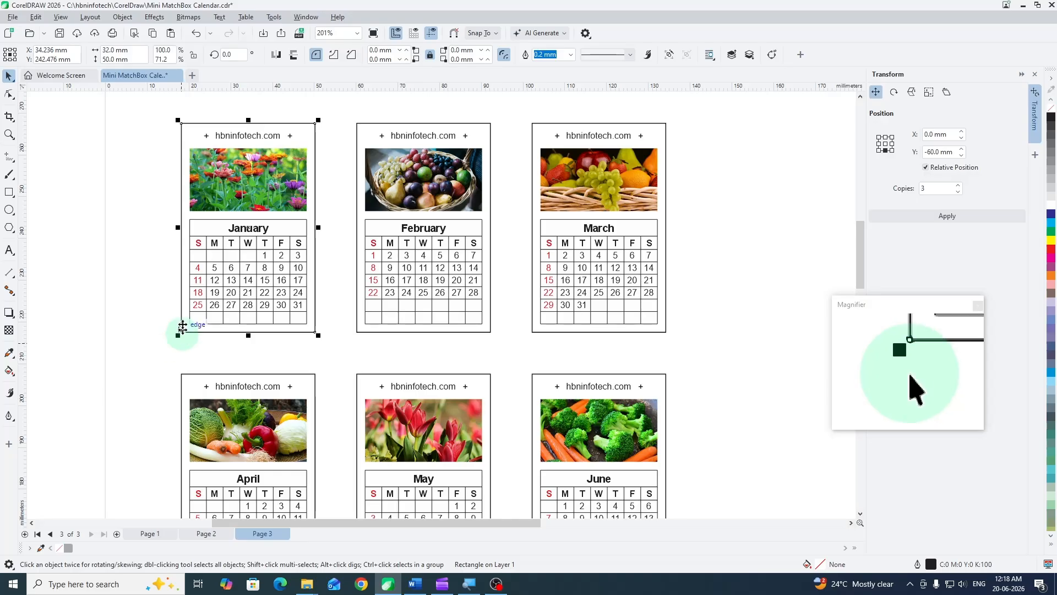
pyautogui.click(165, 176)
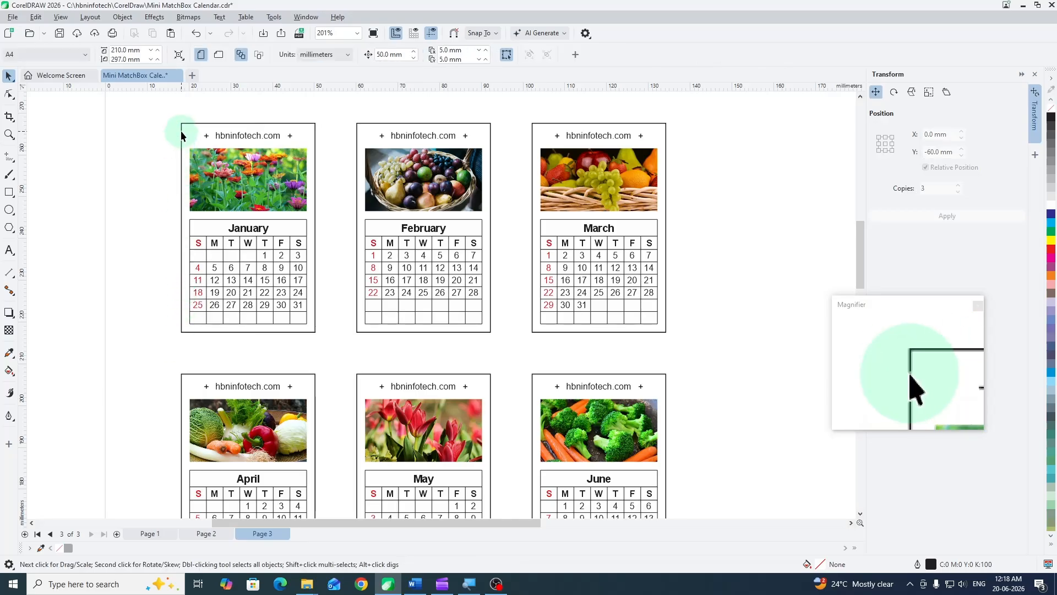
pyautogui.click(182, 126)
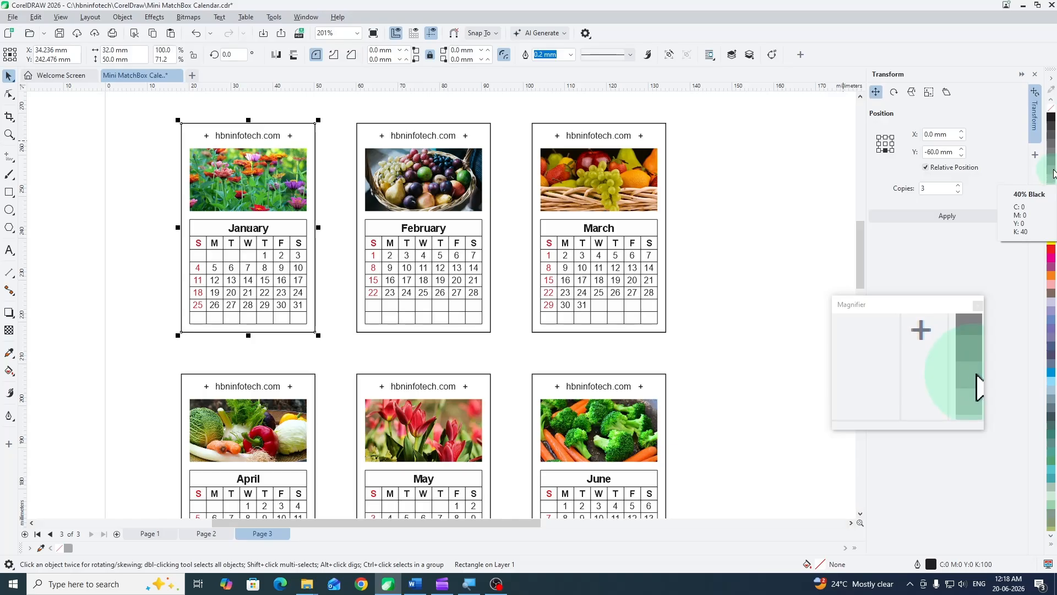
pyautogui.rightClick(1054, 174)
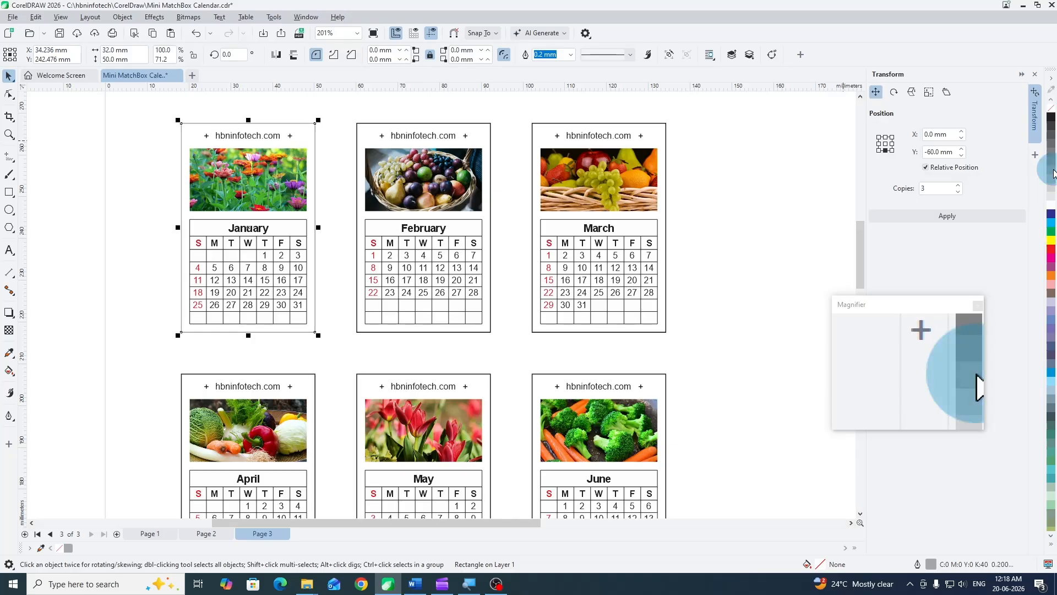
pyautogui.click(357, 125)
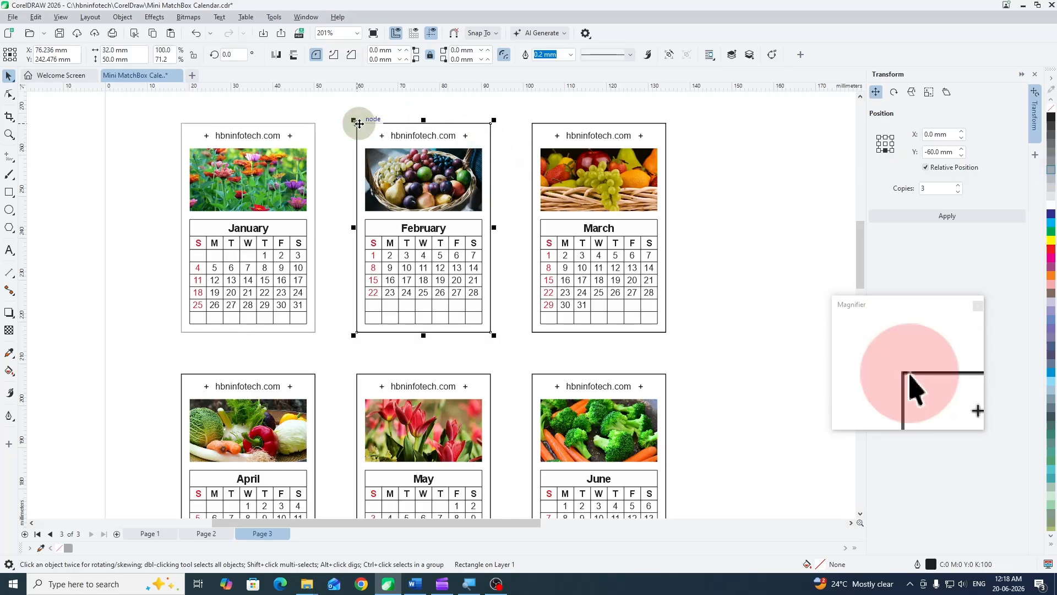
pyautogui.rightClick(1051, 172)
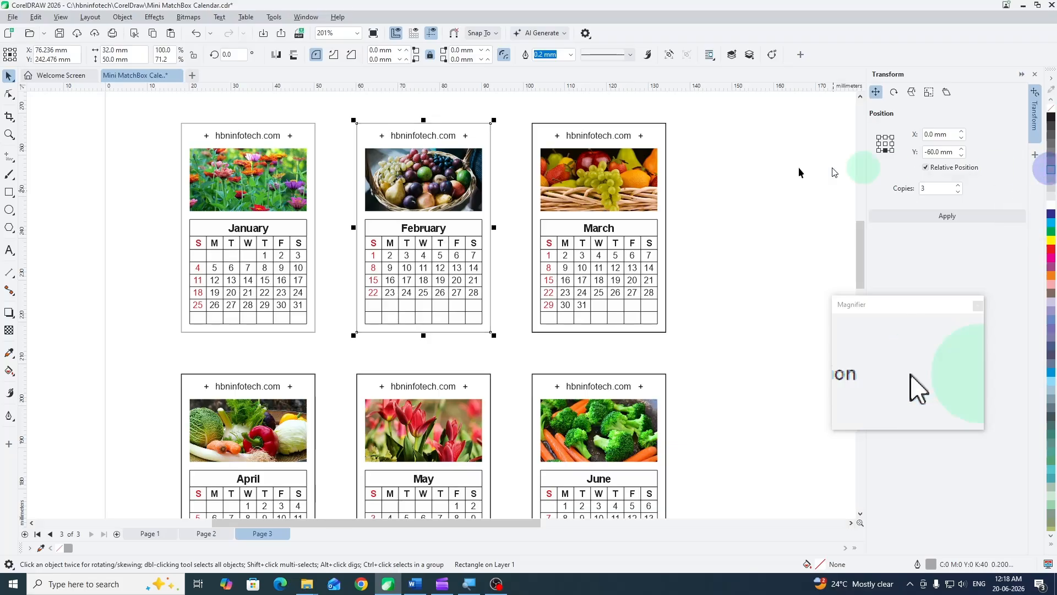
pyautogui.click(533, 122)
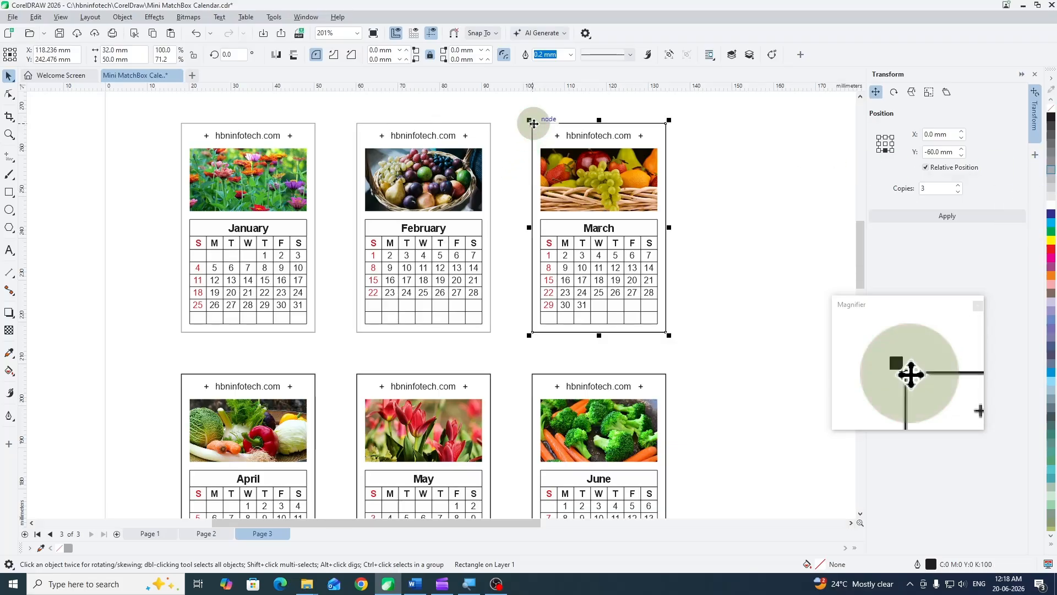
pyautogui.rightClick(1043, 172)
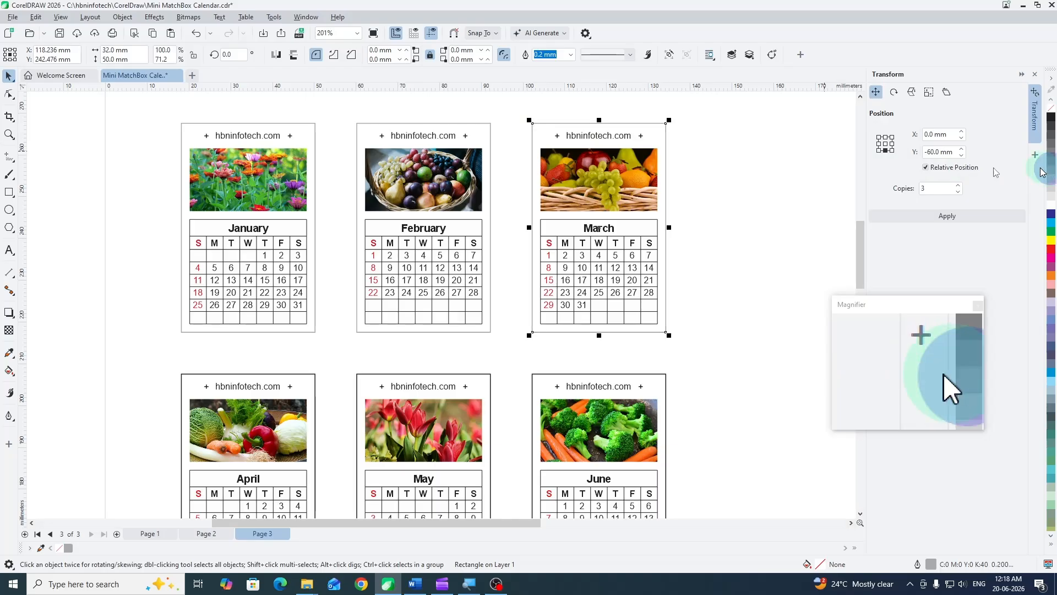
# - Set the outline colour of the outer card frames for April, May and June to 40% Black
pyautogui.moveTo(501, 268); pyautogui.dragTo(524, 153)
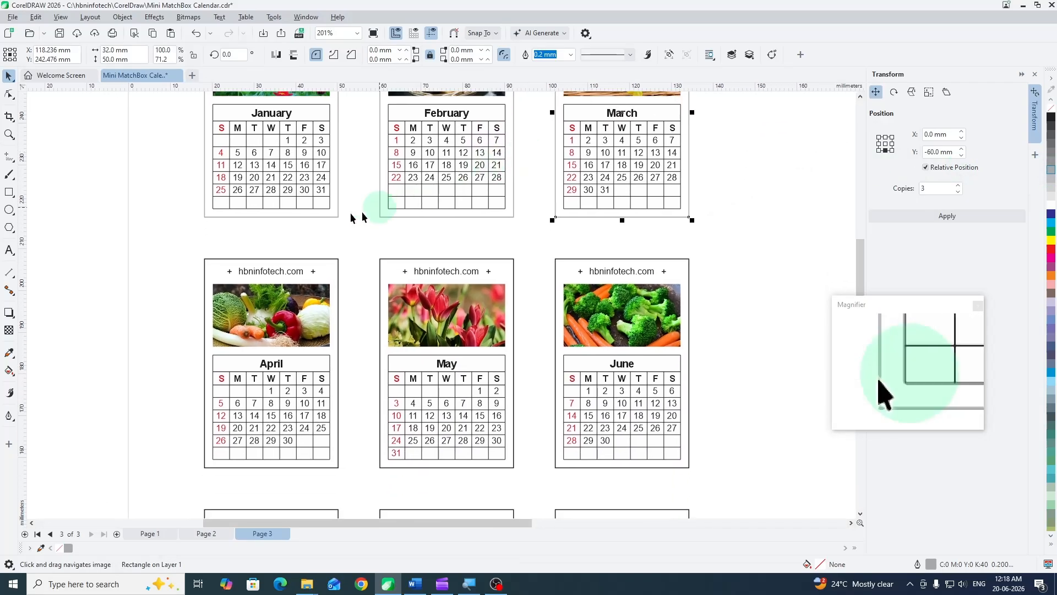
pyautogui.click(323, 263)
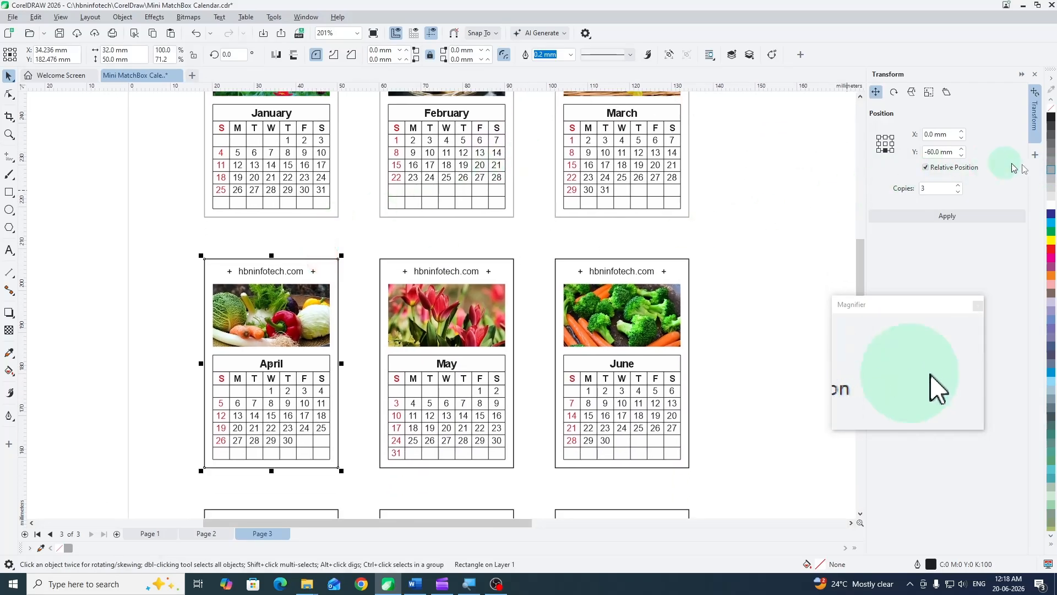
pyautogui.rightClick(1051, 173)
pyautogui.click(440, 258)
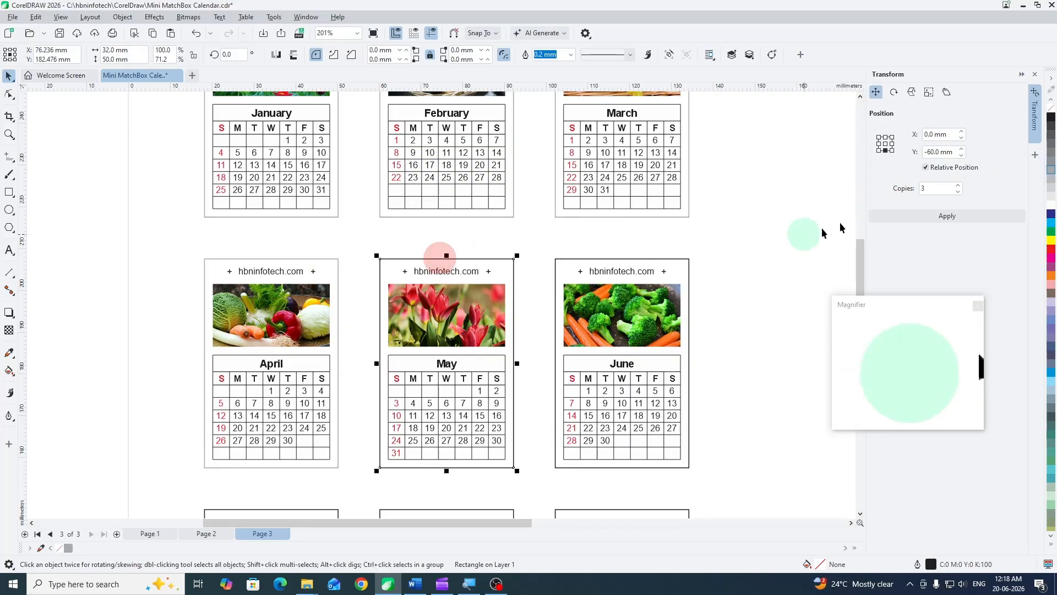
pyautogui.rightClick(1052, 172)
pyautogui.click(615, 259)
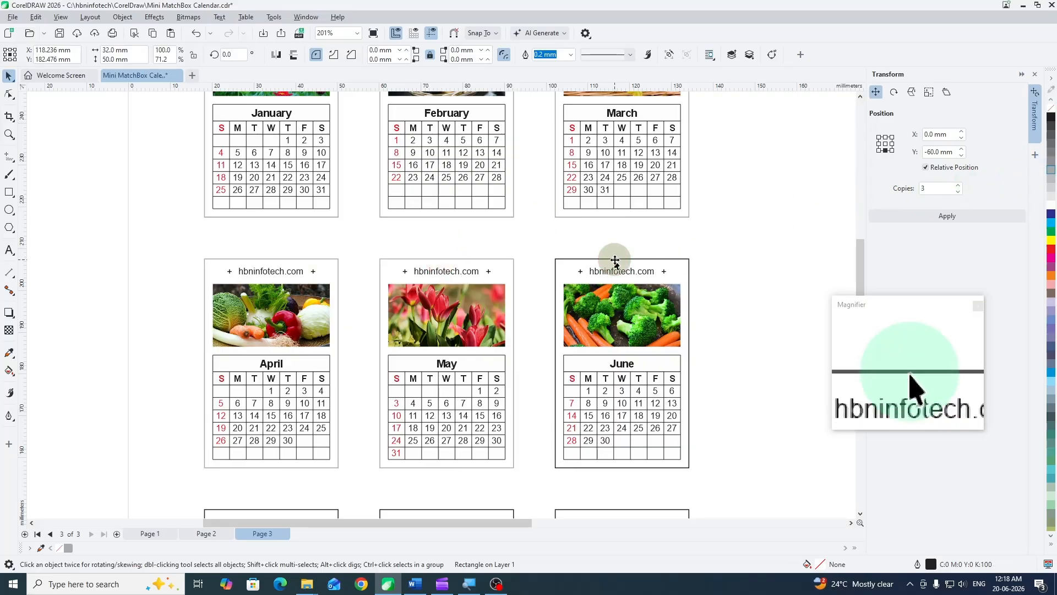
pyautogui.rightClick(1052, 172)
# - Set the outline colour of the outer card frames for July, August and September to 40% Black
pyautogui.moveTo(752, 254); pyautogui.dragTo(771, 61)
pyautogui.click(409, 252)
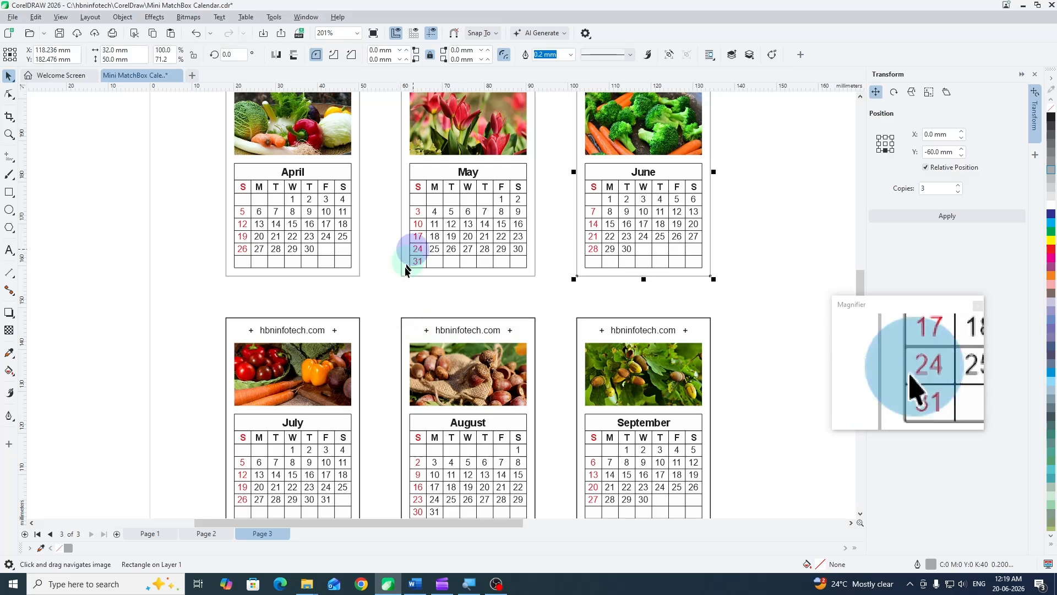
pyautogui.moveTo(382, 293); pyautogui.dragTo(406, 167)
pyautogui.click(373, 191)
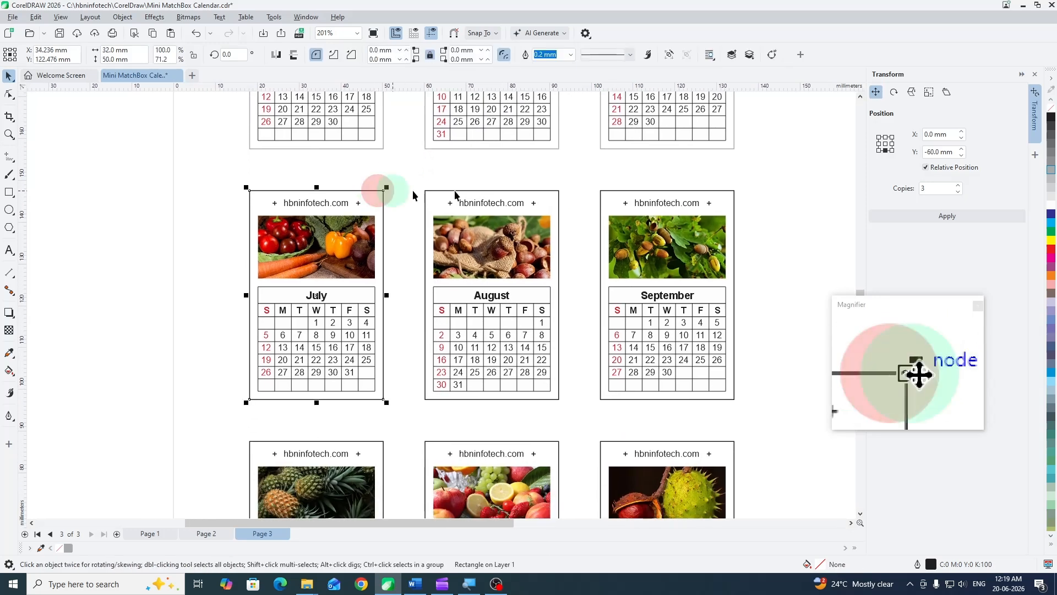
pyautogui.rightClick(1052, 172)
pyautogui.click(560, 195)
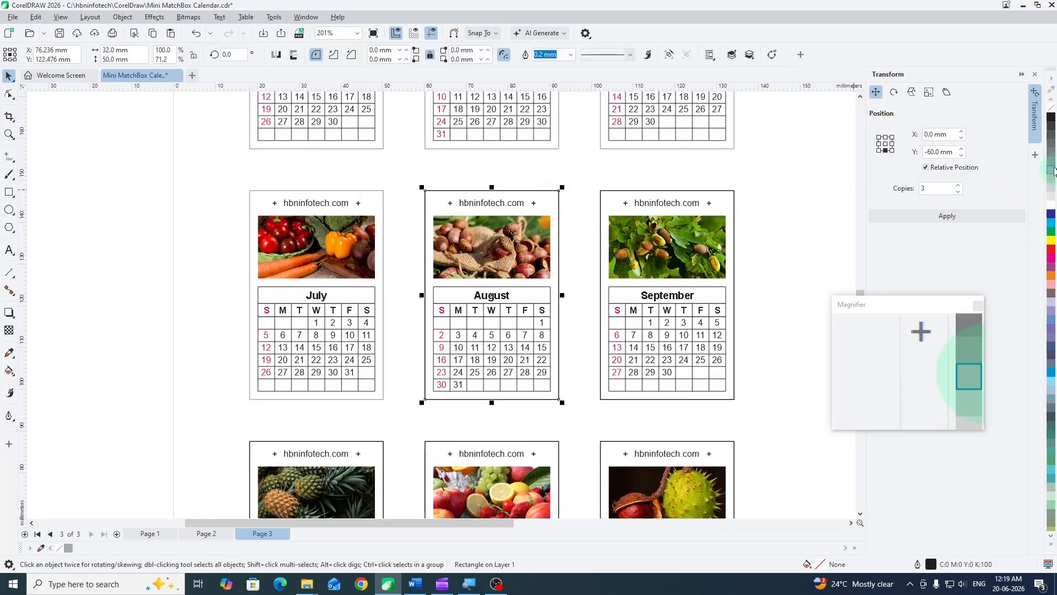
pyautogui.rightClick(1051, 173)
pyautogui.click(735, 199)
pyautogui.rightClick(1050, 168)
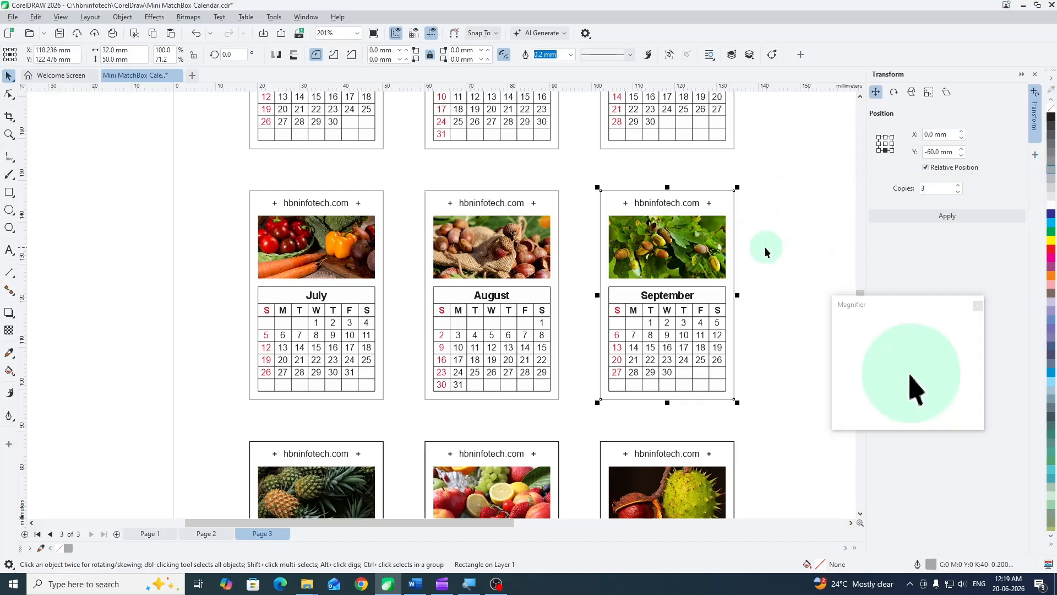
# - Set the outline colour of the outer card frames for October, November and December to 40% Black
pyautogui.moveTo(758, 250); pyautogui.dragTo(739, 116)
pyautogui.moveTo(678, 317); pyautogui.dragTo(678, 202)
pyautogui.click(364, 196)
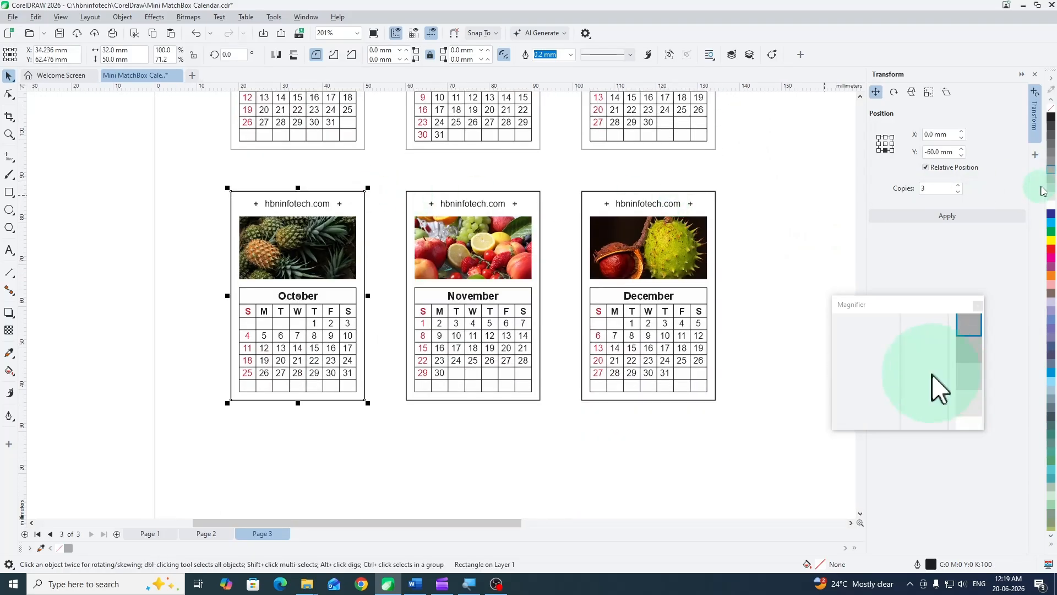
pyautogui.click(540, 196)
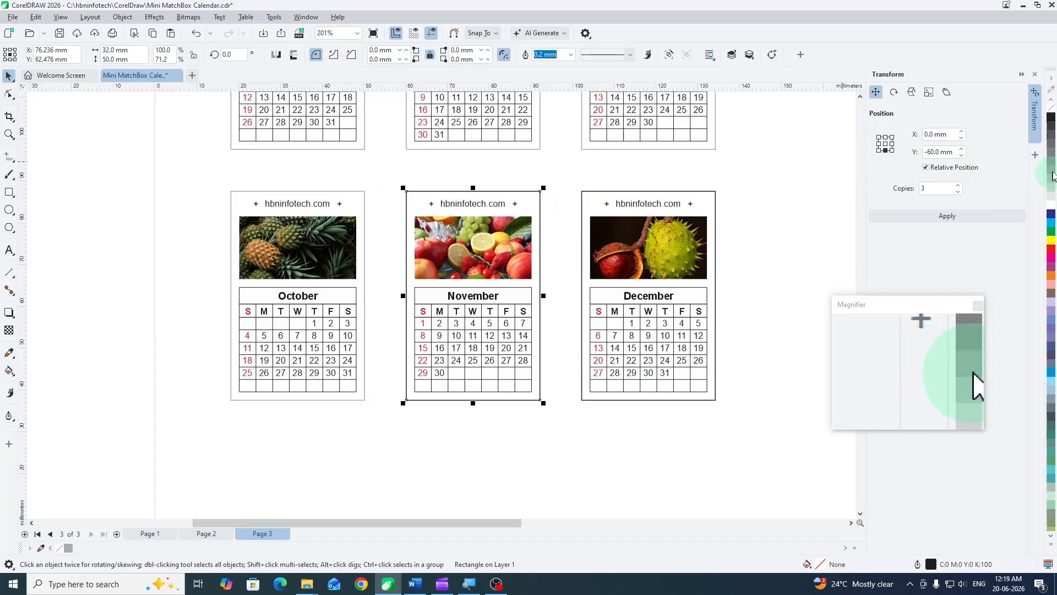
pyautogui.click(716, 194)
pyautogui.rightClick(1051, 169)
pyautogui.click(762, 188)
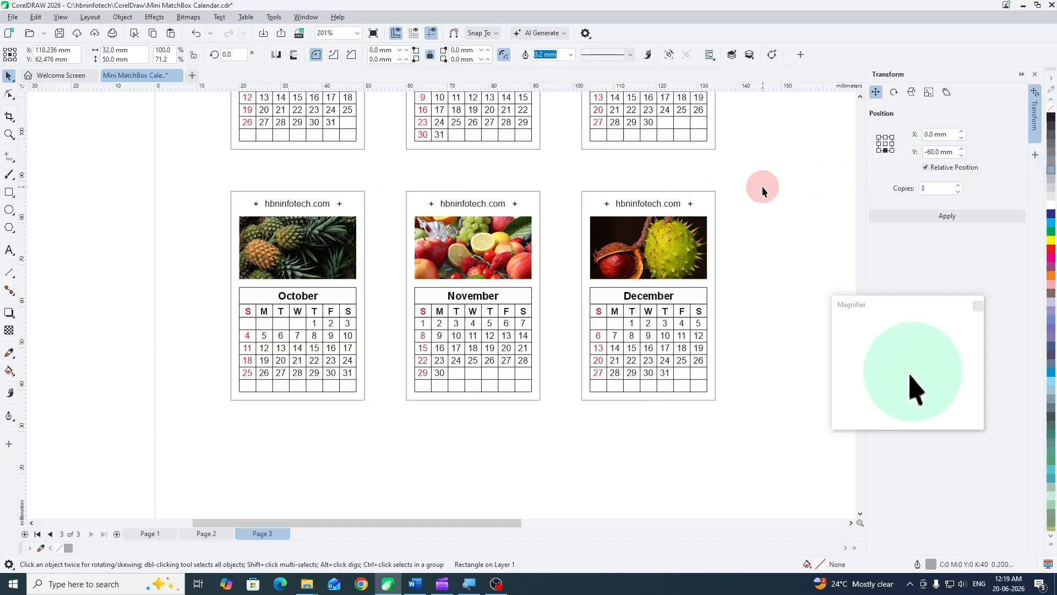
# - Review the sheet of calendar cards and check the size of the uppermost panel in the cover strip beside the page
pyautogui.scroll(-2, 340, 418)
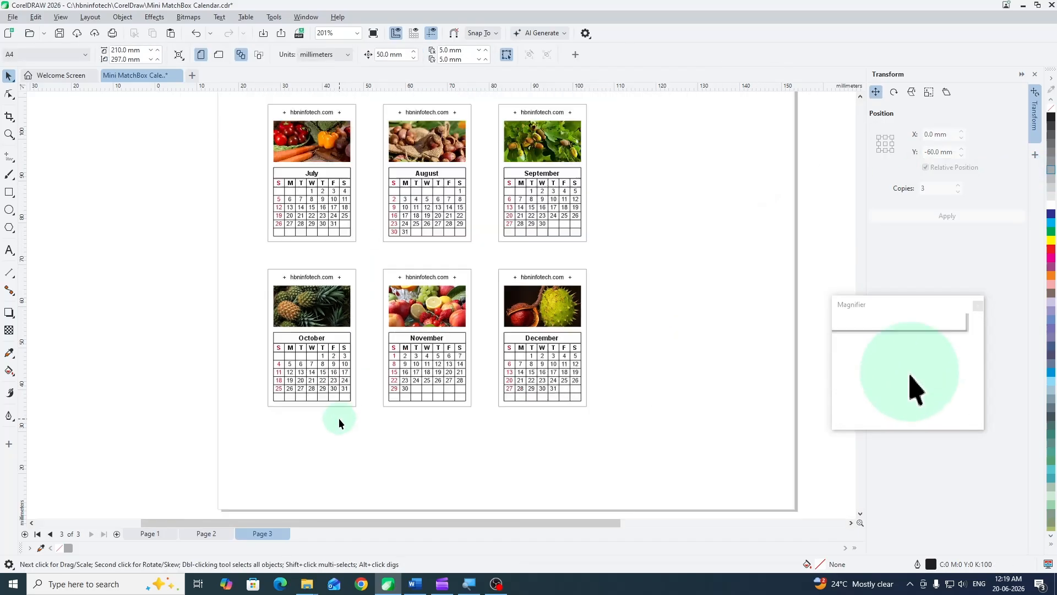
pyautogui.scroll(2, 310, 299)
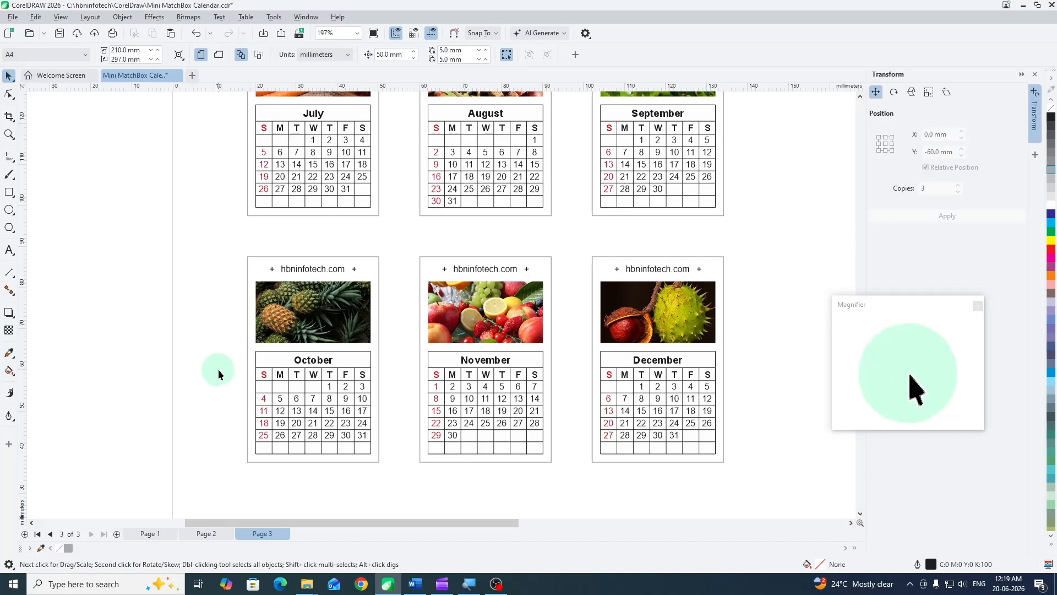
pyautogui.scroll(-2, 219, 369)
pyautogui.scroll(-4, 221, 376)
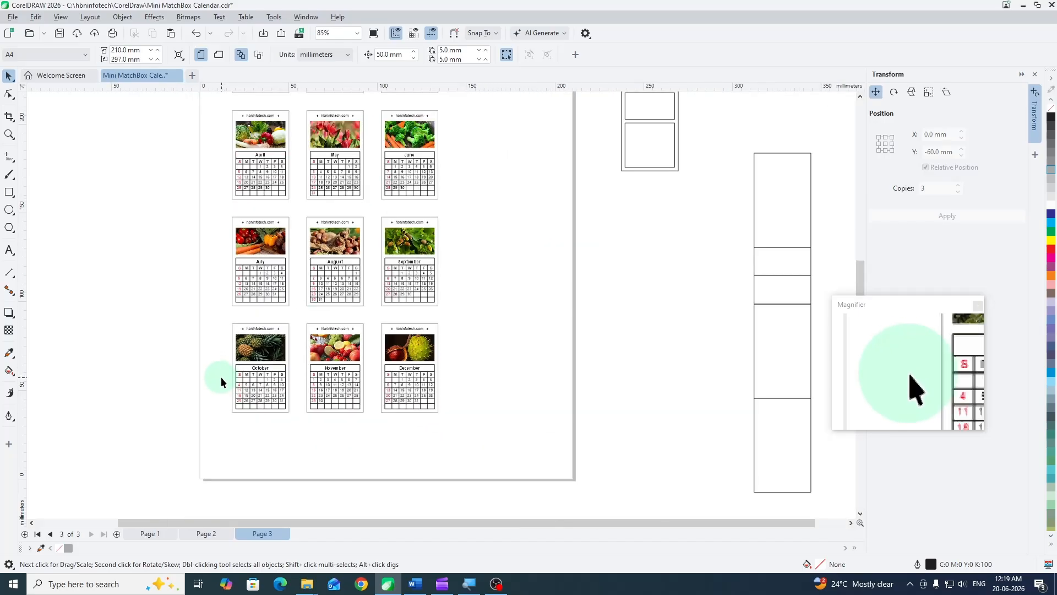
pyautogui.moveTo(426, 285); pyautogui.dragTo(355, 337)
pyautogui.scroll(-1, 530, 309)
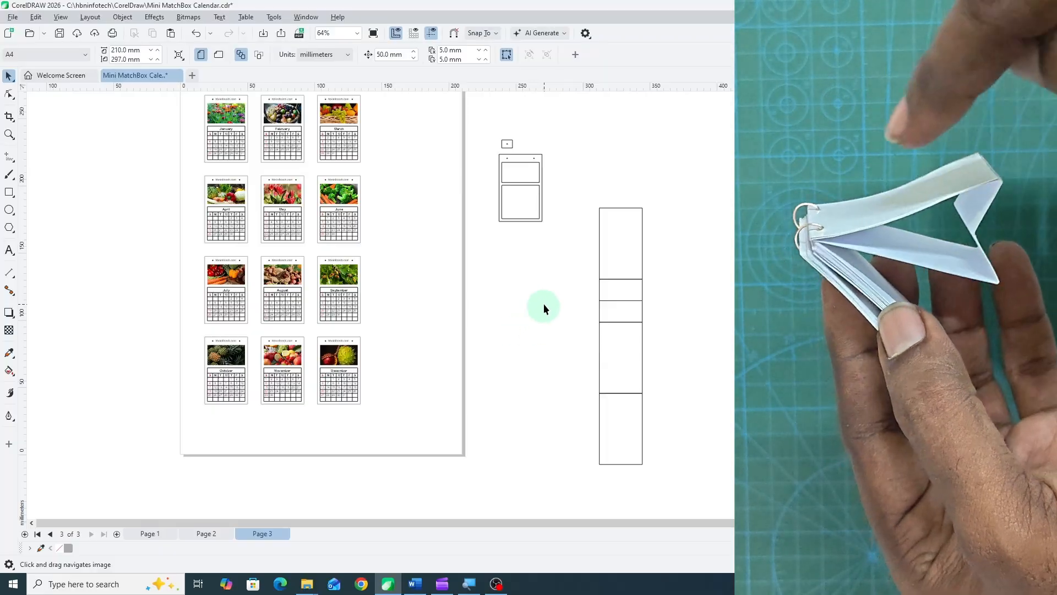
pyautogui.moveTo(532, 267); pyautogui.dragTo(532, 309)
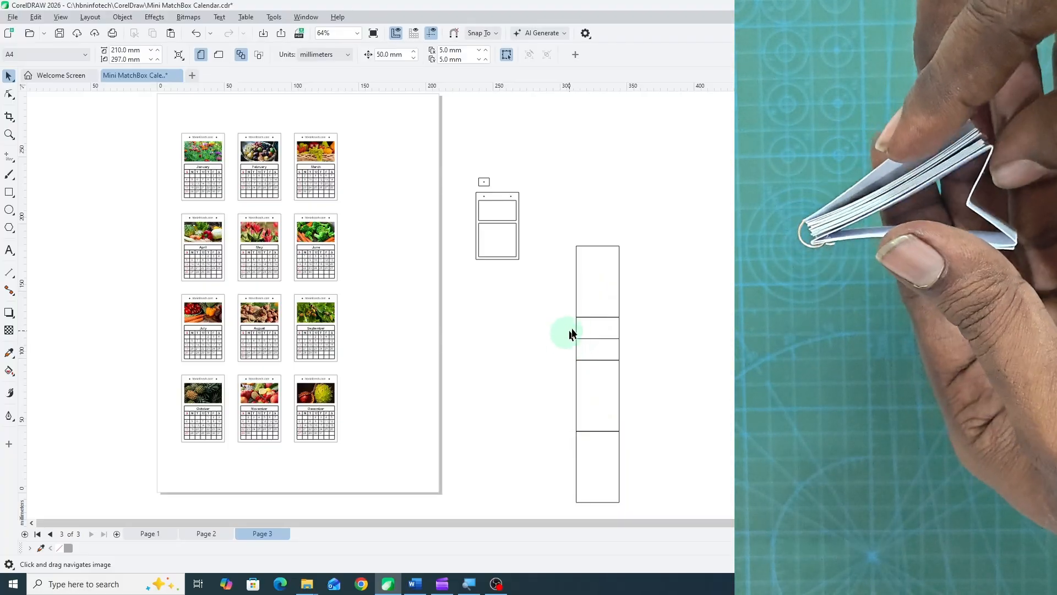
pyautogui.click(589, 284)
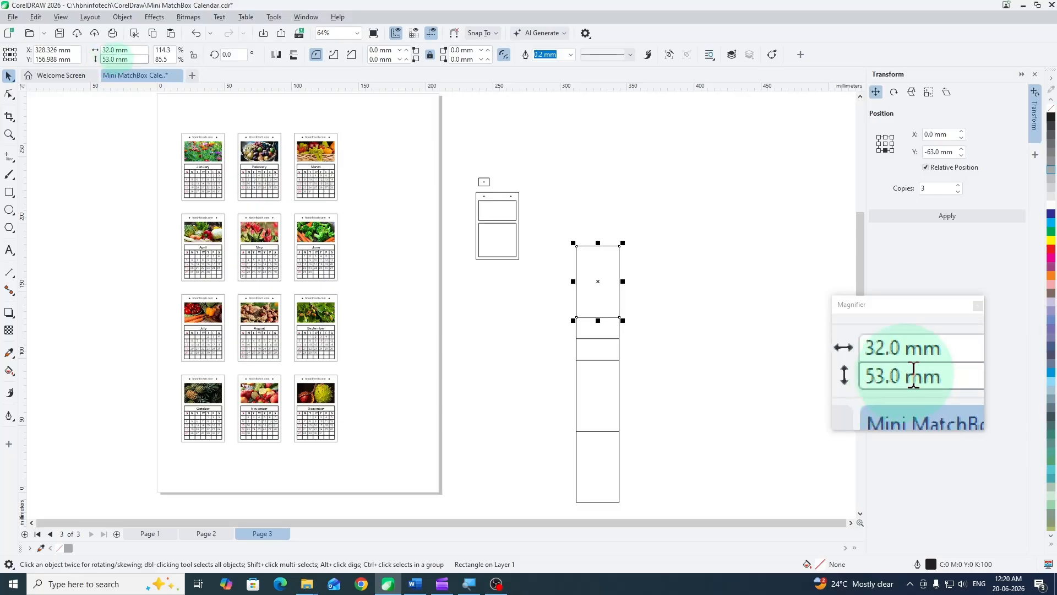
pyautogui.click(393, 179)
# - Draw a 32 × 53 mm rectangle on the page beside the March and June cards as the first cover panel
pyautogui.click(9, 192)
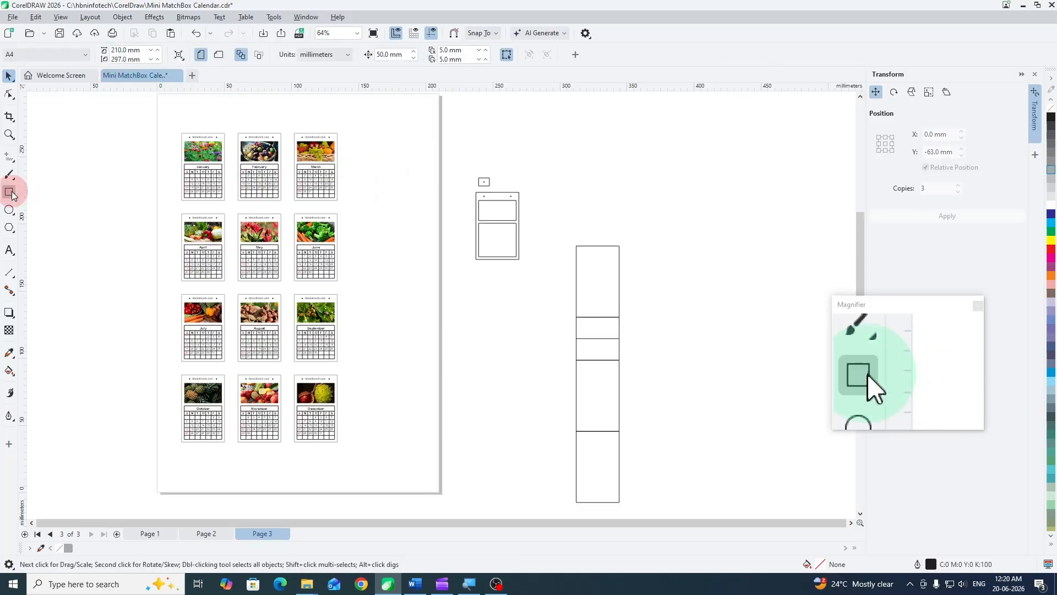
pyautogui.moveTo(353, 180); pyautogui.dragTo(398, 241)
pyautogui.click(132, 50)
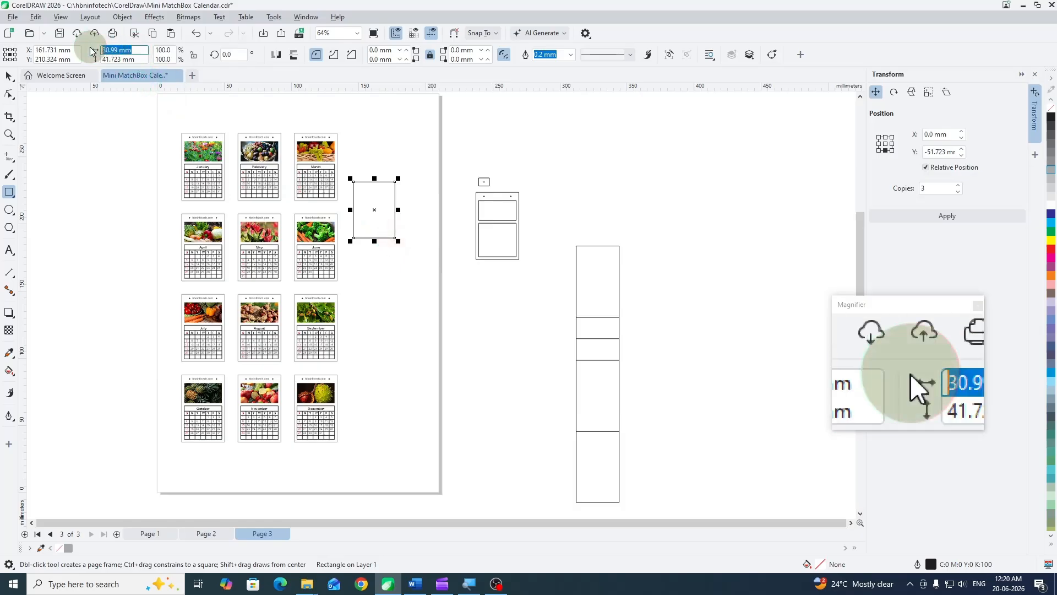
pyautogui.write('32')
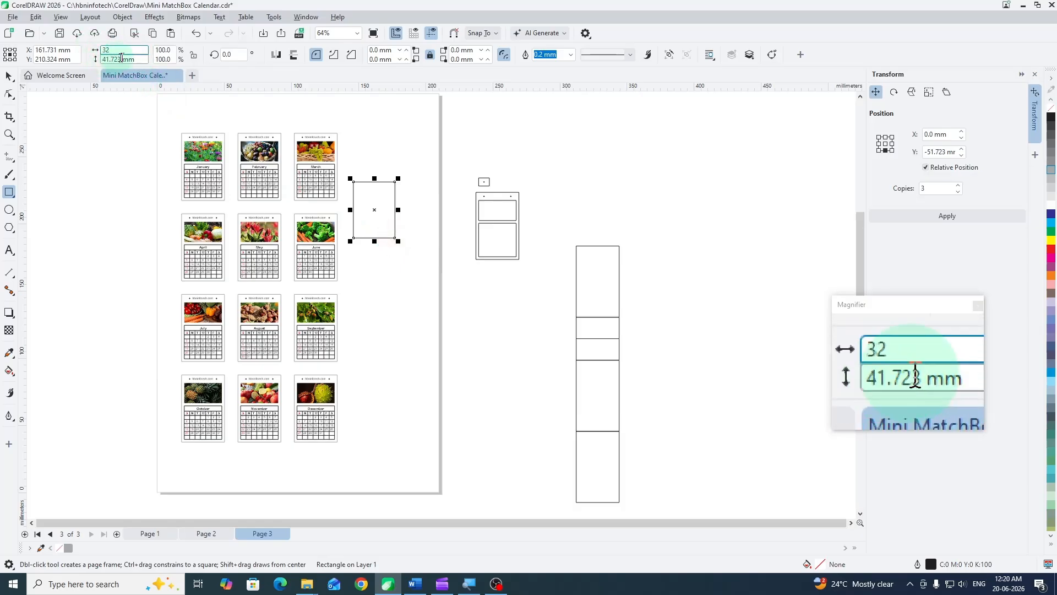
pyautogui.click(144, 59)
pyautogui.write('53')
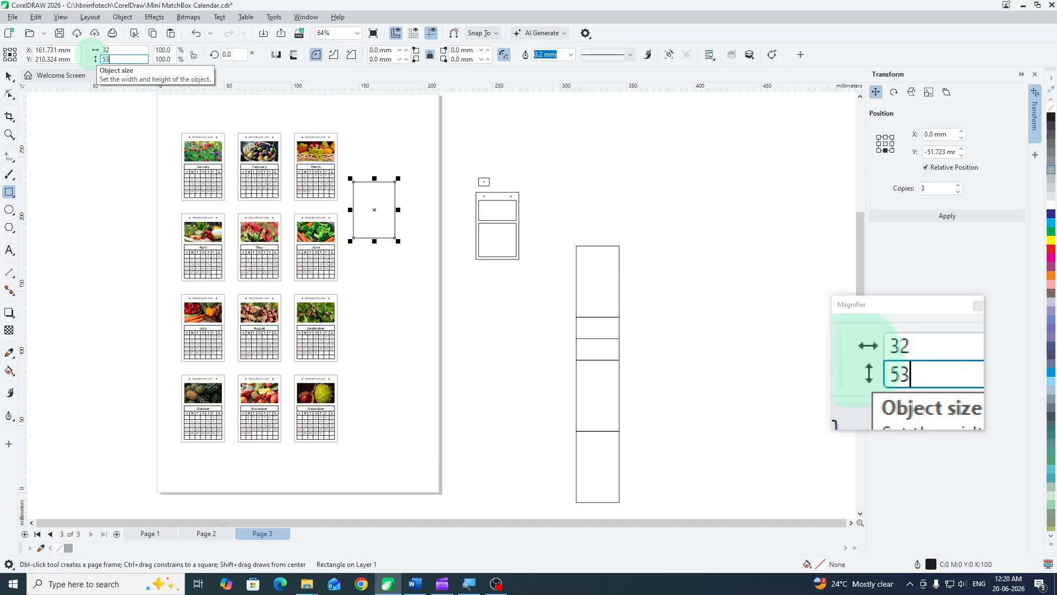
pyautogui.press('Return')
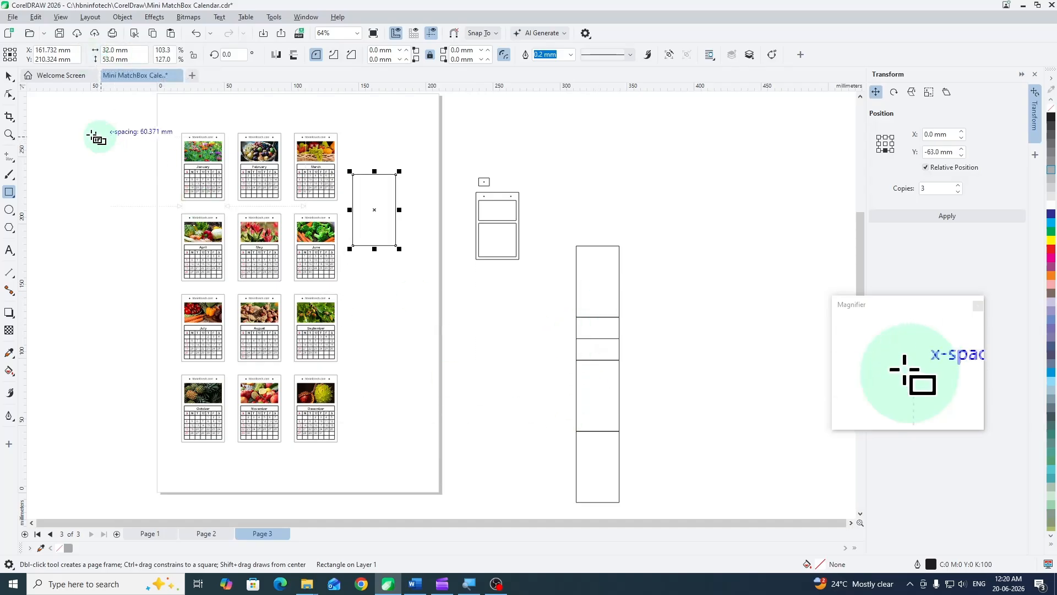
# - Check the square panel of the reference strip, and place a copy of the new cover panel directly below the original
pyautogui.click(9, 75)
pyautogui.click(597, 331)
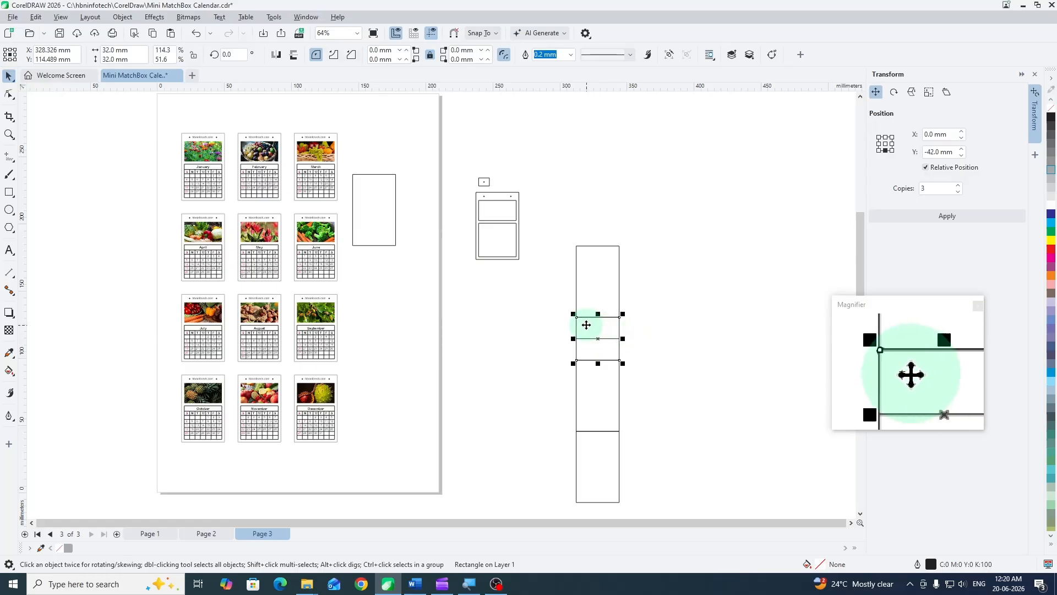
pyautogui.click(395, 187)
pyautogui.moveTo(353, 174); pyautogui.dragTo(354, 246)
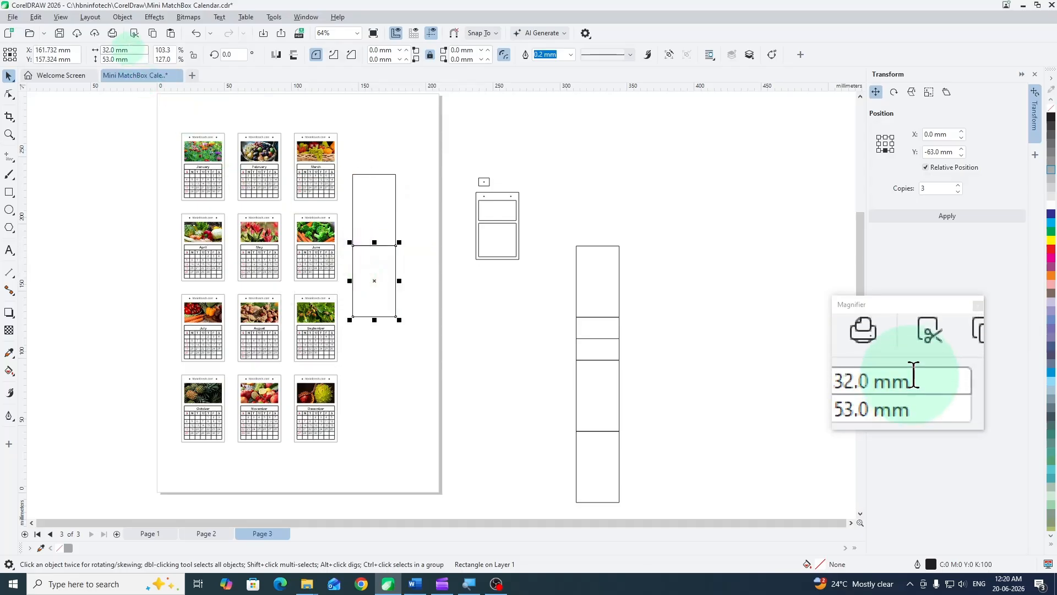
# - Set the copied panel's height to 32 mm and snap its upper edge to the lower edge of the first panel
pyautogui.click(128, 59)
pyautogui.doubleClick(128, 59)
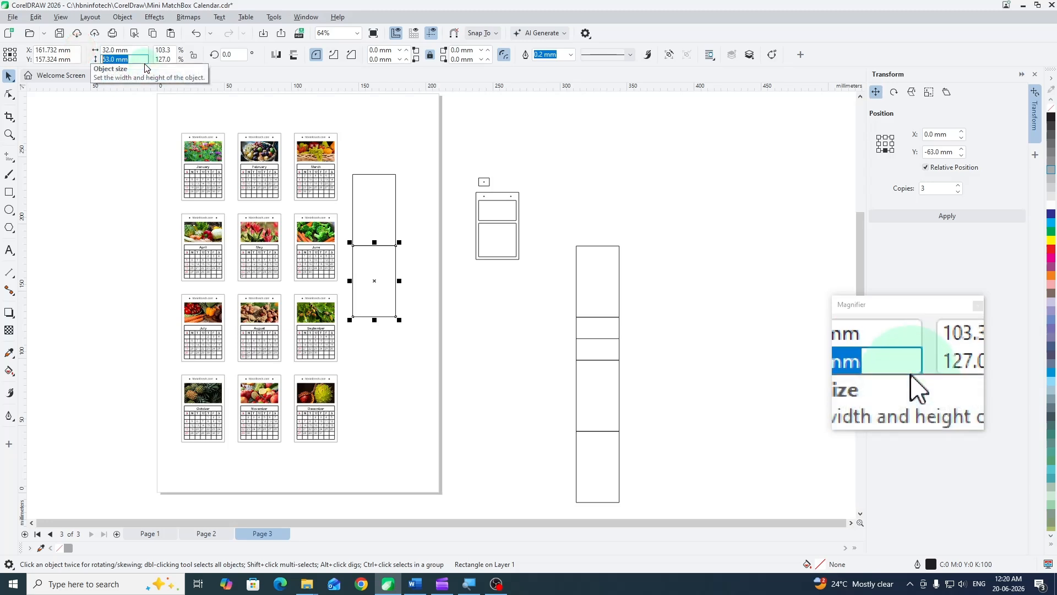
pyautogui.write('32')
pyautogui.press('Return')
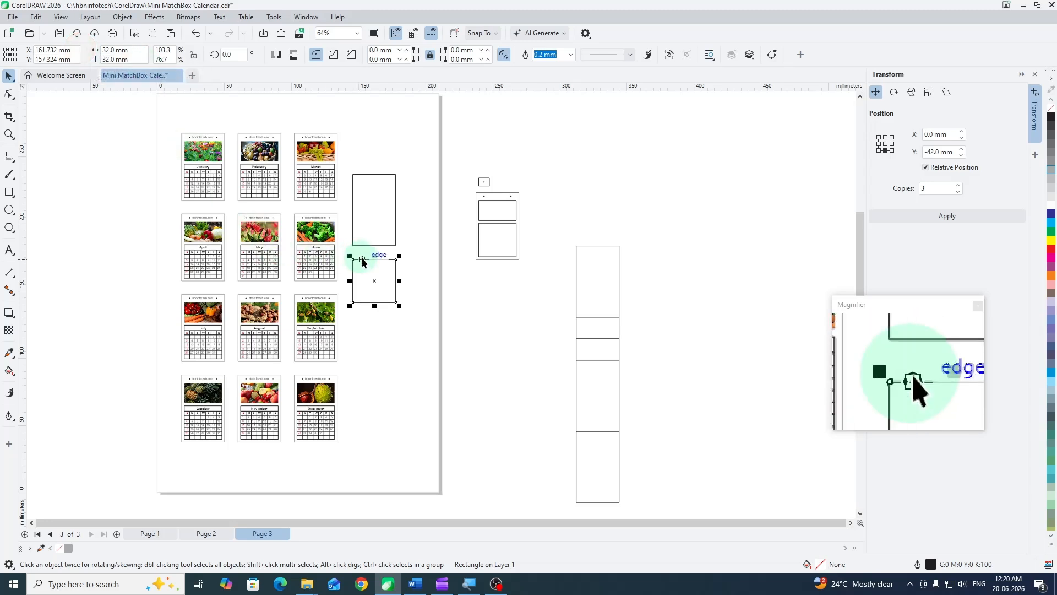
pyautogui.moveTo(353, 259); pyautogui.dragTo(353, 246)
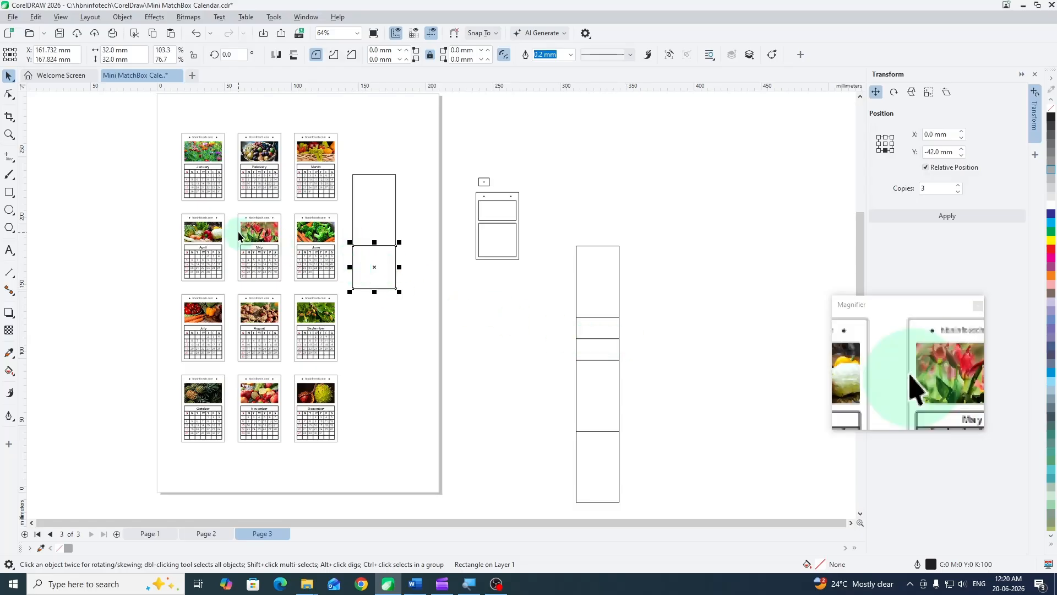
# - Draw a 32 mm horizontal line across the square panel between the midpoints of its two sides
pyautogui.click(4, 159)
pyautogui.click(353, 267)
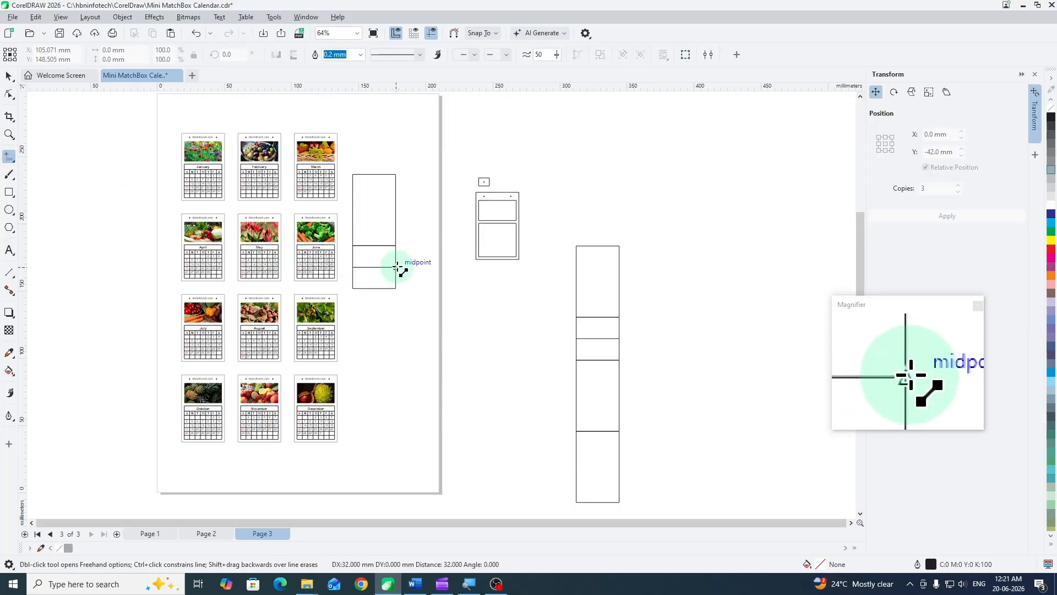
pyautogui.click(396, 267)
pyautogui.click(9, 76)
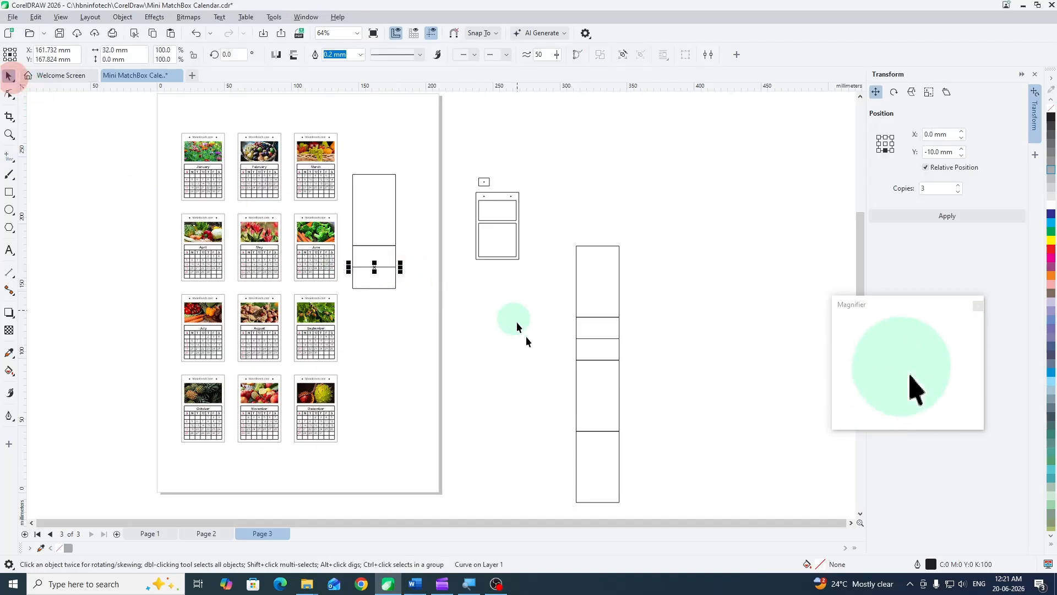
# - Place two copies of the 32 × 53 mm panel end to end below the square panel, matching the reference strip
pyautogui.click(589, 388)
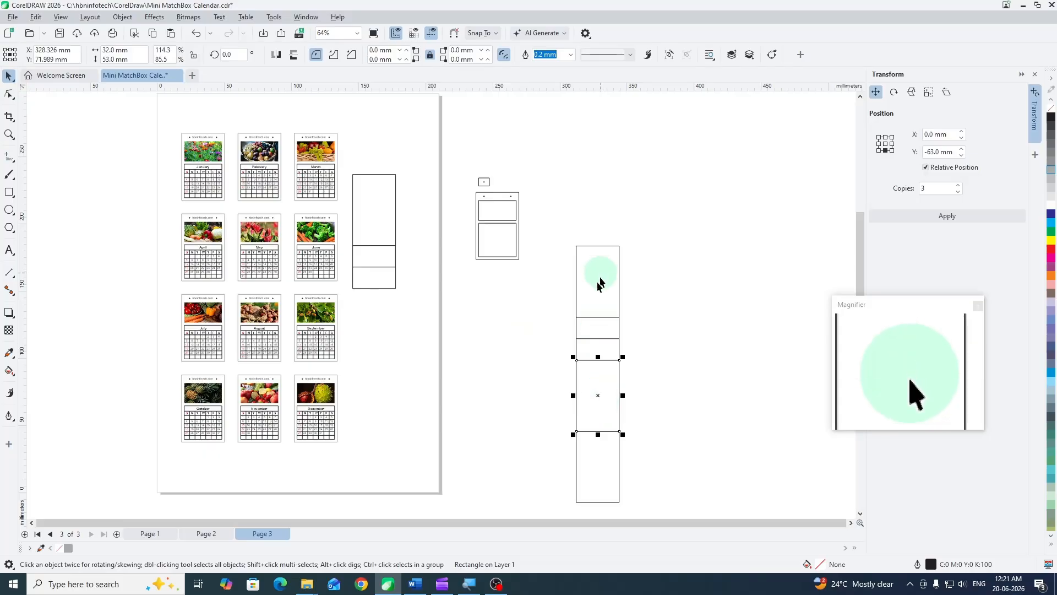
pyautogui.click(369, 213)
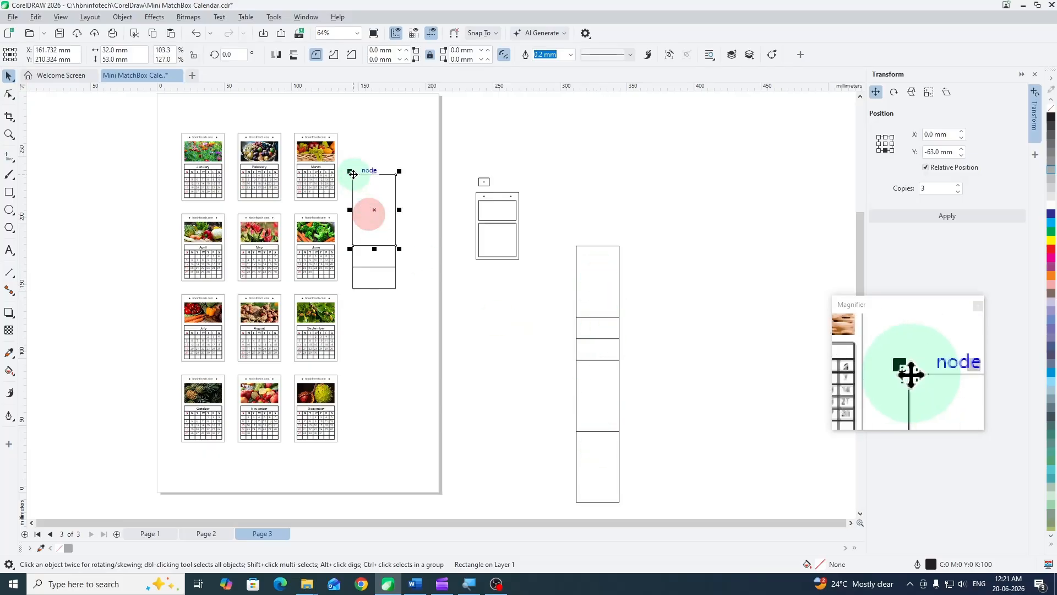
pyautogui.moveTo(353, 174); pyautogui.dragTo(352, 354)
pyautogui.click(423, 320)
pyautogui.scroll(1, 356, 403)
pyautogui.click(425, 332)
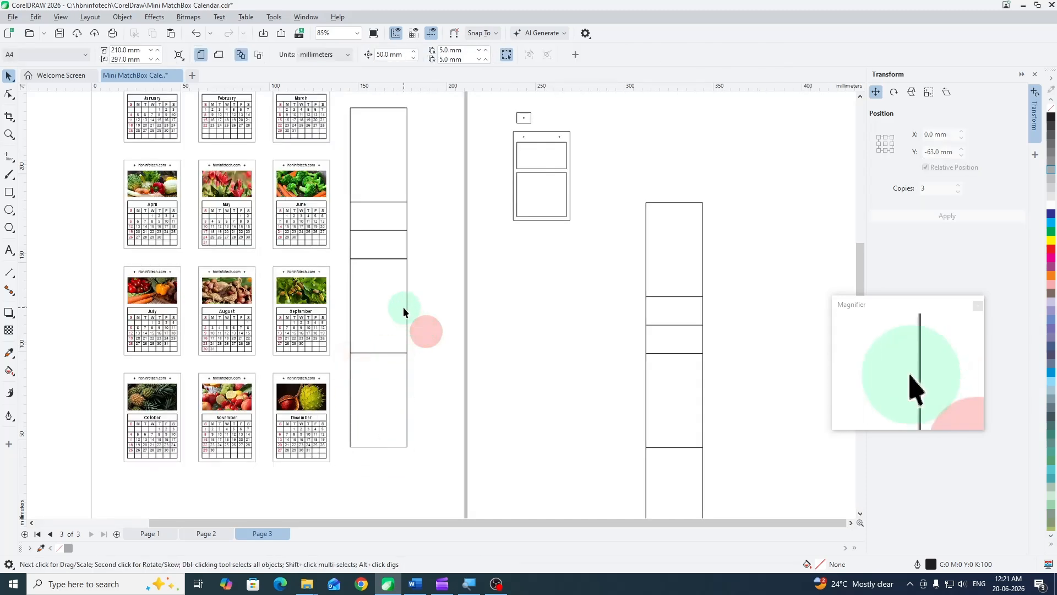
pyautogui.scroll(-1, 361, 288)
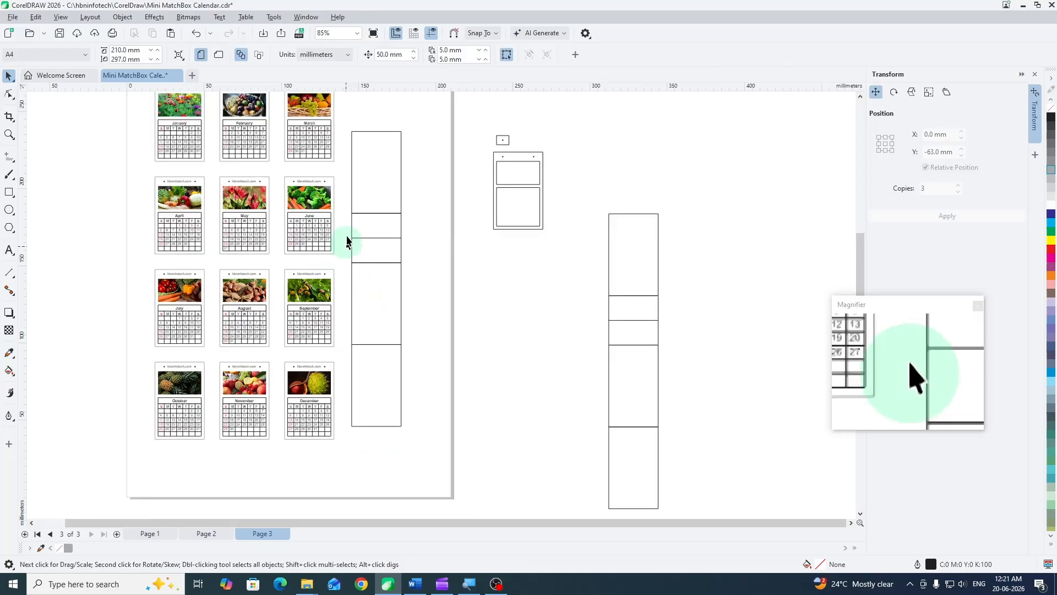
# - Group the five objects of the new cover strip and move the group slightly upward beside the calendar cards
pyautogui.click(347, 120)
pyautogui.moveTo(349, 129); pyautogui.dragTo(414, 460)
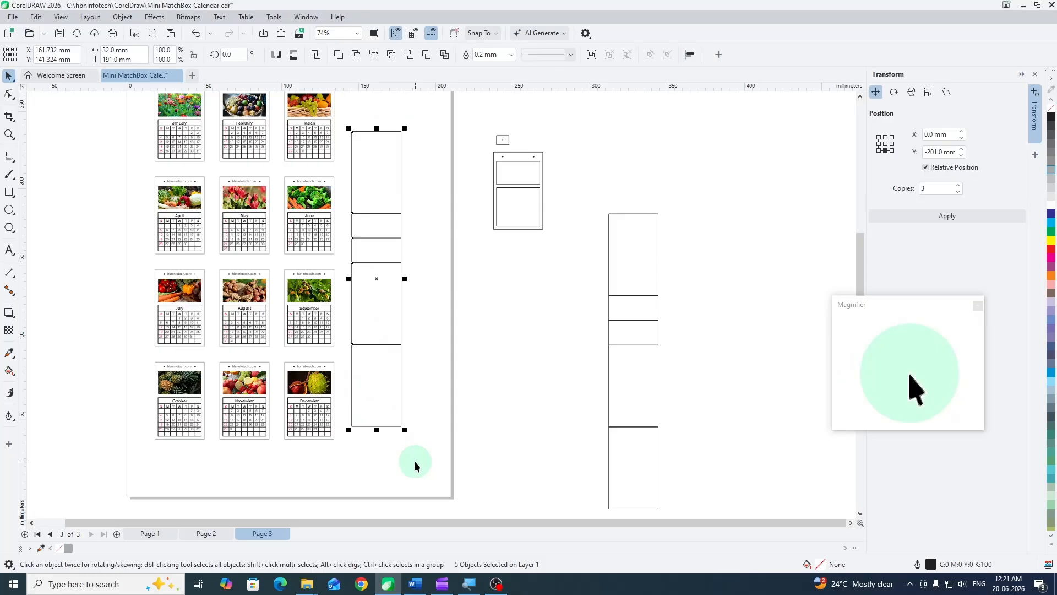
pyautogui.hotkey('ctrl', 'g')
pyautogui.moveTo(428, 295); pyautogui.dragTo(406, 352)
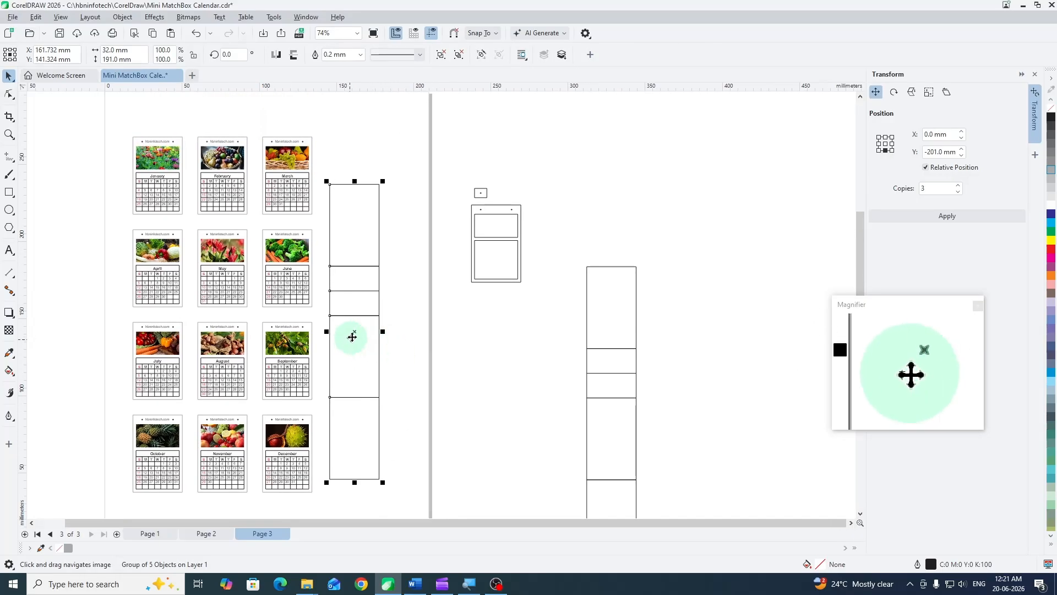
pyautogui.scroll(-1, 325, 245)
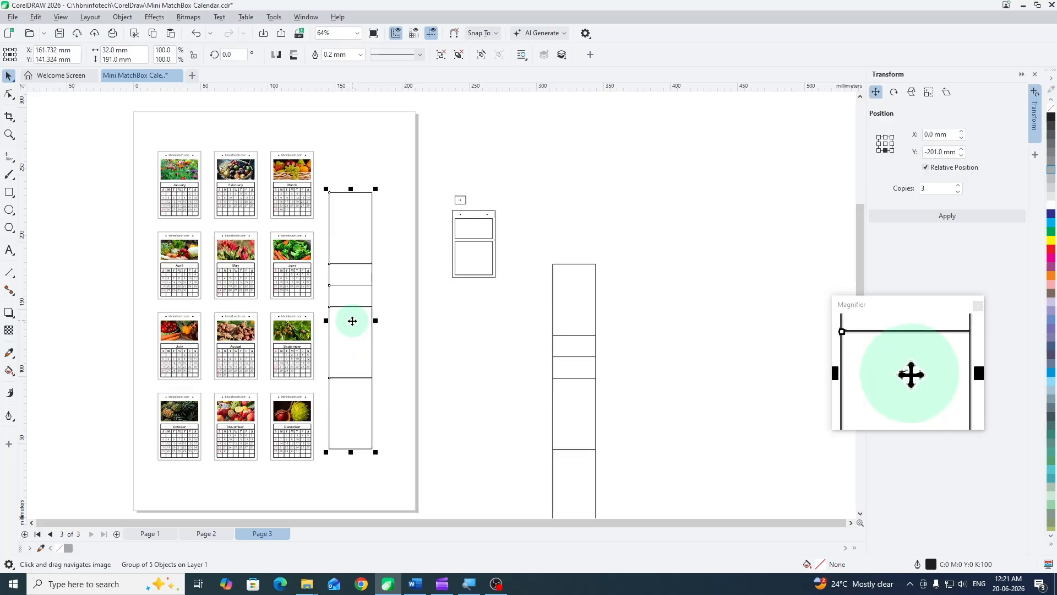
pyautogui.moveTo(340, 294); pyautogui.dragTo(340, 269)
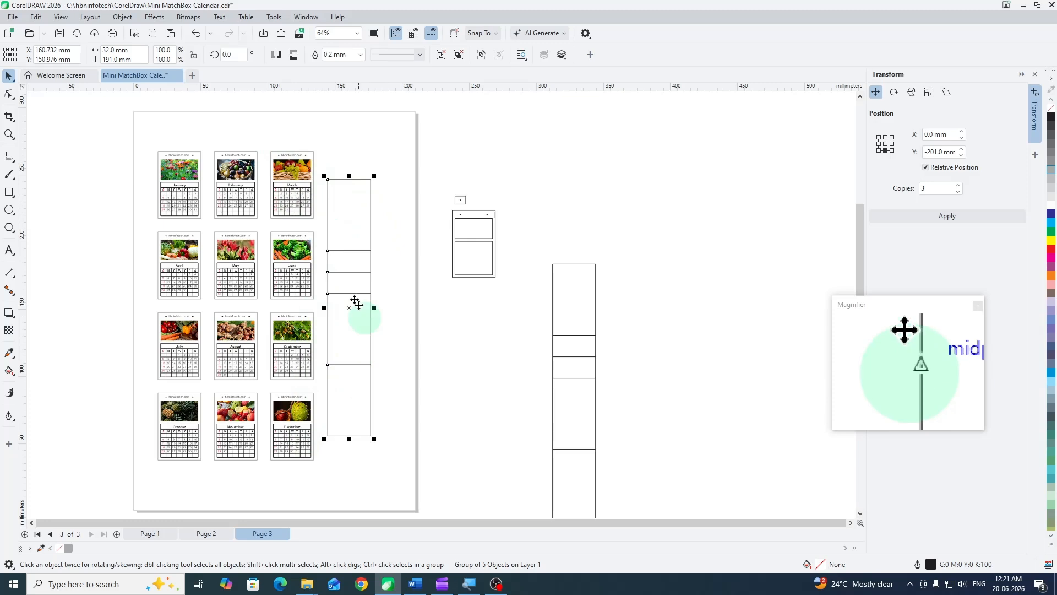
pyautogui.click(383, 168)
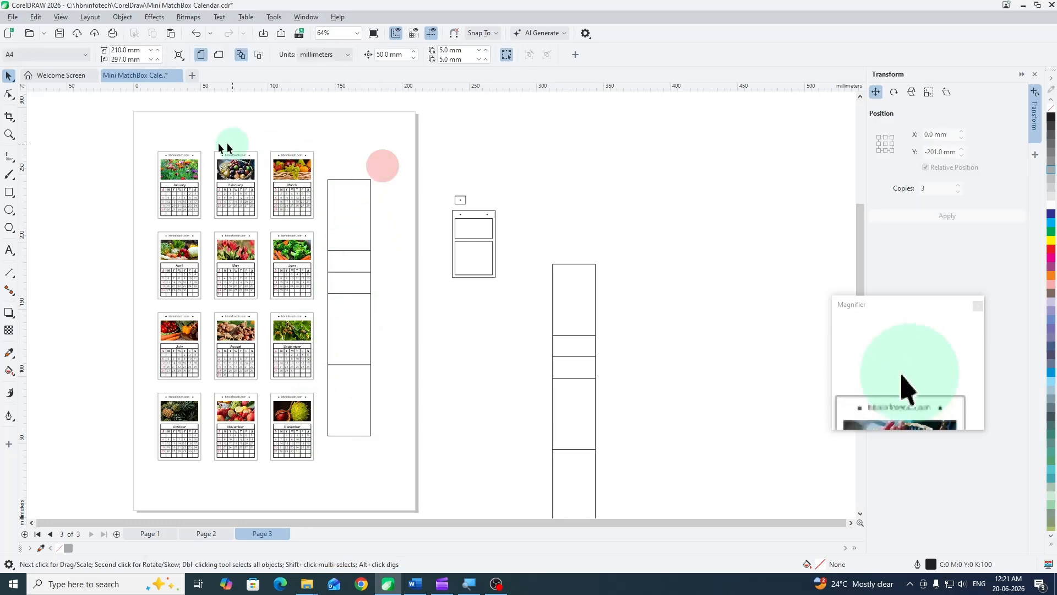
# - Group all the calendar cards with the cover strip and centre the group on the page
pyautogui.moveTo(363, 384); pyautogui.dragTo(385, 494)
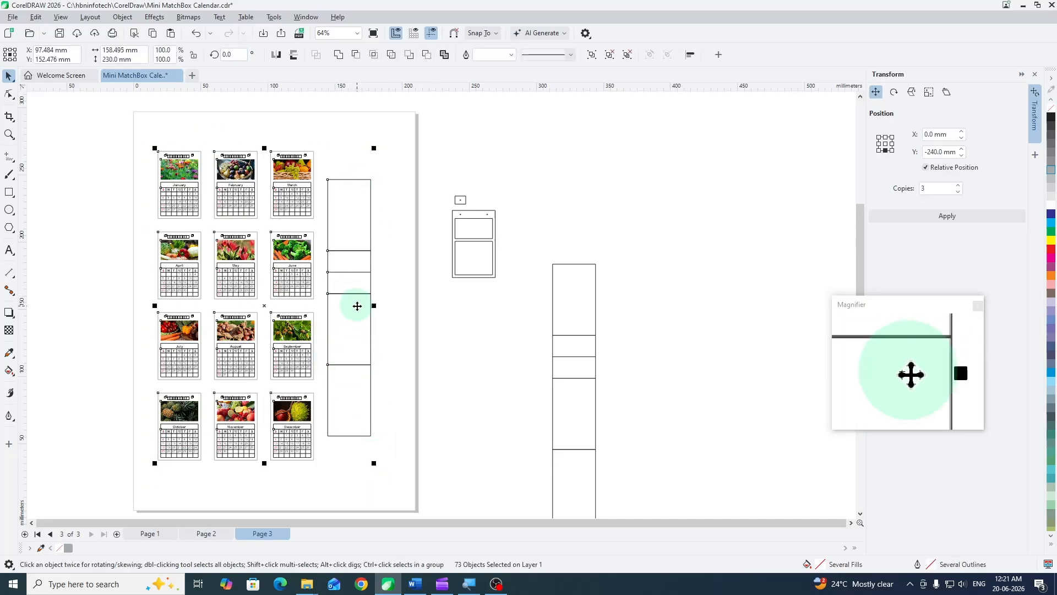
pyautogui.hotkey('ctrl', 'g')
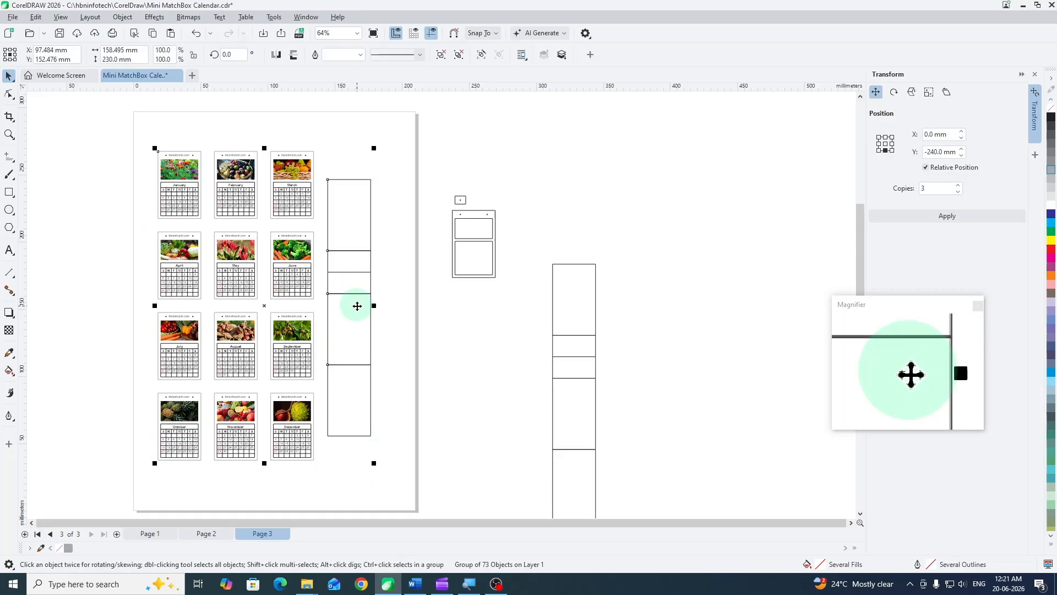
pyautogui.moveTo(356, 305); pyautogui.dragTo(366, 311)
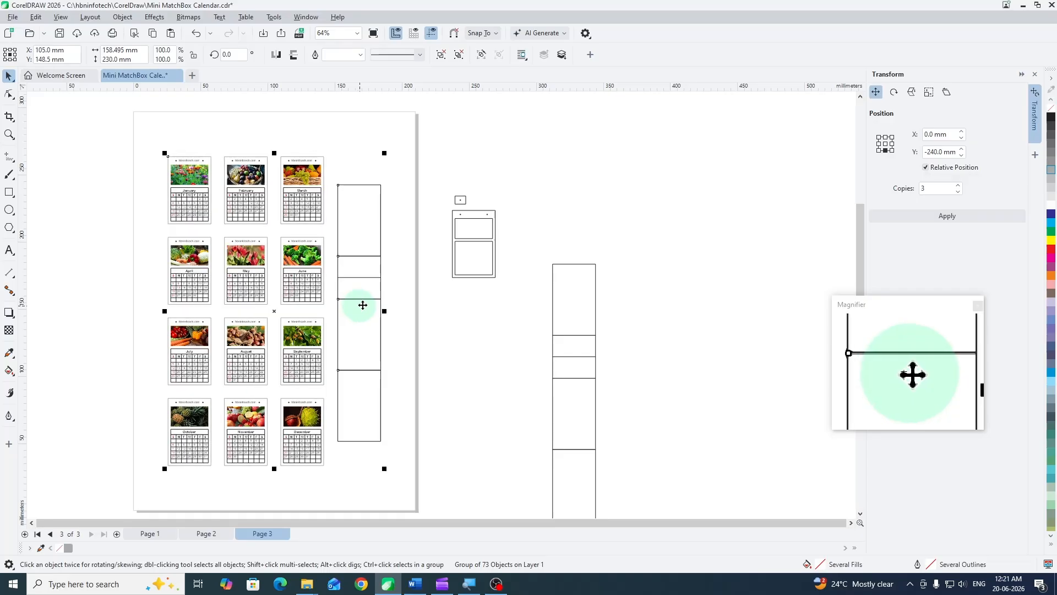
pyautogui.click(404, 269)
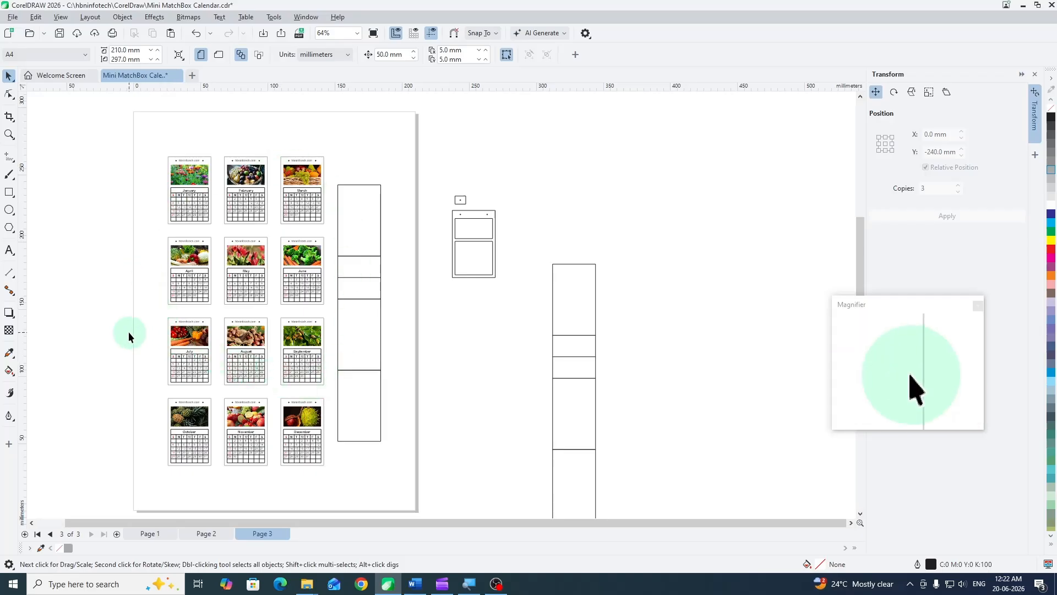
pyautogui.scroll(1, 129, 332)
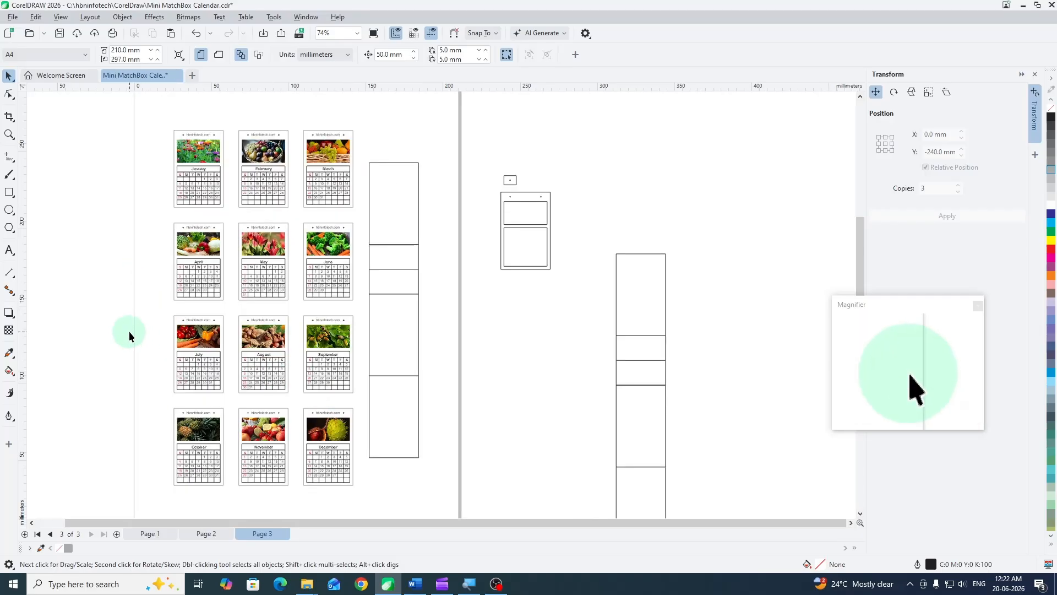